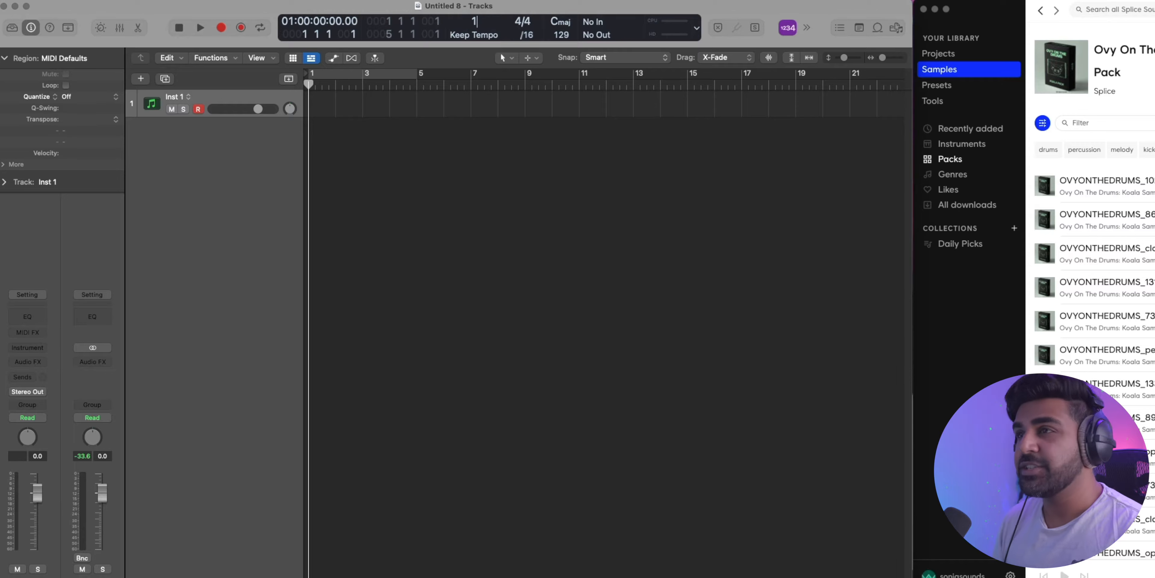
Step: Set the project tempo to 102 BPM and turn on the cycle range across bars 1 to 4
key(Return)
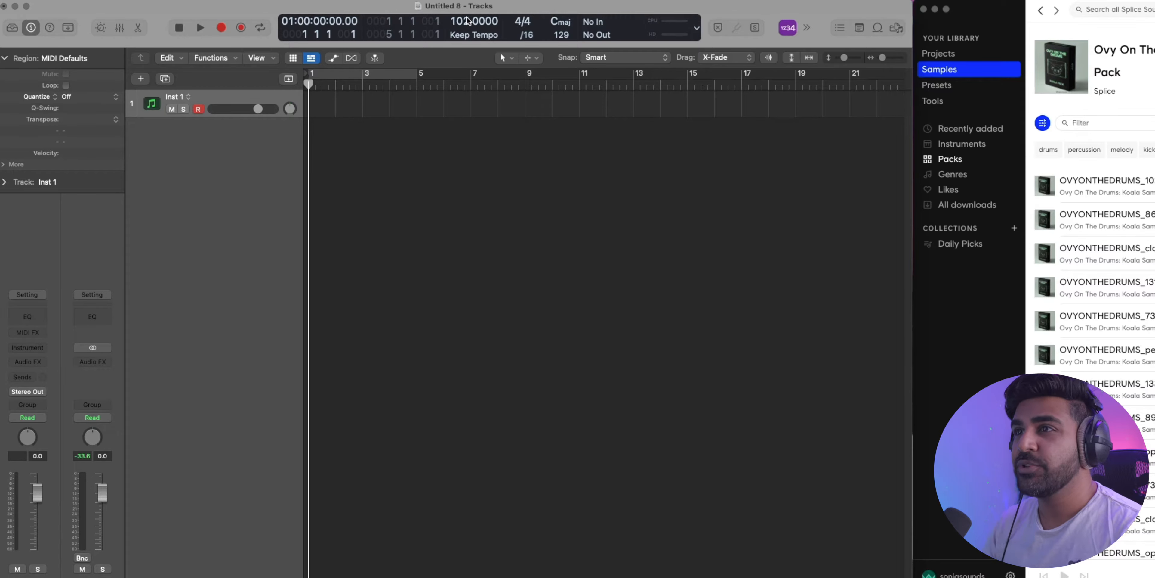
click(402, 83)
click(415, 72)
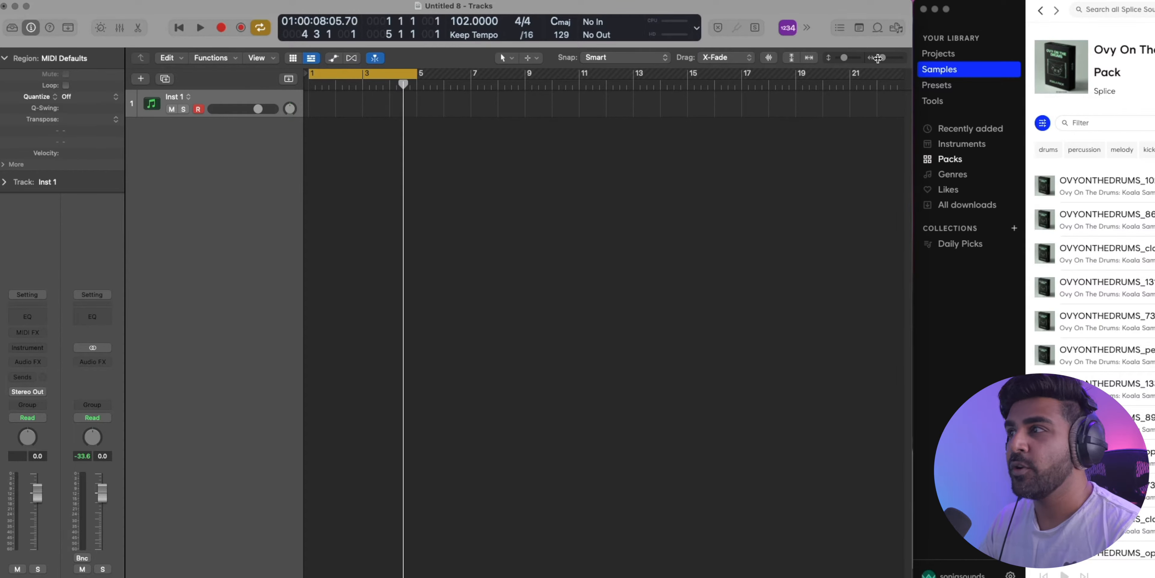
drag(878, 58, 889, 59)
scroll(519, 172, left, 5)
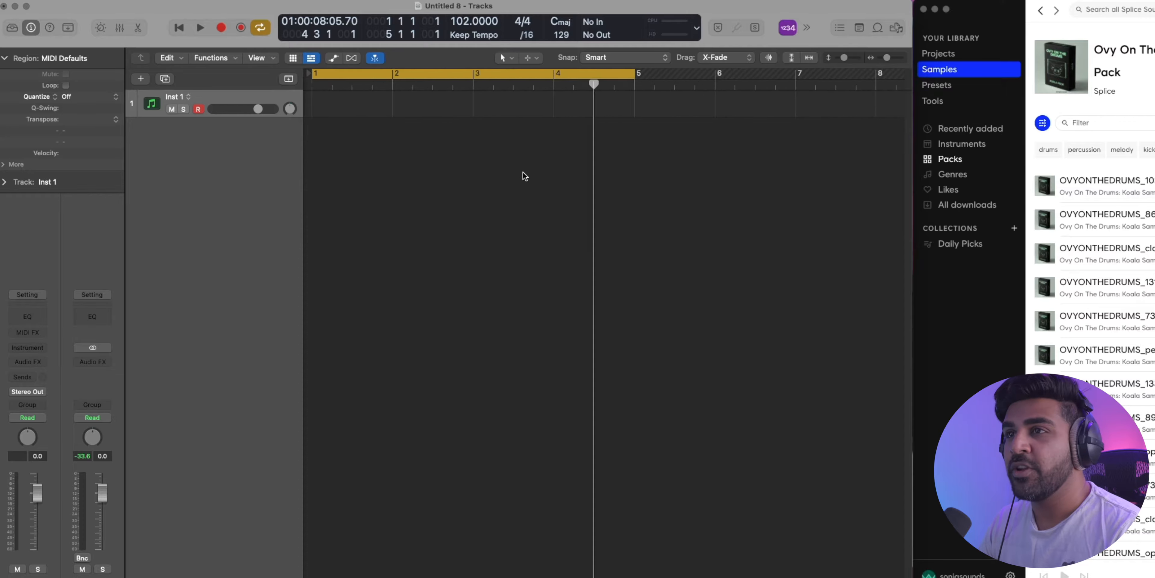
Step: Search the Apple Loops library for reggaeton, with the signature filter set to Any
click(878, 27)
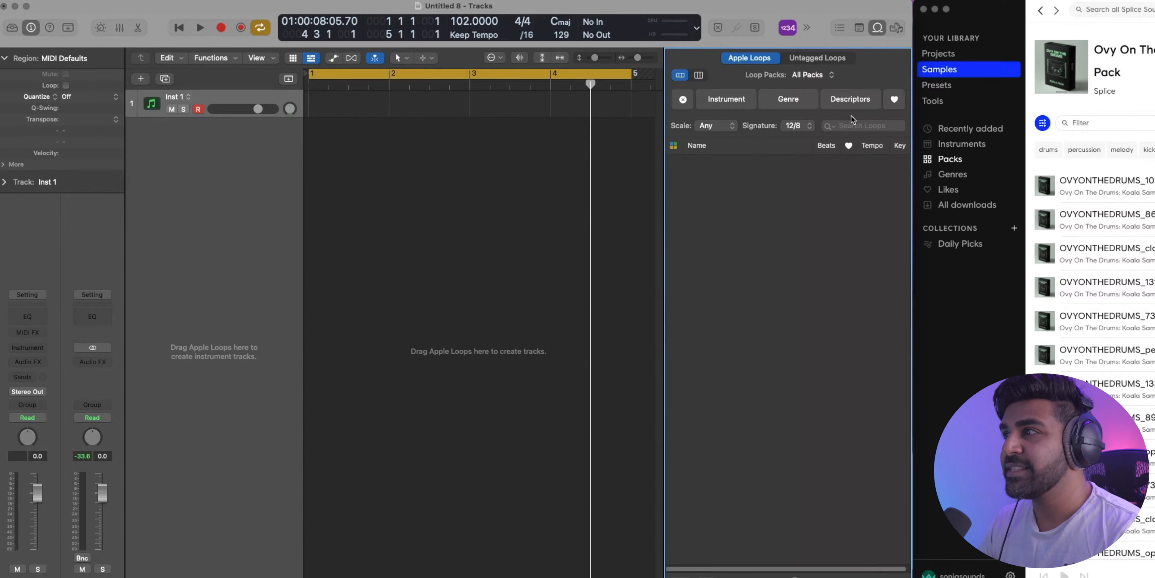
click(851, 126)
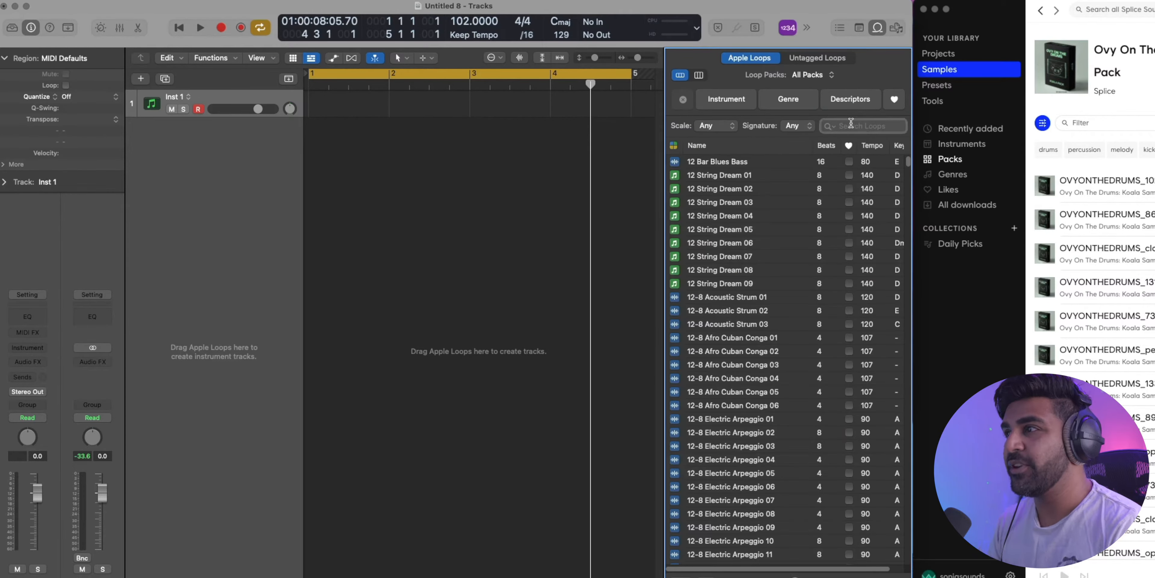
text(reggaeton)
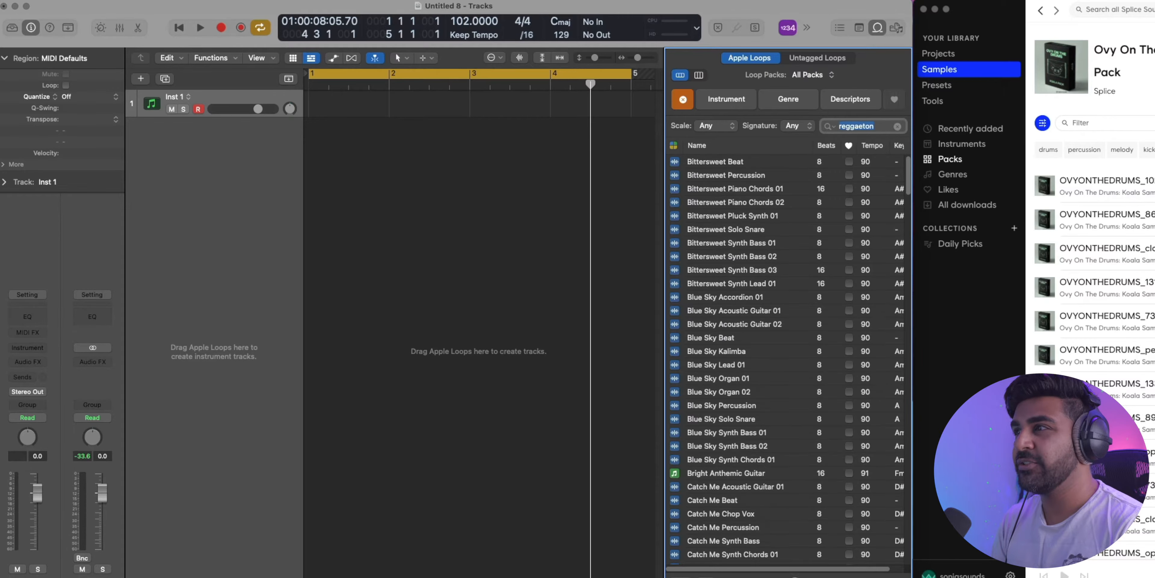
key(Return)
Step: Add an Adaptive Limiter to the Stereo Out channel with its out ceiling at -0.4 dB, and close the plug-in window
click(85, 363)
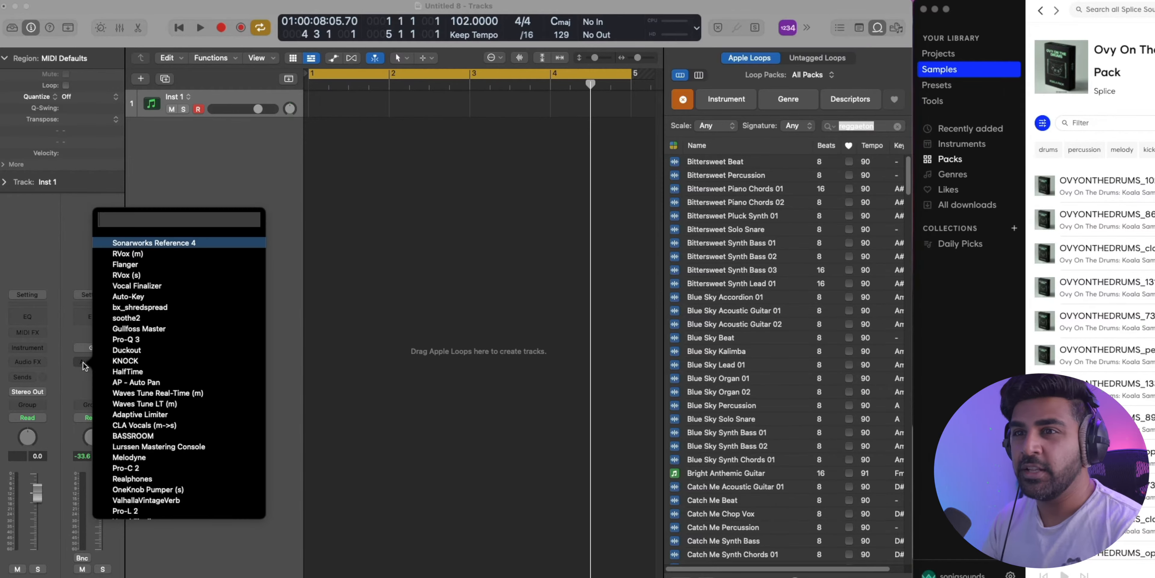
text(limi)
key(Escape)
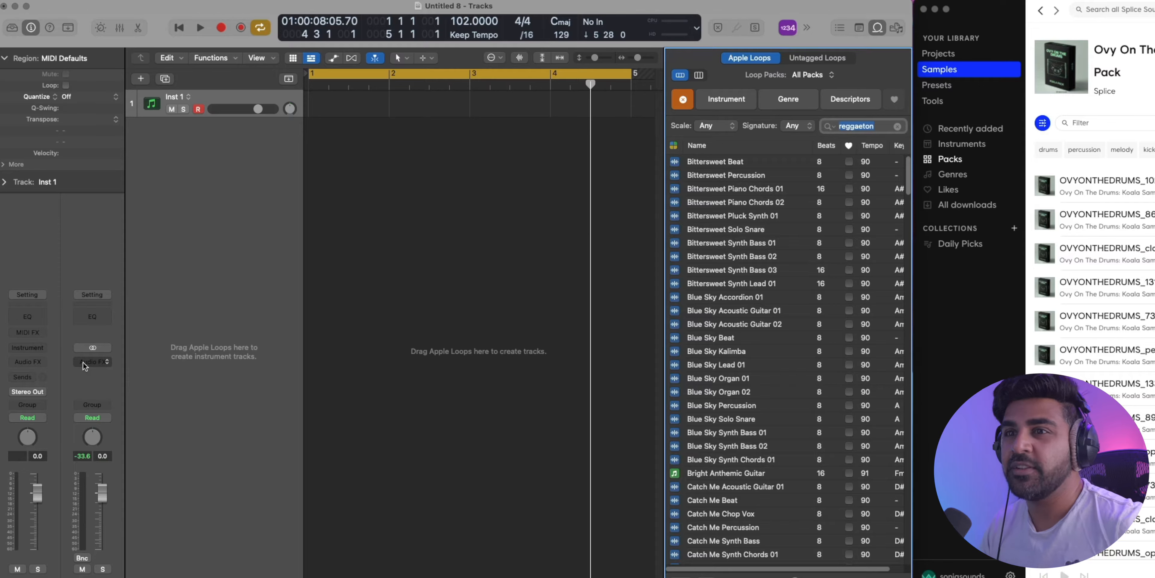
click(85, 364)
key(Escape)
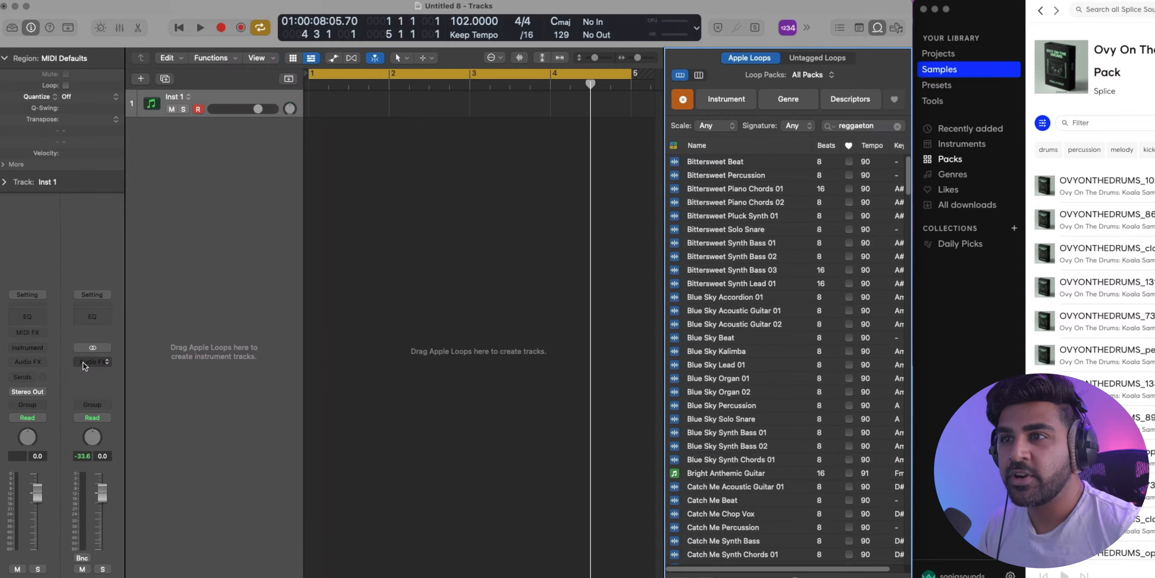
drag(643, 250, 658, 320)
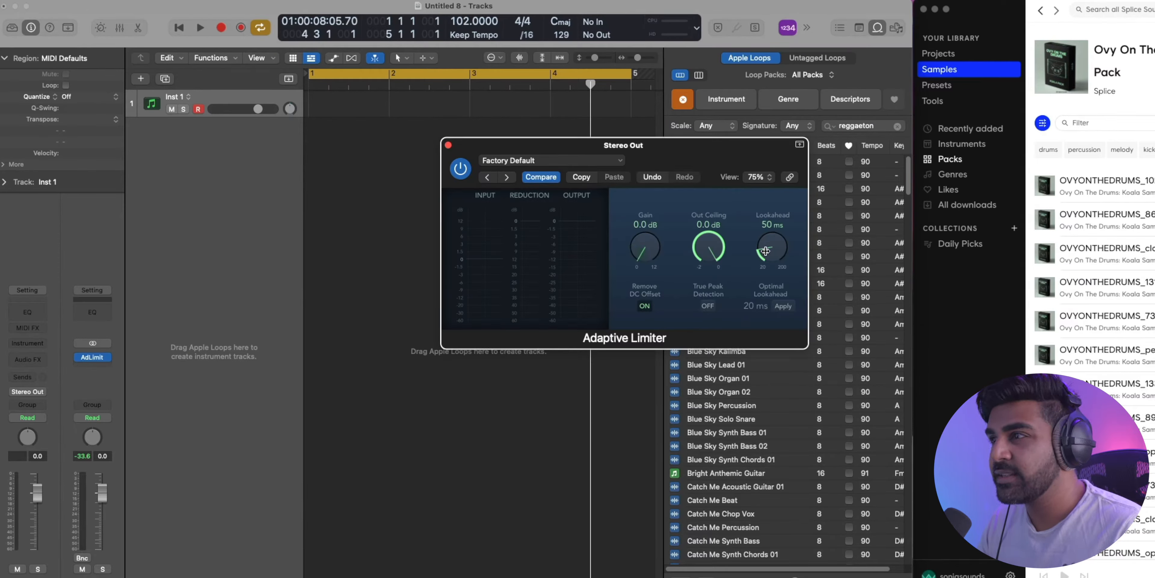
drag(703, 247, 702, 272)
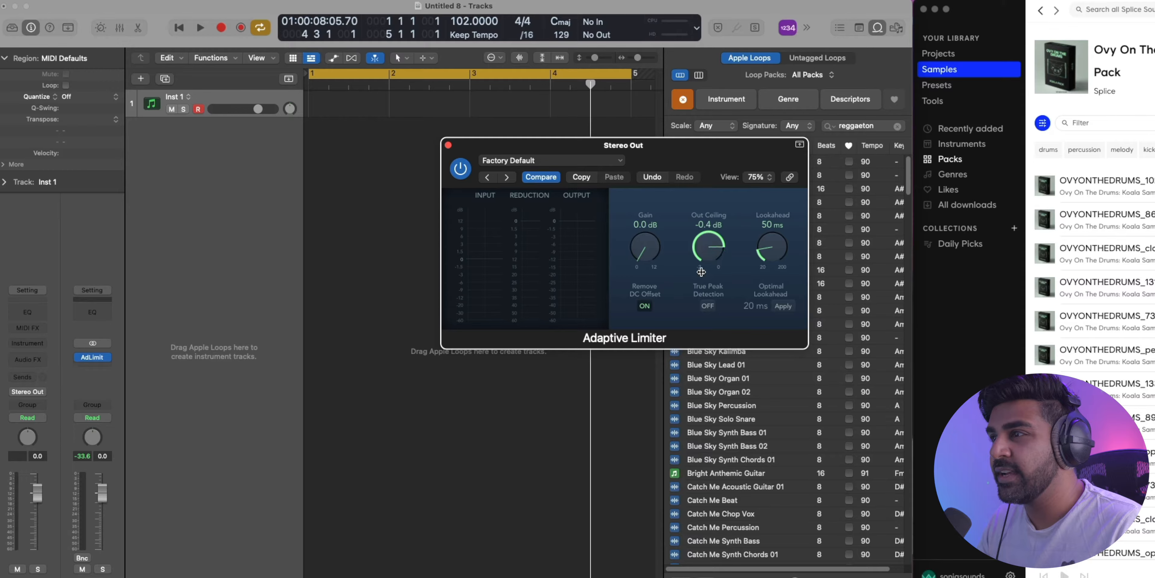
click(435, 444)
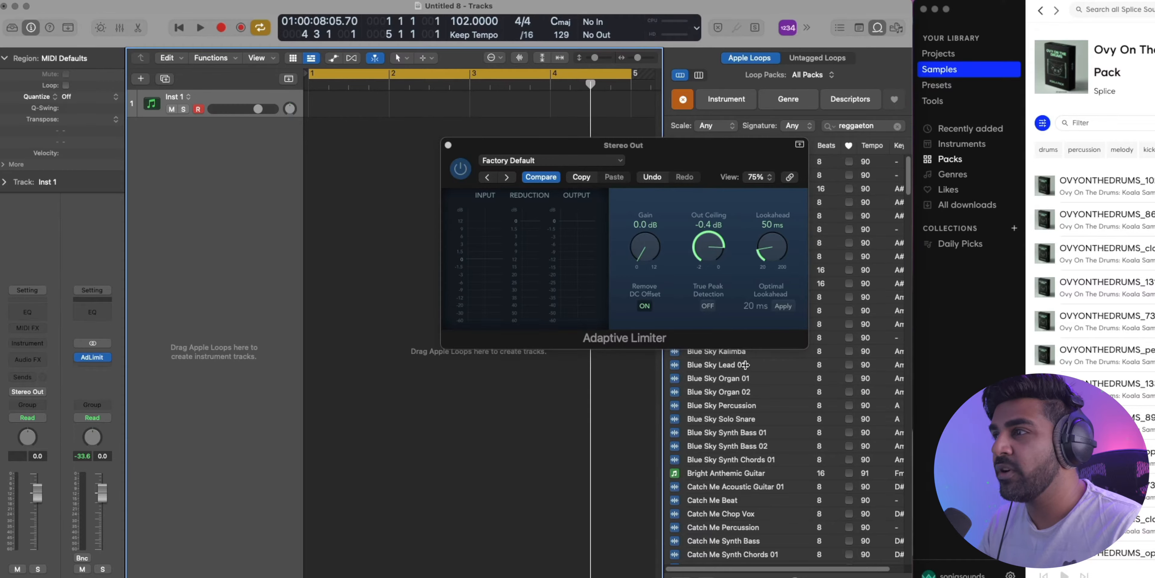
click(449, 145)
Step: Sort the reggaeton loops by ascending tempo and raise the loop preview volume to about +3.5 dB
scroll(738, 408, down, 20)
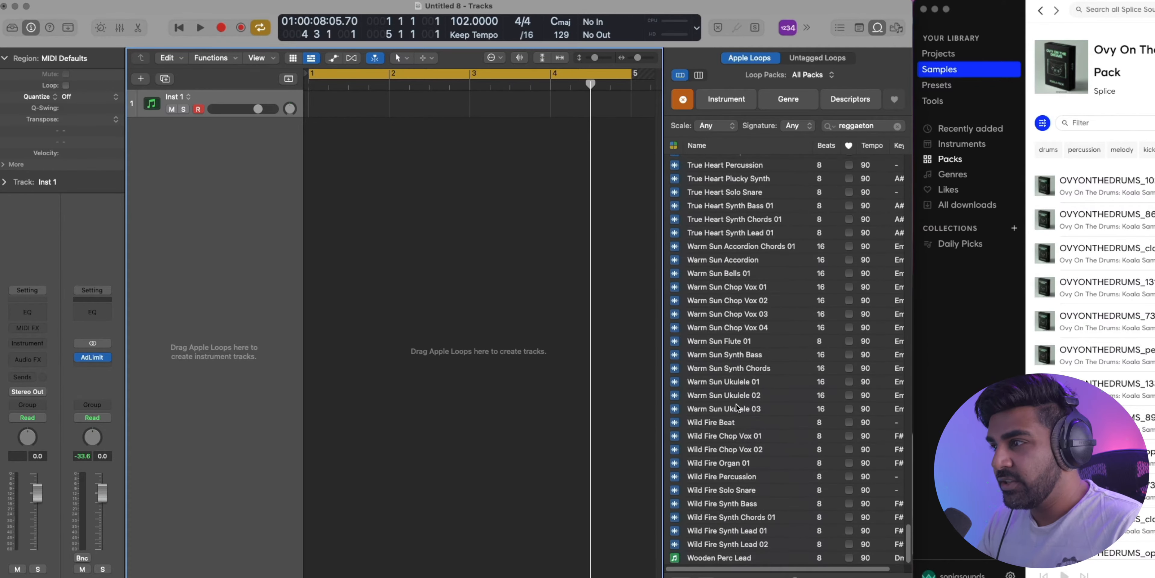
scroll(738, 407, up, 20)
click(869, 145)
scroll(812, 351, down, 20)
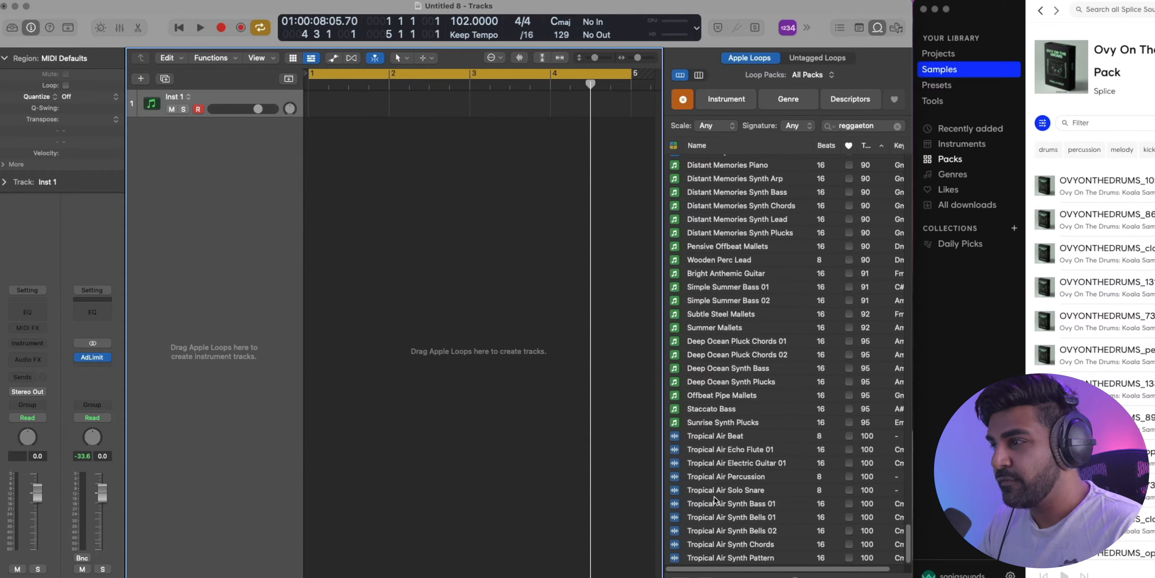
drag(795, 576, 801, 577)
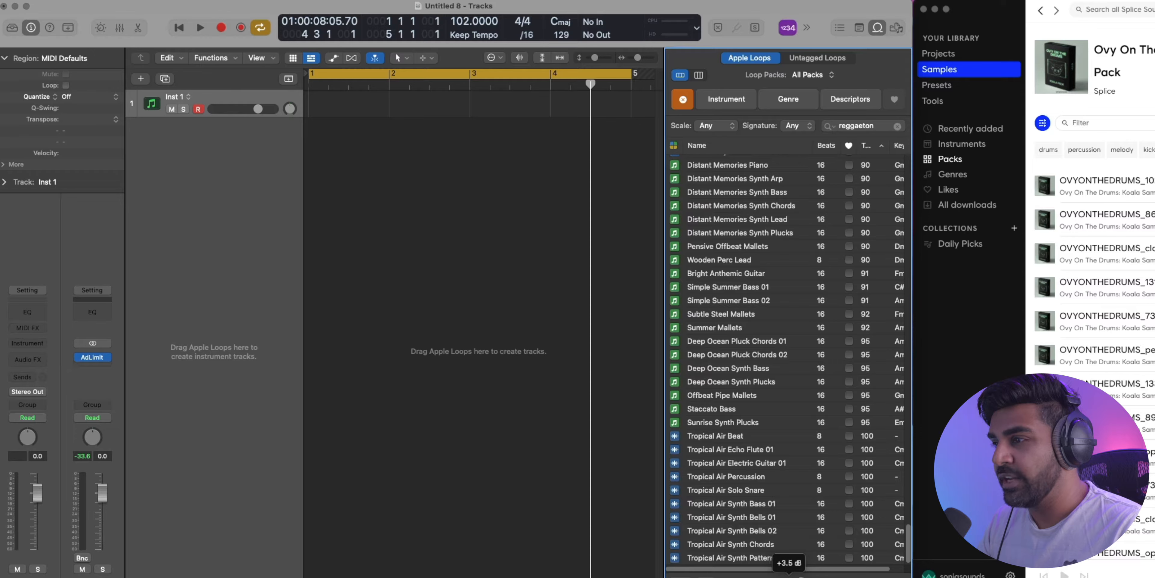
Step: Audition the Tropical Air Percussion, Solo Snare, Echo Flute 01 and Beat loops
click(737, 479)
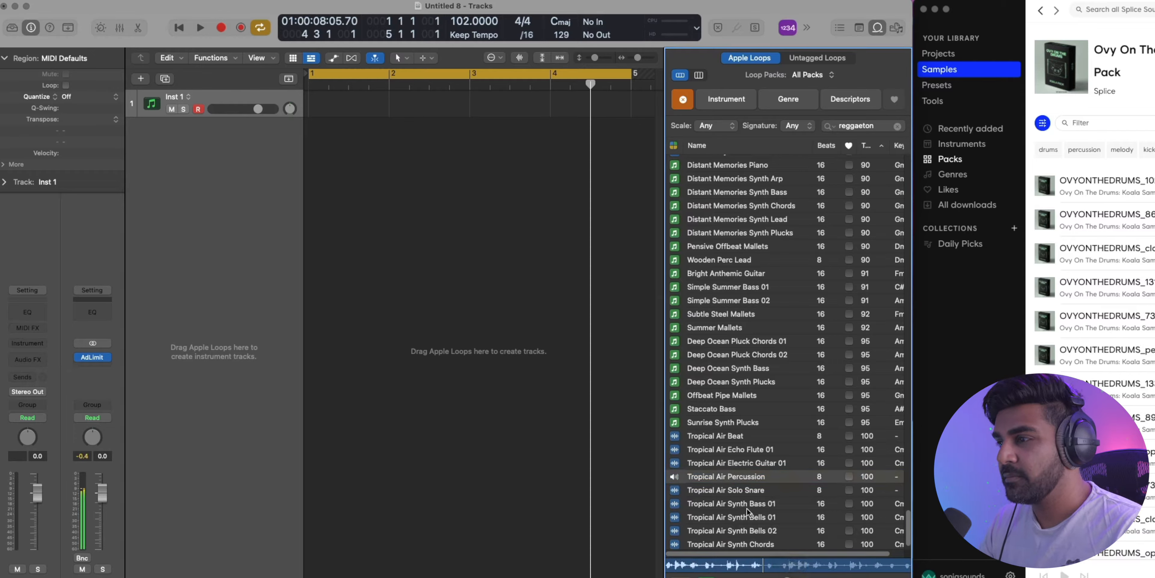
click(742, 491)
click(740, 451)
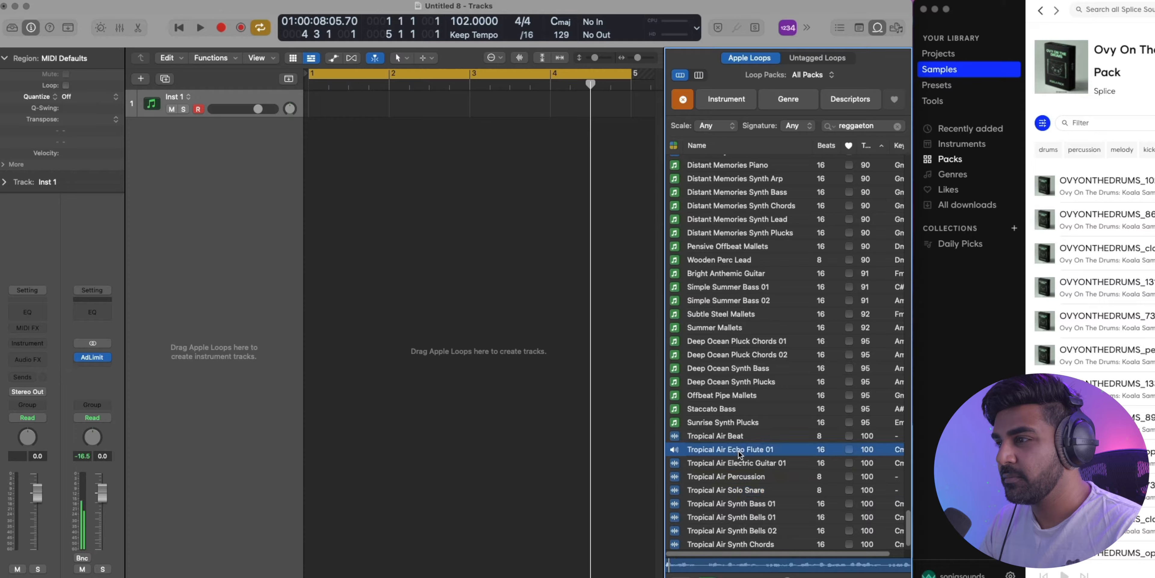
click(723, 437)
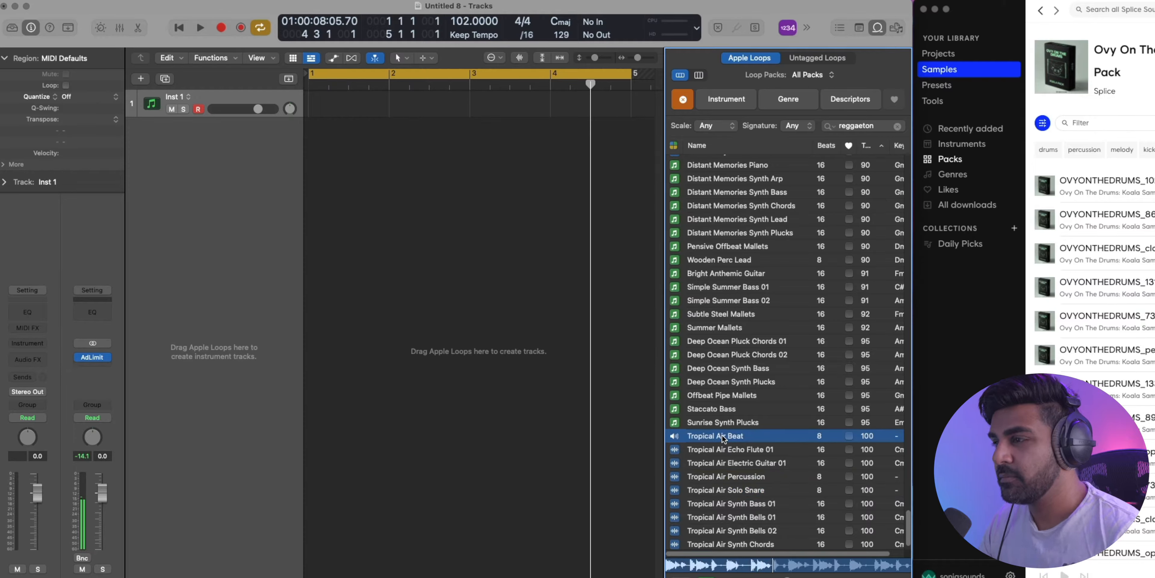
Step: Add the Tropical Air Beat loop at bar 1, importing its tempo information, and loop the region up to bar 5
drag(723, 437, 349, 319)
drag(418, 262, 431, 257)
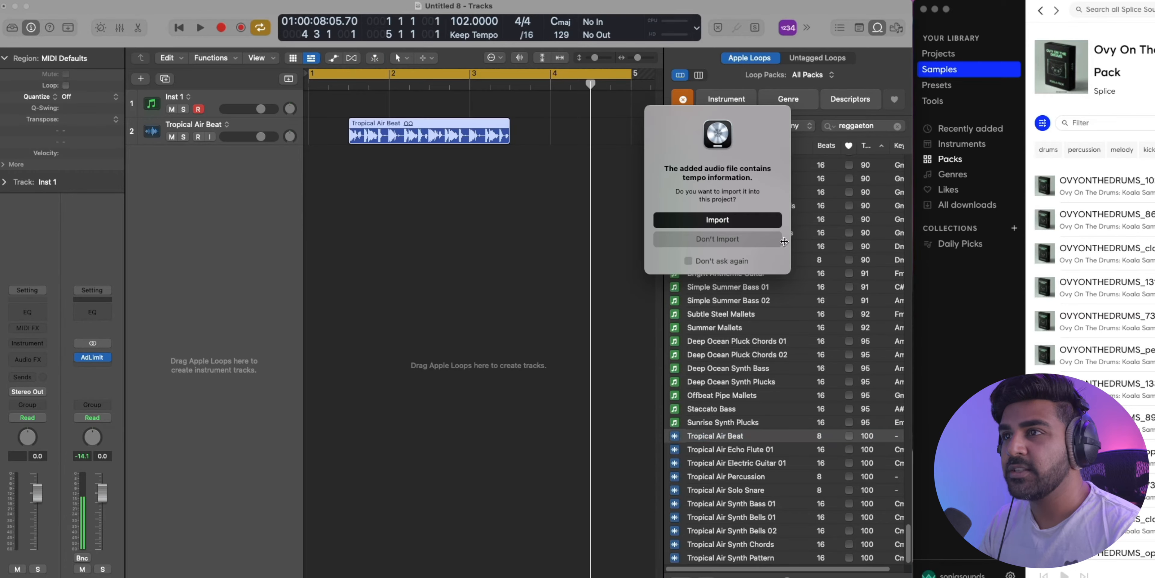
click(712, 220)
drag(482, 131, 373, 129)
drag(469, 124, 631, 130)
Step: Play the Tropical Air Beat loop and lower its track volume to -3.8 dB
key(space)
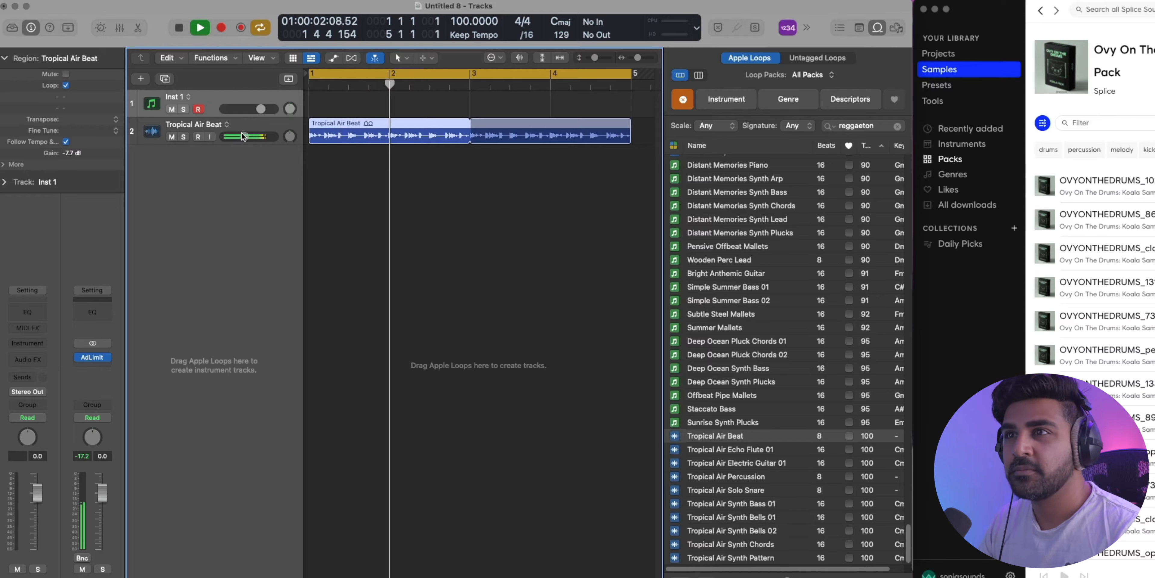
drag(244, 137, 253, 136)
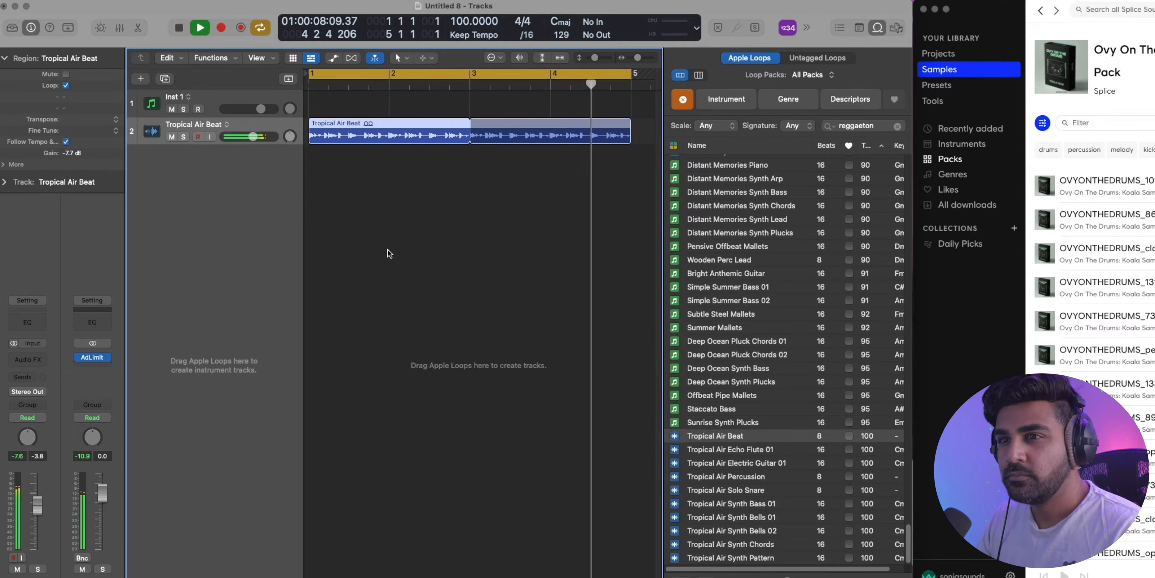
key(space)
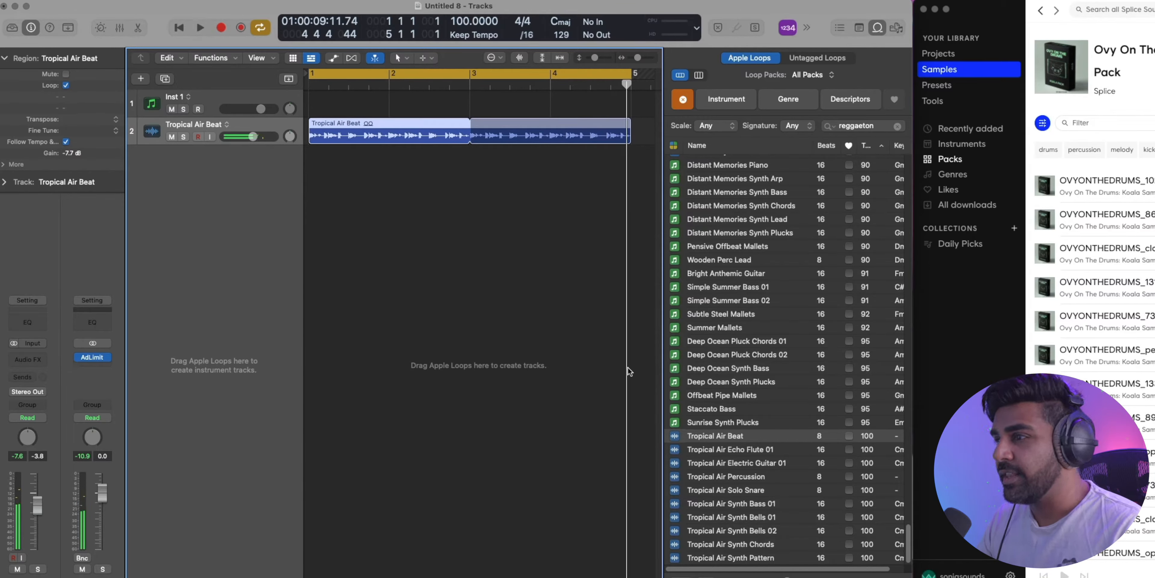
Step: Add the Tropical Air Percussion and Tropical Air Solo Snare loops to the project on new tracks
click(739, 489)
shift+click(723, 477)
drag(723, 478, 475, 332)
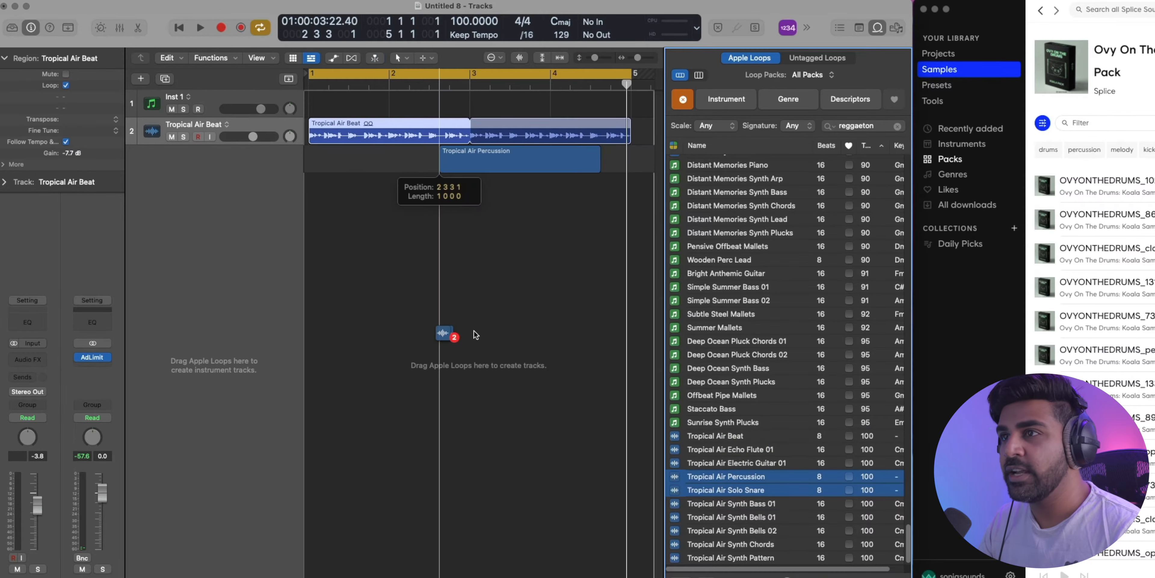
drag(579, 204, 536, 251)
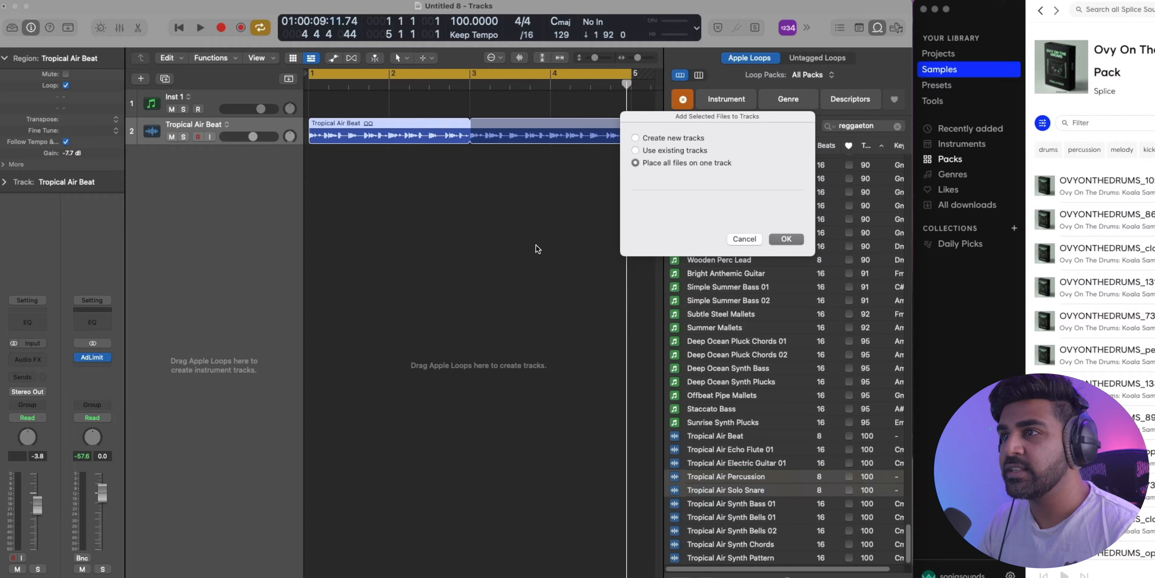
click(668, 142)
key(Return)
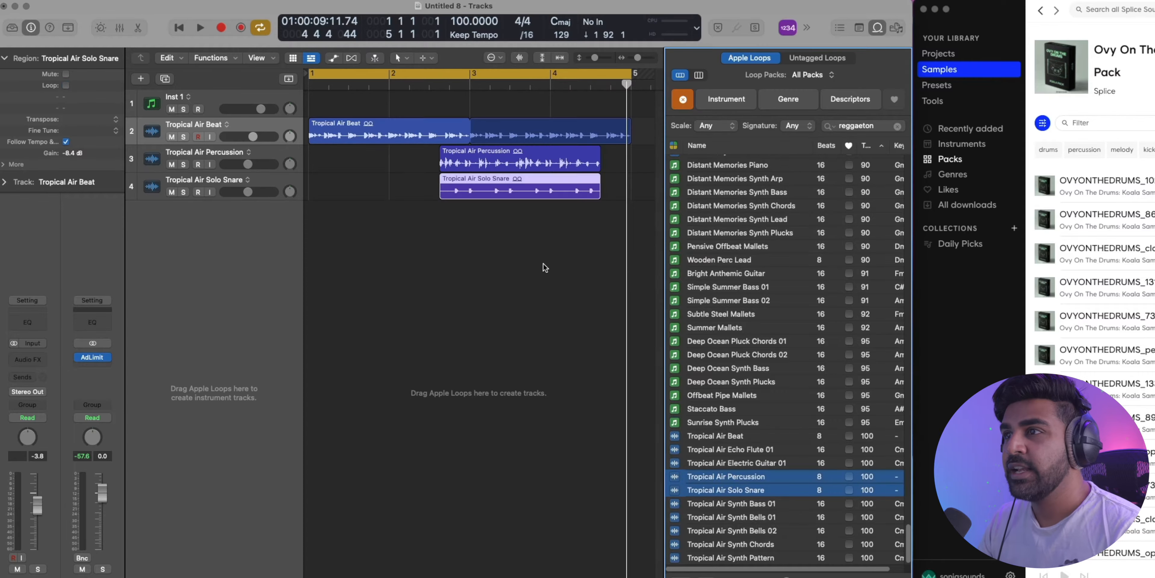
Step: Move the percussion and solo snare regions to bar 1 and the Tropical Air Beat region to bar 5
drag(504, 165, 375, 165)
drag(392, 125, 514, 135)
Step: Close the loop browser and extend the percussion and solo snare loops to bar 5
click(874, 27)
scroll(547, 237, left, 5)
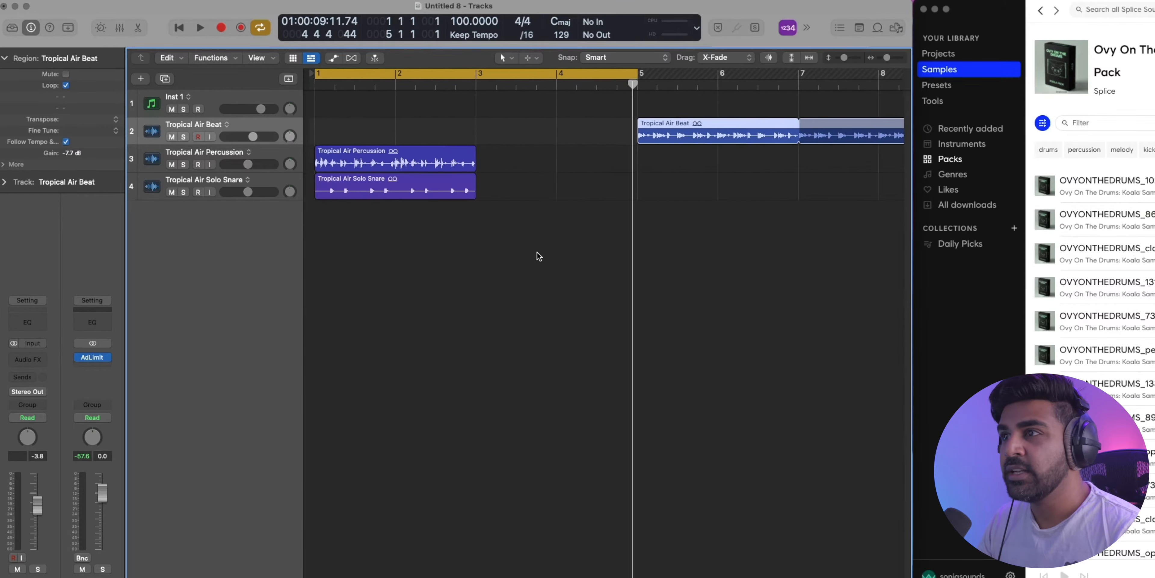
drag(425, 271, 631, 166)
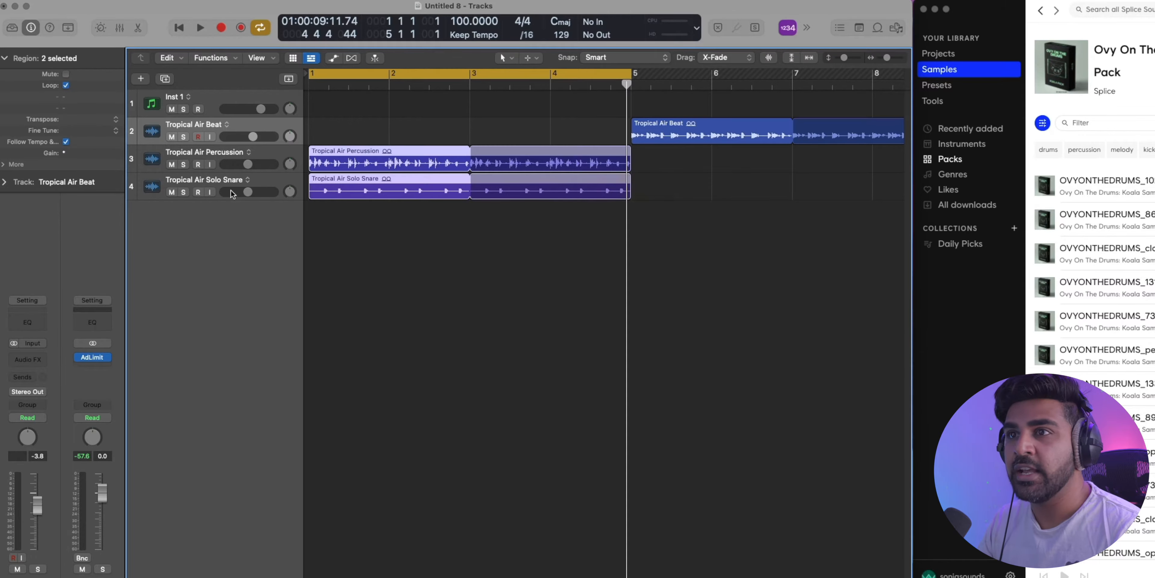
Step: Play the percussion and solo snare loops and slightly lower the volume of both tracks together
key(space)
click(394, 308)
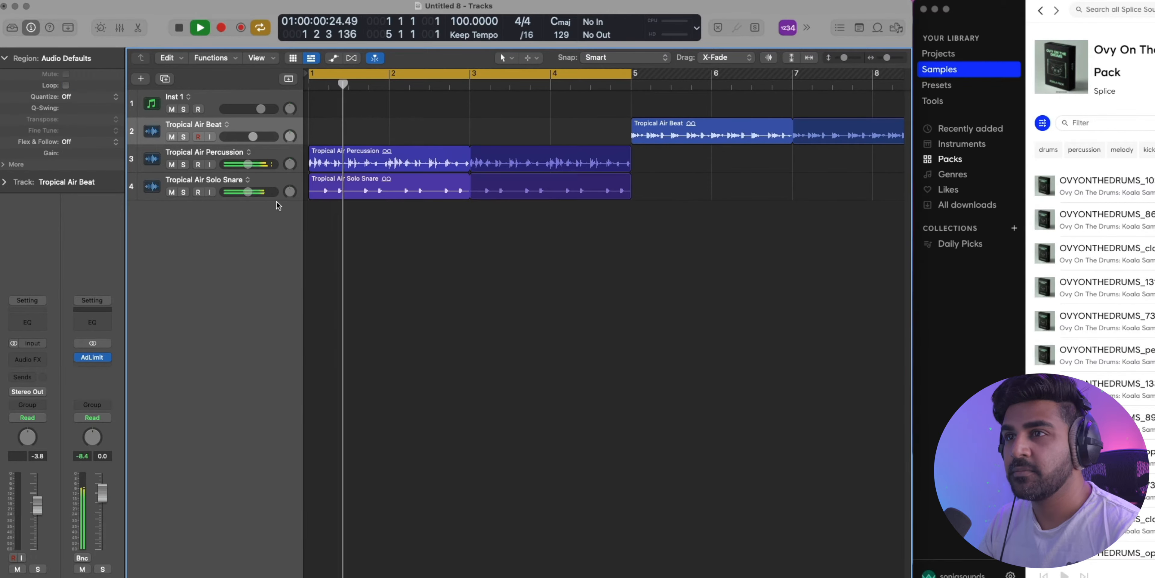
click(250, 153)
click(265, 153)
click(265, 153)
shift+click(264, 180)
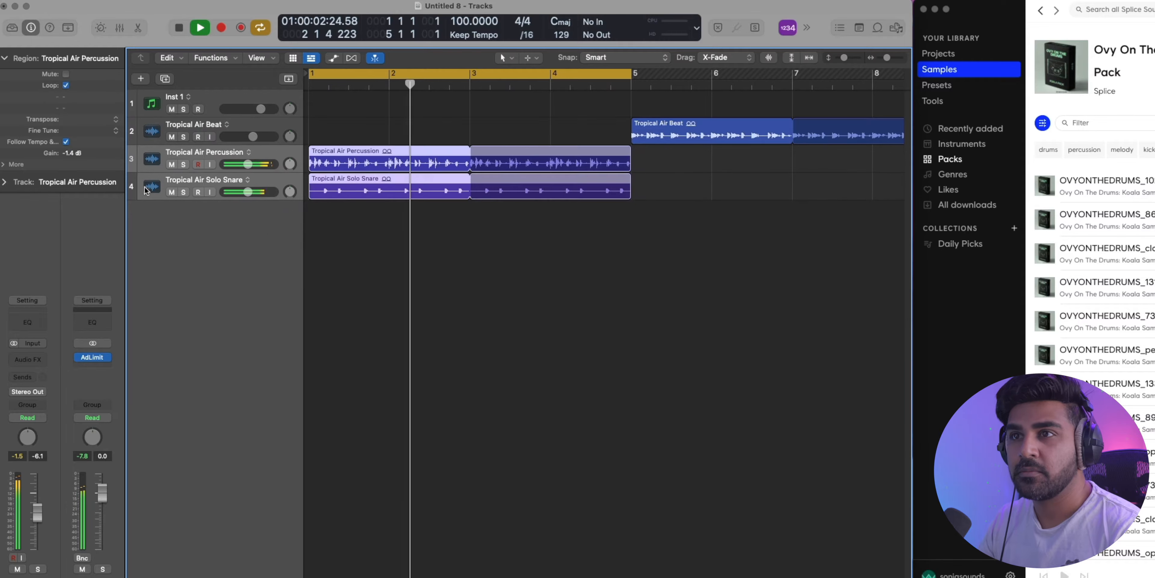
click(560, 297)
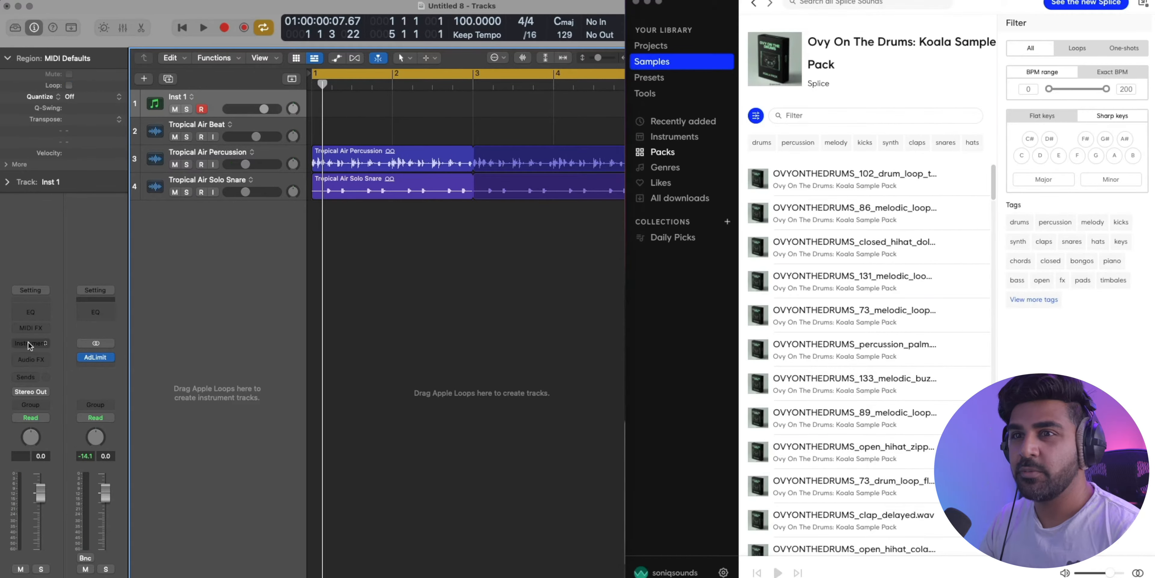
Step: Load Splice Bridge as the instrument on the Inst 1 track and move its window below the tracks
click(28, 345)
text(splice)
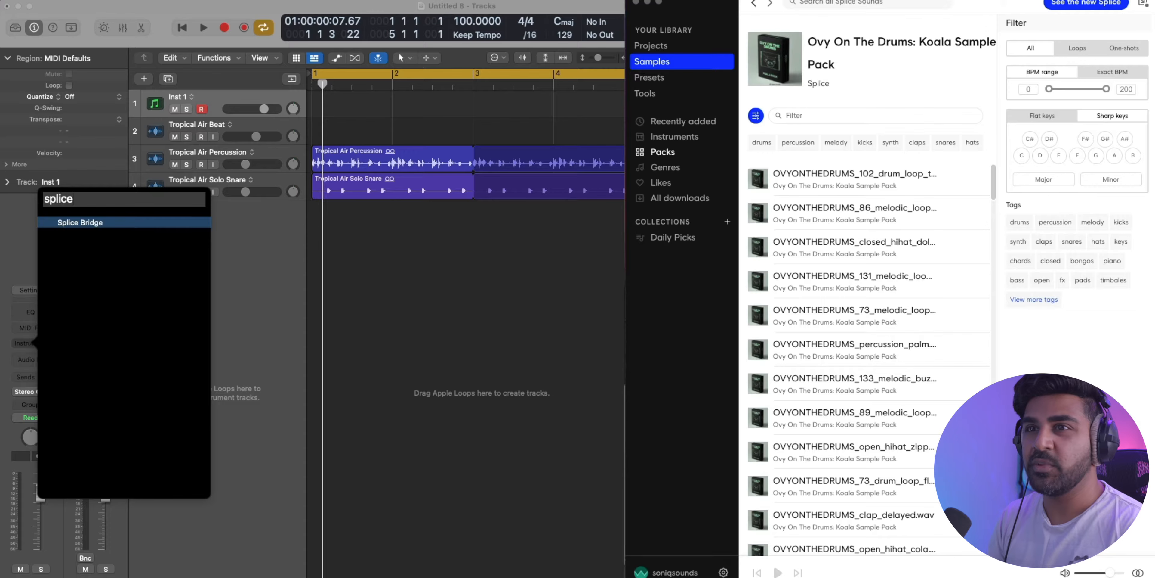
key(Return)
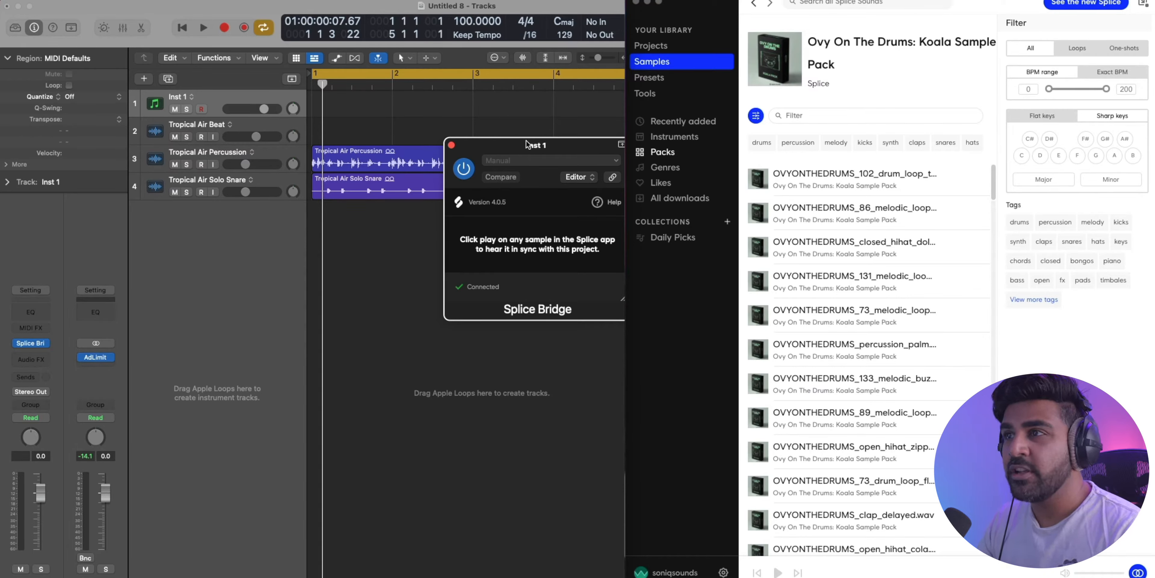
drag(527, 144, 448, 275)
scroll(621, 227, right, 1)
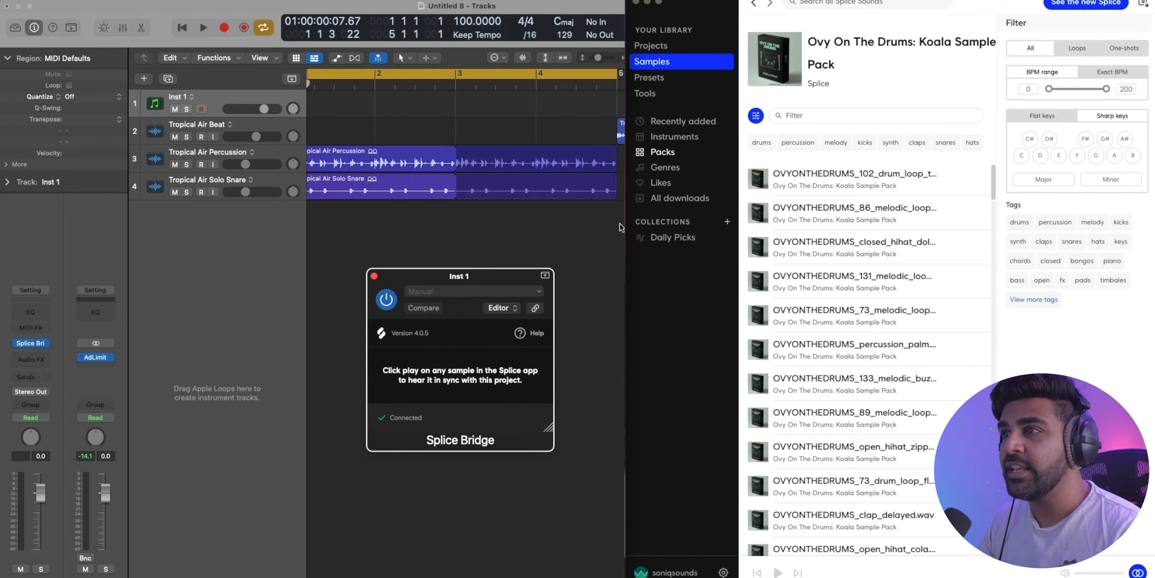
scroll(620, 228, left, 2)
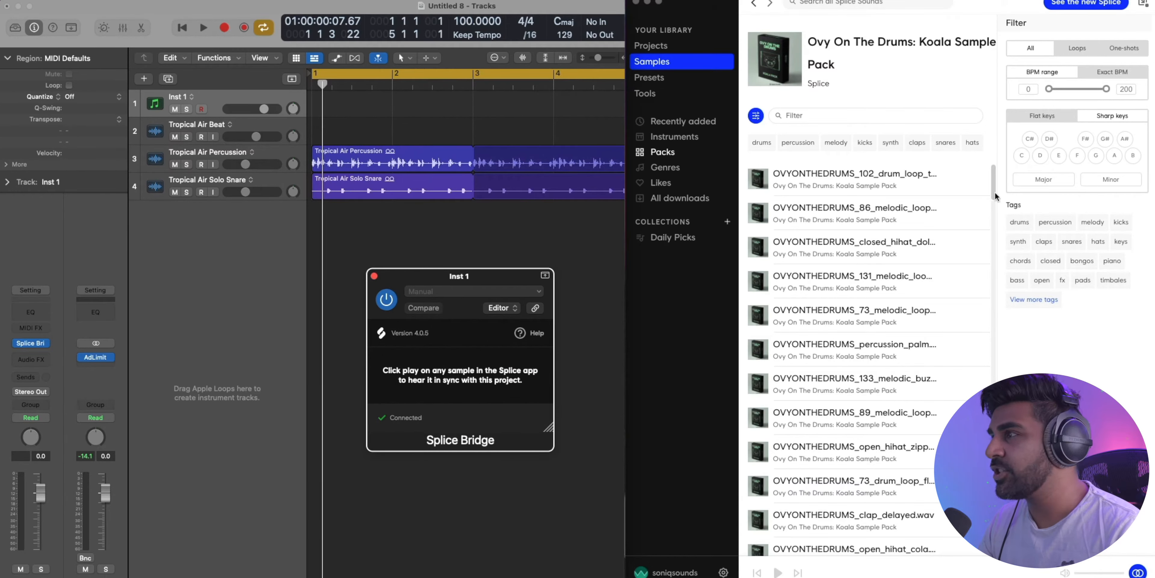
Step: Filter the Ovy On The Drums sample pack by the melody tag and preview the OVYONTHEDRUMS_100 melodic loop
click(825, 116)
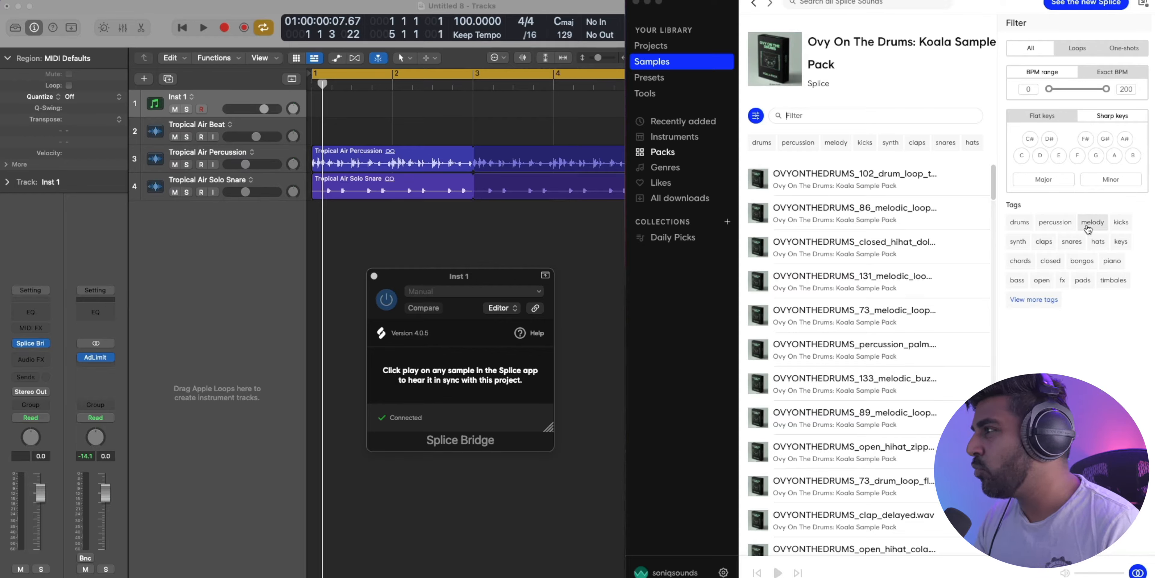
click(1093, 222)
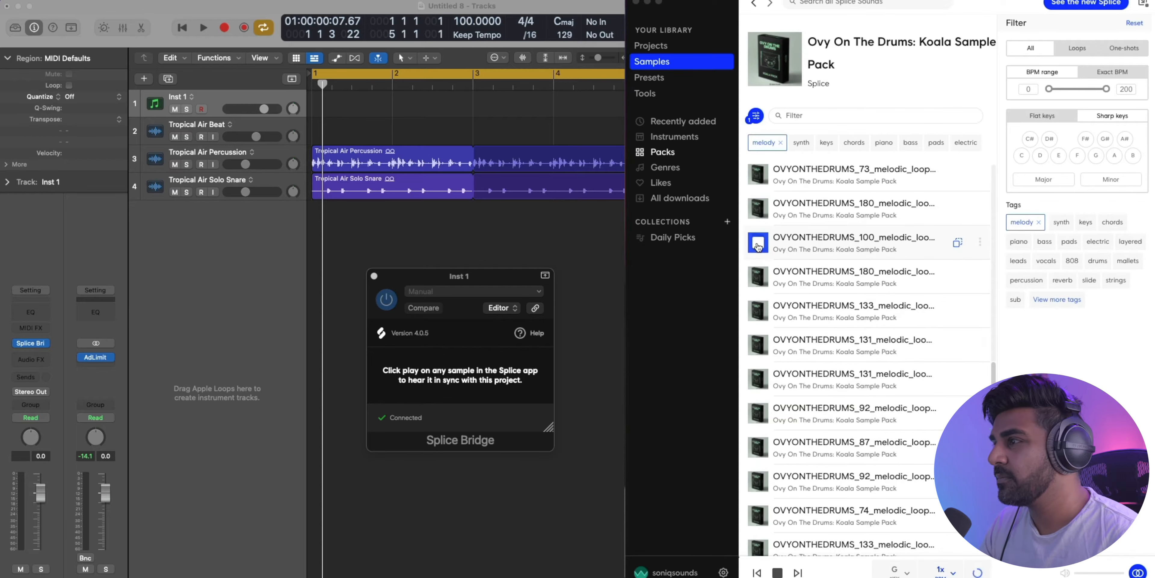
click(760, 244)
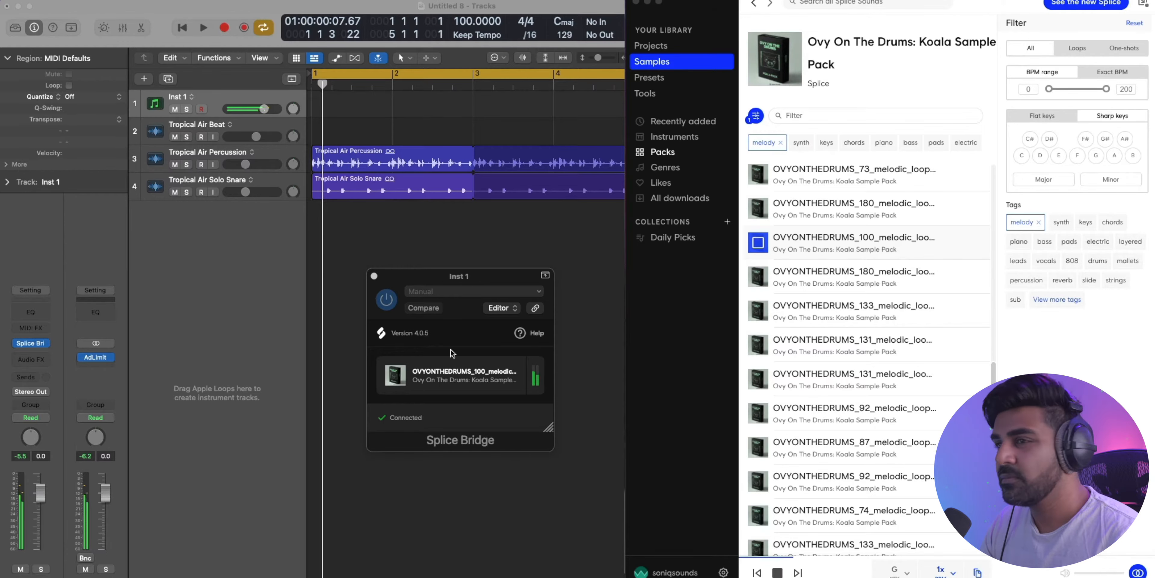
Step: Lower the Inst 1 track volume to -5.1 dB, stop the preview and look at the sample's transpose options
mouse_move(265, 109)
mouse_down()
mouse_move(228, 109)
mouse_move(253, 109)
mouse_up()
click(759, 268)
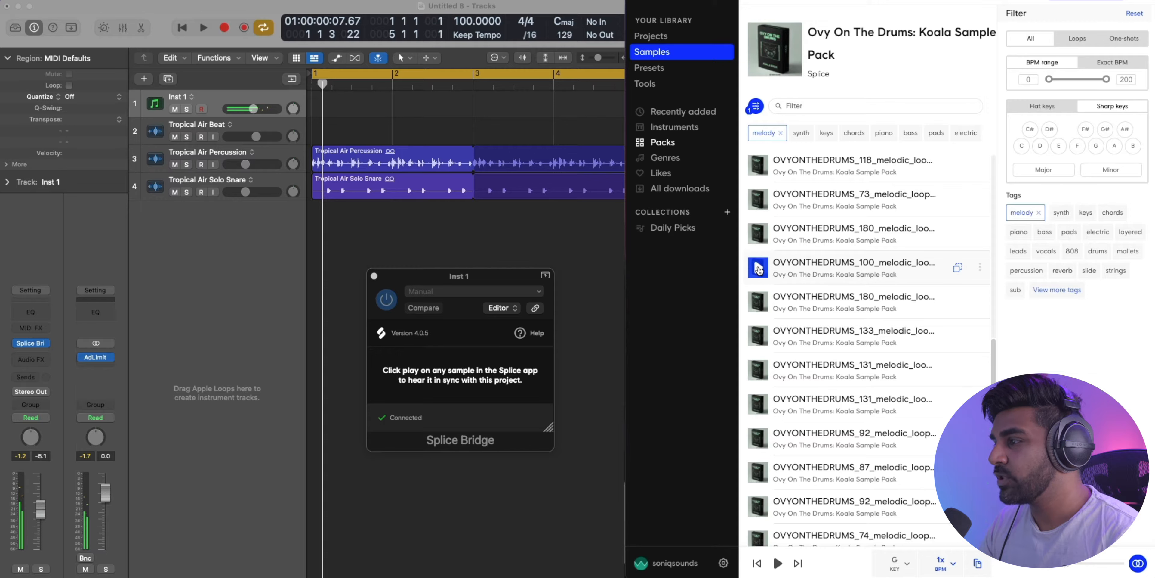
click(913, 569)
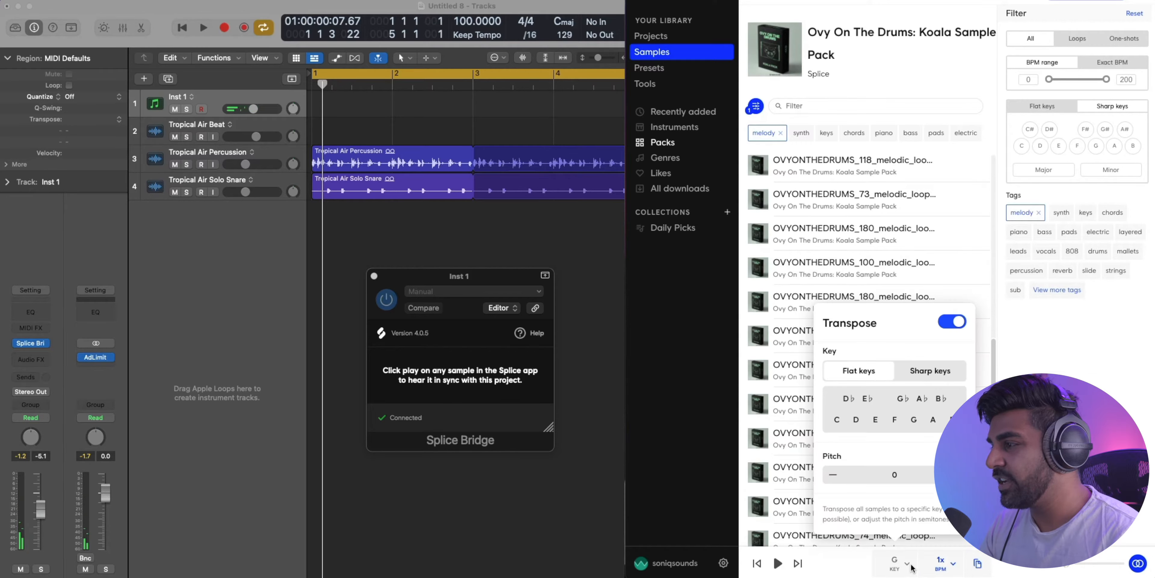
click(909, 567)
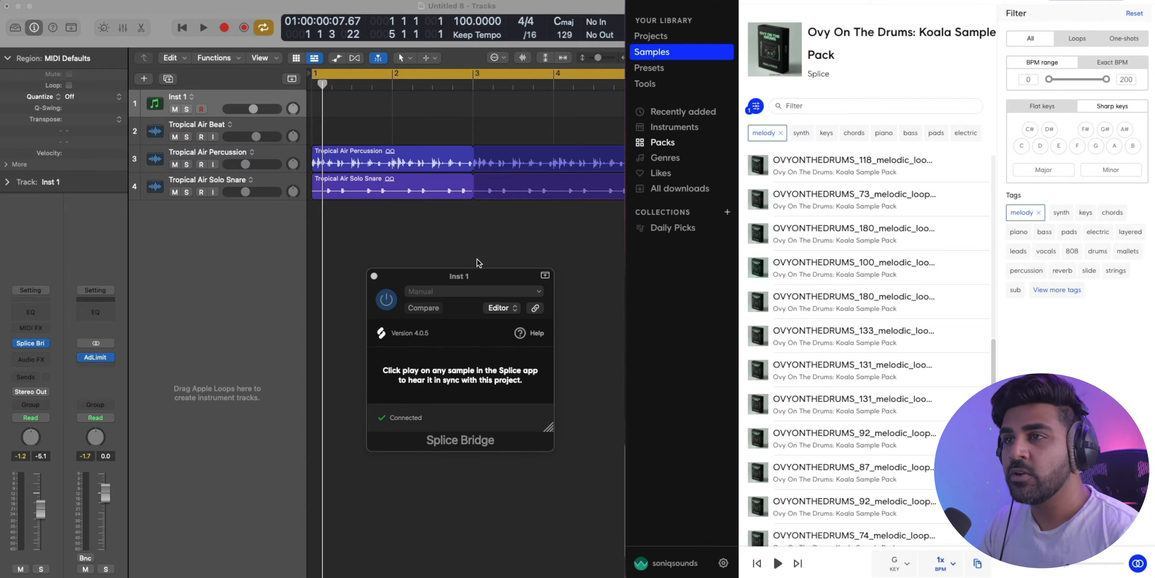
Step: Play the OVYONTHEDRUMS_100 melodic loop in sync with the percussion and solo snare loops
click(757, 268)
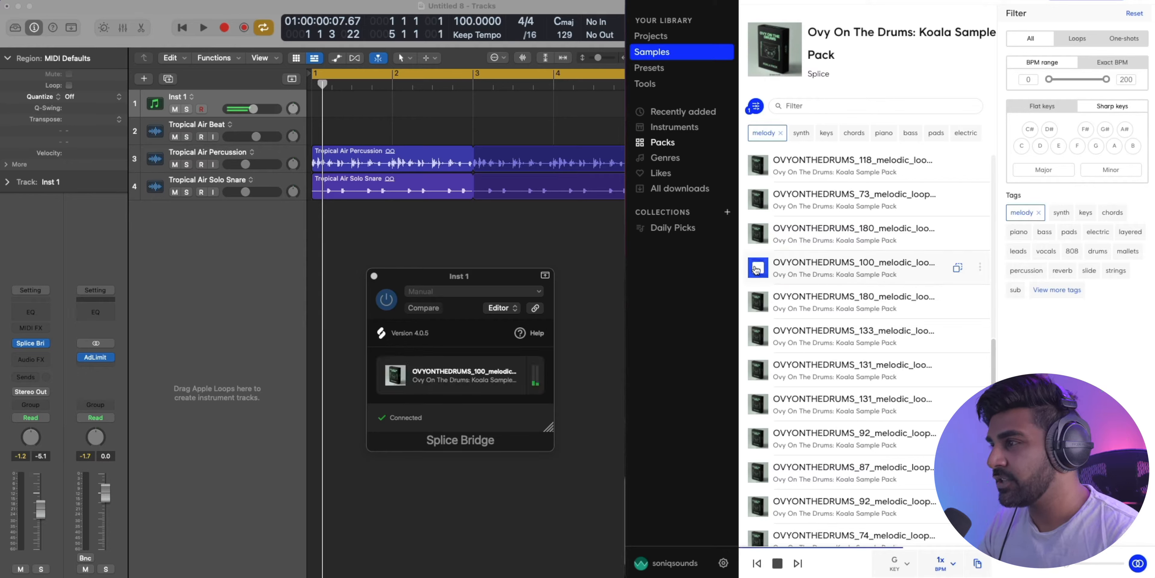
click(757, 269)
key(space)
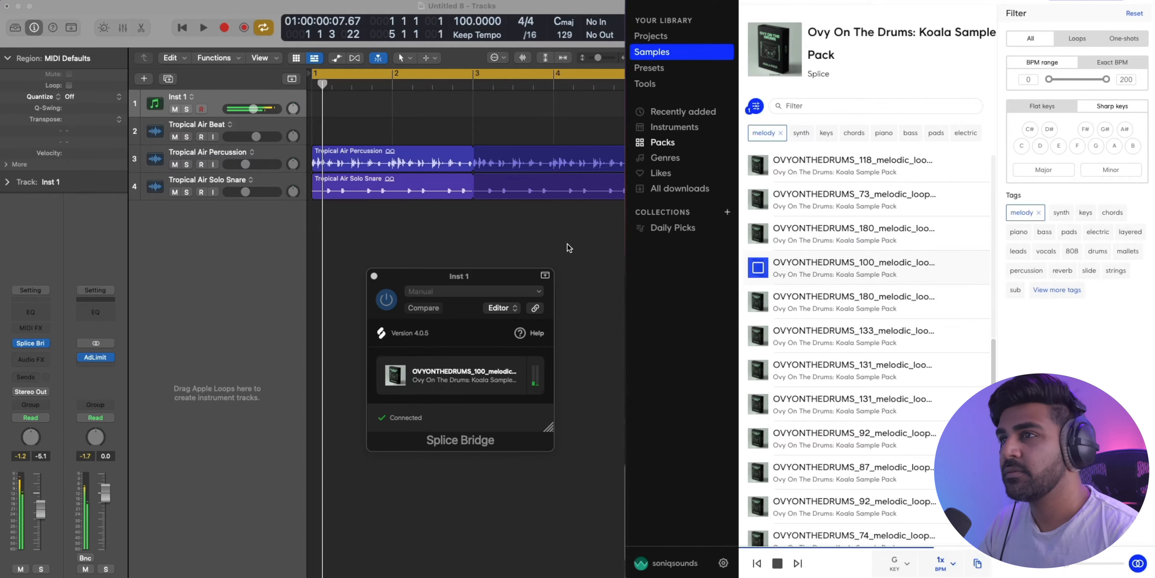
click(570, 248)
key(space)
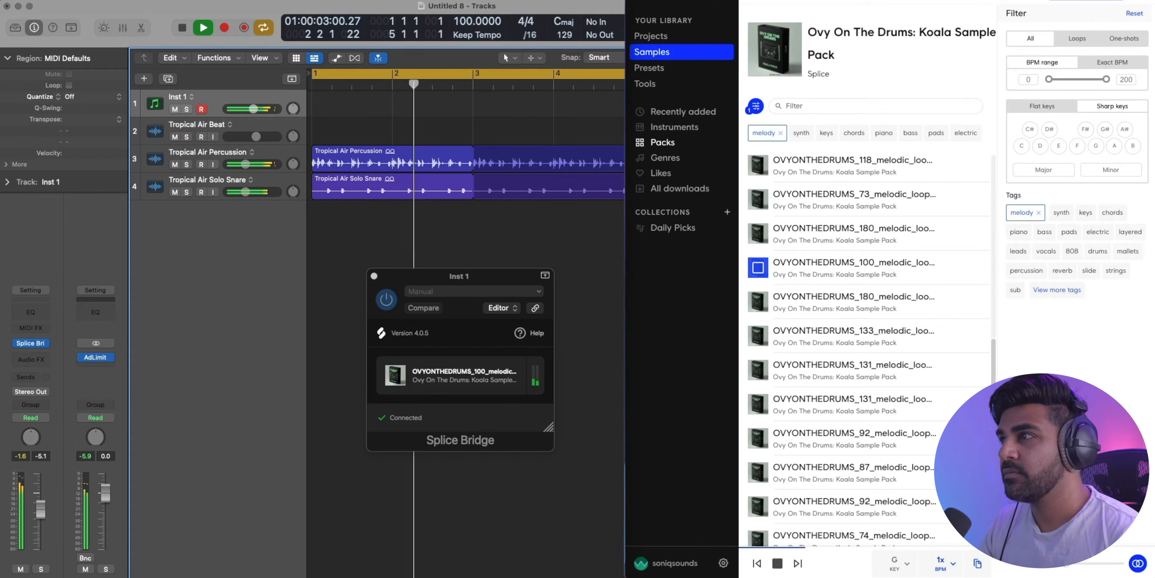
scroll(570, 248, down, 5)
scroll(570, 248, up, 1)
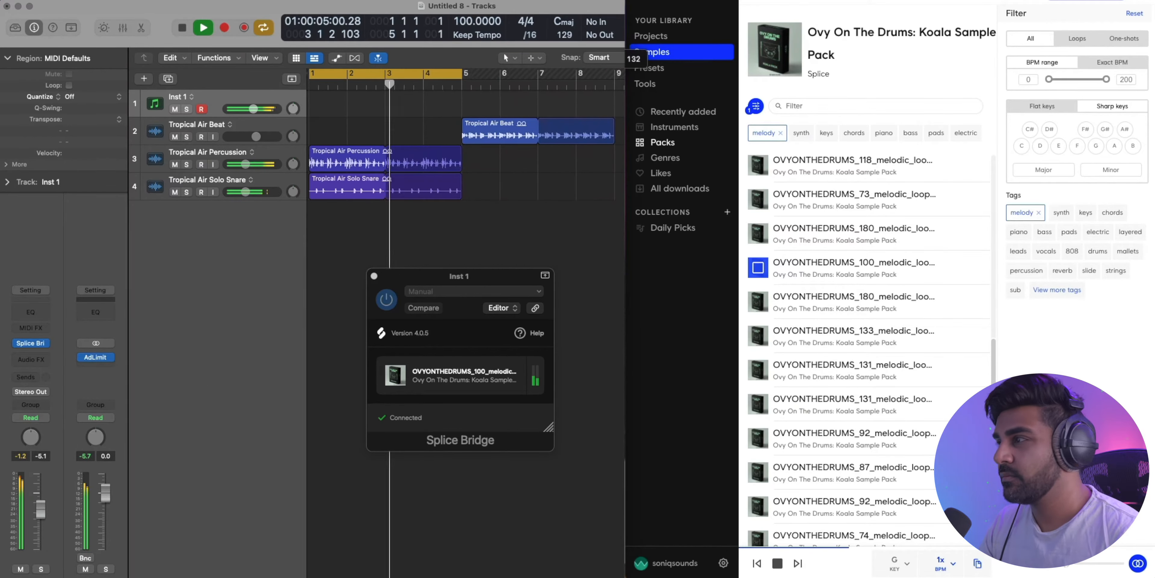
scroll(571, 248, down, 3)
scroll(571, 248, left, 2)
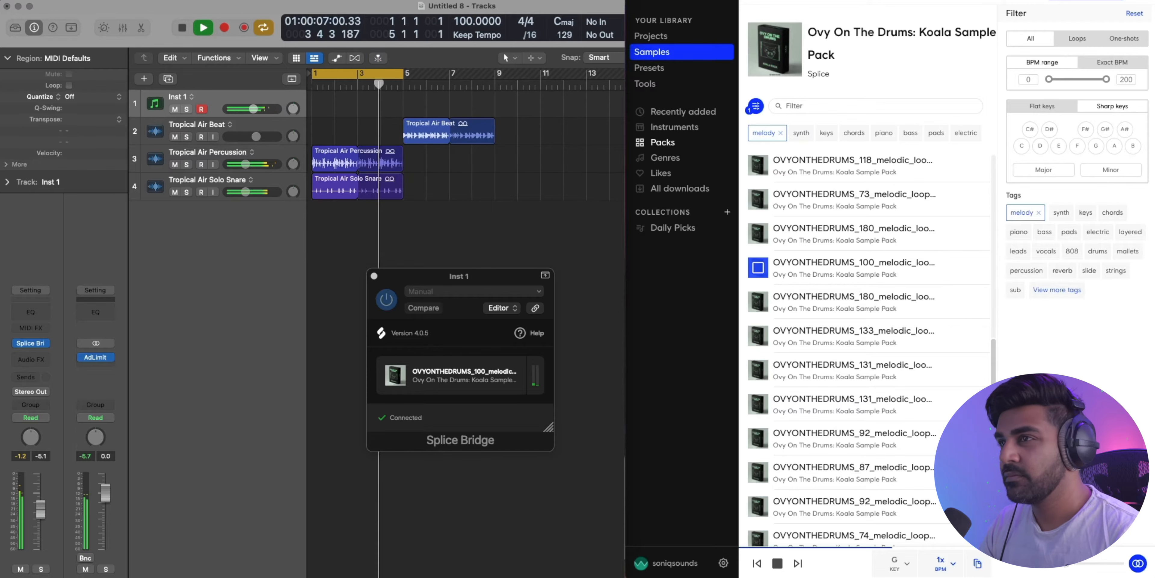
key(space)
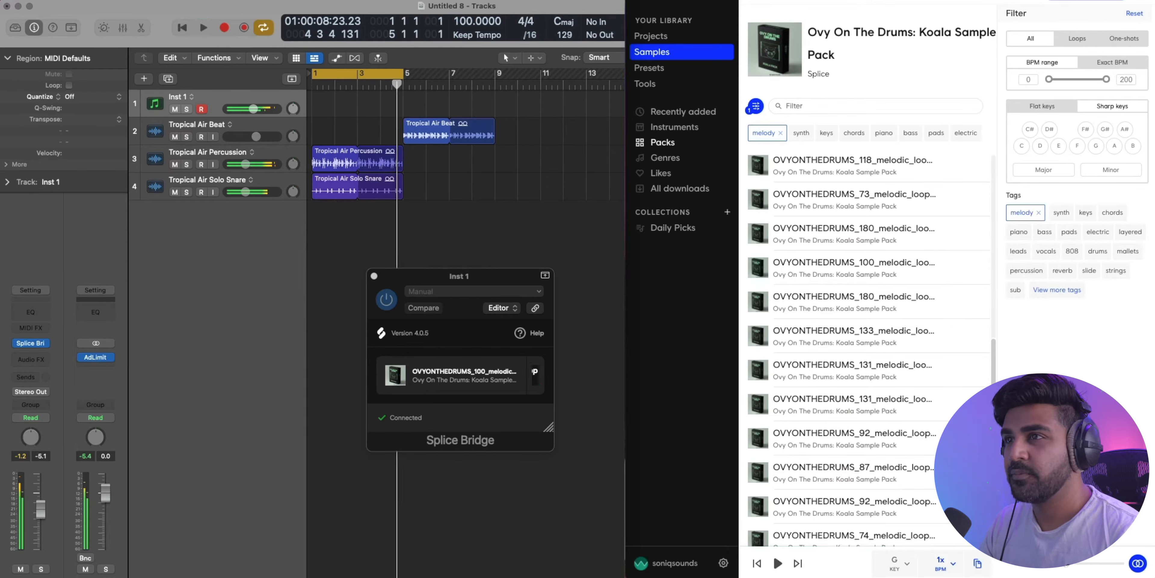
Step: Preview further melodic loops in the pack: 73, 131, 87, 74 and 133
click(761, 203)
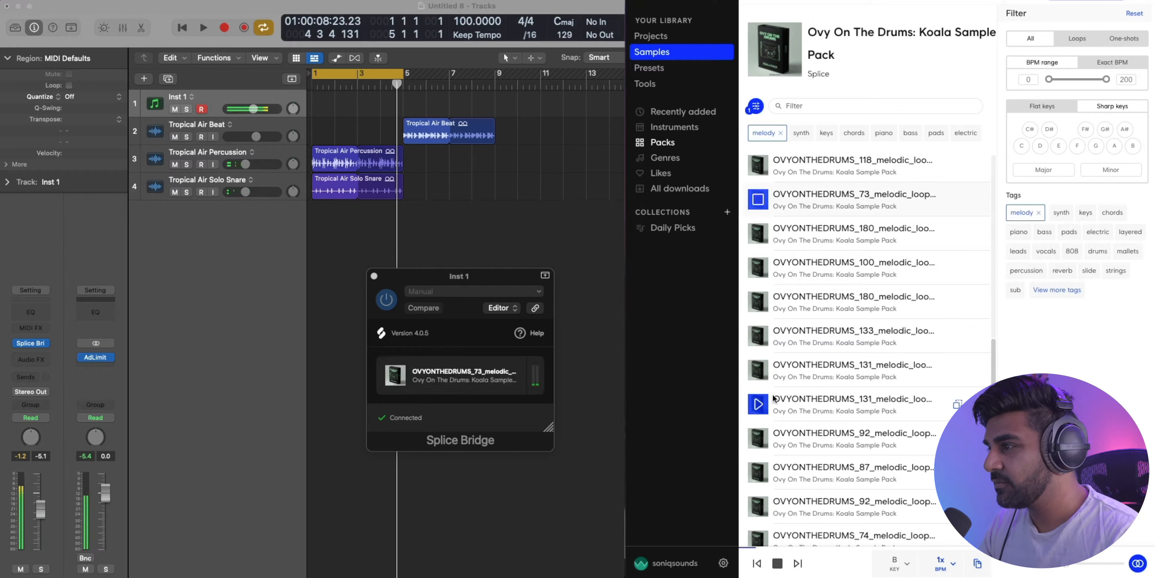
click(759, 405)
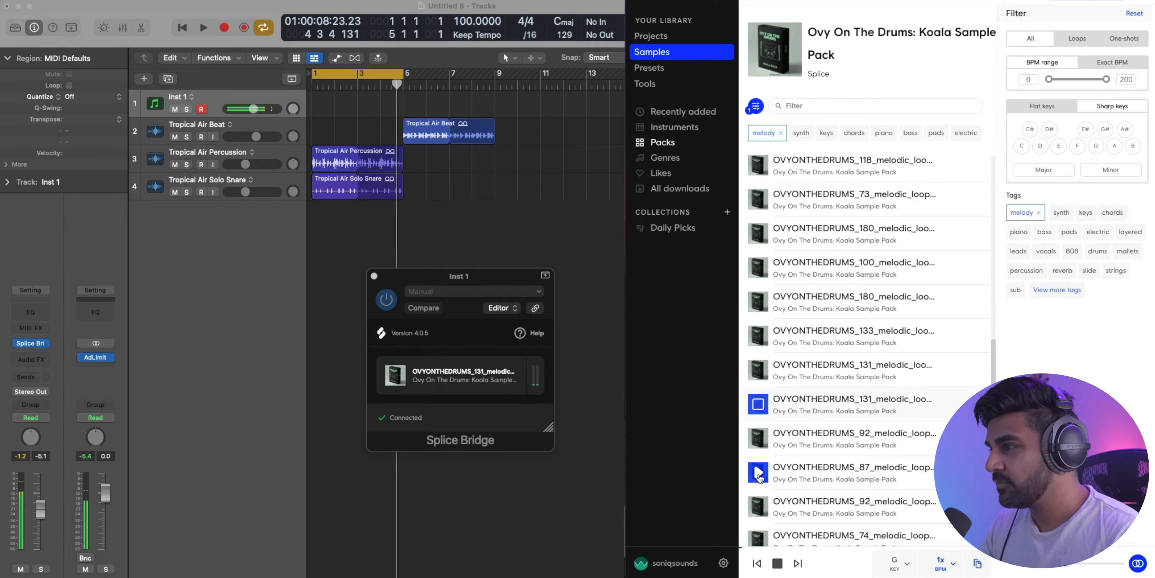
click(758, 478)
scroll(759, 478, down, 3)
key(Down)
key(Down)
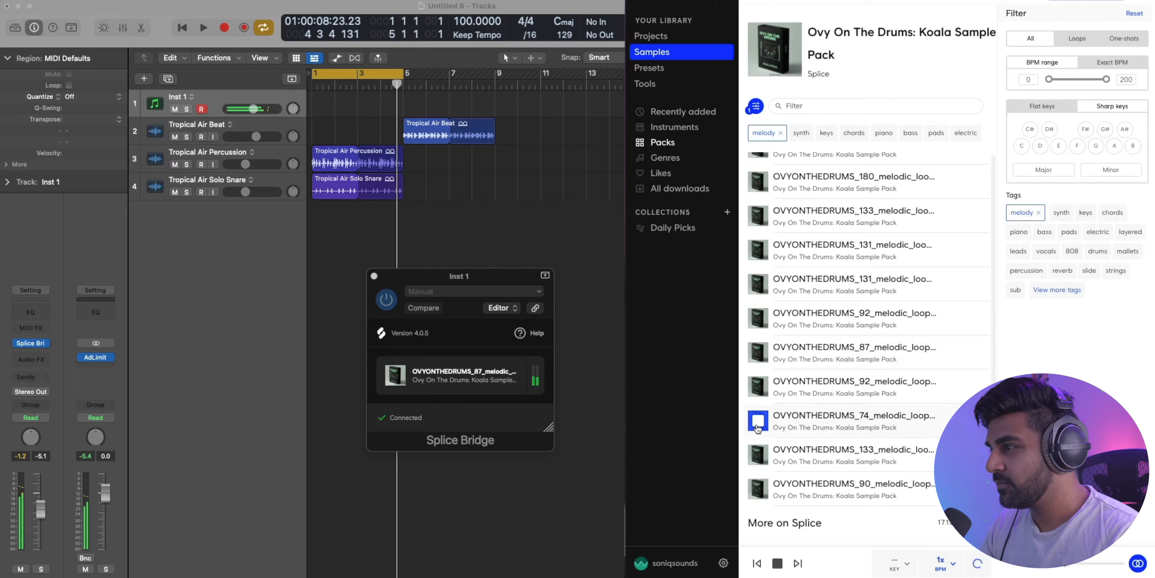
click(759, 462)
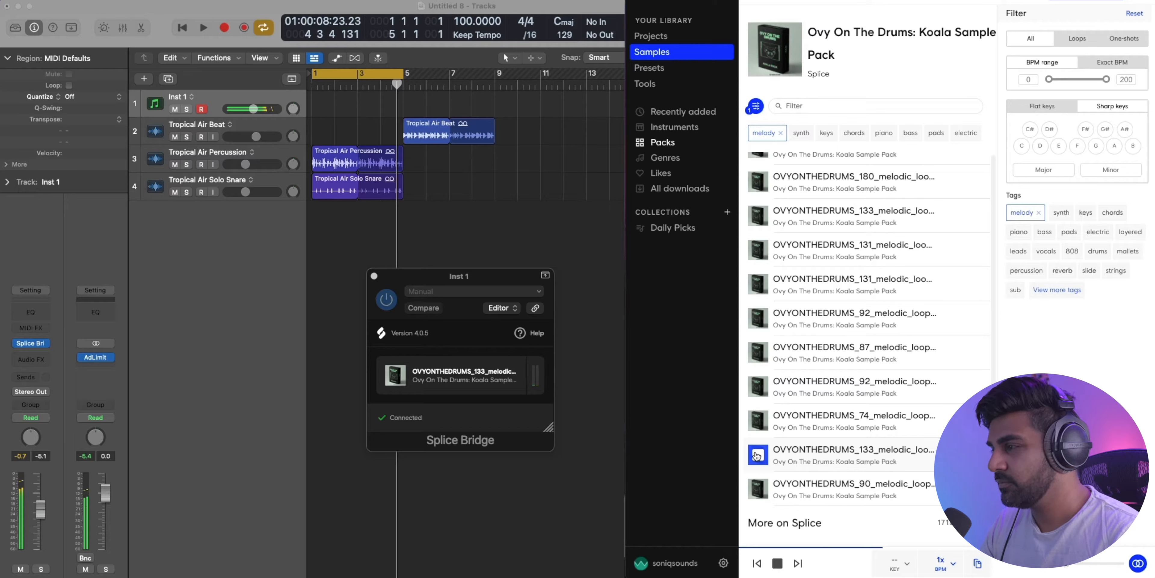
Step: Play the OVYONTHEDRUMS_133 melodic loop in sync with the project and widen the Splice Bridge window to read its full file name
key(super+Tab)
key(space)
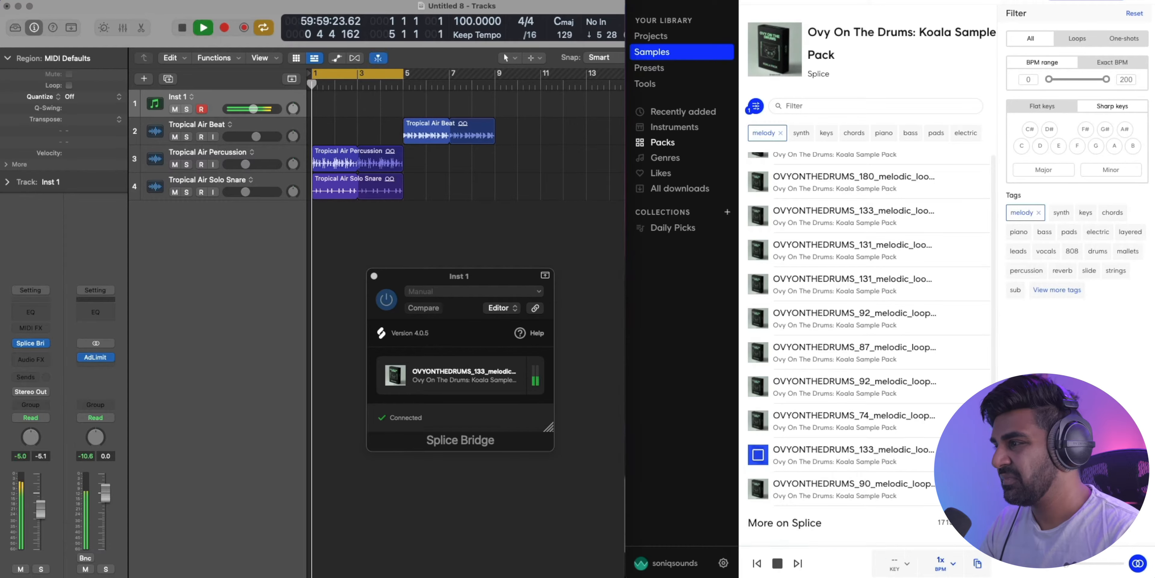
key(space)
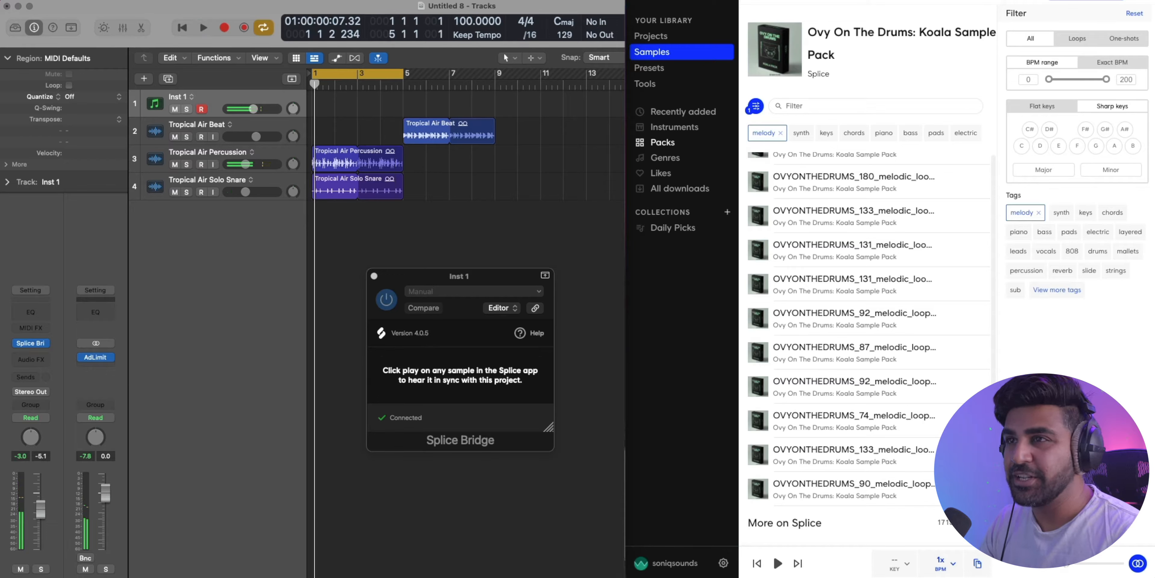
click(758, 454)
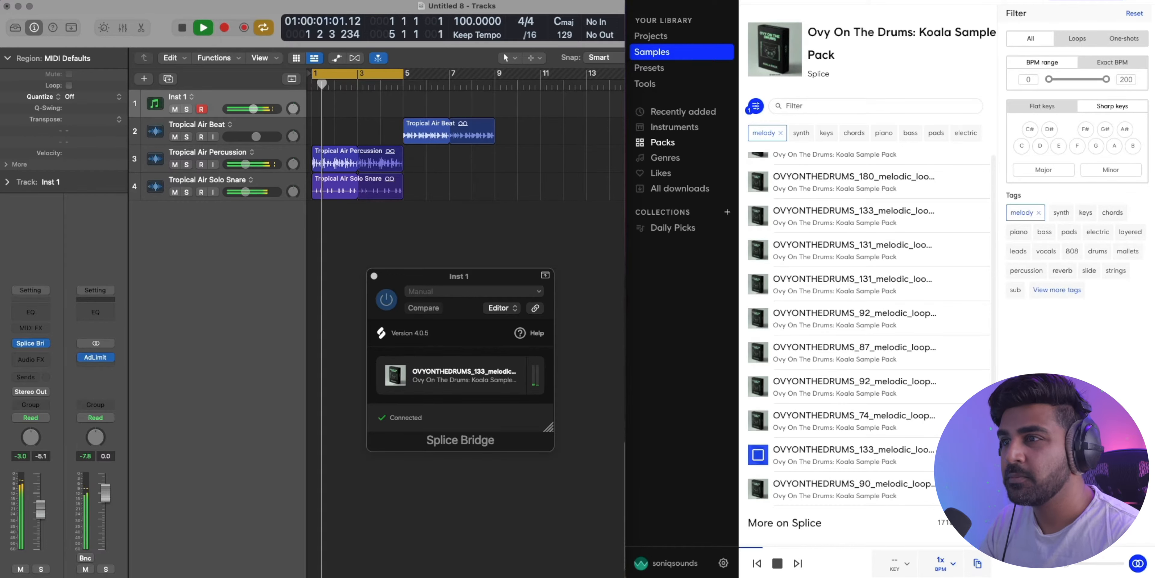
drag(548, 426, 699, 433)
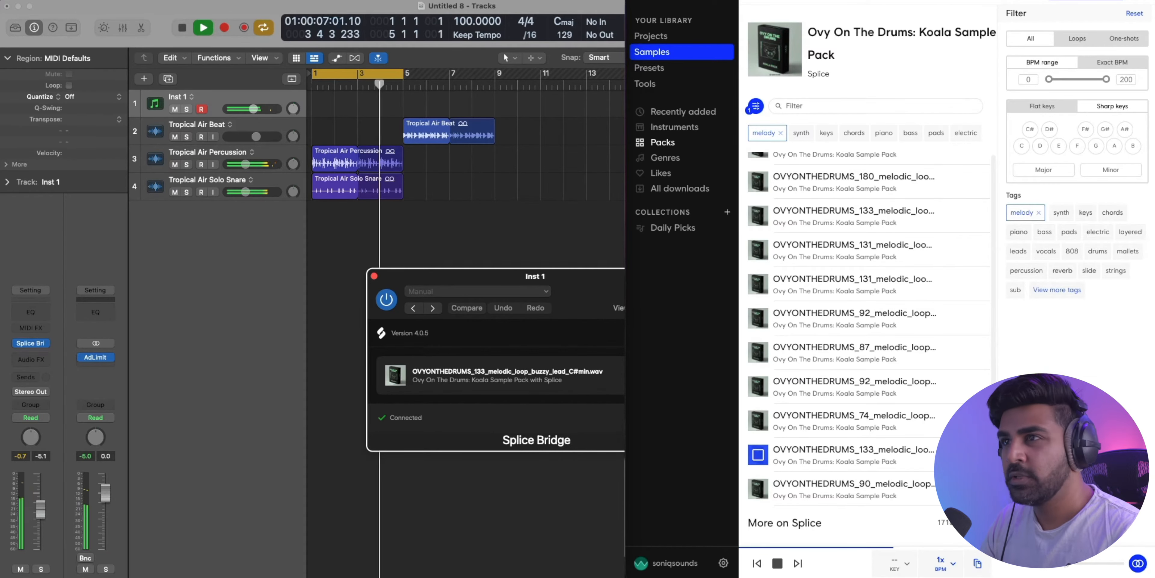
Step: Place the OVYONTHEDRUMS_133 buzzy lead C#min loop at bar 1 on a new audio track and delete the empty extra sample track
key(super+v)
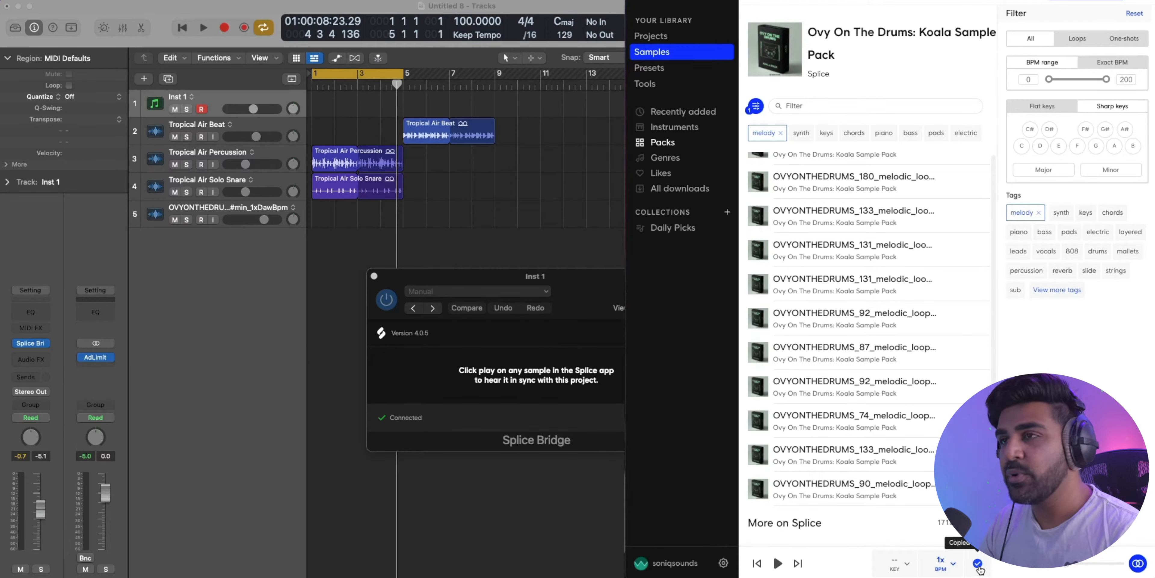
drag(979, 568, 346, 251)
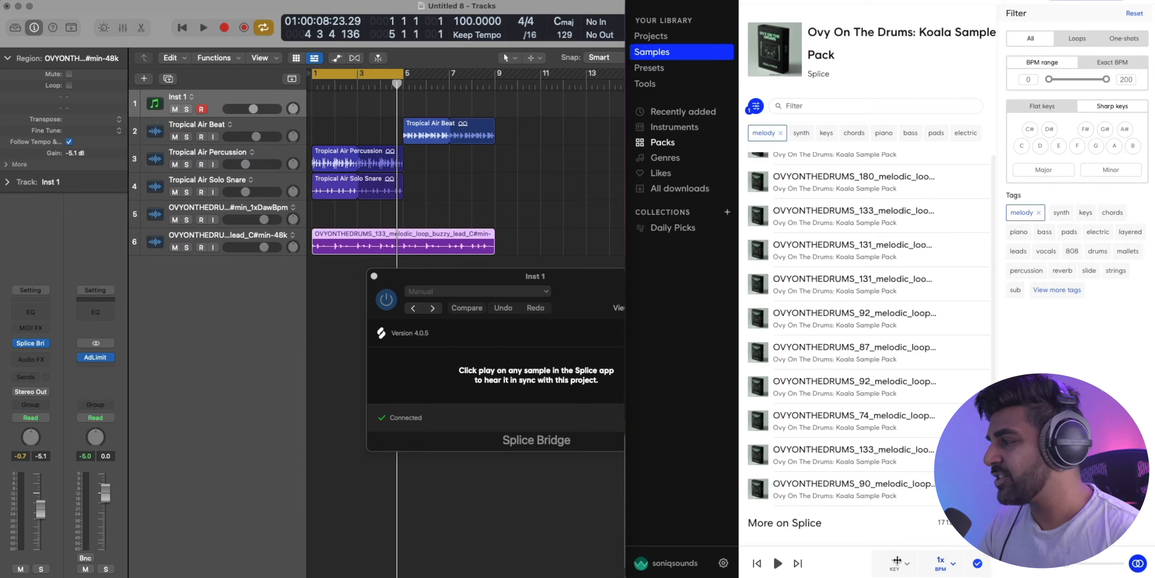
click(559, 163)
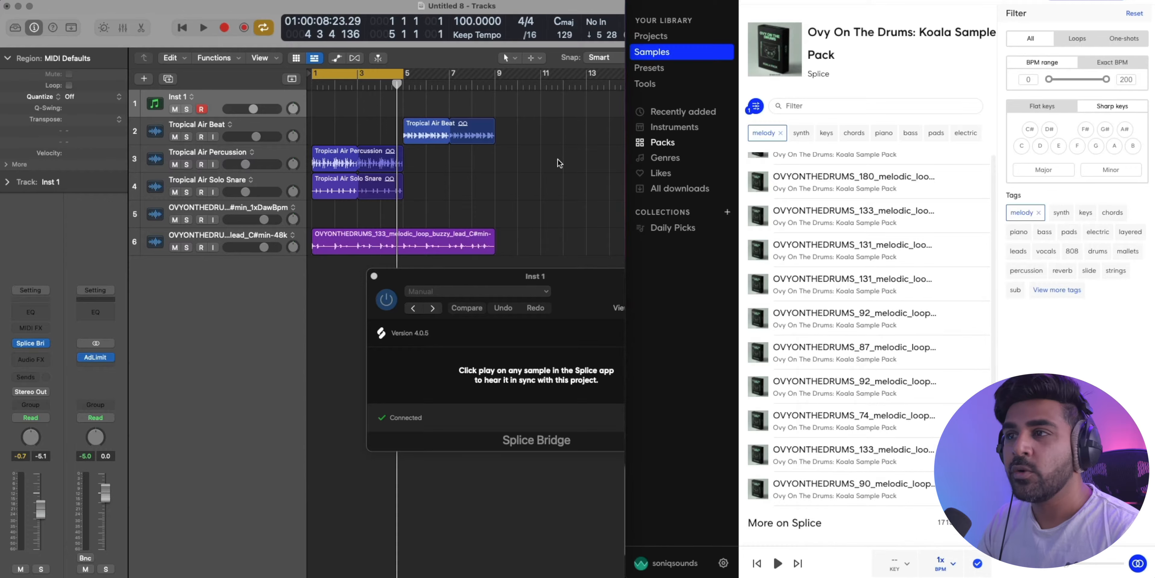
click(232, 211)
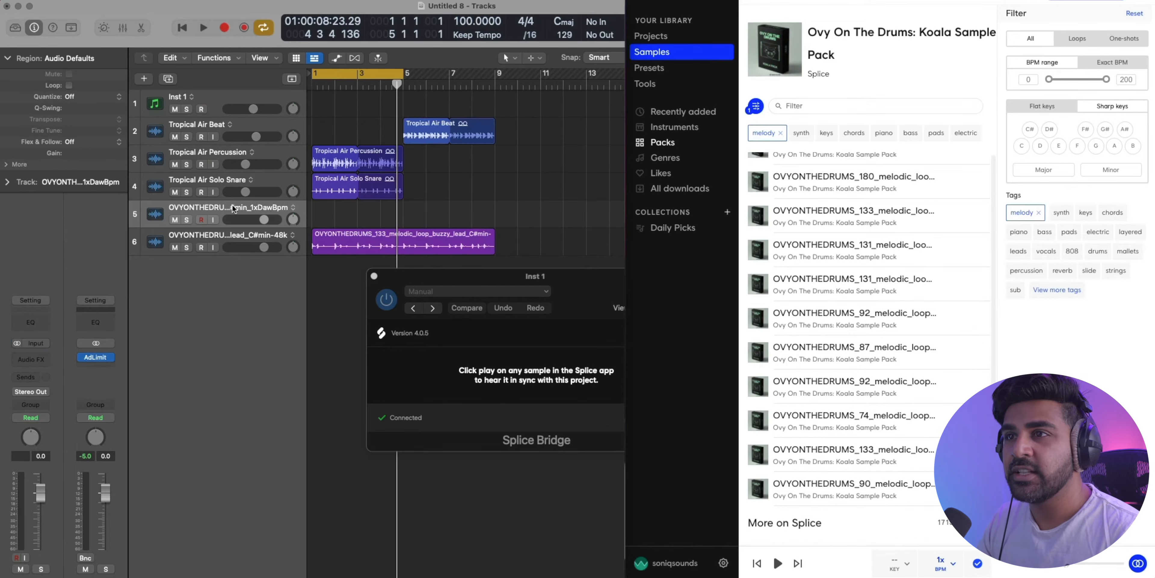
key(super+BackSpace)
Step: During playback, move the cycle range to bars 5 to 9 and lower the buzzy lead track volume to -5.6 dB
key(space)
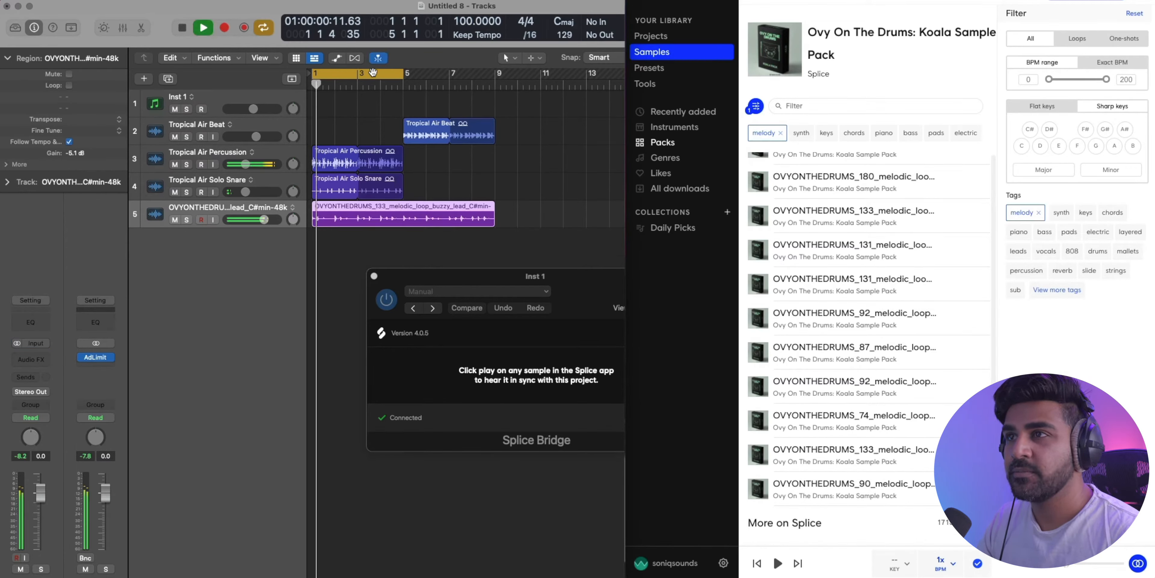
click(375, 74)
drag(405, 75, 496, 86)
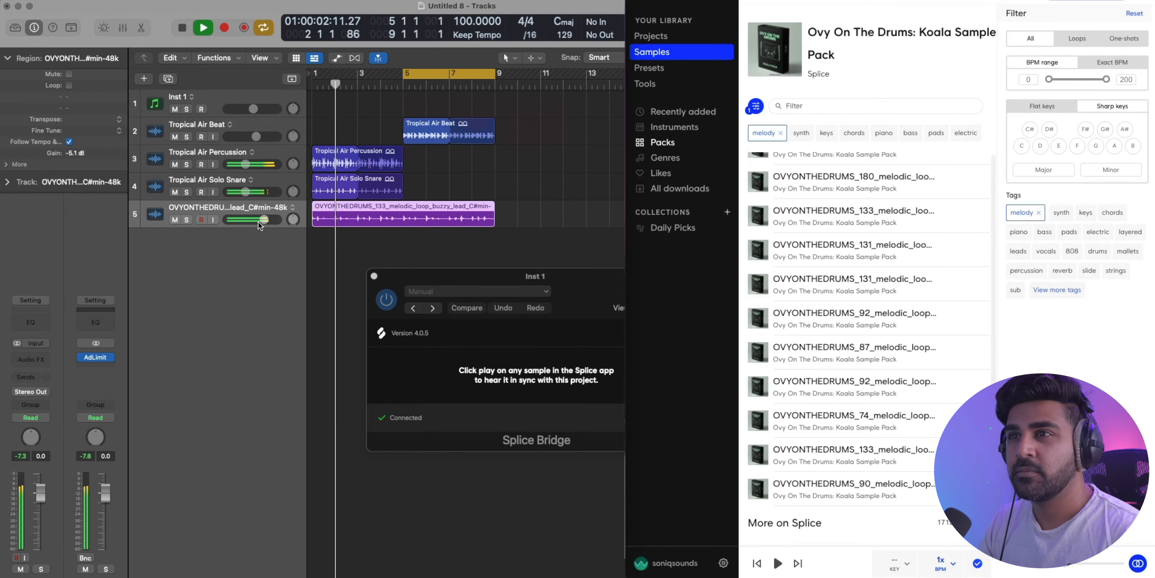
drag(264, 220, 252, 219)
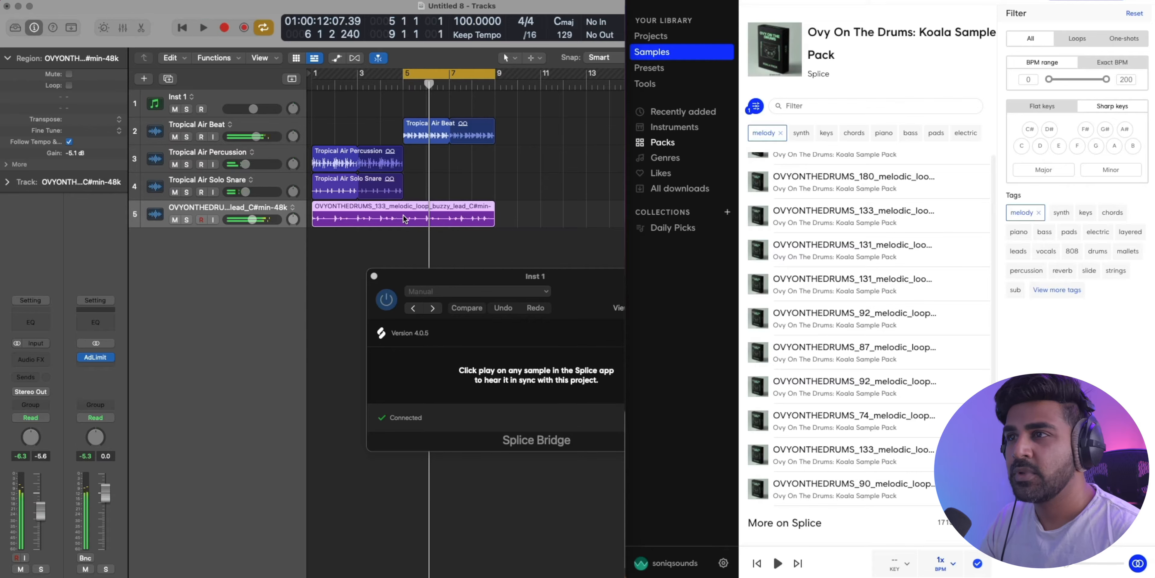
Step: Split the buzzy lead region at bar 5, replace its second half with a copy of the first half, and play it
super+double_click(404, 216)
click(432, 216)
key(Delete)
alt+drag(346, 217, 440, 217)
key(space)
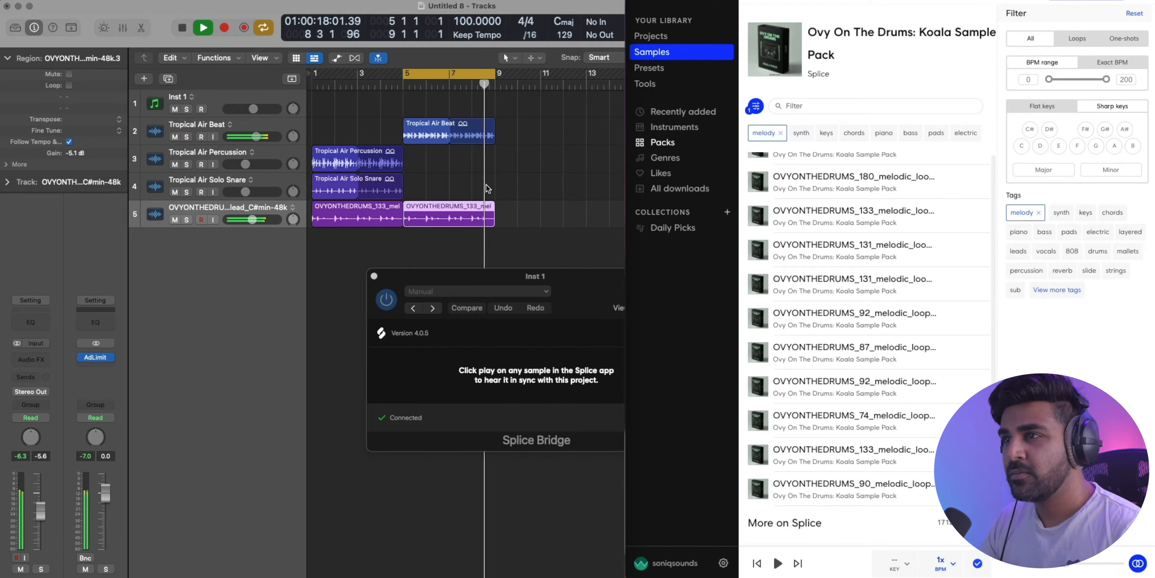
Step: Stop playback and search Splice for flute samples in C# minor
key(space)
click(817, 107)
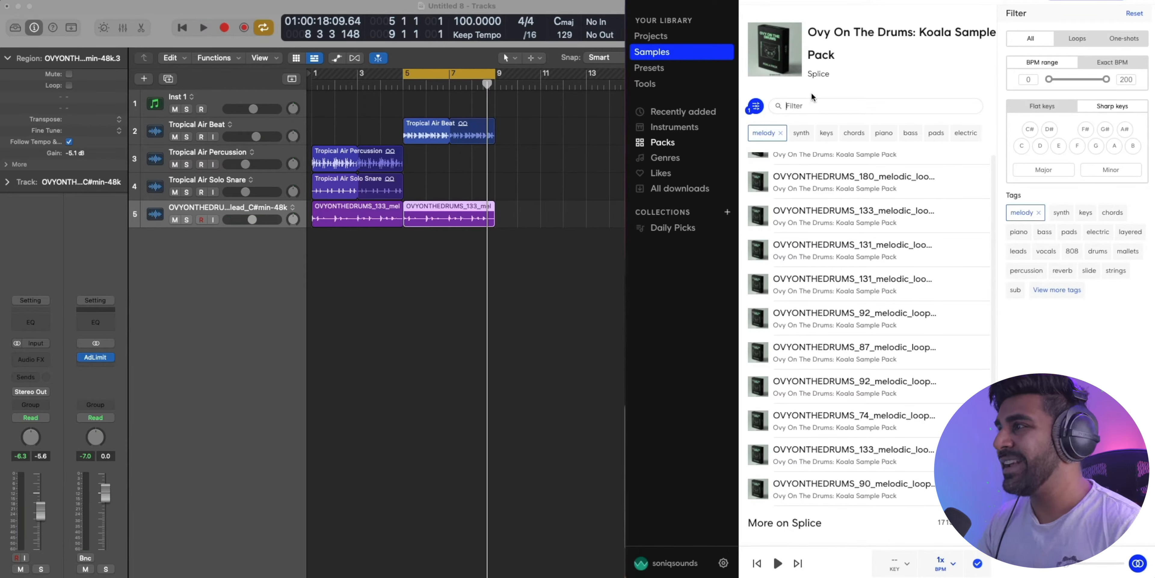
key(Return)
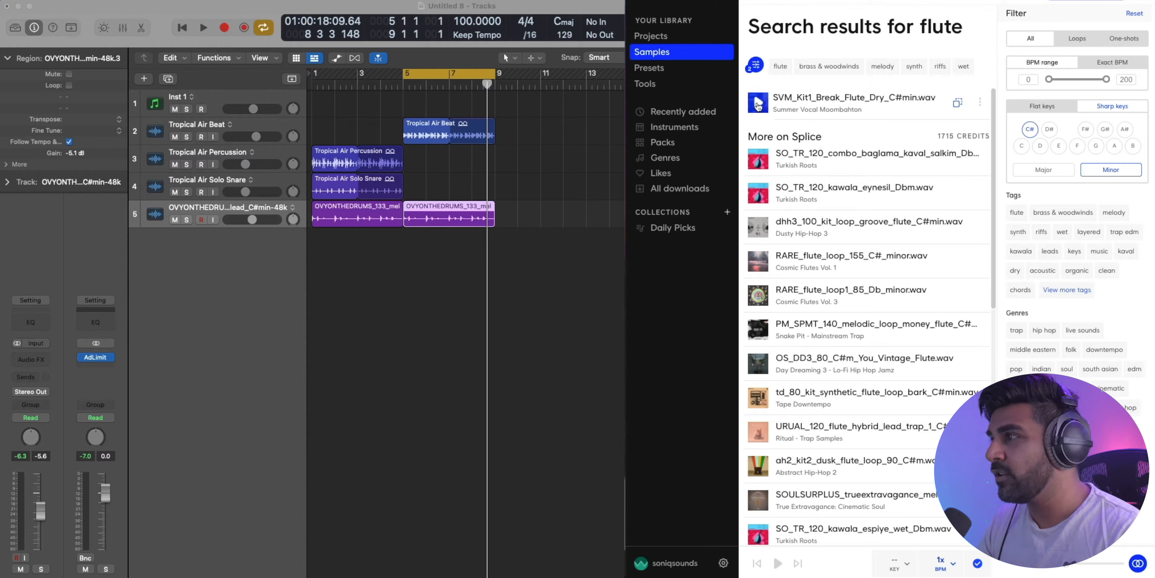
Step: Preview SVM_Kit1_Break_Flute_Dry_C#min.wav in sync with the project and place it at bar 5 on a new audio track
click(758, 106)
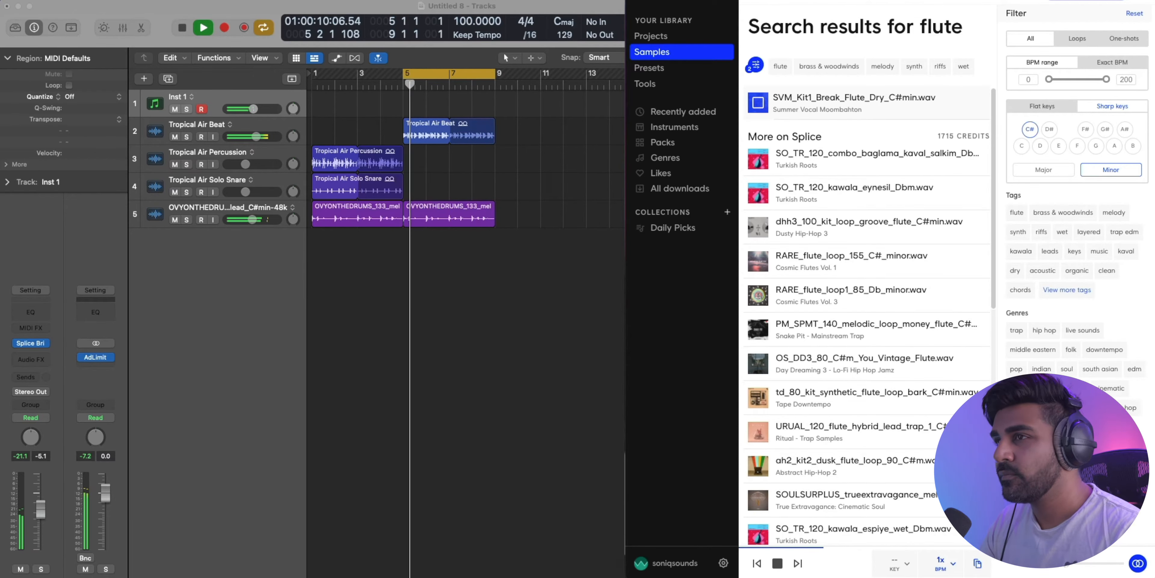
key(space)
drag(983, 570, 409, 323)
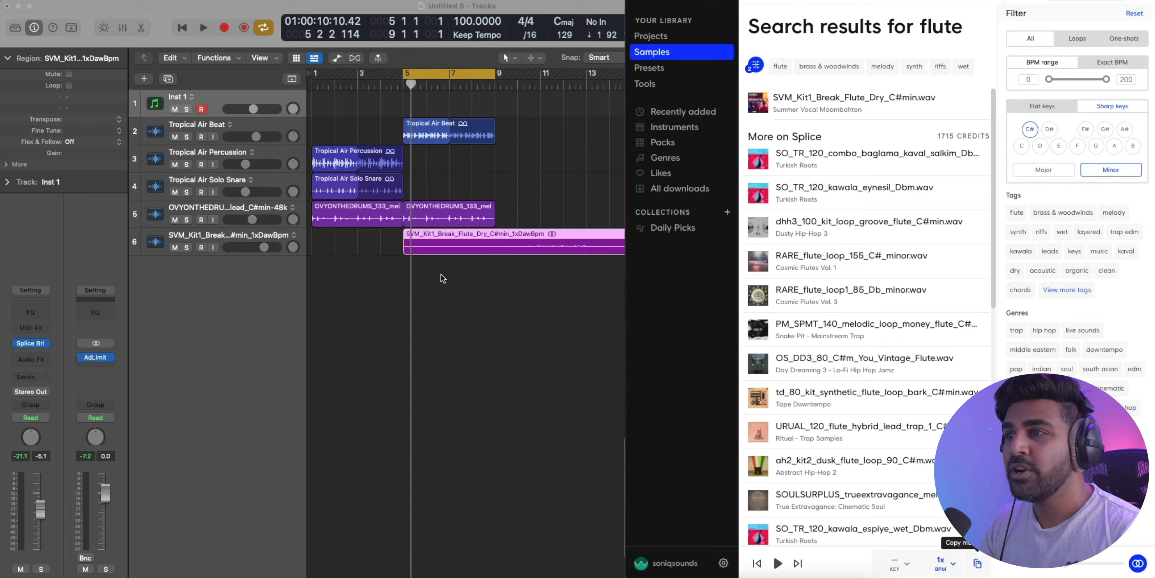
Step: Mute the buzzy lead track, start playback and raise the flute track's volume
click(175, 220)
key(space)
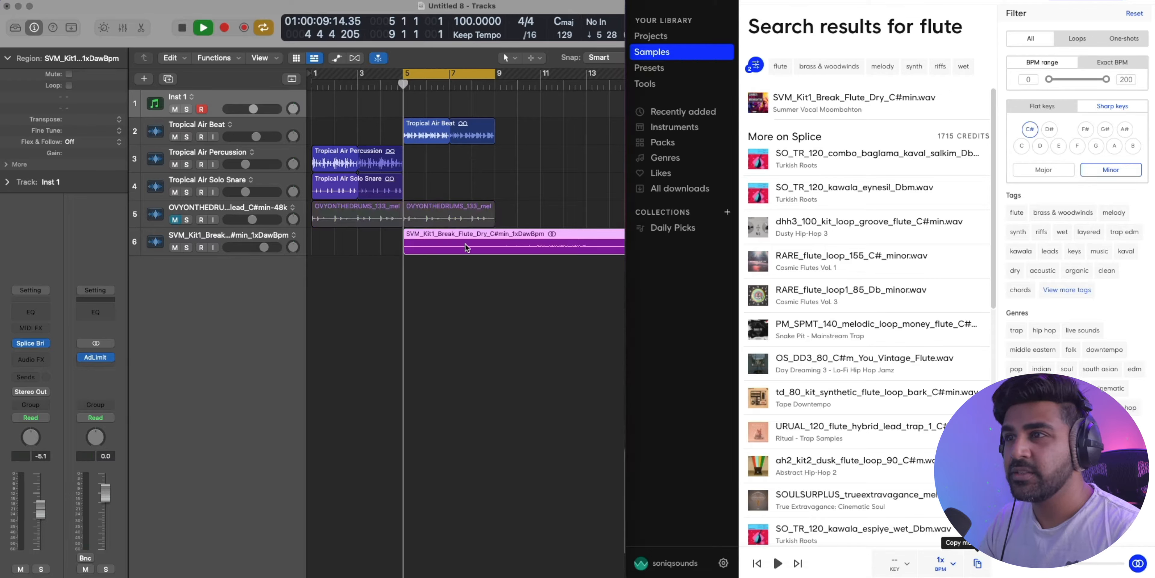
drag(264, 247, 274, 247)
Step: Split the flute region at bar 13 and set the gain of its first part to +8.9 dB
key(super+Down)
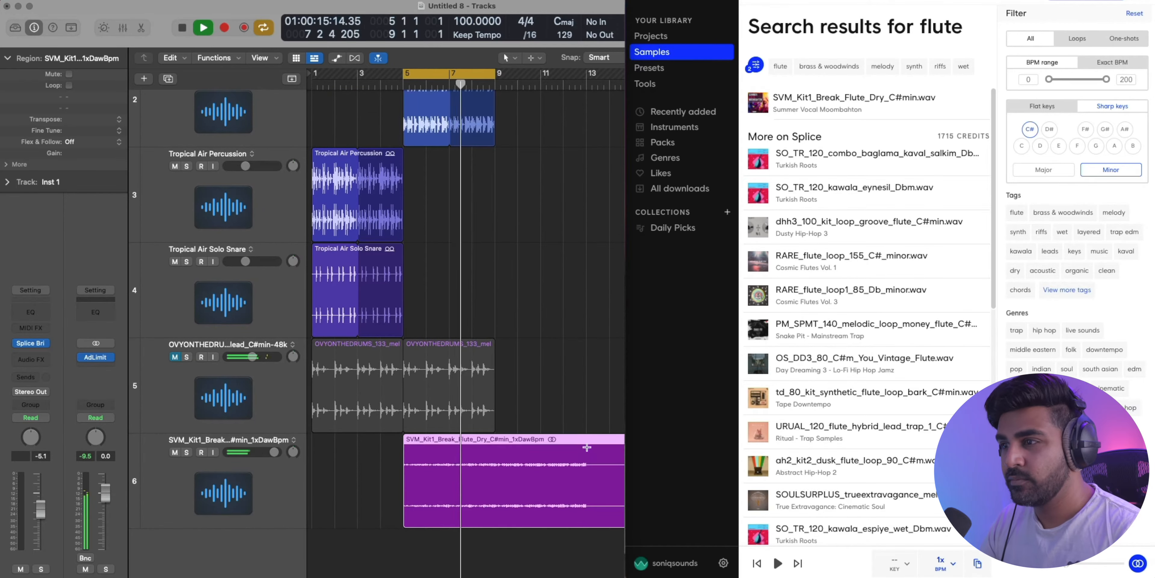
super+double_click(588, 445)
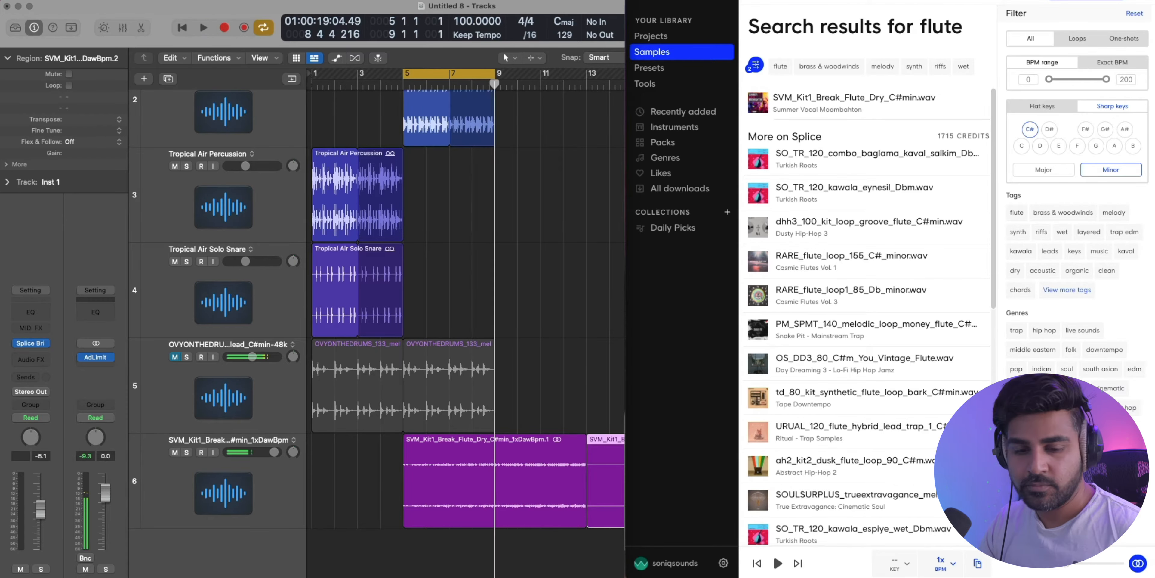
click(552, 393)
key(space)
click(458, 457)
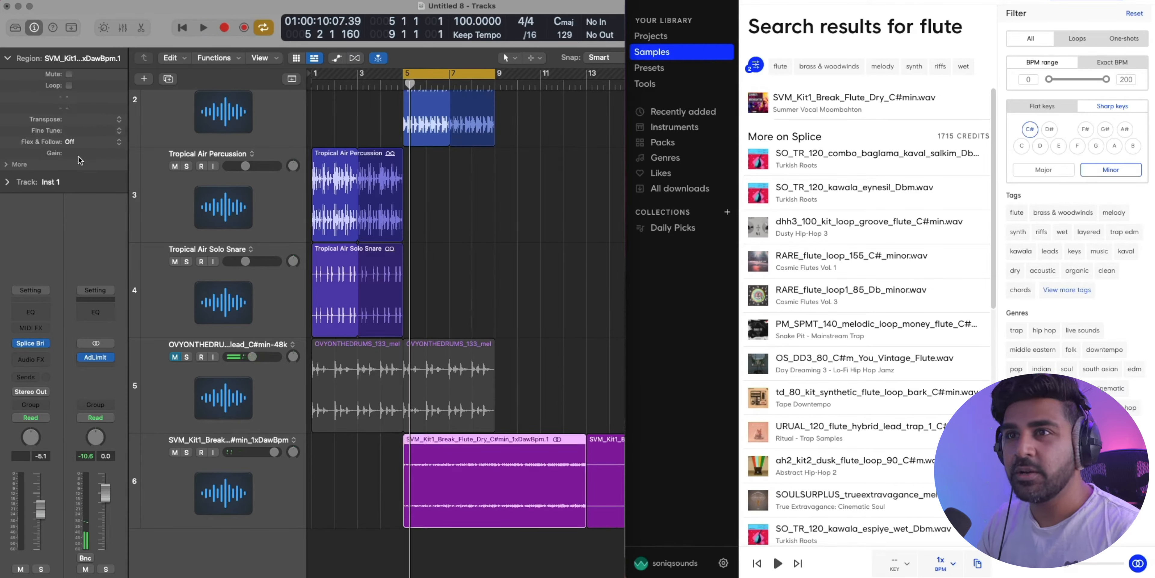
drag(74, 119, 78, 32)
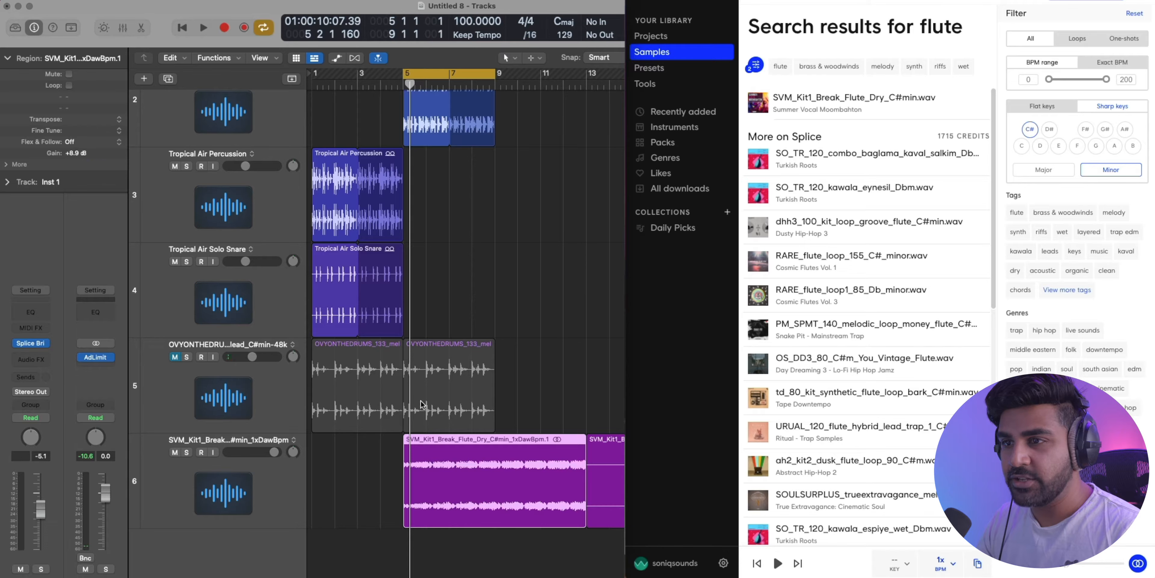
Step: Load the first flute region into Quick Sampler on a new track and switch the sampler to Slice mode
drag(474, 461, 410, 465)
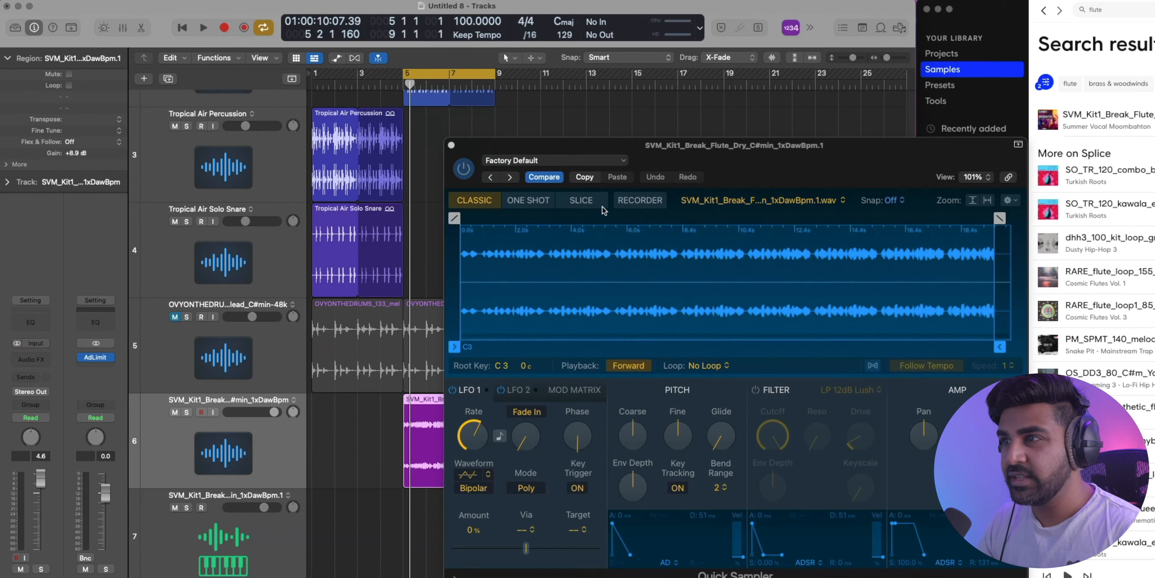
click(586, 205)
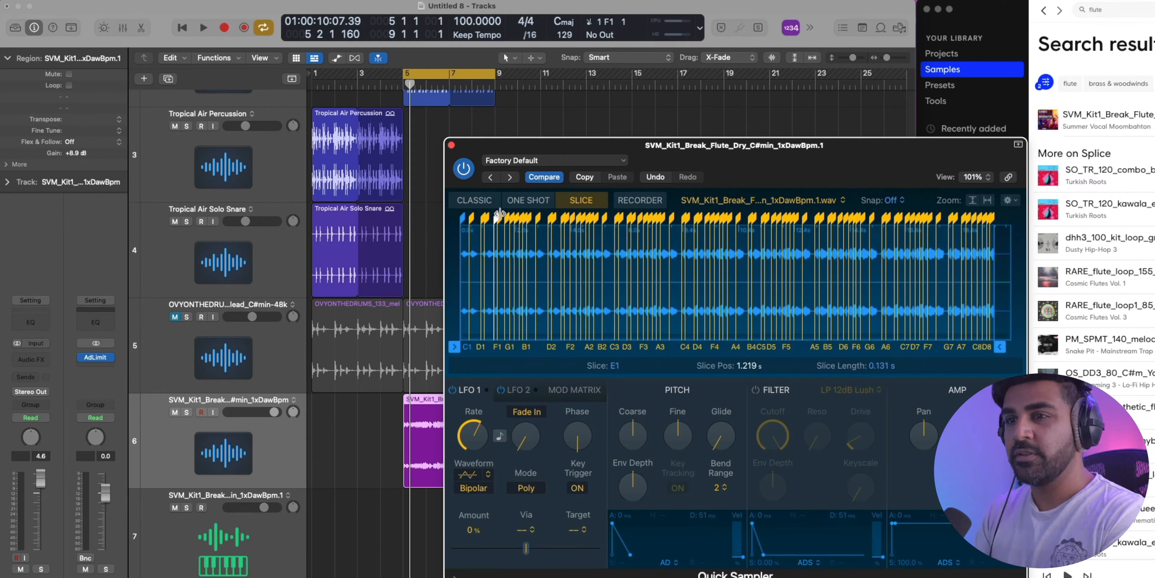
click(206, 522)
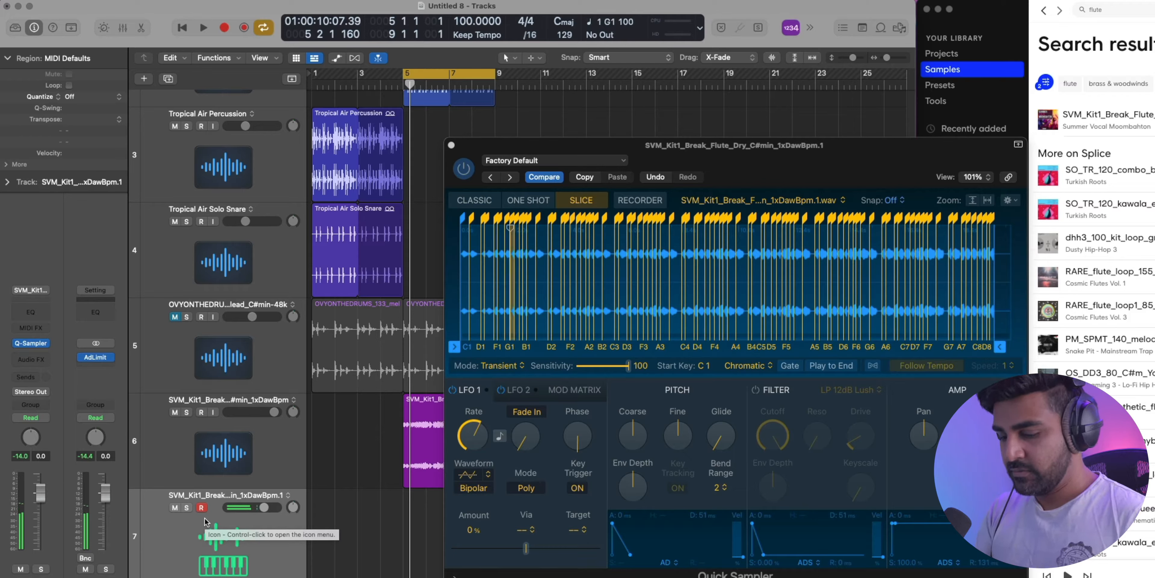
drag(527, 150, 671, 115)
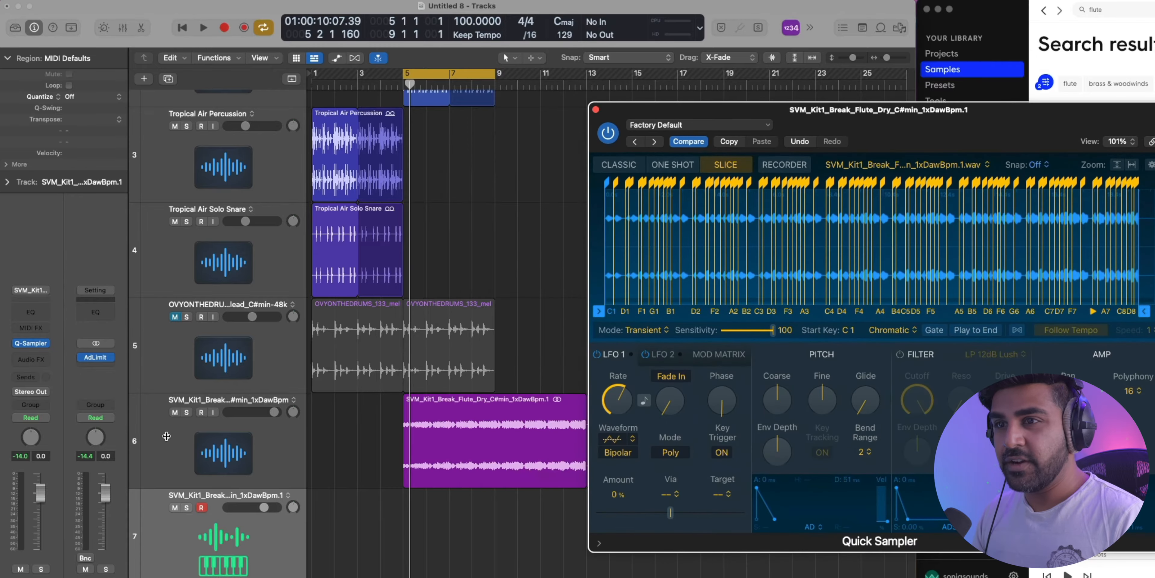
Step: Mute the flute audio track and place the Quick Sampler track directly below Tropical Air Beat
click(180, 412)
drag(163, 524, 227, 278)
drag(853, 58, 836, 66)
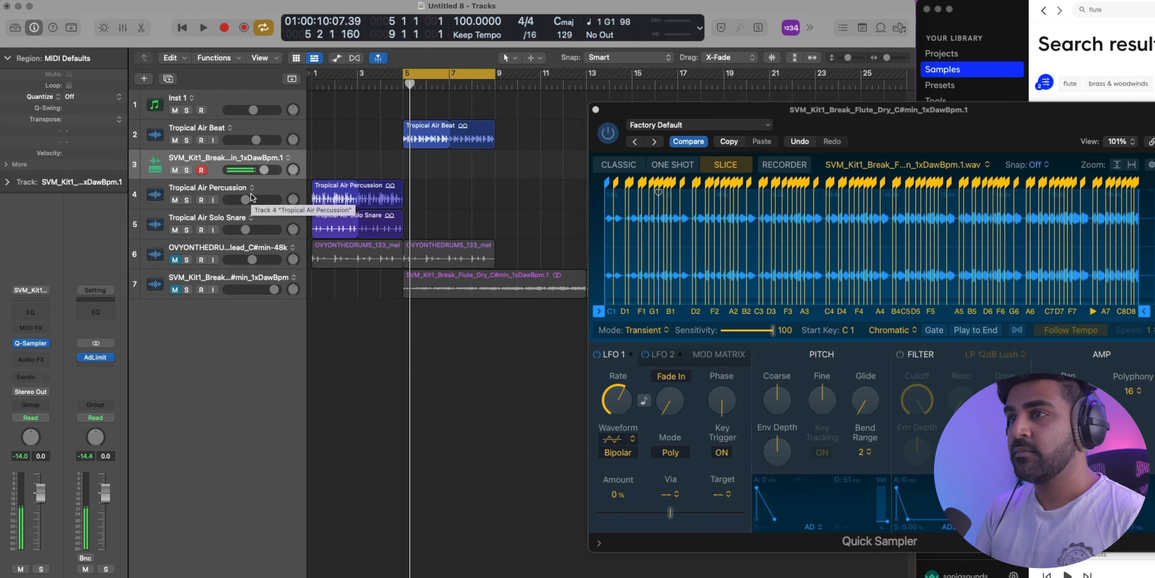
Step: Record a four-bar performance of the flute slices from bar 5, quantize it to 1/16 notes and close Quick Sampler
key(space)
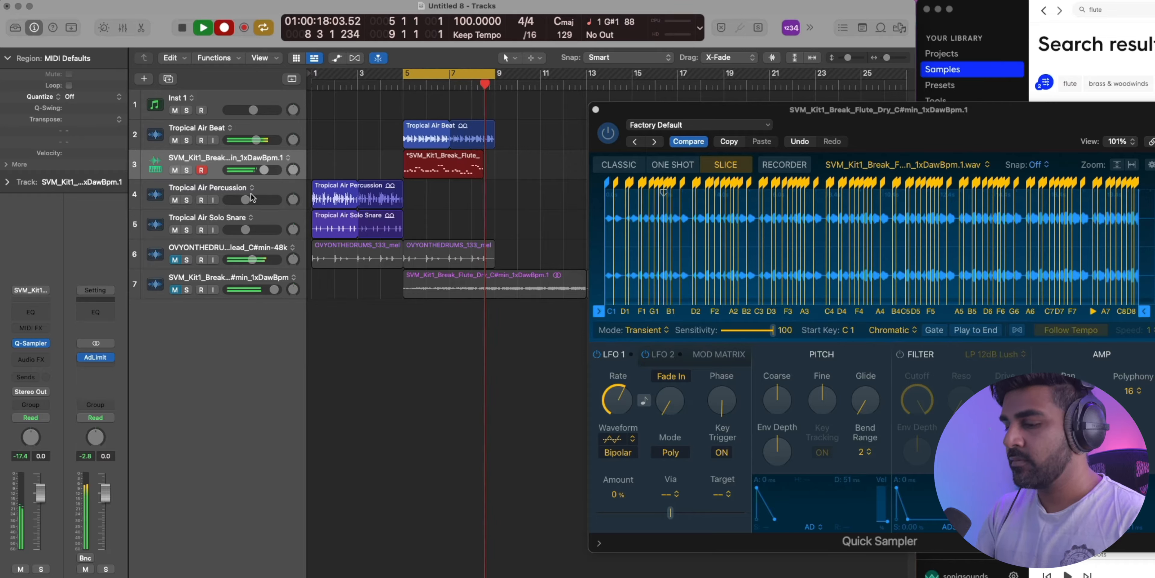
key(space)
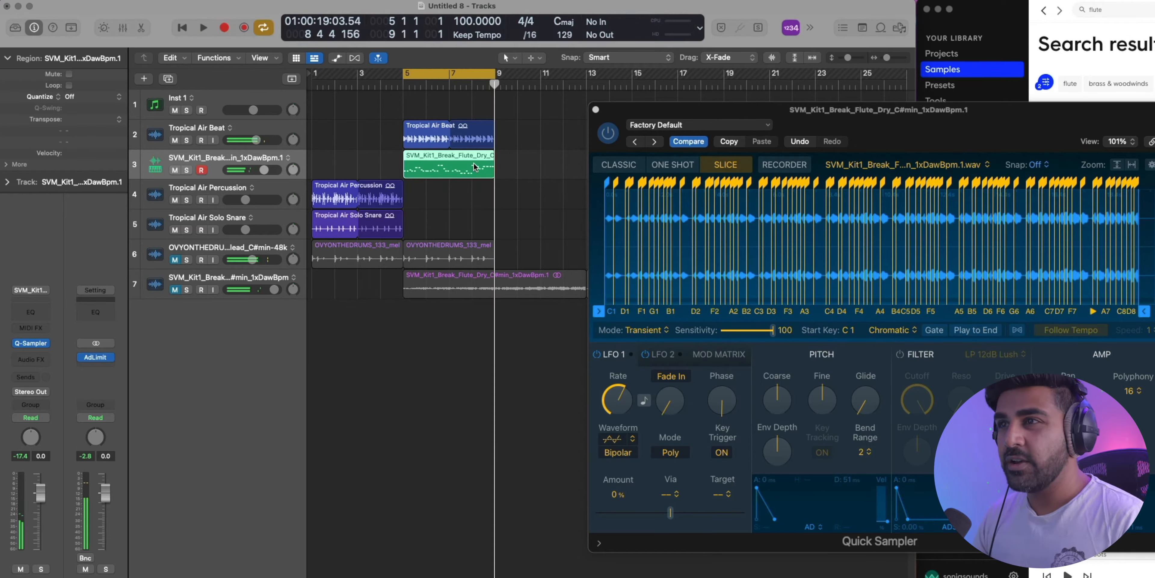
key(q)
click(596, 109)
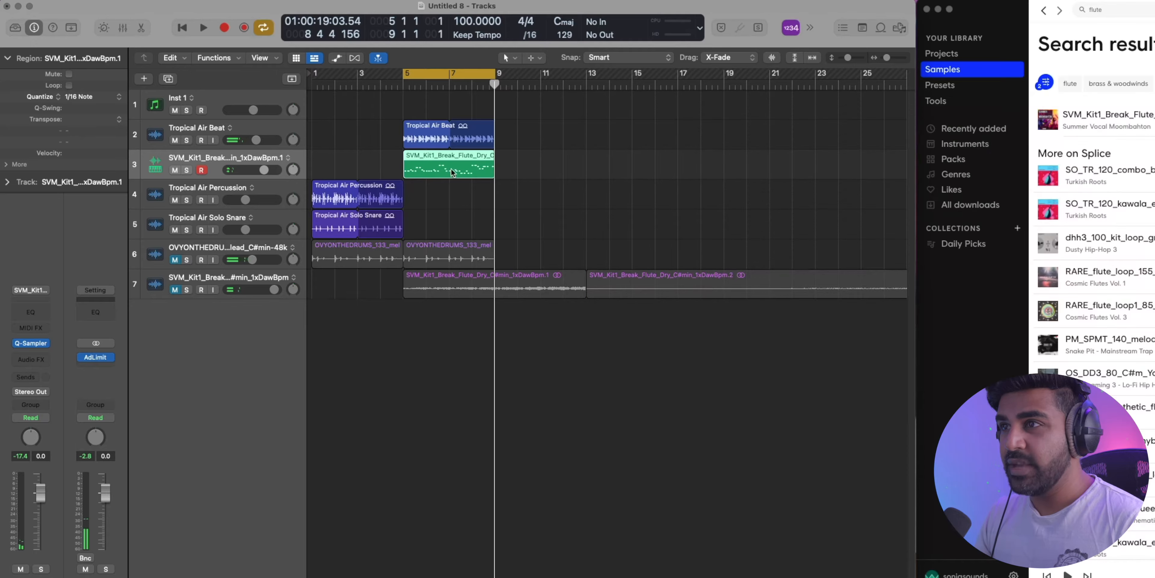
Step: Open the recorded flute region in the Piano Roll and play it through
key(e)
key(space)
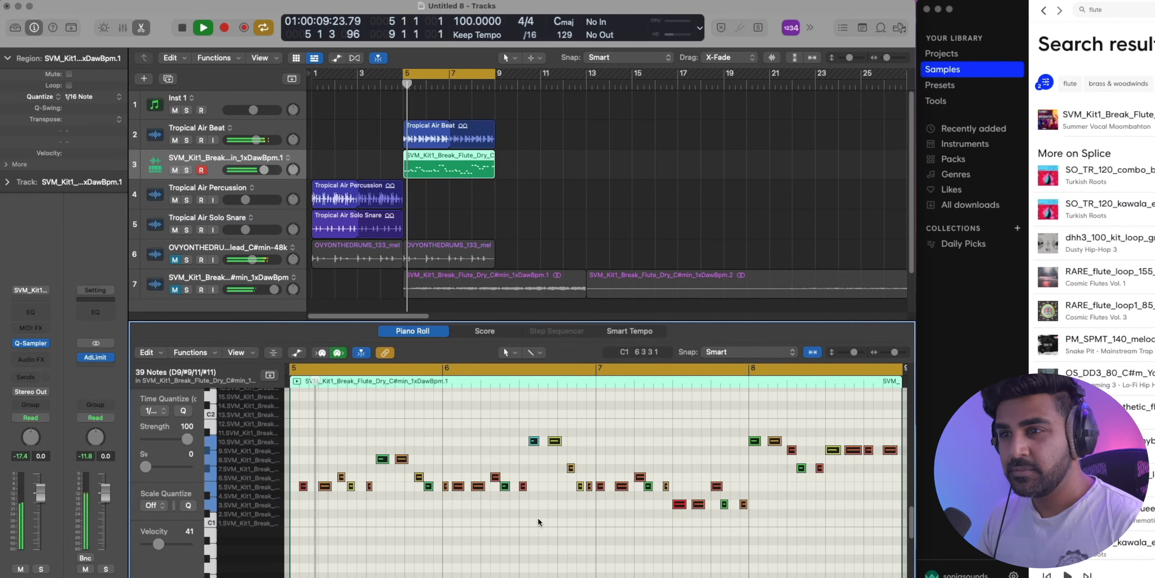
click(407, 530)
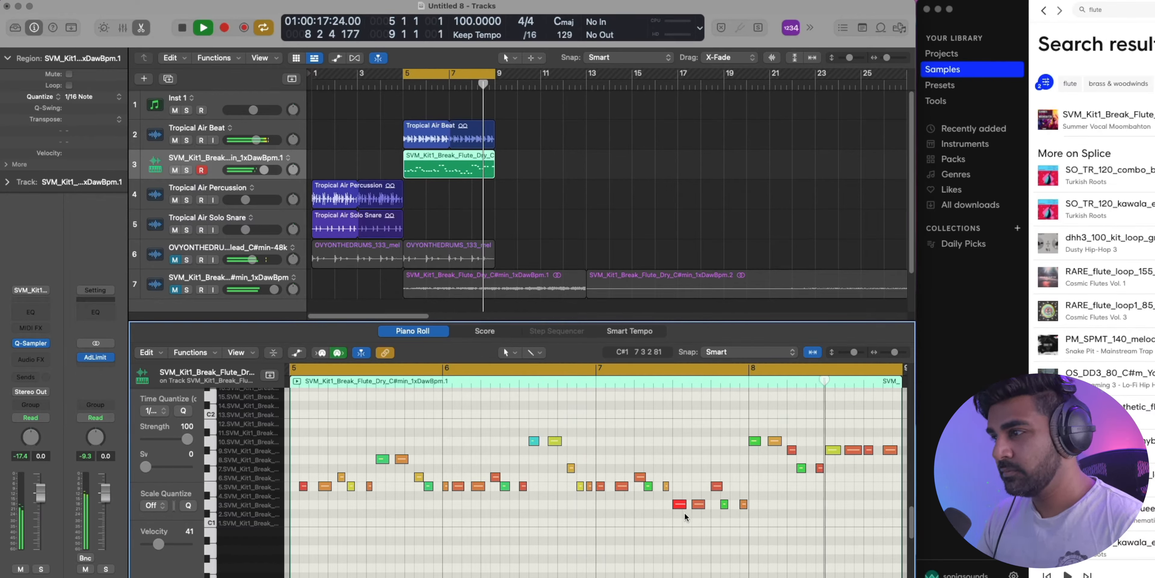
key(space)
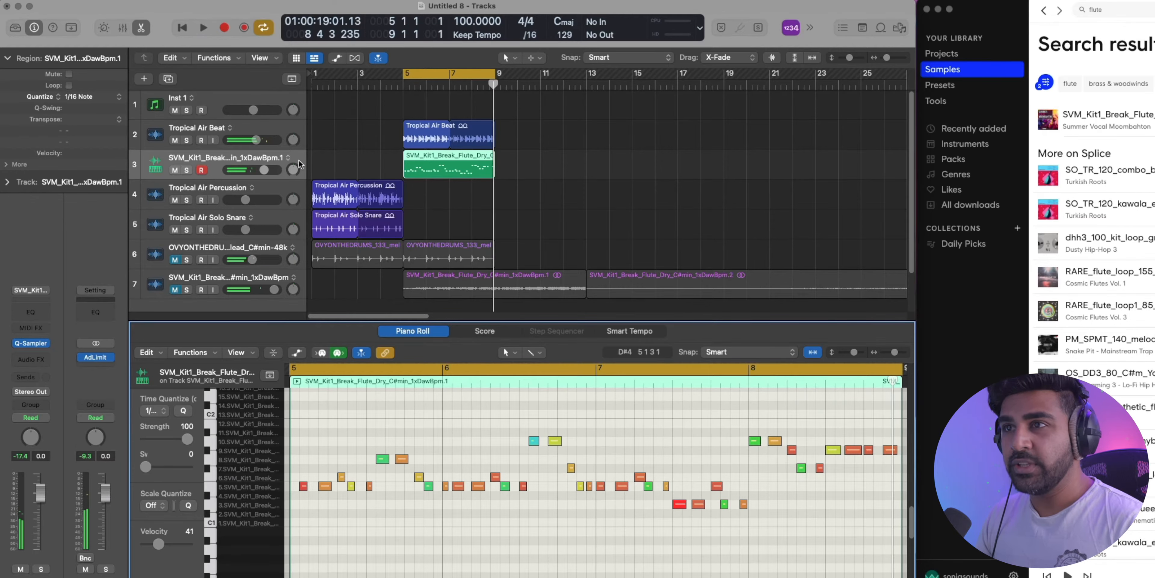
Step: Select all notes in the flute region and open the Random Pitch MIDI transform
click(289, 159)
click(313, 173)
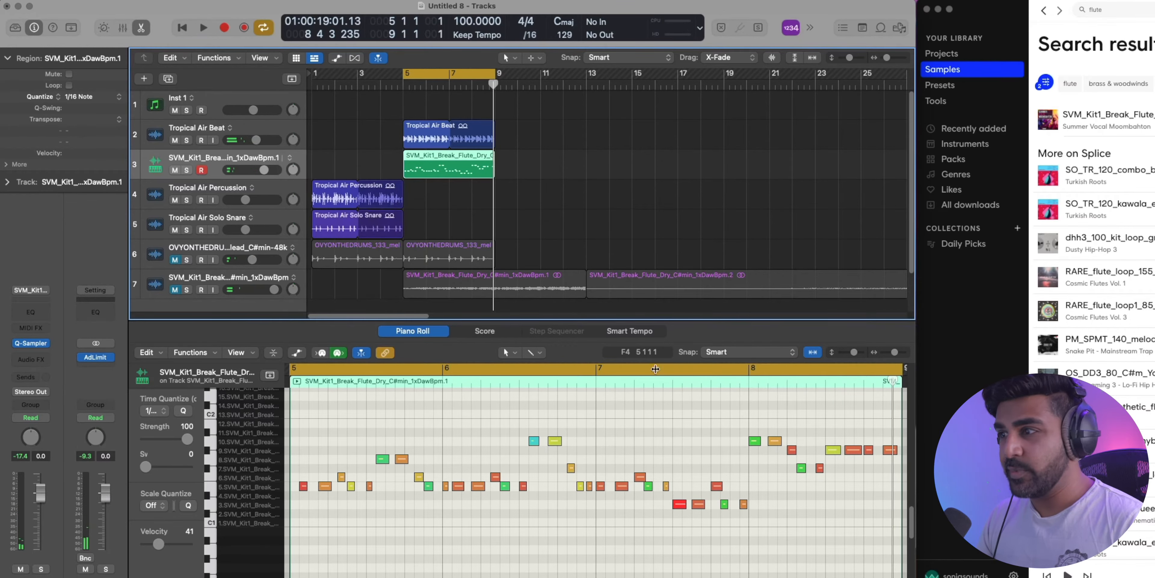
click(881, 543)
key(super+a)
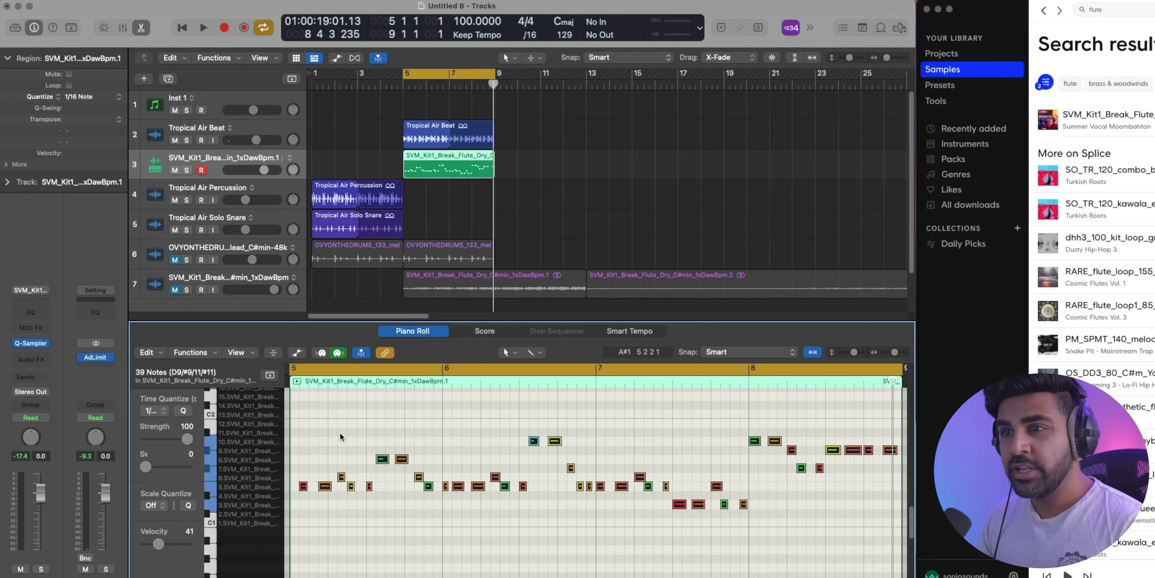
click(208, 353)
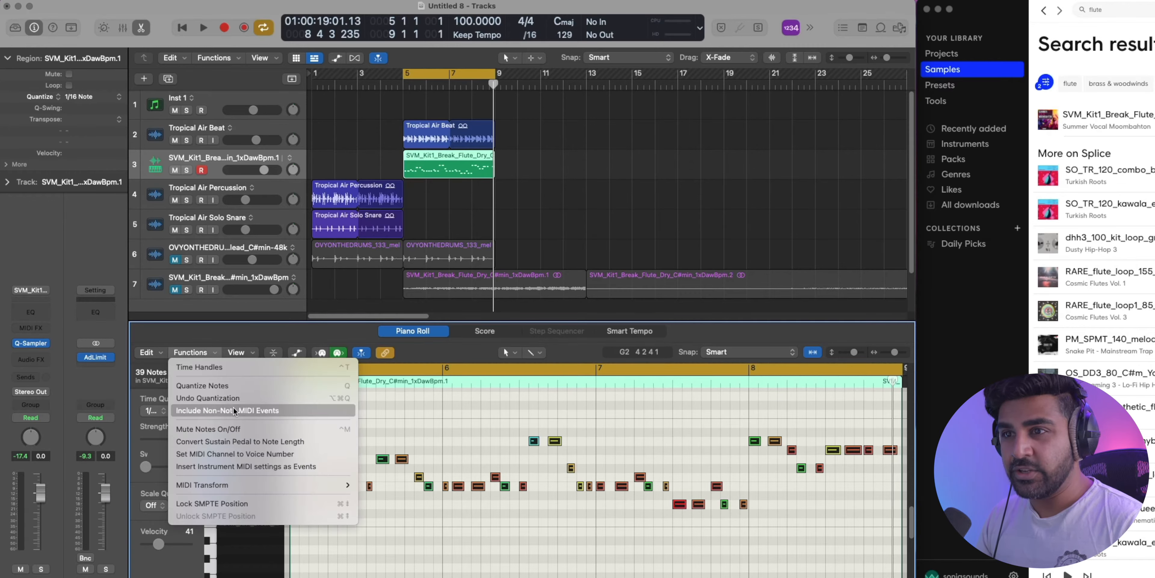
mouse_move(248, 486)
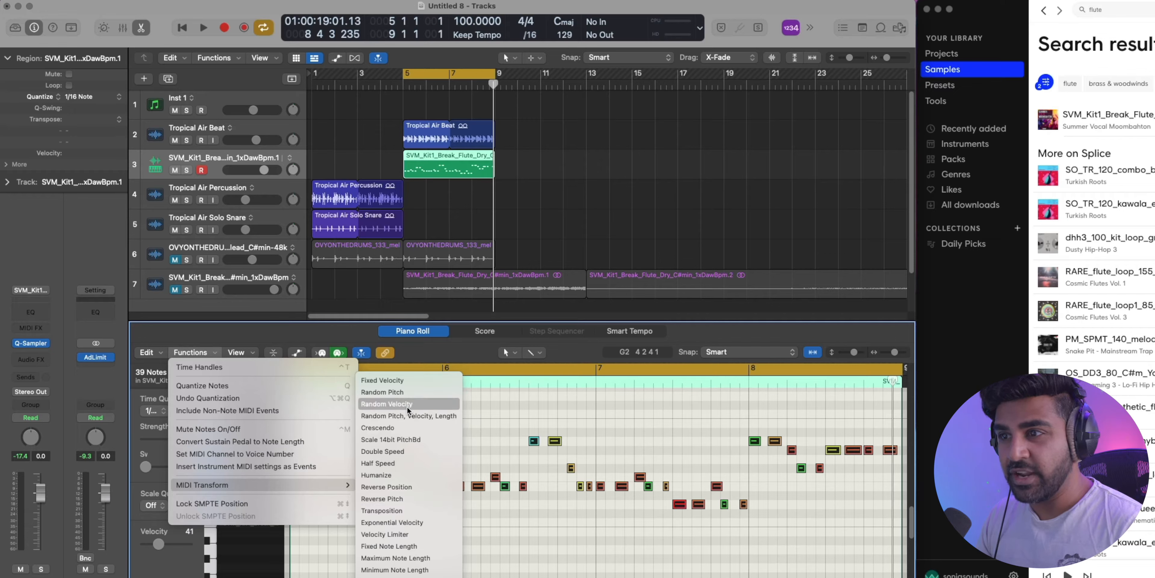
click(393, 392)
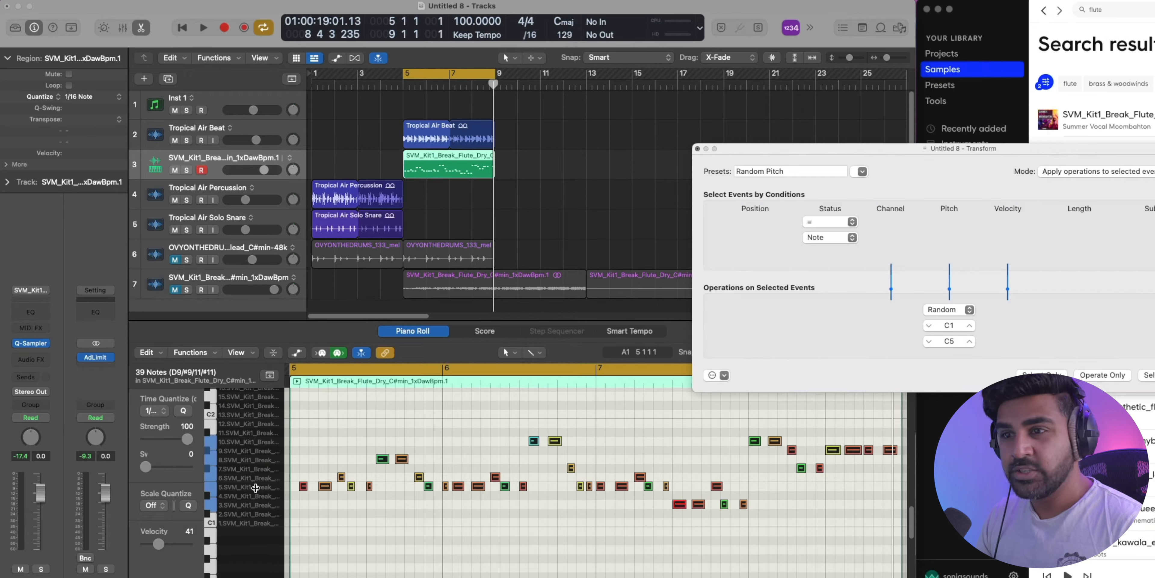
Step: Try randomizing the pitch of all flute notes between C1 and C5 and play the pattern
scroll(248, 514, up, 12)
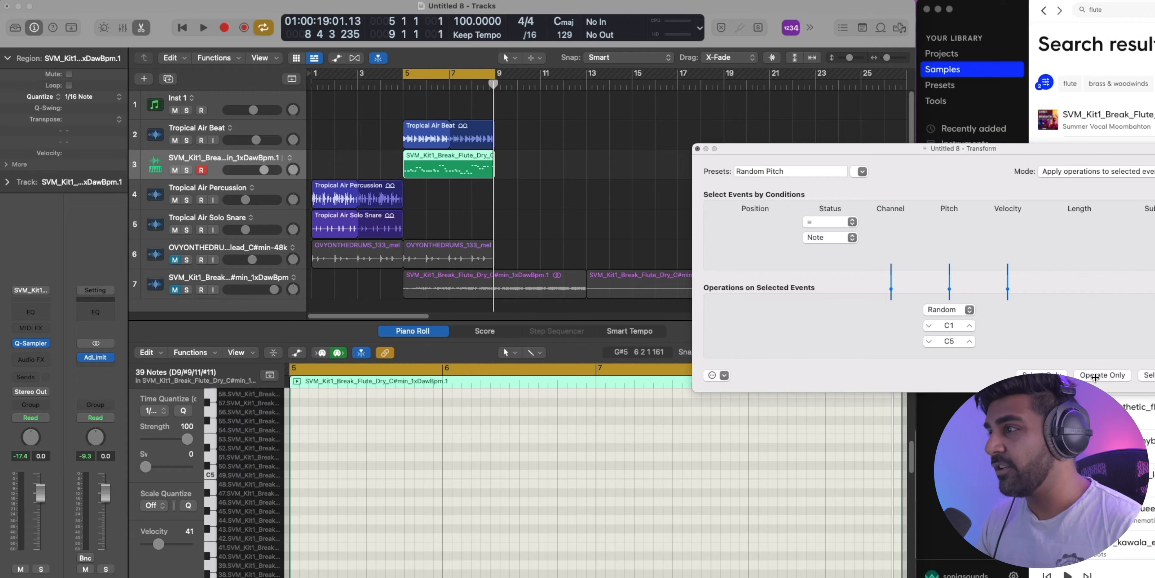
scroll(556, 488, down, 10)
click(555, 488)
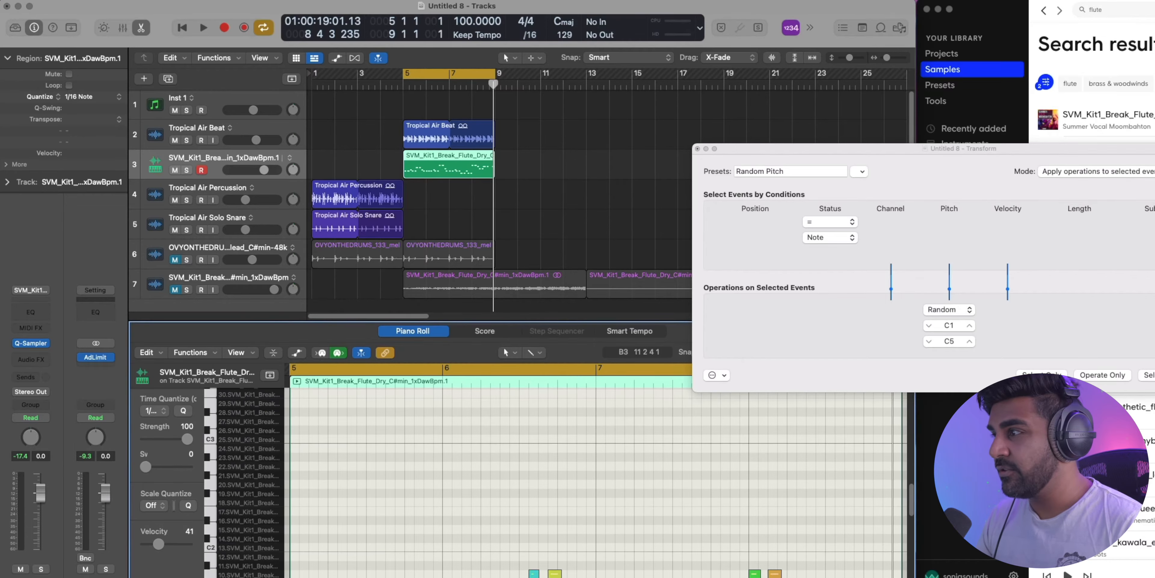
click(1149, 375)
click(593, 498)
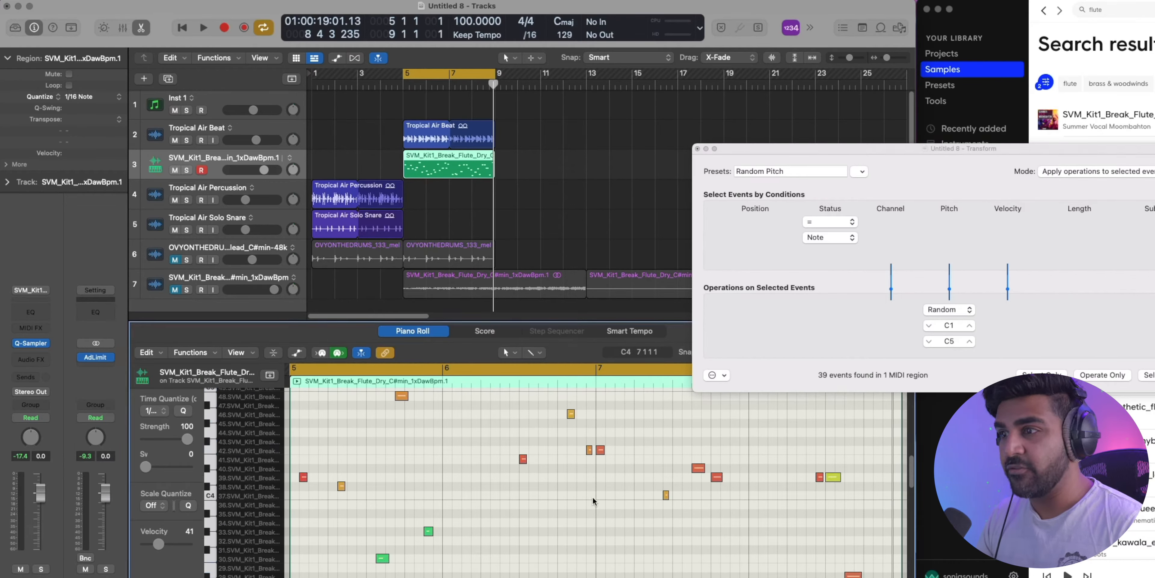
key(super+a)
scroll(636, 503, down, 4)
key(space)
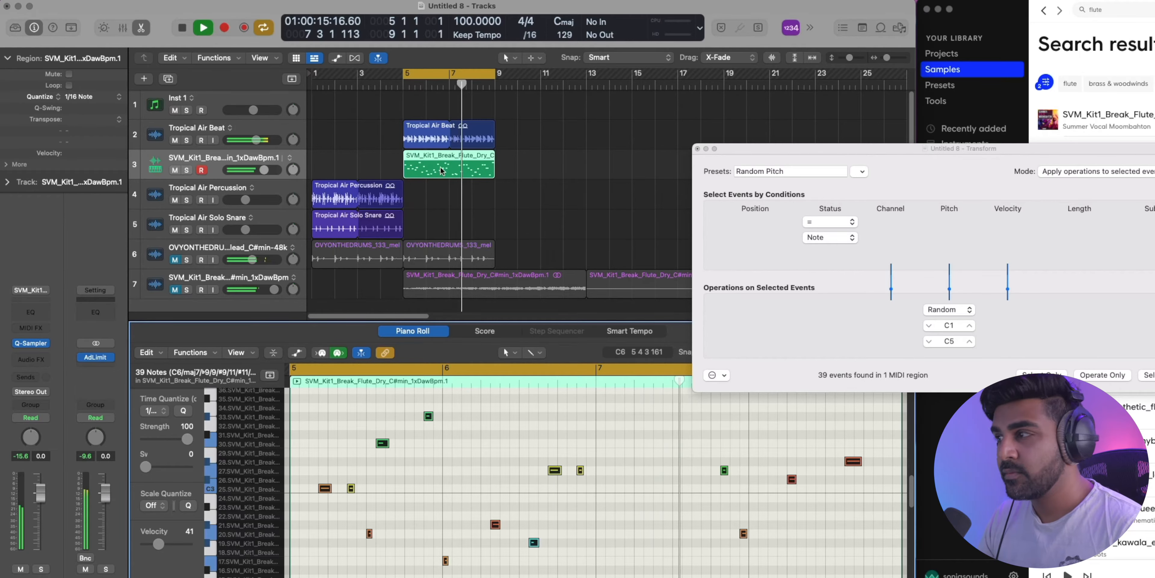
key(space)
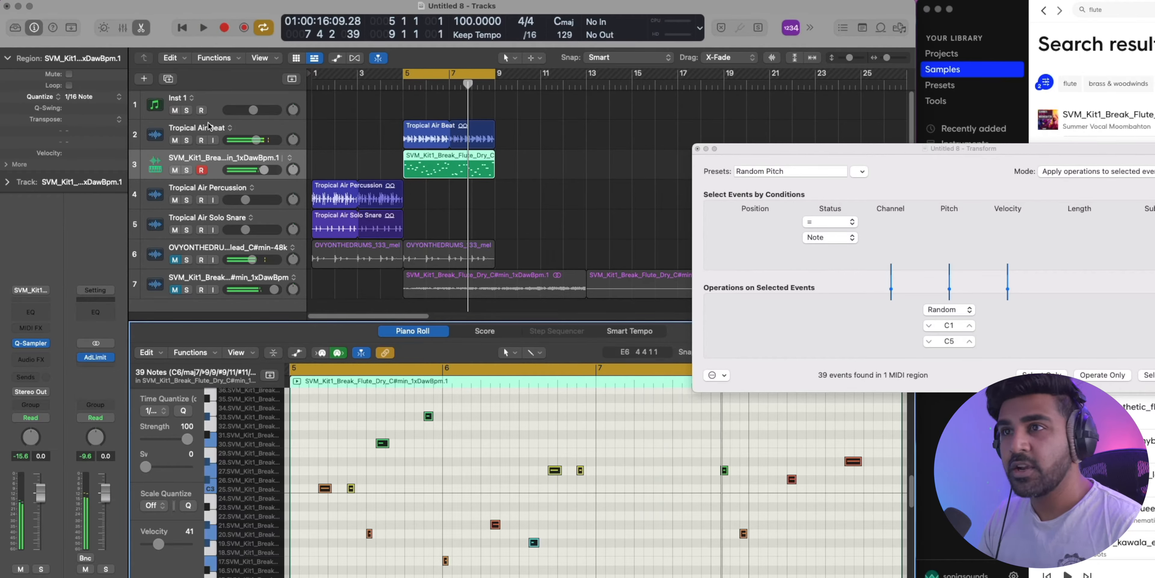
Step: Randomize all flute note pitches between C1 and C5 once more, play the new pattern and close the Transform window
click(290, 159)
click(483, 228)
scroll(606, 437, up, 5)
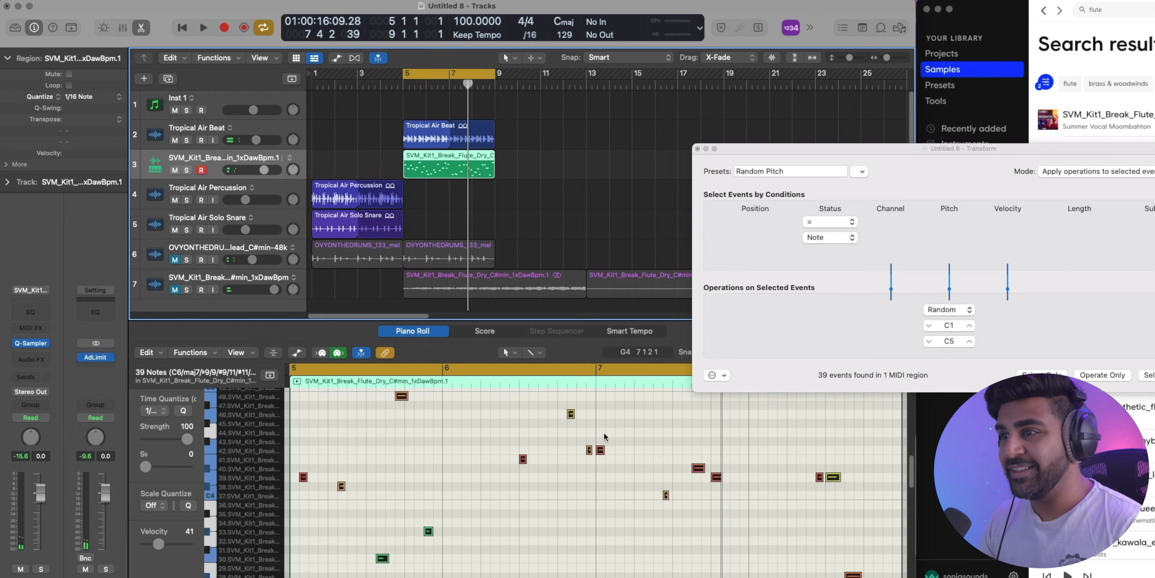
click(606, 437)
key(super+a)
click(1150, 375)
key(space)
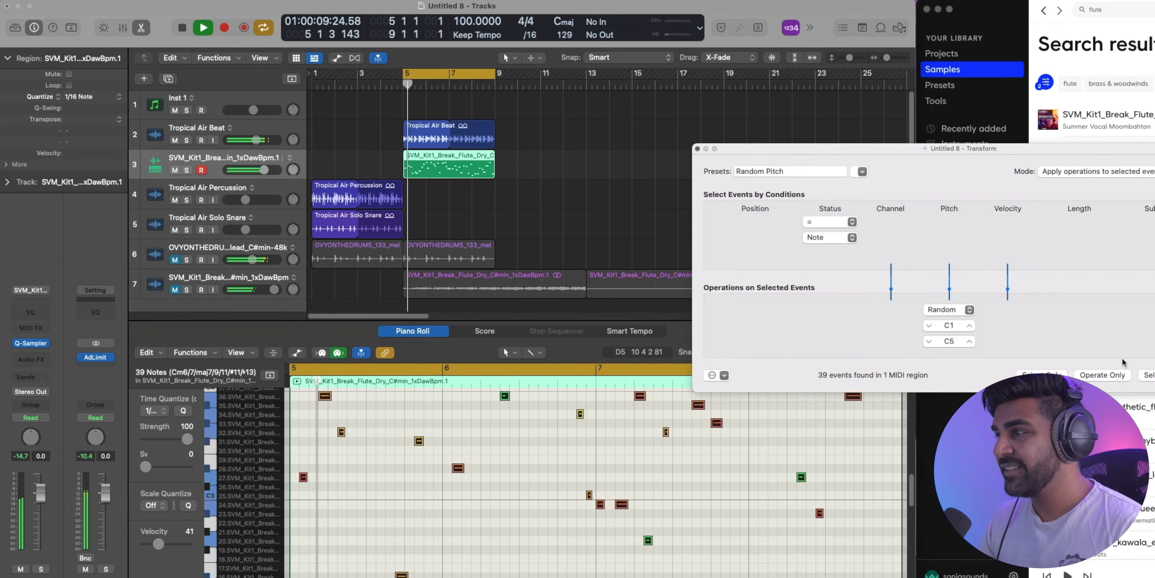
click(965, 313)
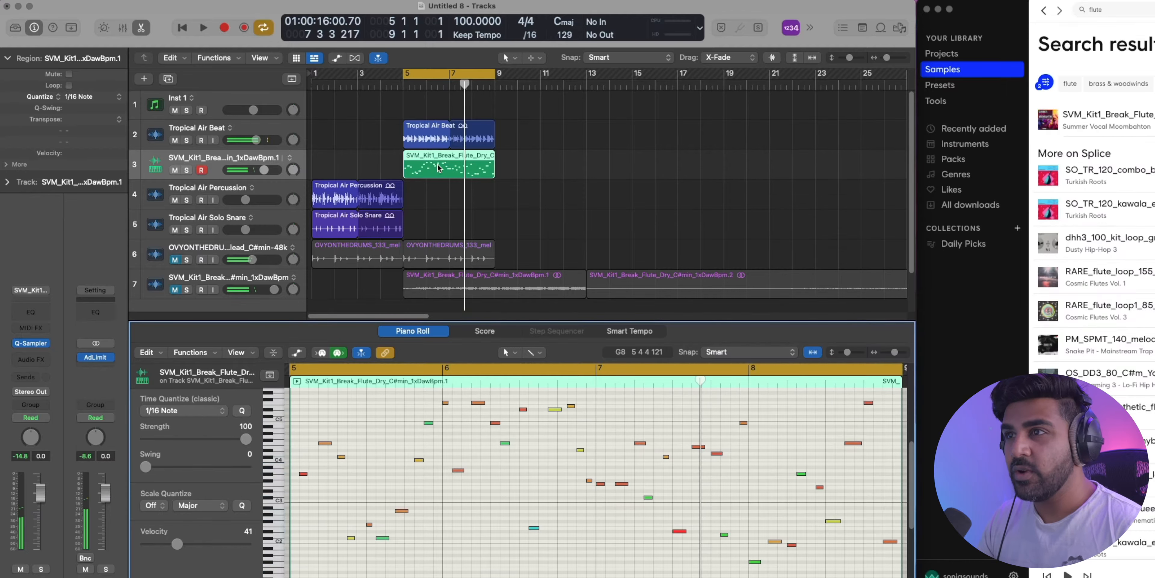
Step: Copy the flute MIDI region to bar 1 and cycle bars 1 to 5 with percussion and snare muted and the buzzy lead unmuted
click(439, 168)
drag(448, 169, 357, 169)
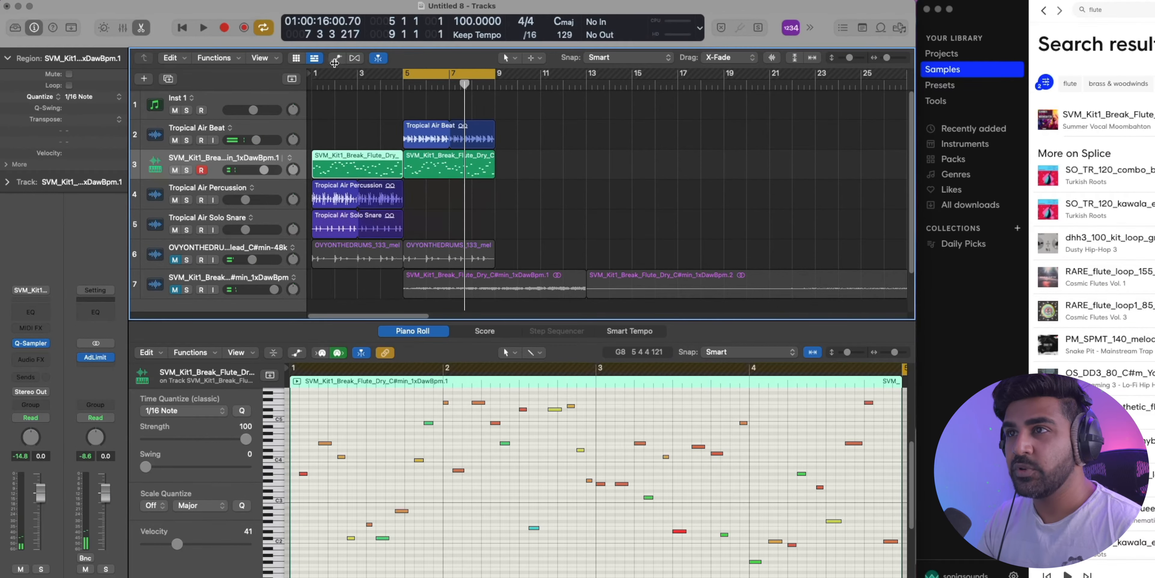
drag(313, 77, 405, 77)
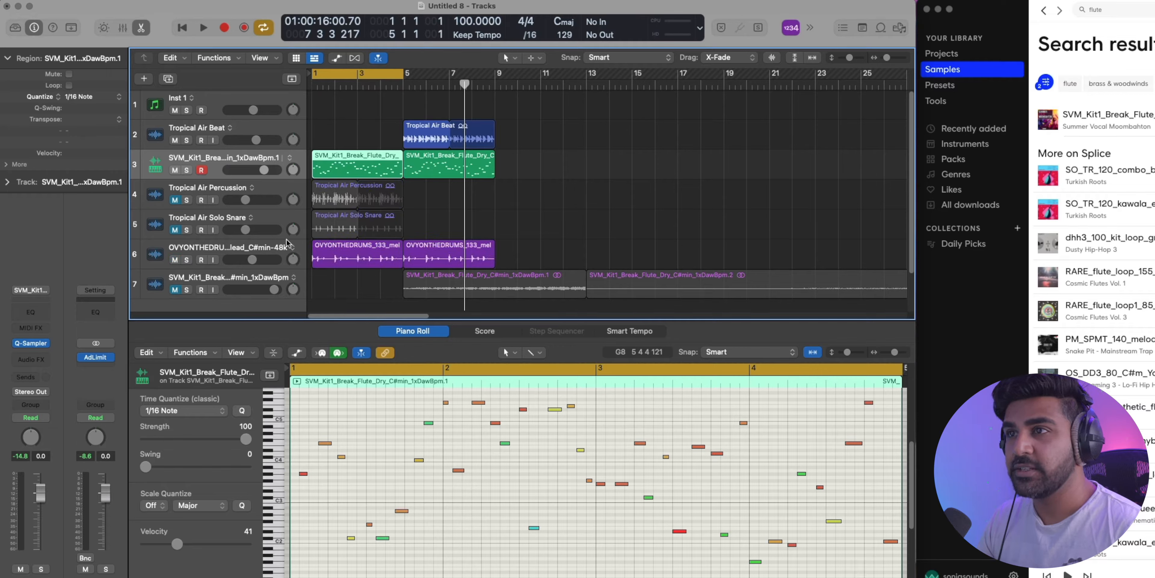
key(space)
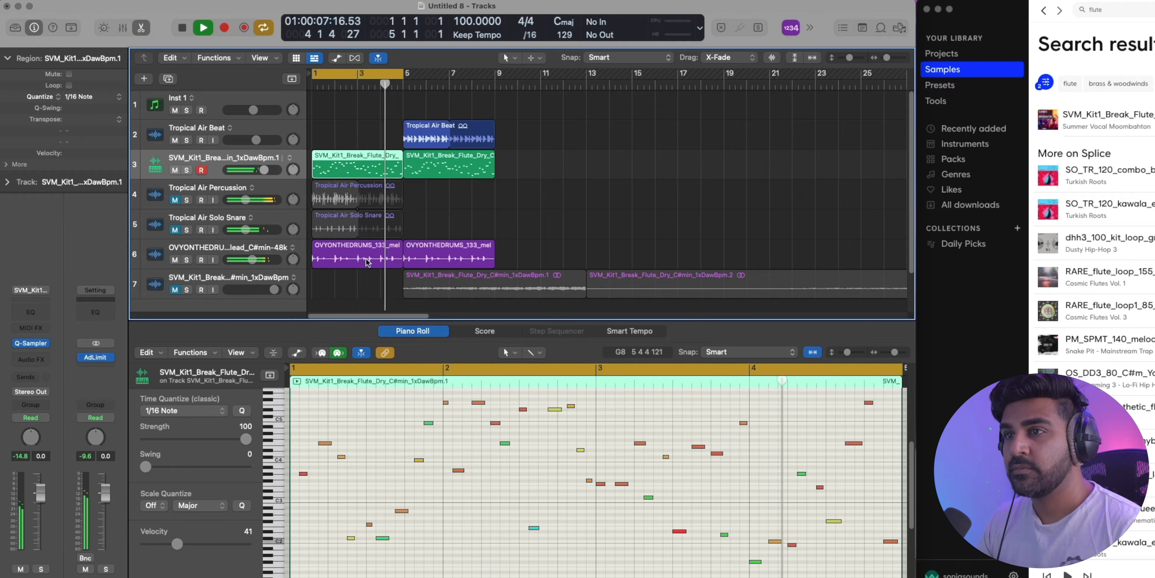
Step: Mute the buzzy lead and move its track and the flute audio track to the top of the arrangement
drag(154, 256, 154, 101)
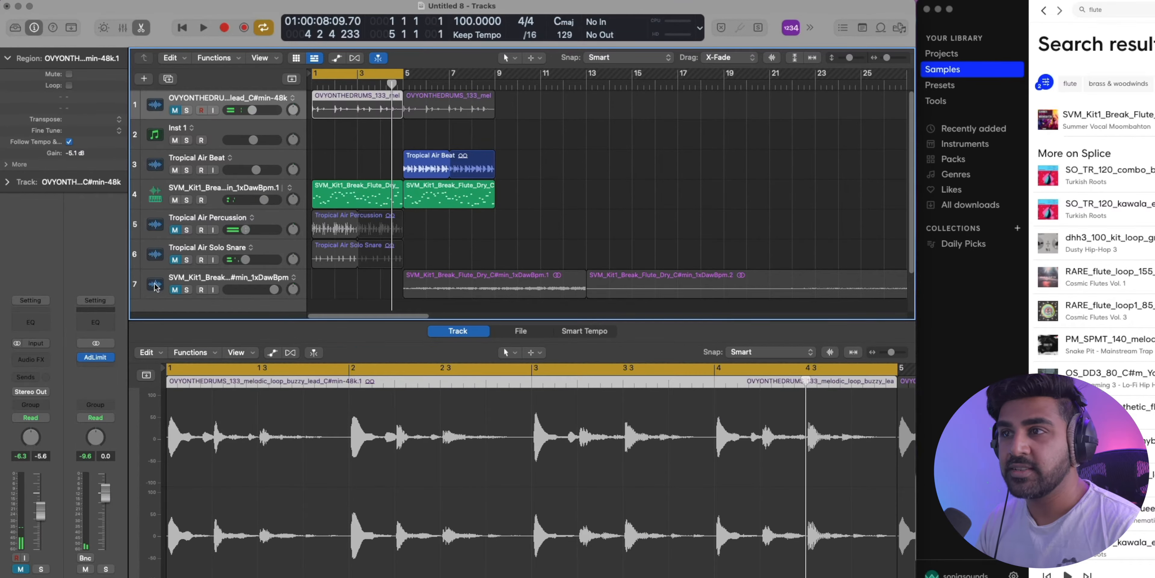
drag(155, 287, 155, 101)
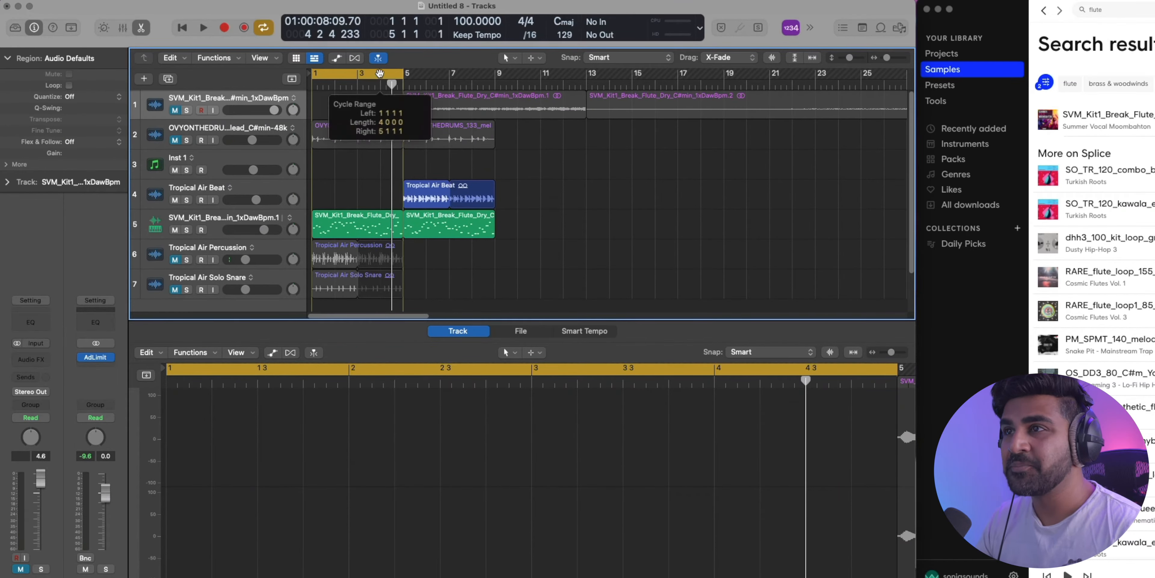
Step: Shift the cycle range to bars 5 to 9 and play the flute pattern with Tropical Air Beat
drag(380, 73, 472, 73)
key(space)
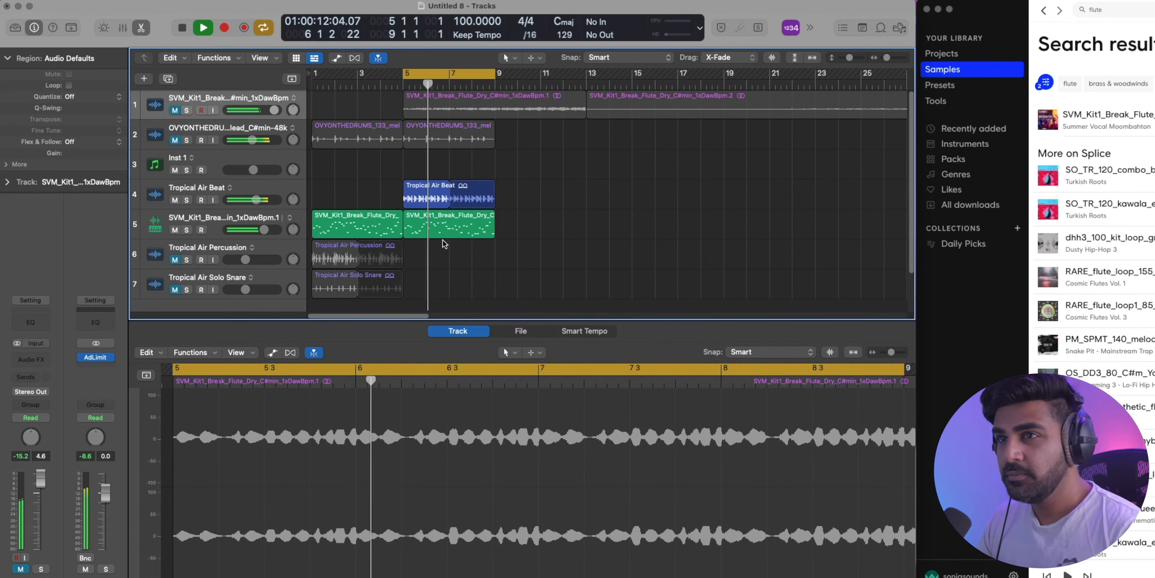
scroll(445, 243, down, 1)
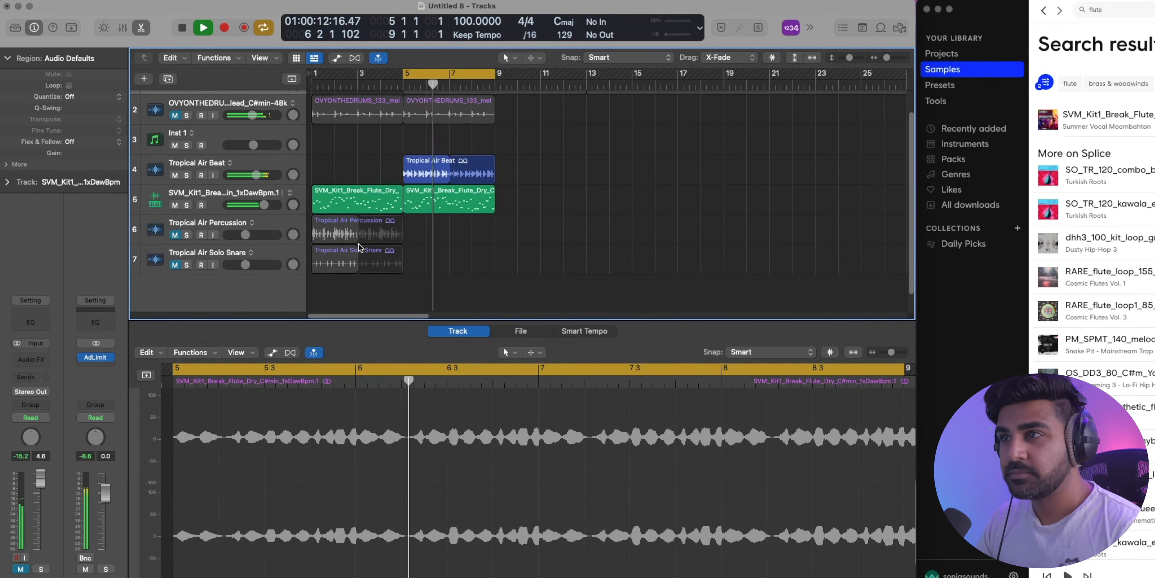
Step: Mute the Tropical Air Beat track, convert its loop region into a Drum Machine Designer track and audition the kick pad
click(175, 175)
click(423, 174)
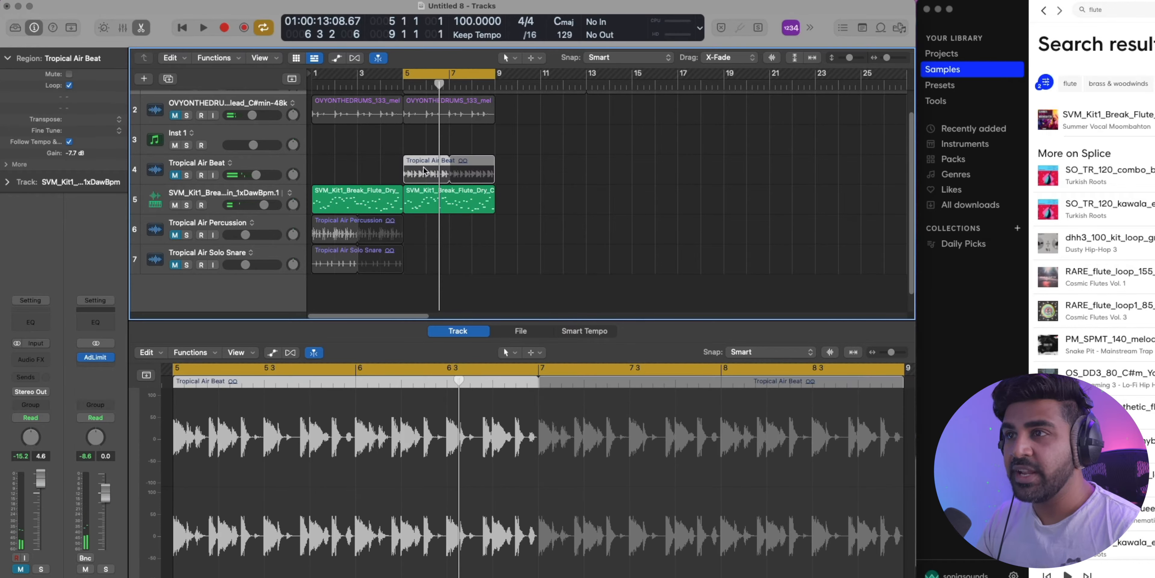
drag(424, 171, 214, 248)
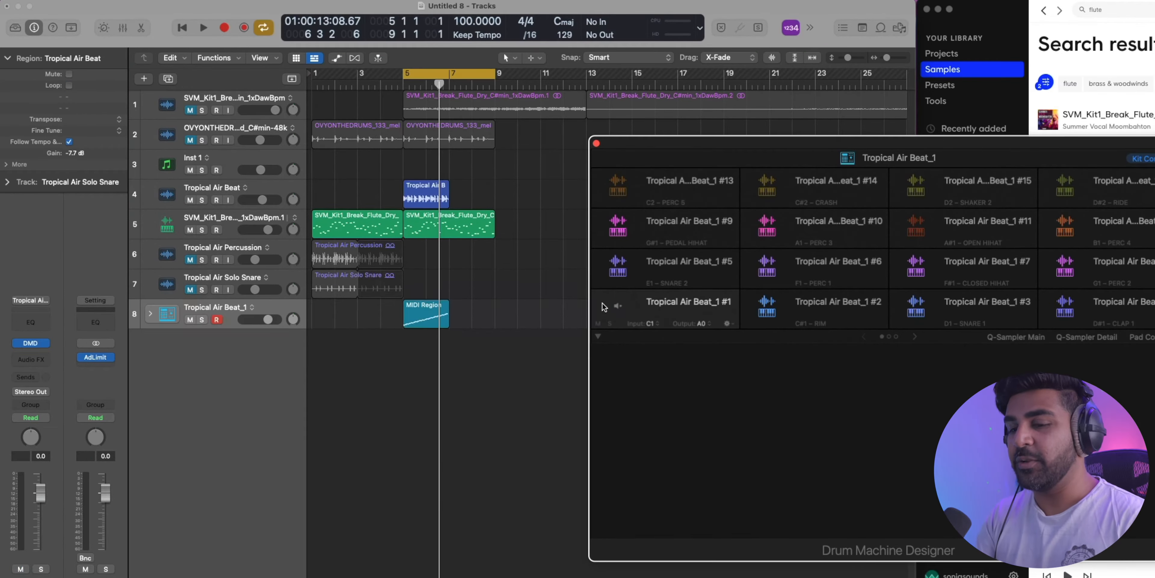
click(616, 308)
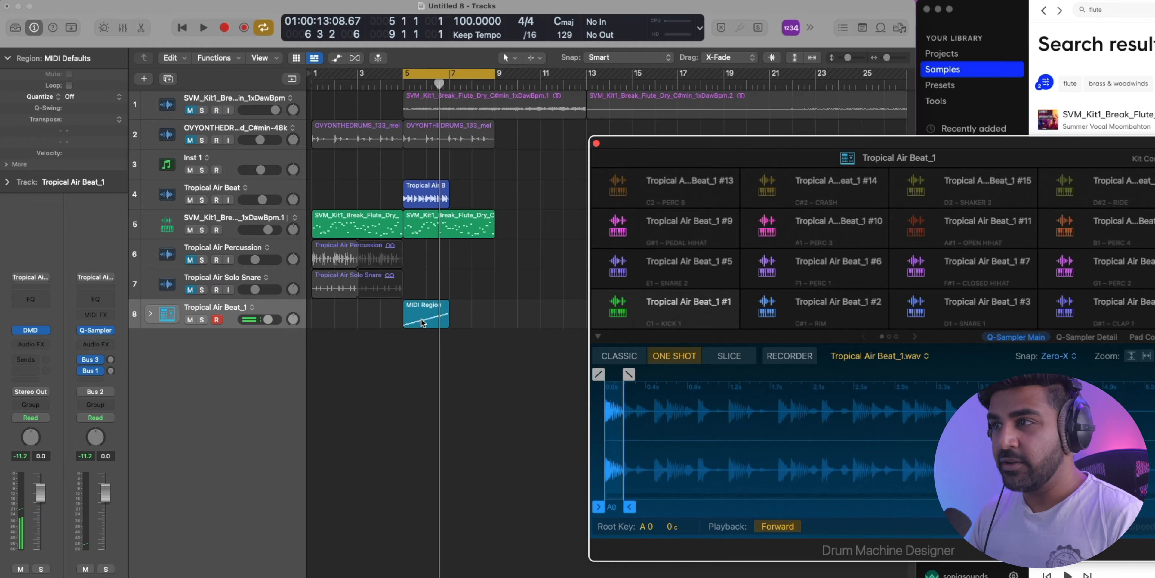
Step: Replace the new drum track's MIDI region with an empty pattern region at bar 5 and close the Drum Machine Designer window
key(Delete)
click(666, 224)
drag(467, 383, 428, 327)
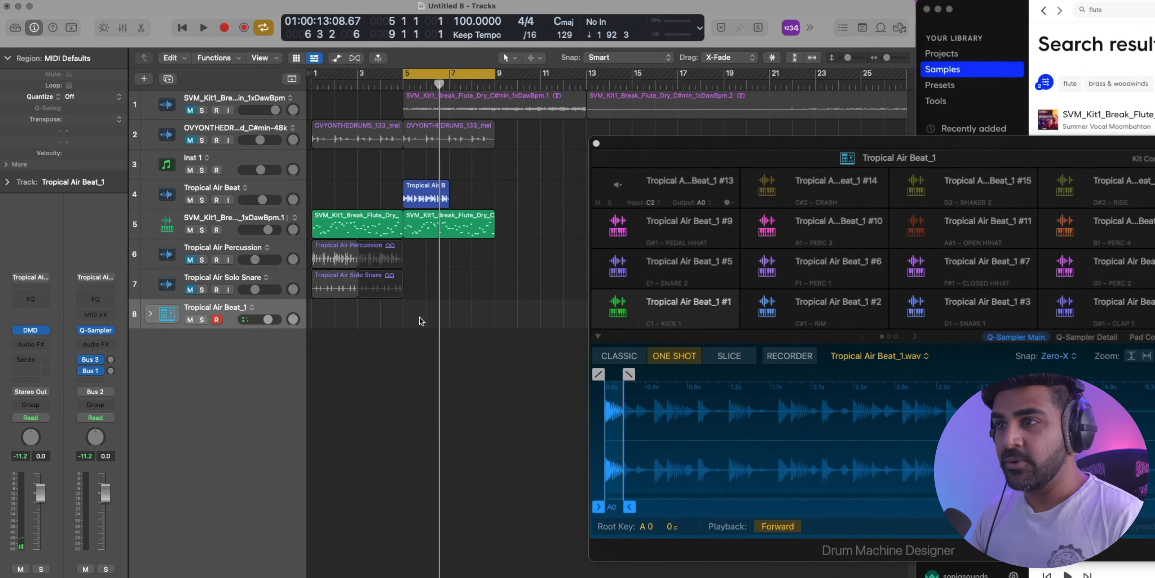
right_click(420, 309)
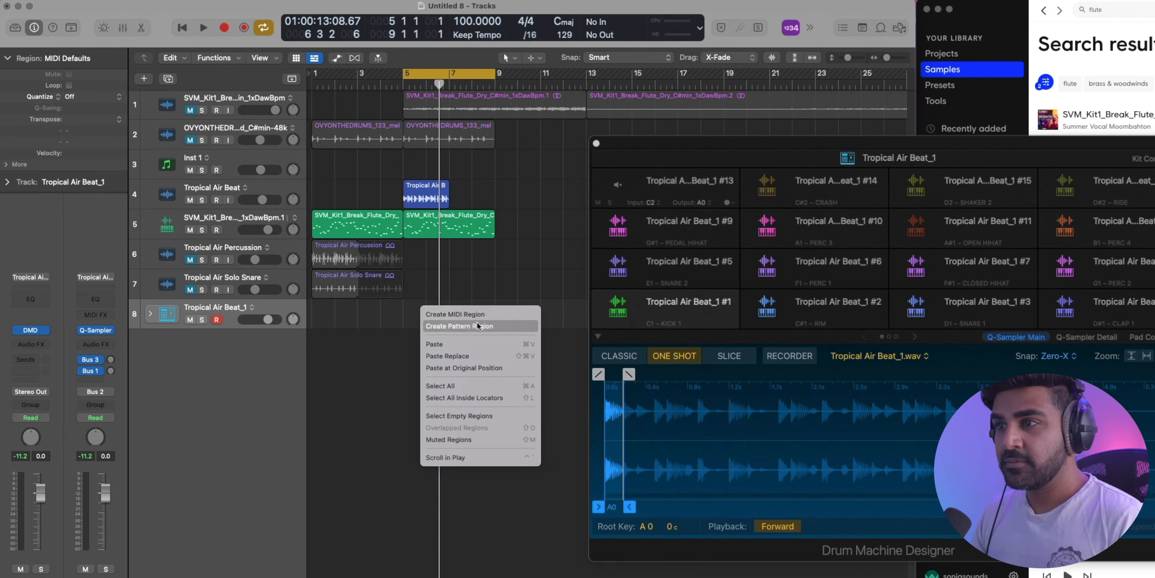
click(400, 321)
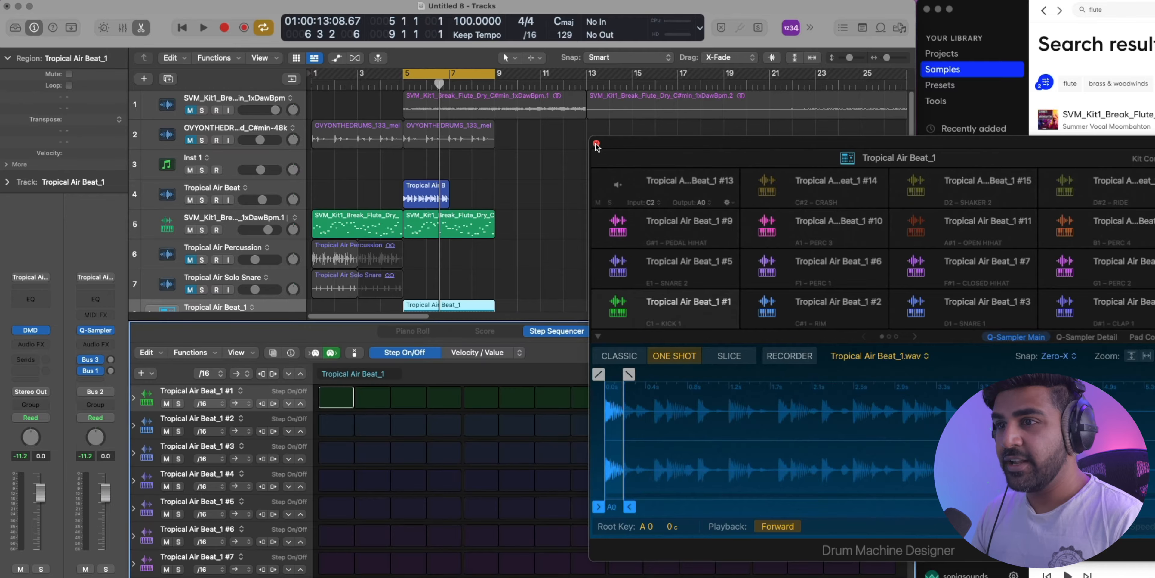
click(596, 144)
Step: Program kick sample #1 on steps 1, 5, 9 and 13 of the pattern and start playback
click(345, 397)
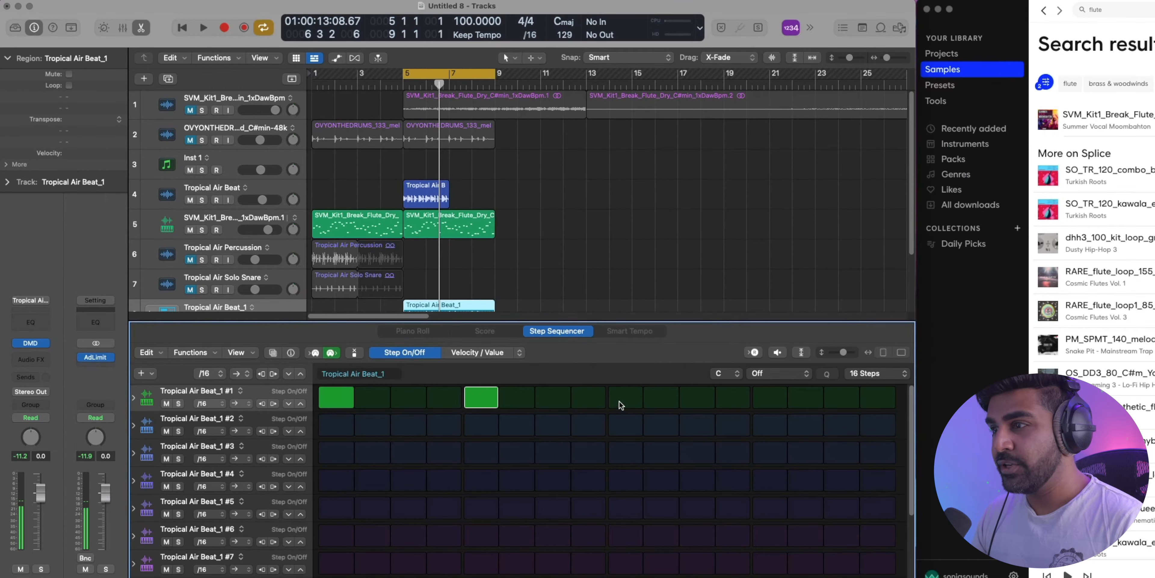
click(771, 397)
key(space)
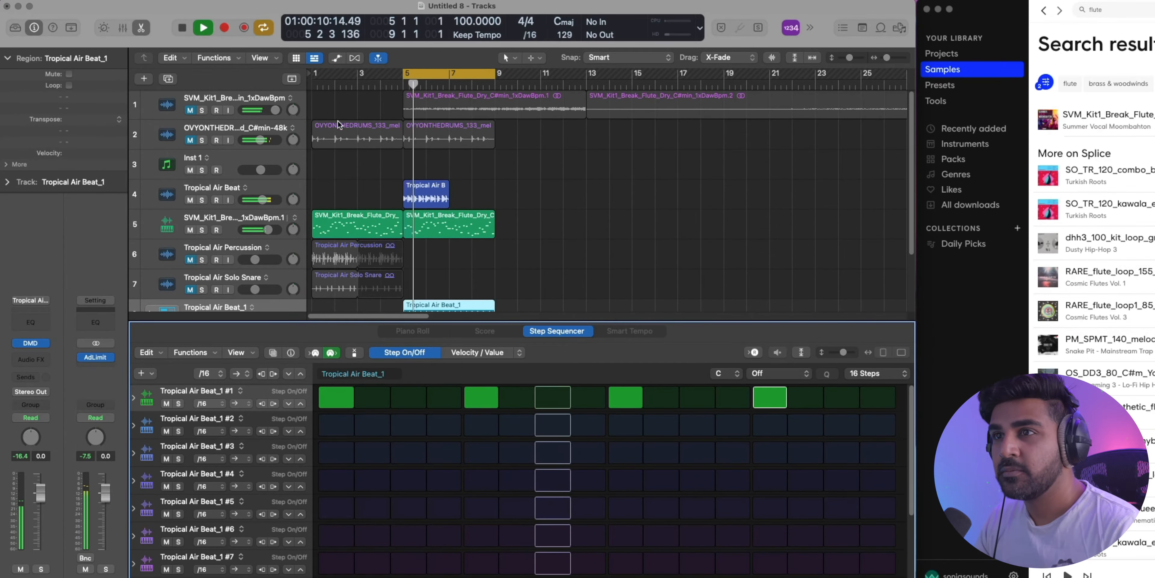
scroll(292, 252, down, 3)
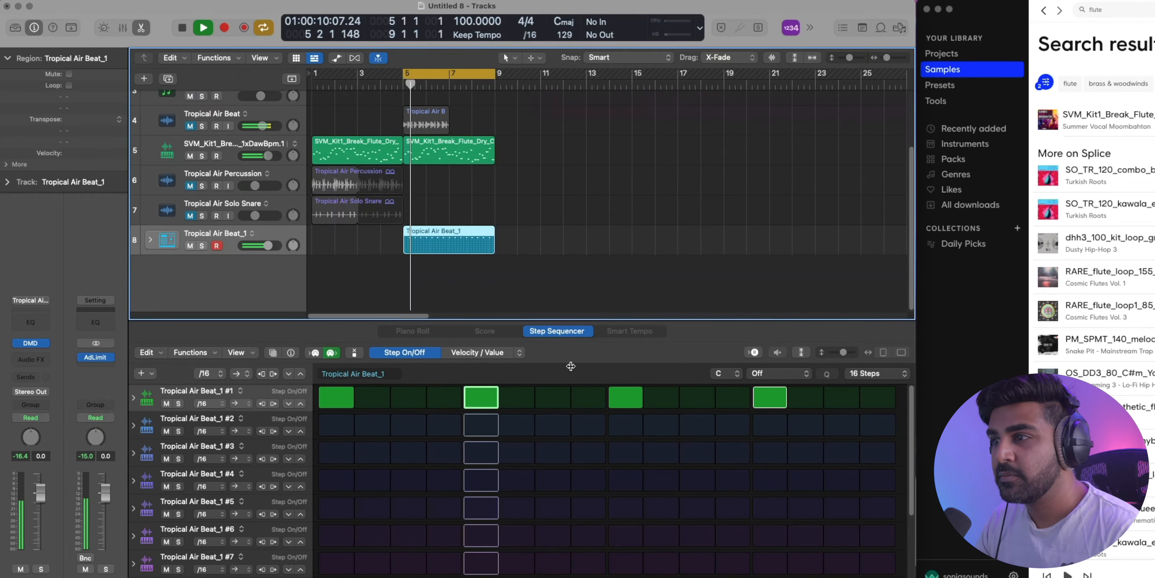
Step: Program sample #2 on steps 4, 7, 12 and 15 and raise the Tropical Air Beat_1 track volume to 6.0 dB
click(451, 428)
click(557, 428)
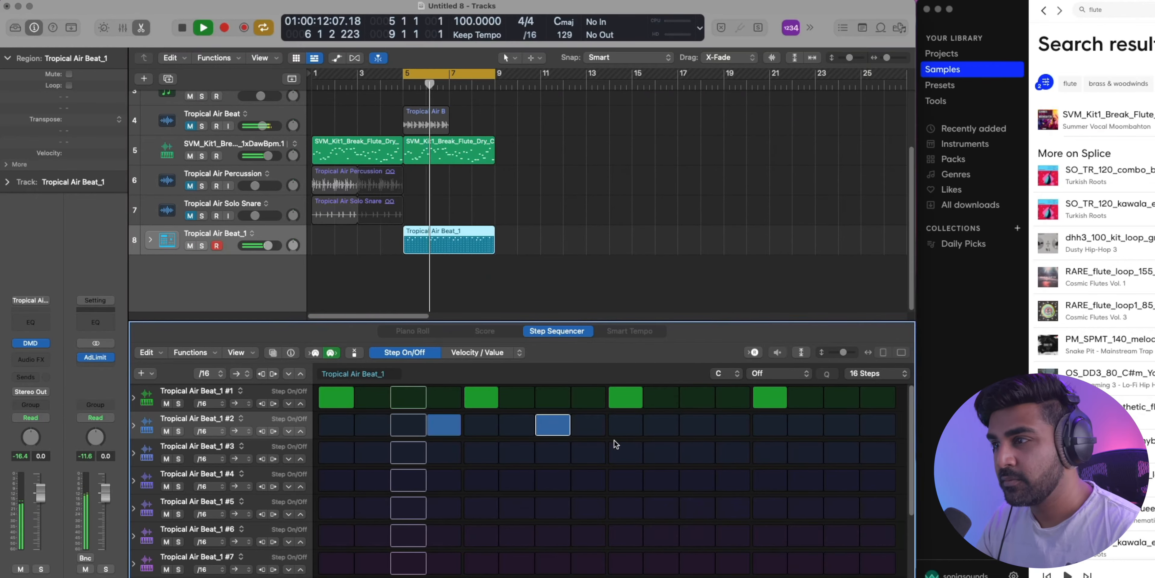
click(733, 424)
click(842, 425)
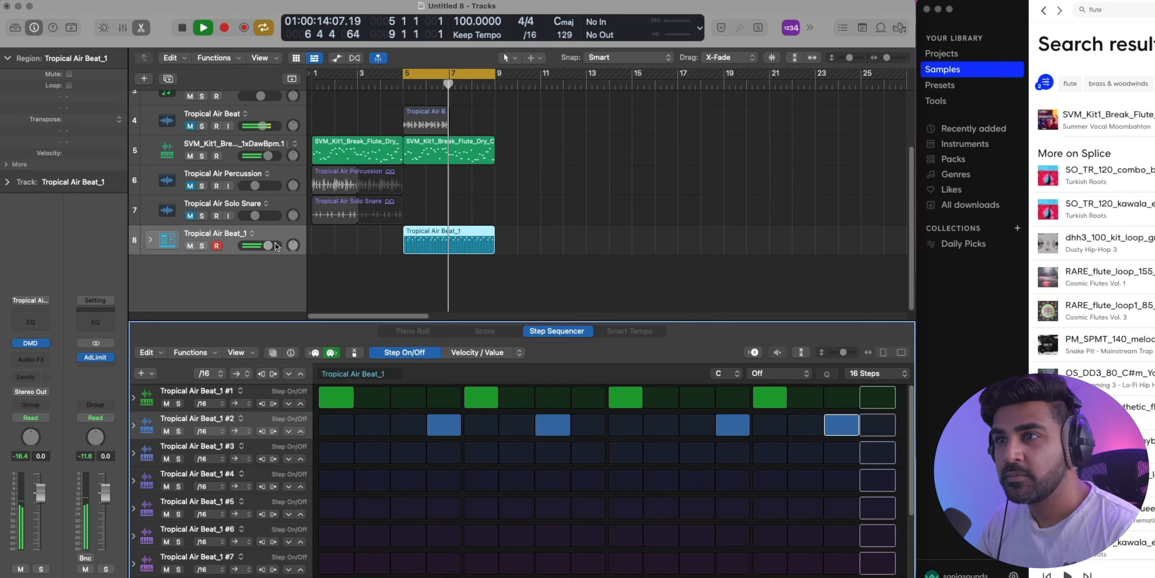
drag(268, 245, 277, 245)
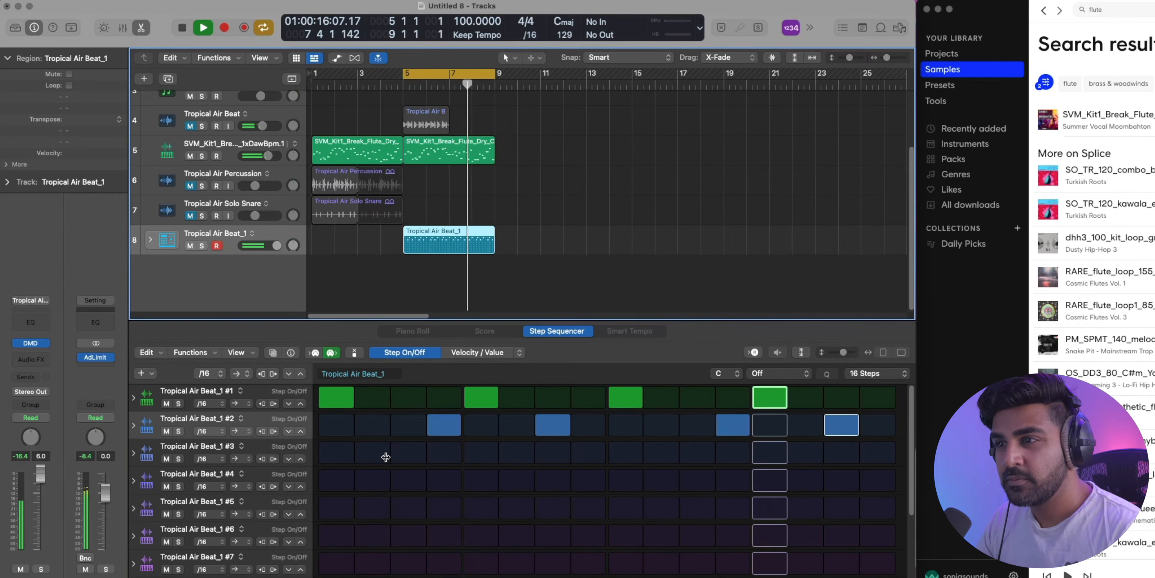
Step: Program sample #3 on steps 2, 3 and 11 and sample #6 on steps 7, 8 and 16
drag(379, 453, 415, 453)
click(697, 453)
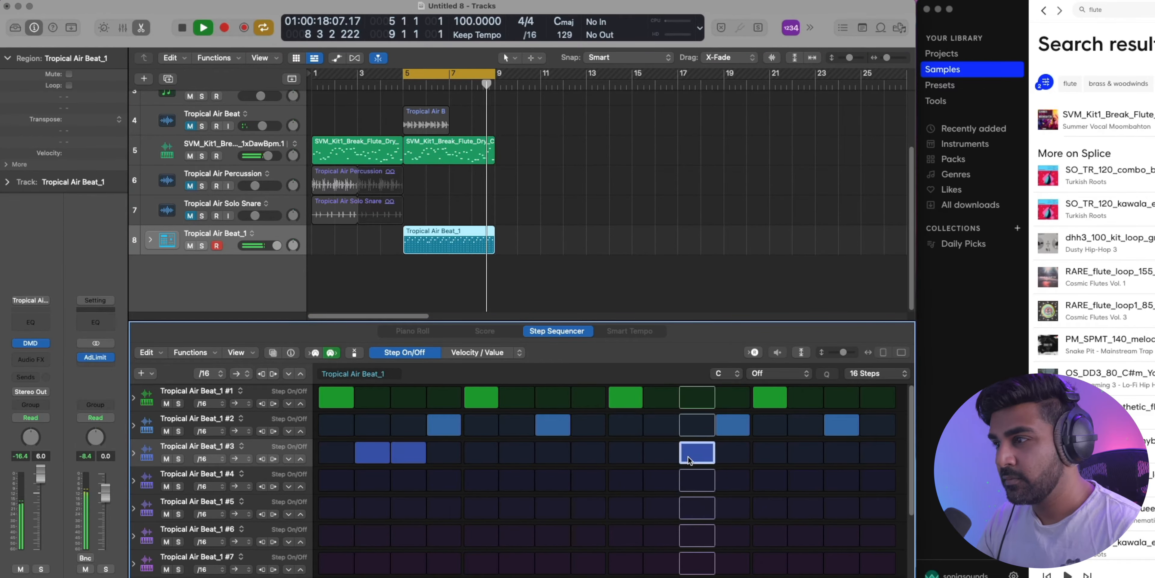
scroll(403, 534, down, 3)
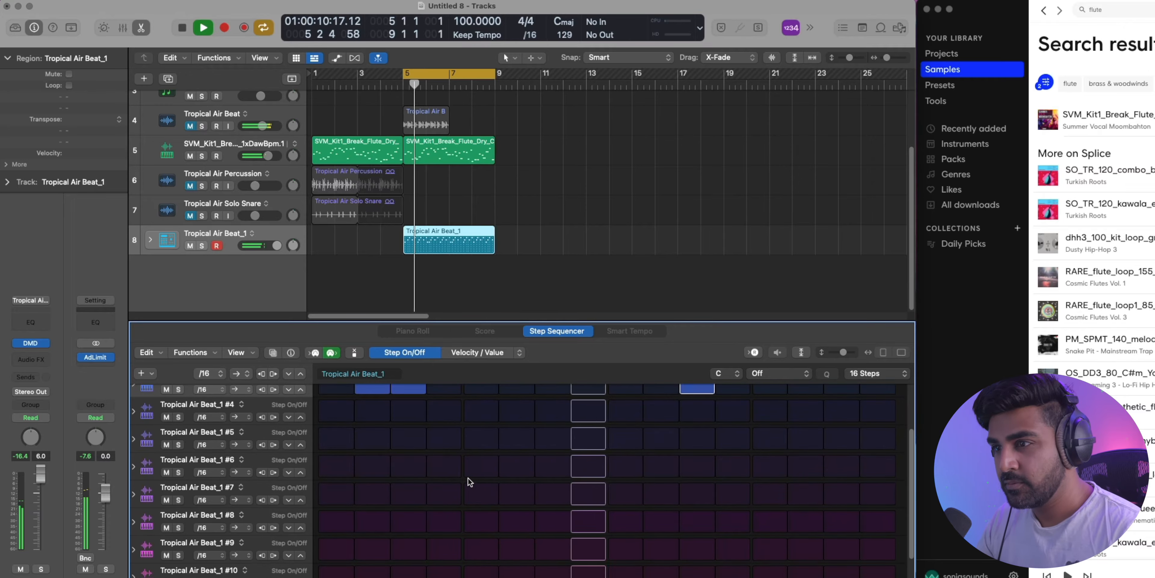
drag(500, 471, 551, 468)
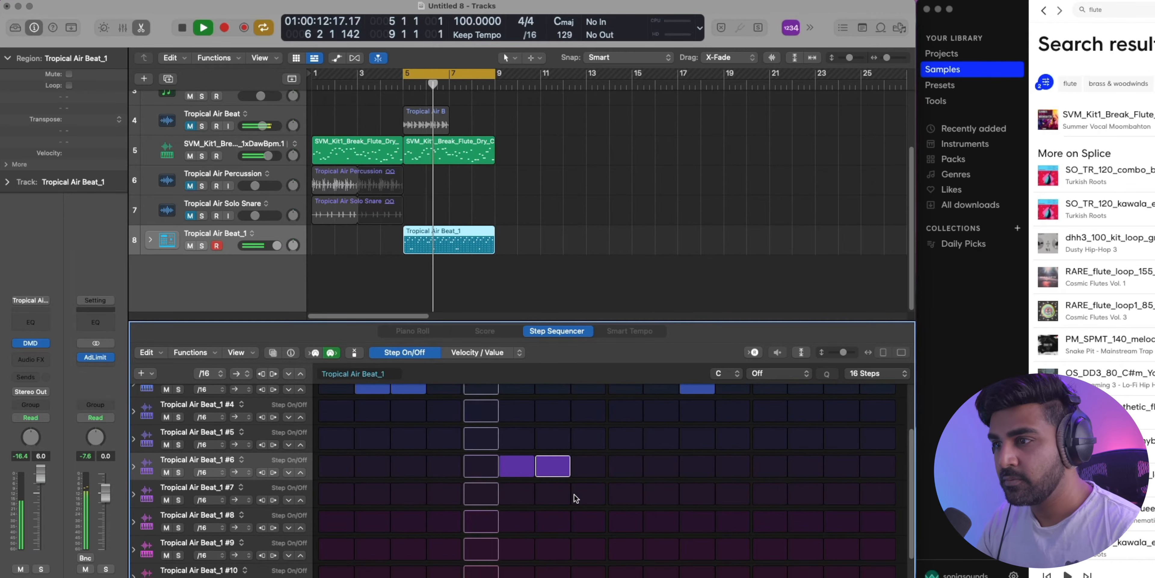
click(519, 469)
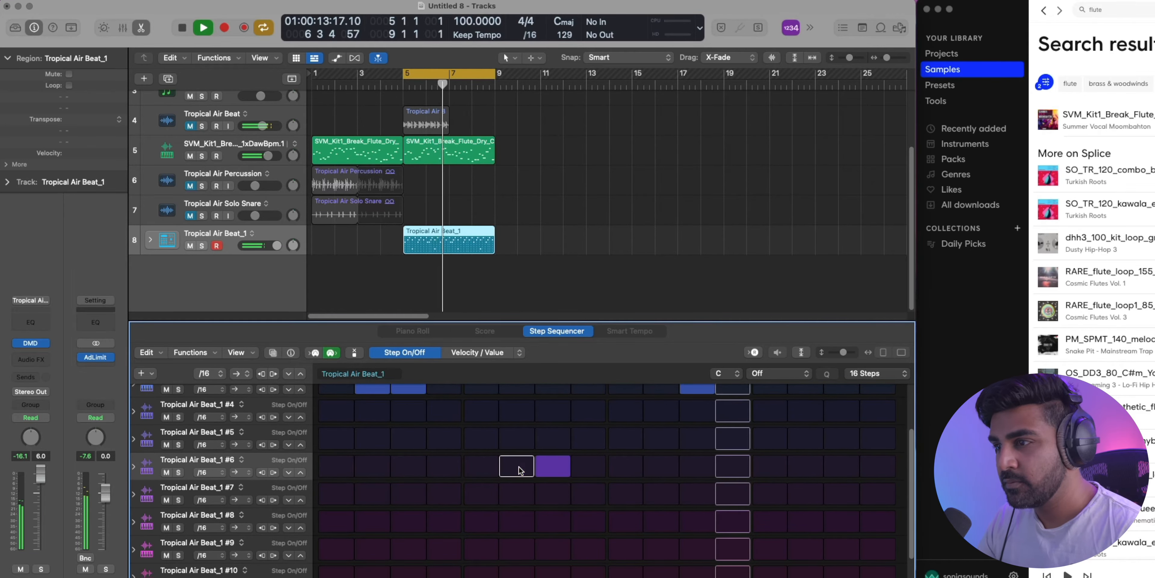
click(591, 468)
click(877, 466)
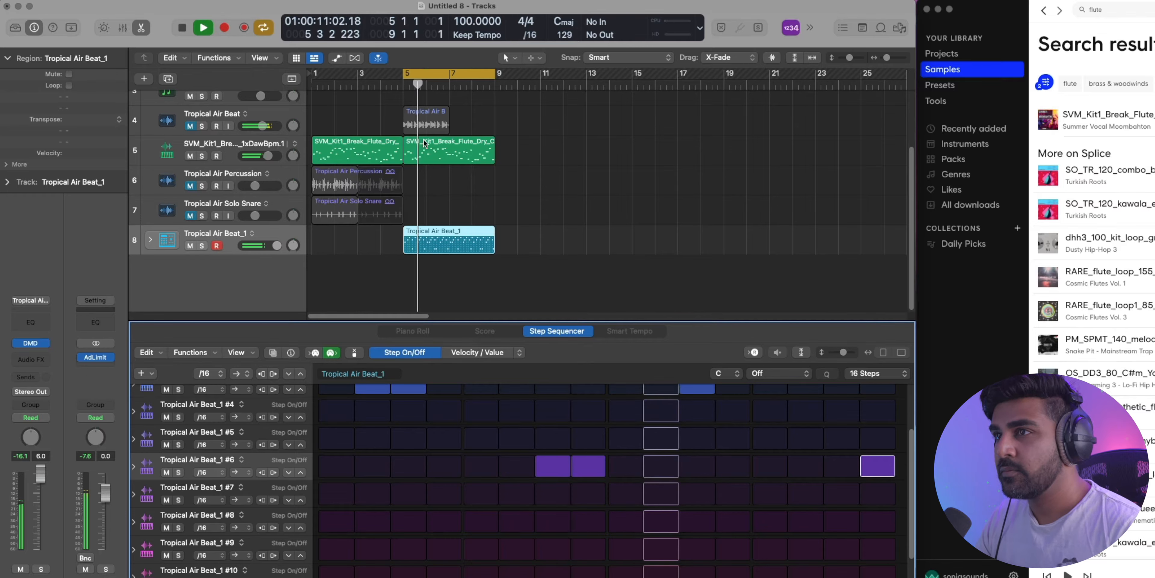
Step: Switch the flute sampler track to another track alternative and play it with the new drum pattern
key(space)
click(422, 157)
click(295, 143)
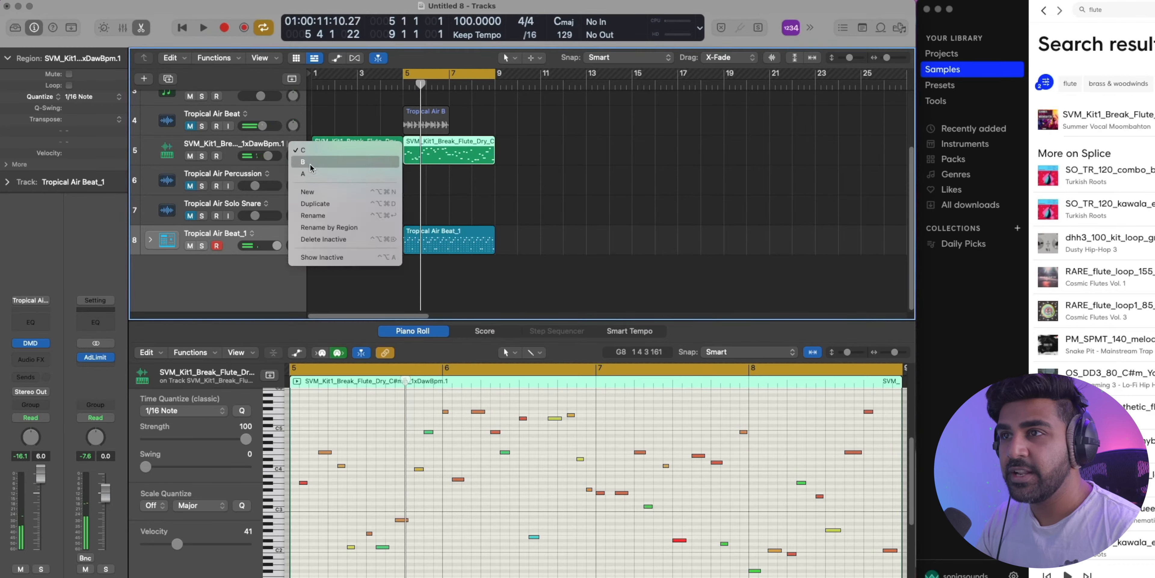
click(515, 223)
key(space)
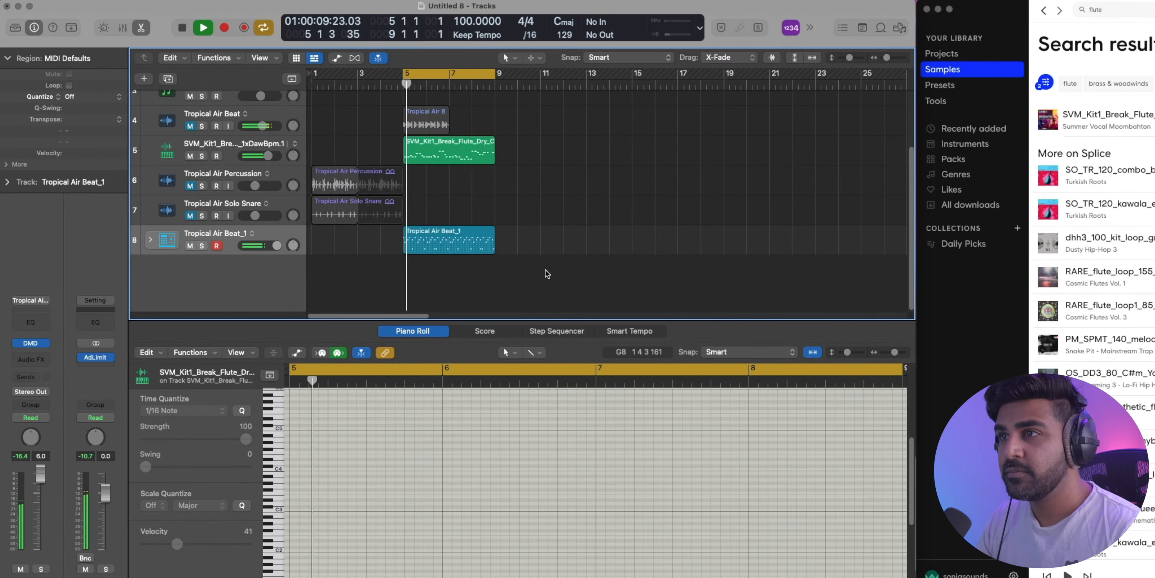
scroll(444, 251, up, 1)
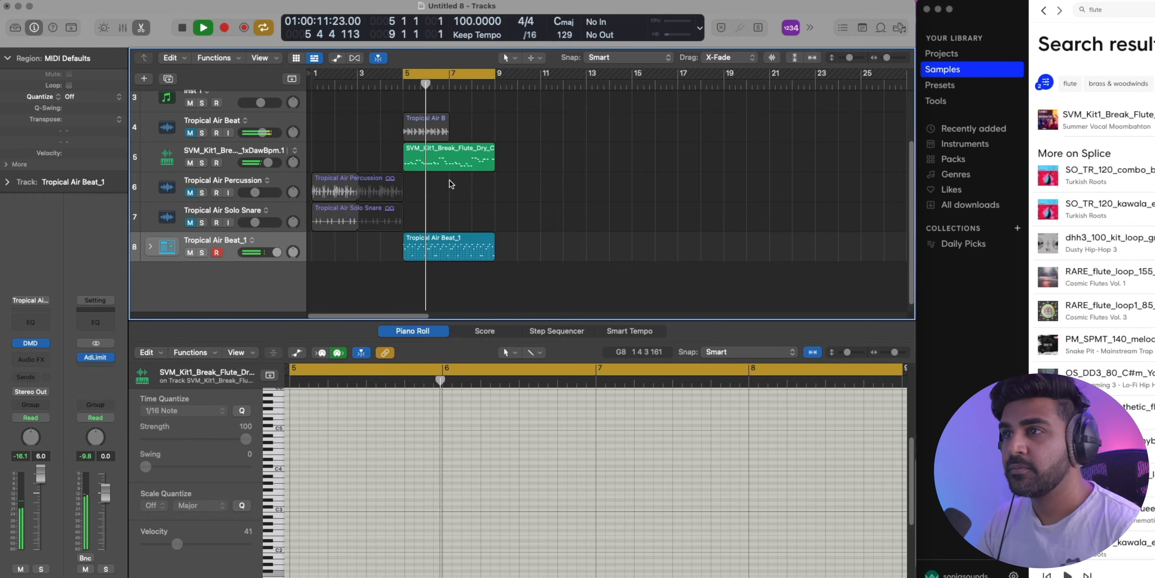
Step: Stop playback and bounce the flute MIDI region in place to a new track with the source muted
click(430, 164)
key(space)
key(ctrl+b)
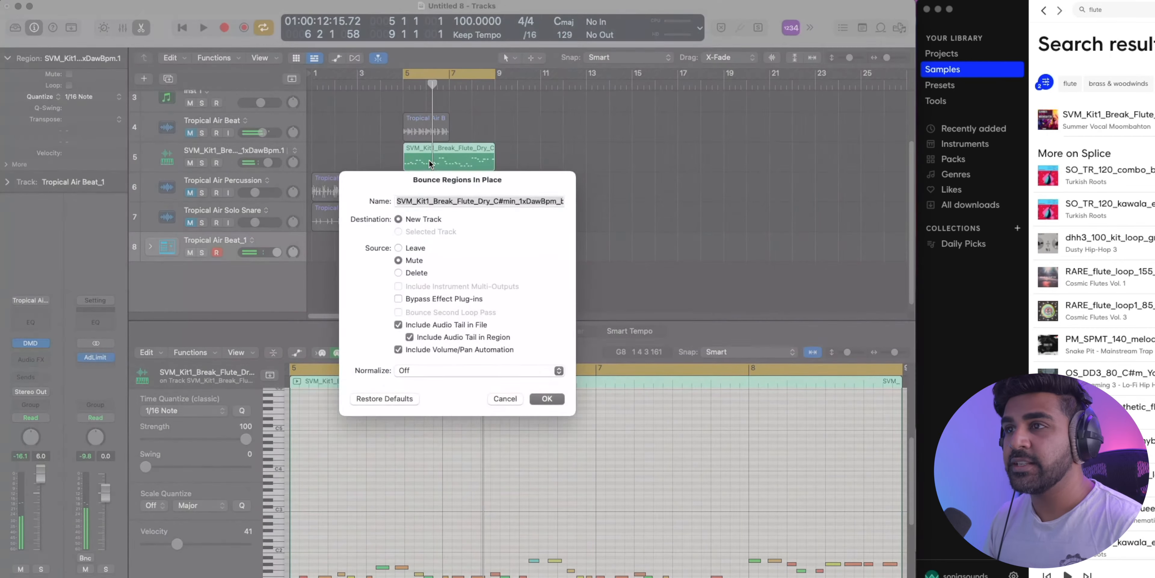
key(Return)
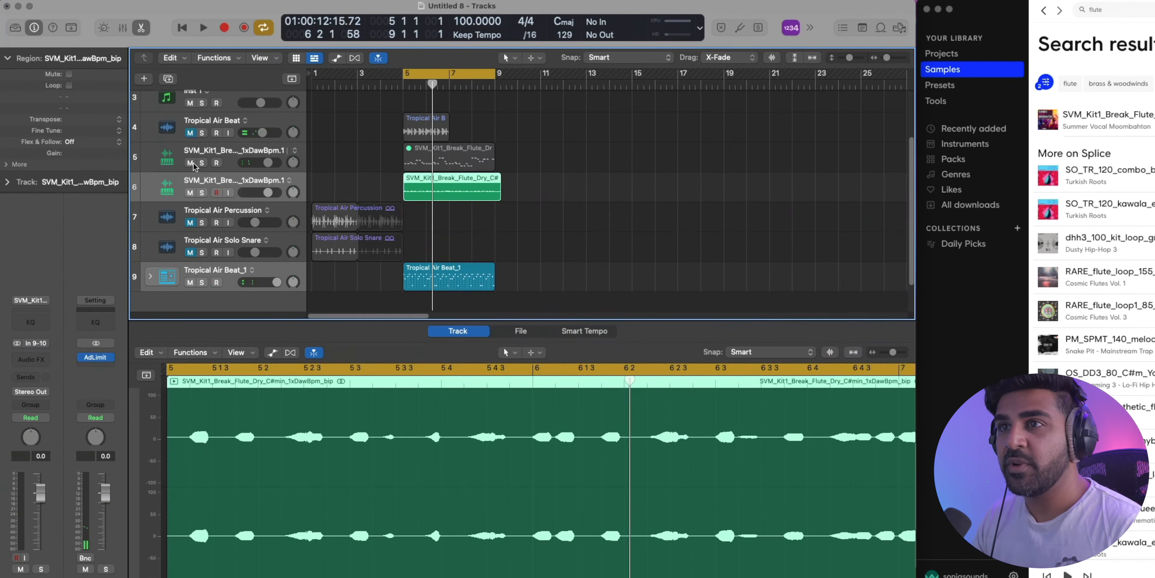
Step: Insert the HalfTime effect on the bounced flute track, play the result and close the plug-in window
click(39, 361)
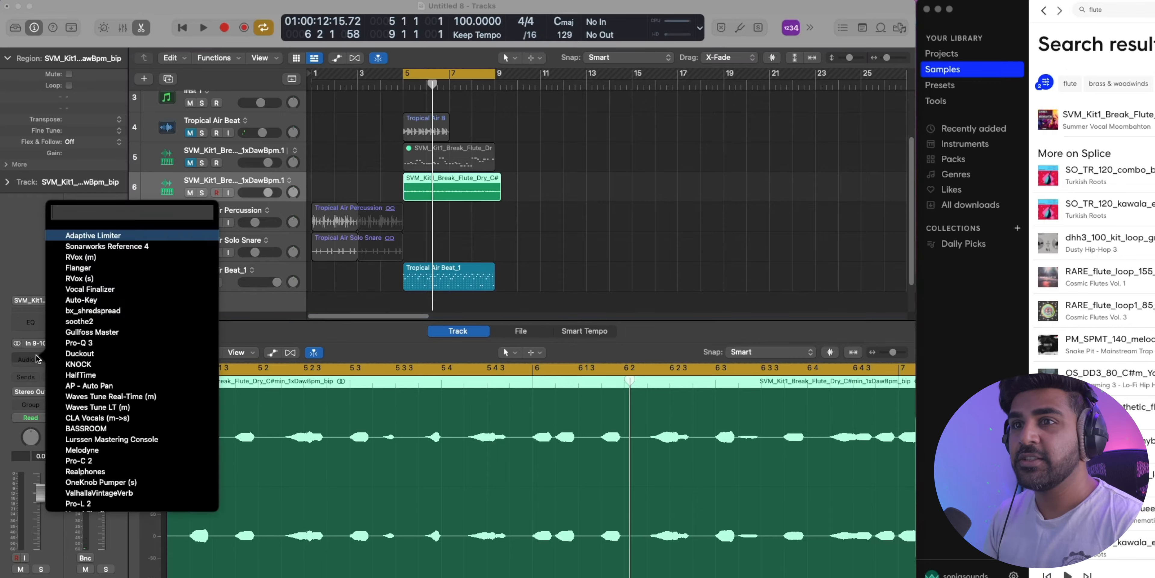
text(half)
key(Return)
click(38, 359)
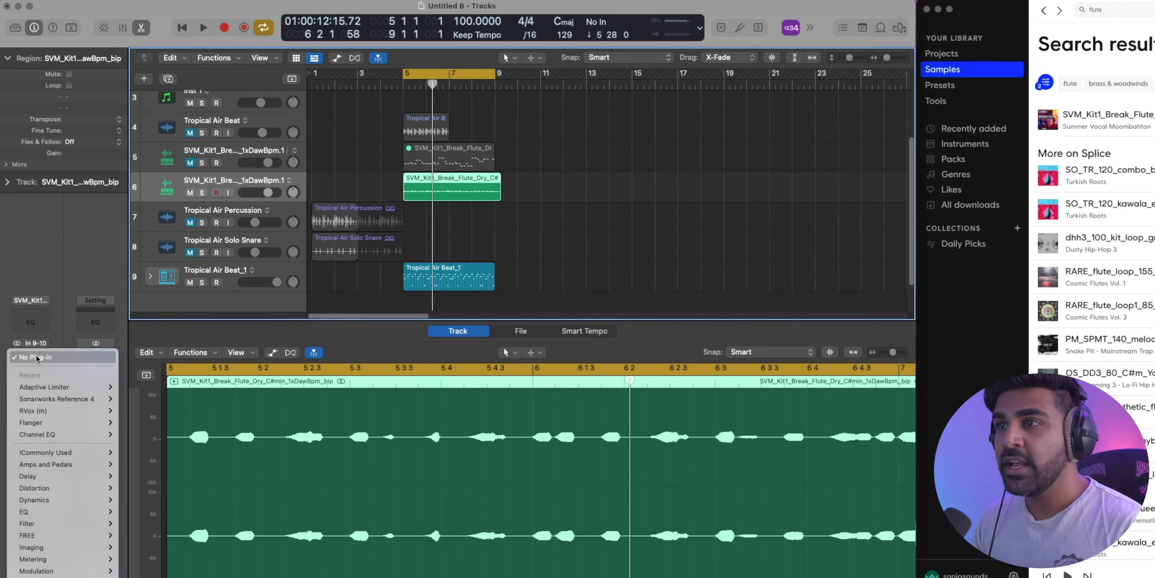
mouse_move(45, 573)
mouse_move(148, 233)
click(251, 246)
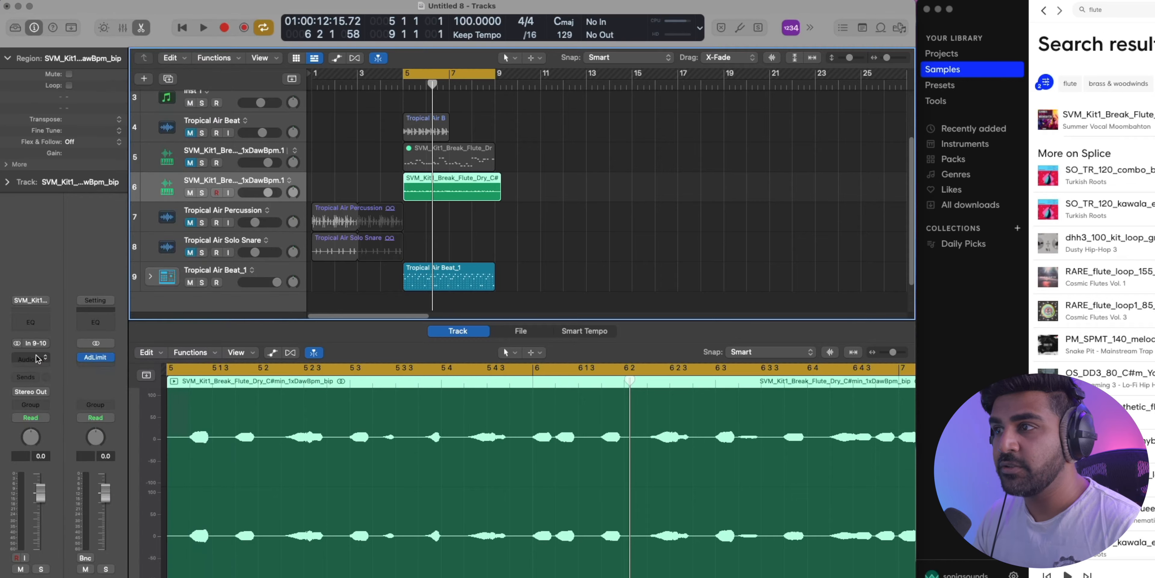
key(space)
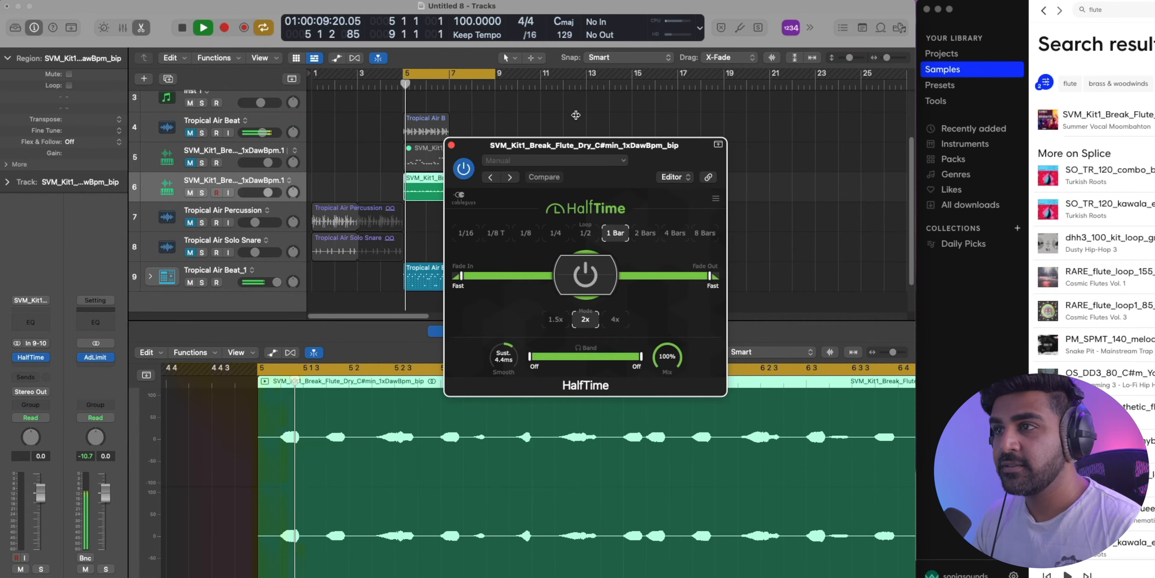
click(451, 146)
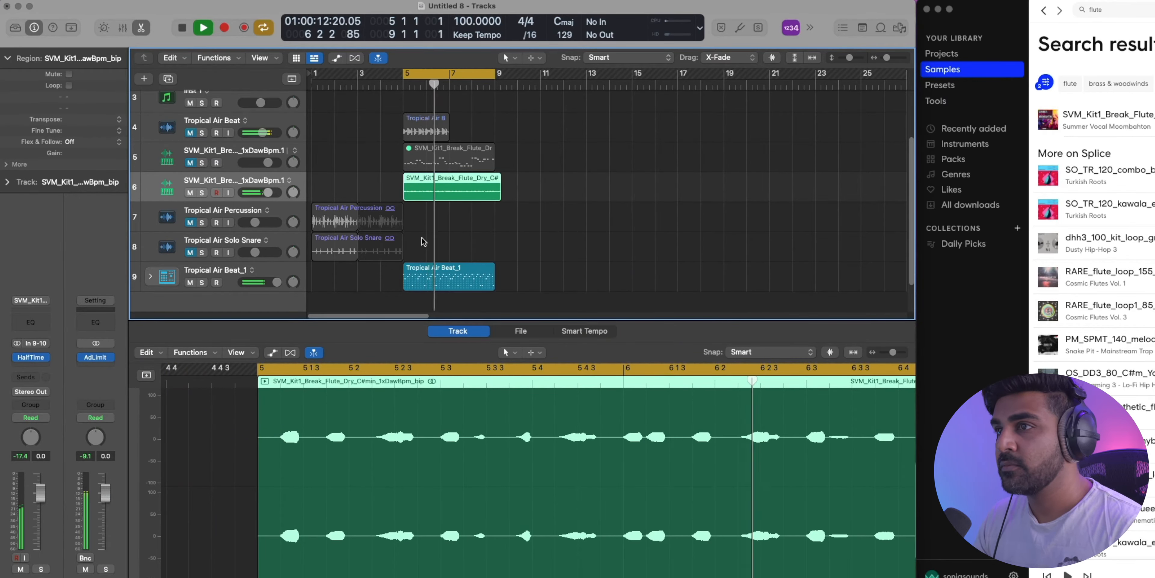
Step: Cut the bounced flute region at bar 9, delete its leftover tail and stop playback
scroll(426, 241, up, 3)
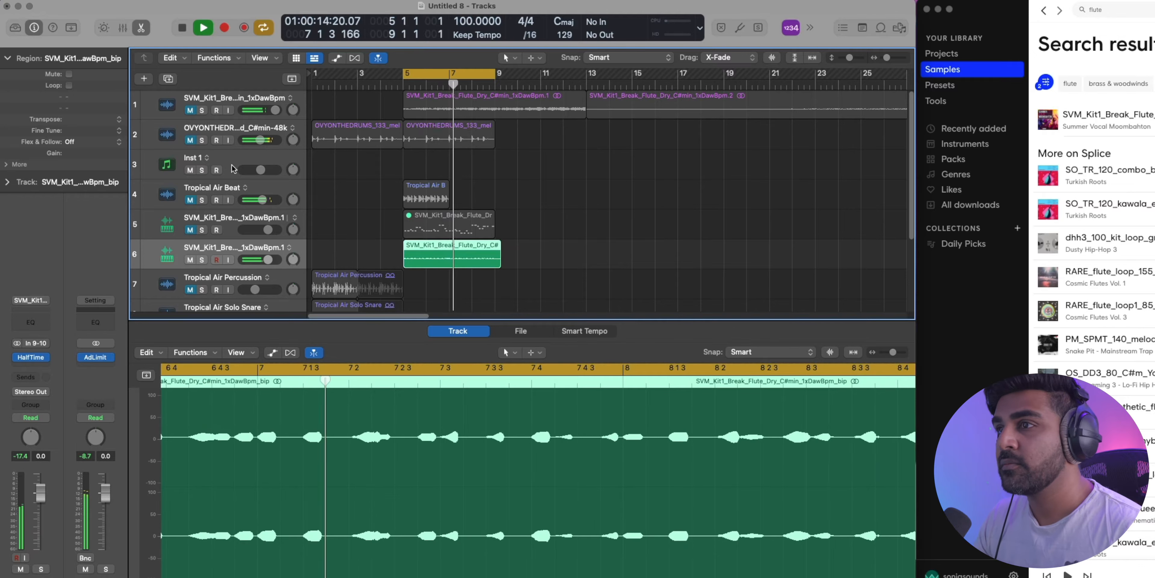
scroll(405, 206, down, 1)
scroll(405, 206, down, 3)
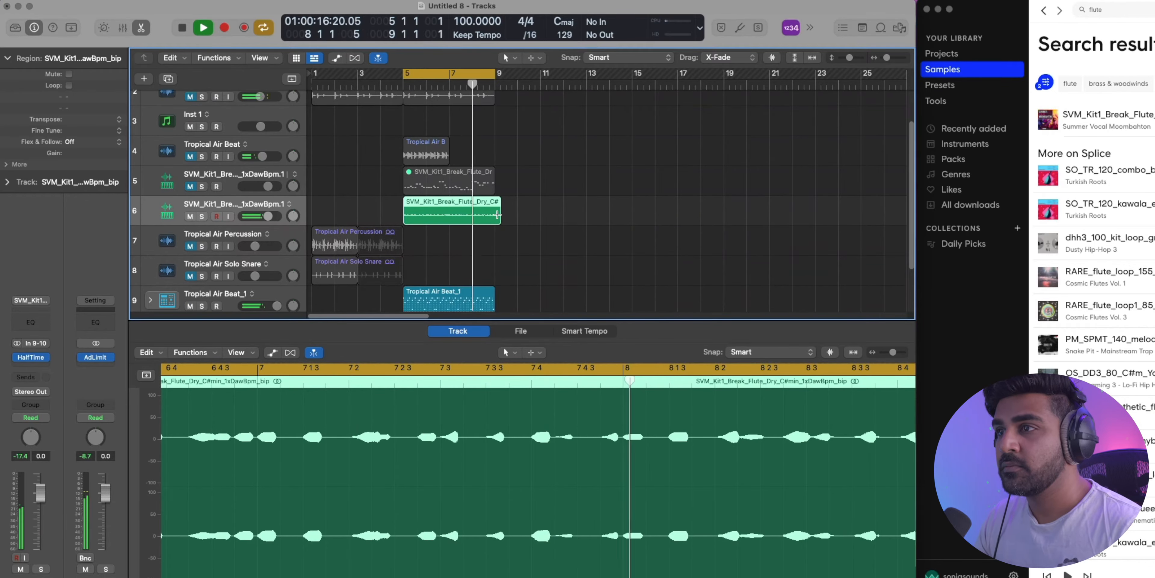
click(494, 215)
click(494, 215)
key(Delete)
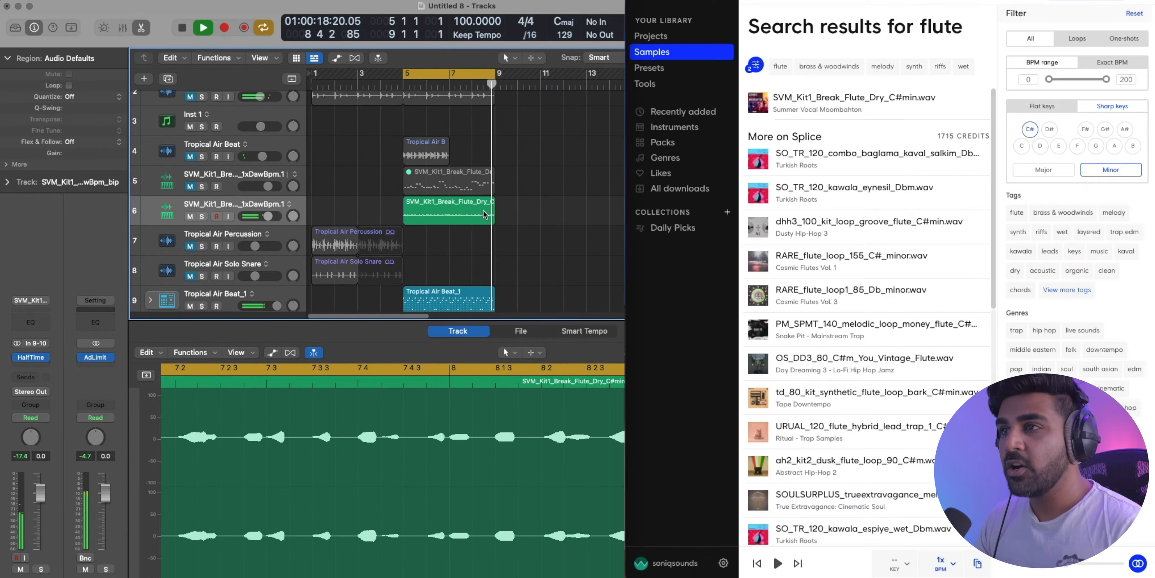
key(space)
Step: Return to the Inst 1 Splice Bridge, limit Splice's 808 sub results to one-shots and audition SNS_WG_bass_808_F.wav
scroll(409, 231, down, 1)
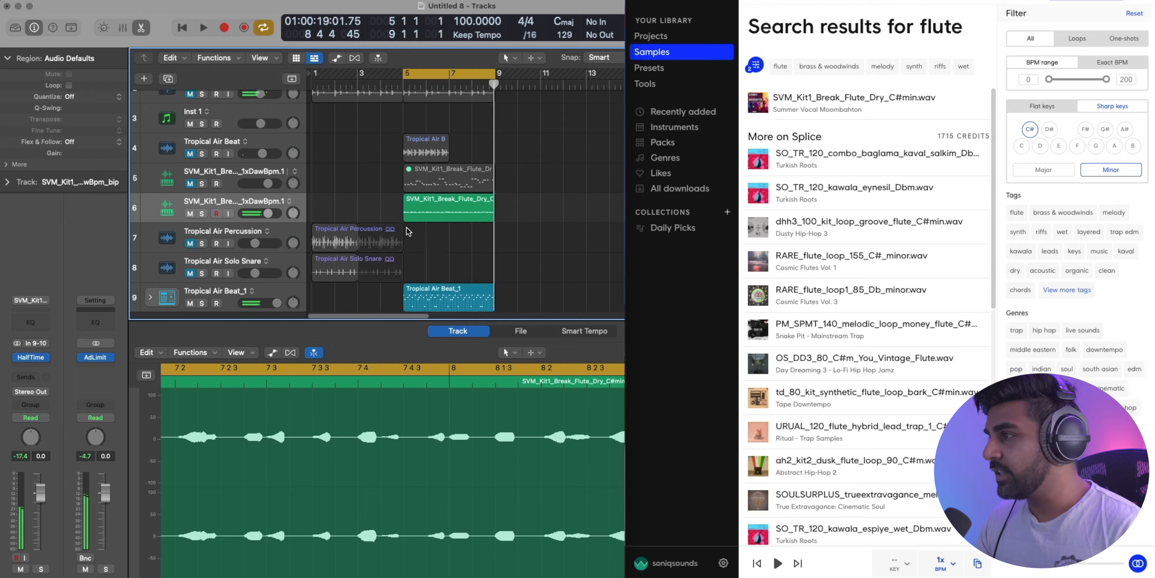
scroll(408, 231, down, 2)
scroll(408, 215, up, 4)
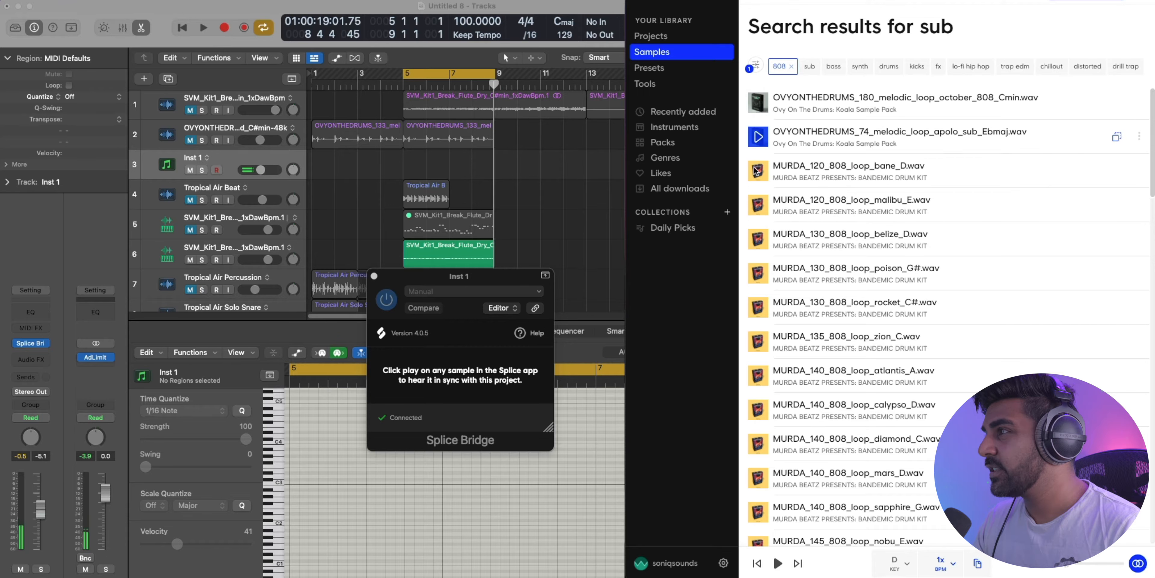
click(755, 66)
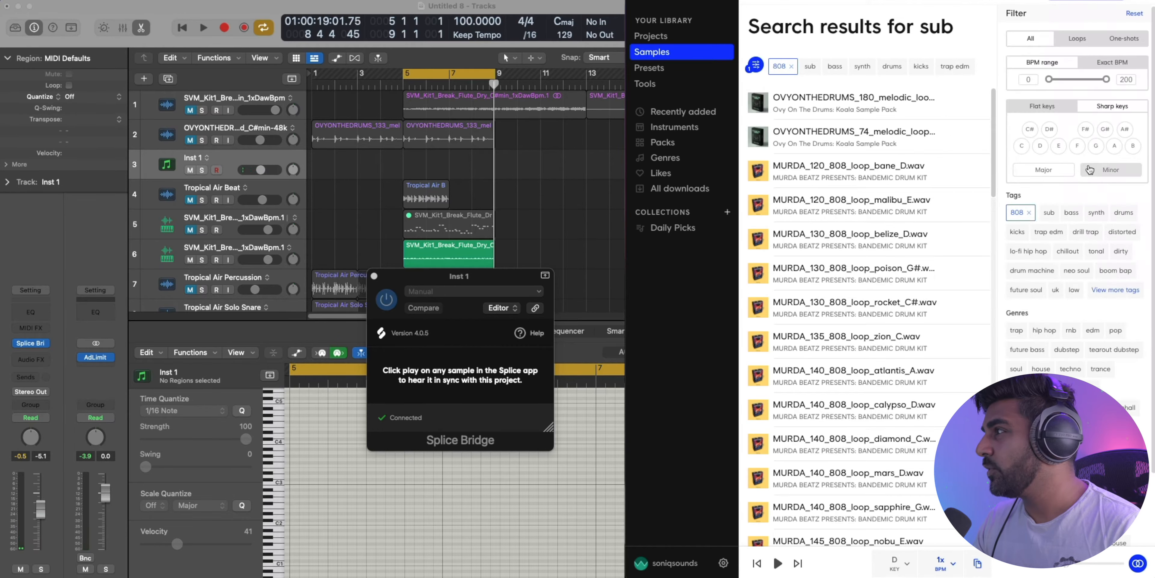
click(1116, 41)
click(759, 330)
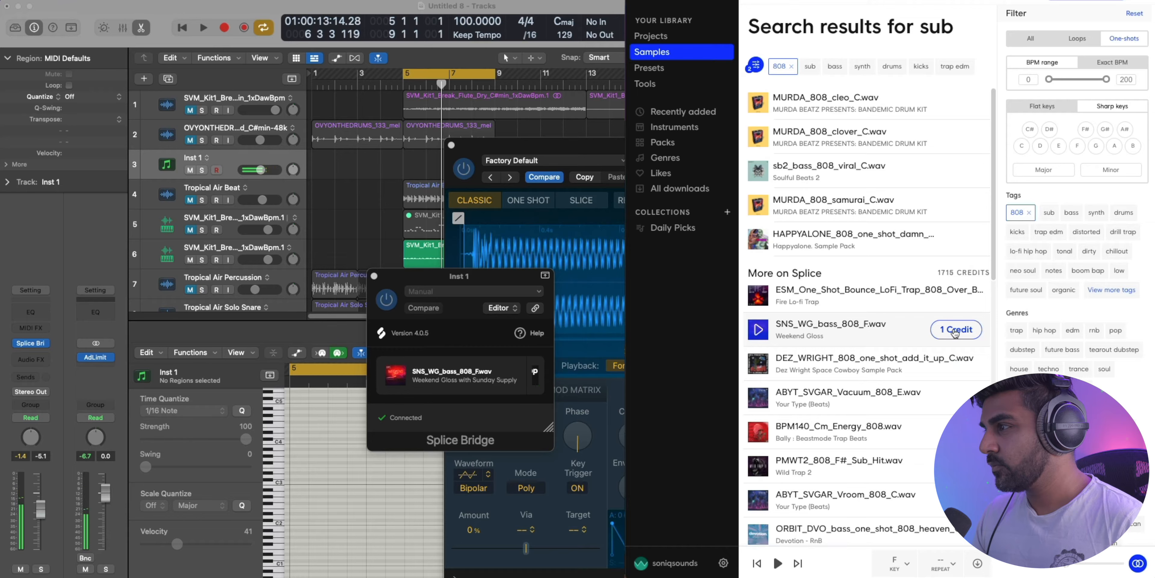
click(759, 330)
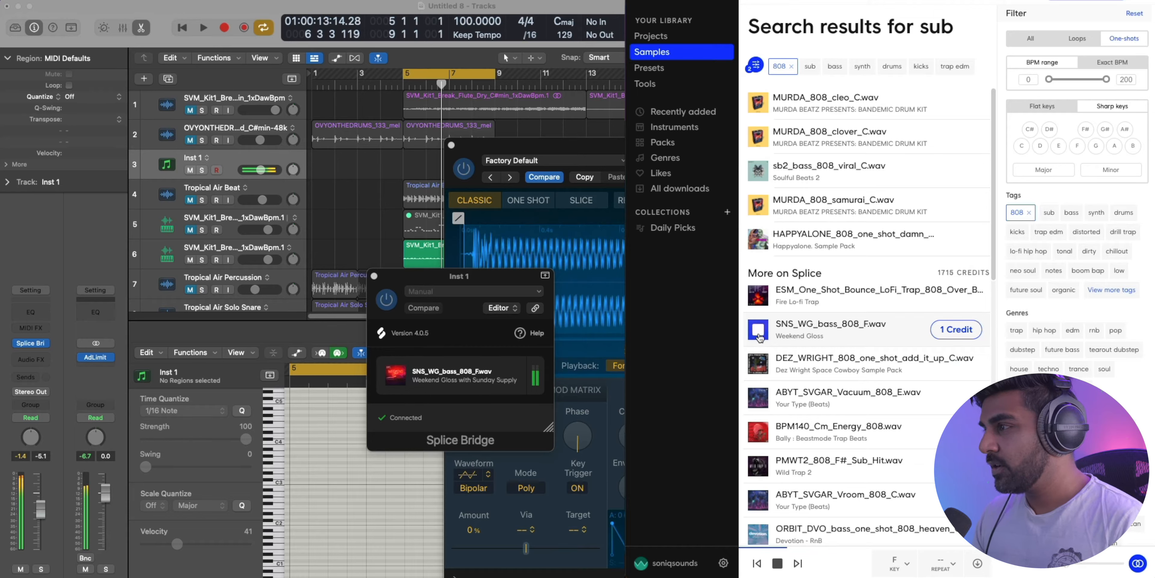
Step: Download SNS_WG_bass_808_F.wav, swap it into track 42 in place of the MURDA 808 as Quick Sampler (Optimized), and close the plug-in windows
click(937, 335)
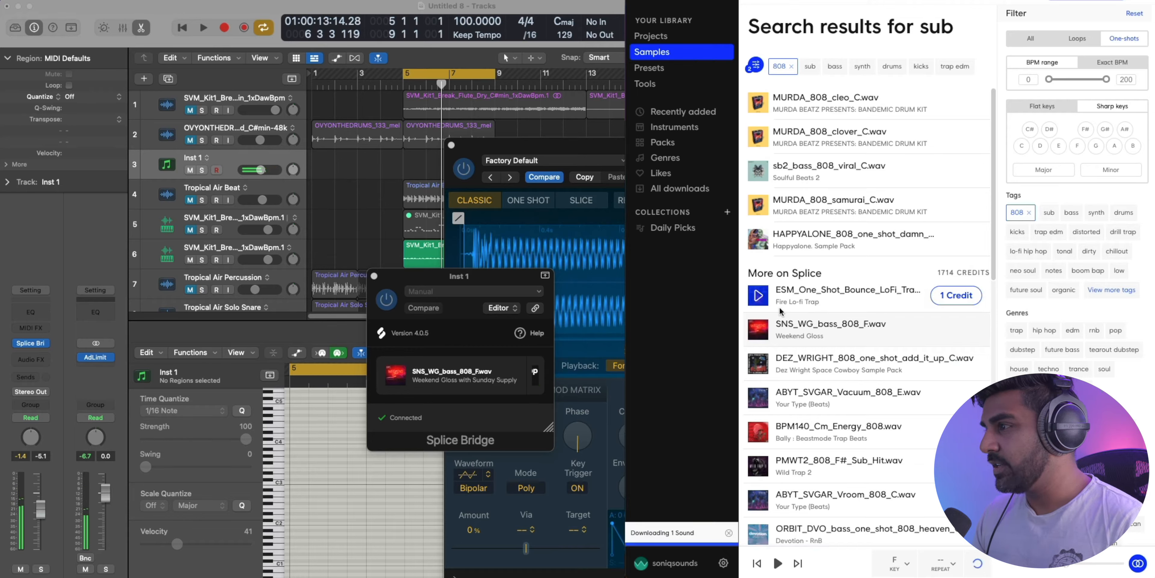
drag(783, 99, 907, 71)
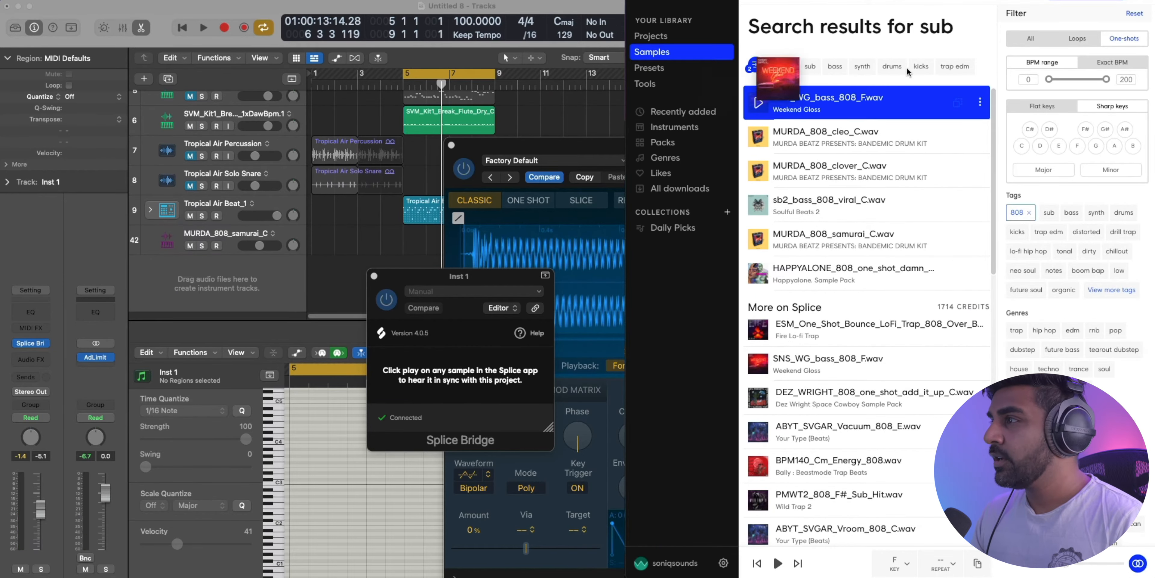
drag(830, 101, 212, 273)
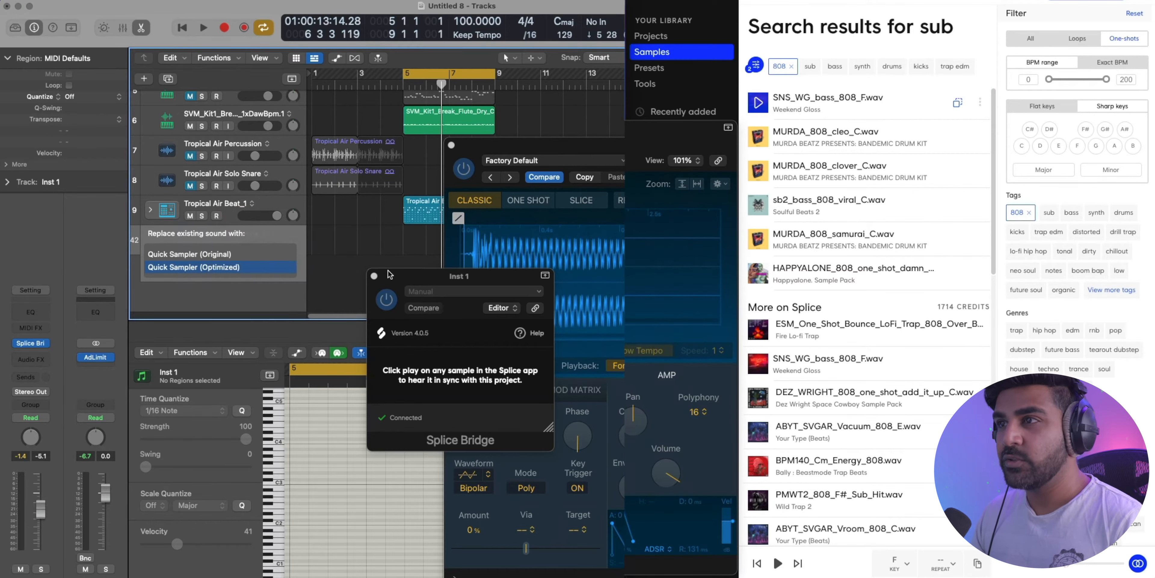
click(452, 148)
click(374, 276)
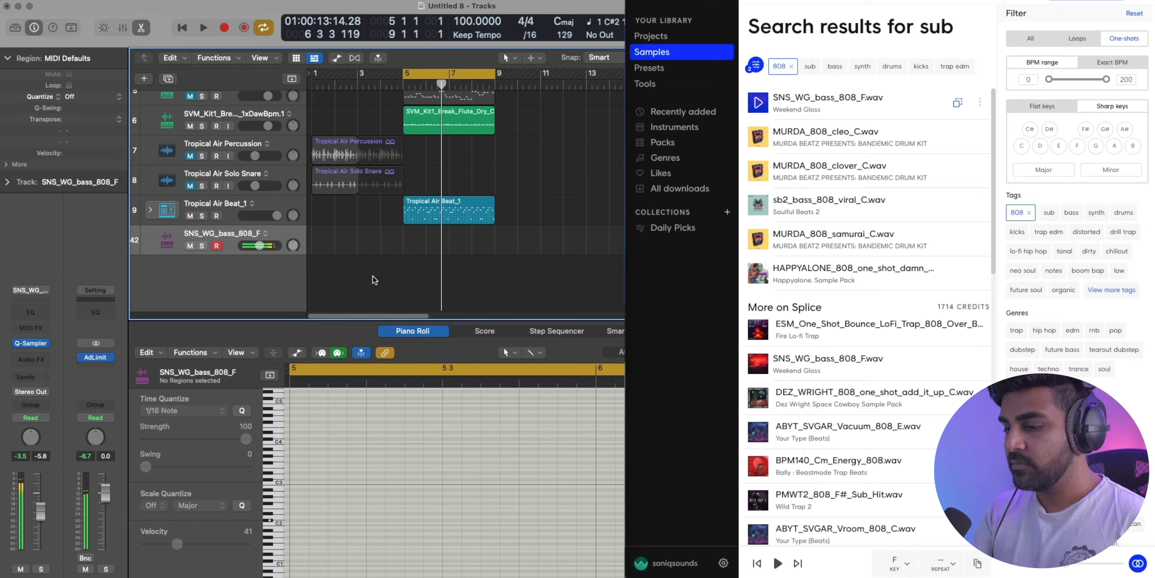
Step: Record an 808 bassline on the SNS_WG_bass_808_F track over bars 5 to 9 and quantize all its notes to 1/16
key(r)
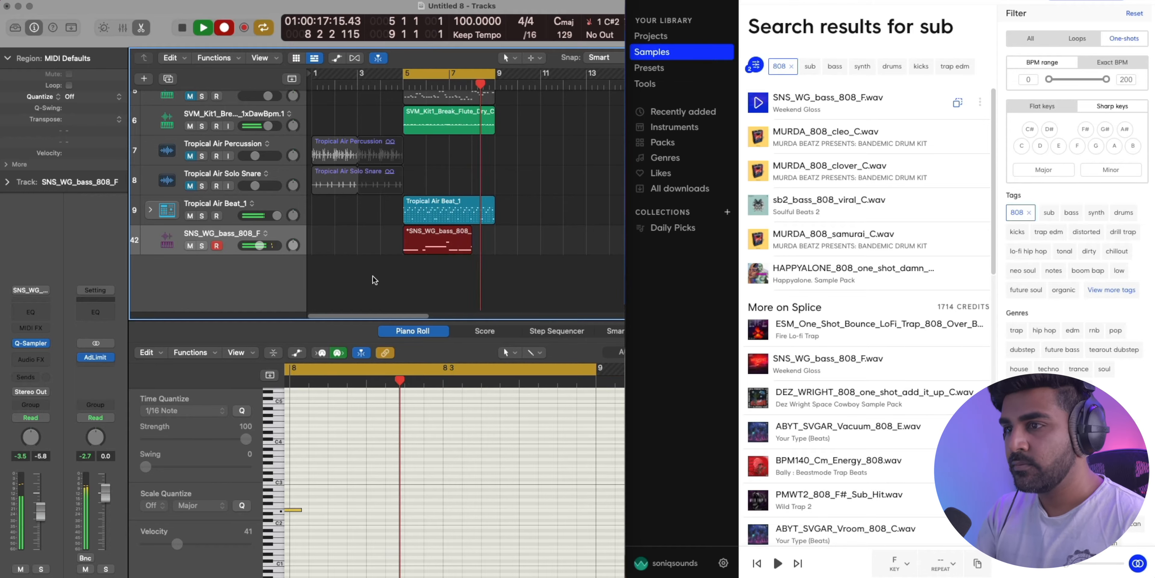
key(space)
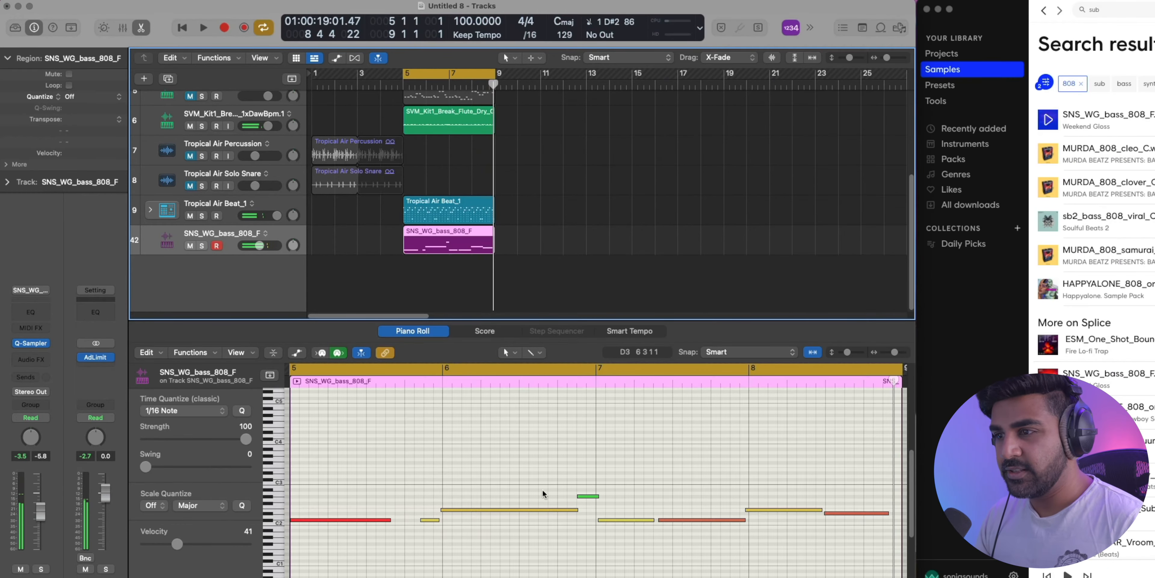
key(super+a)
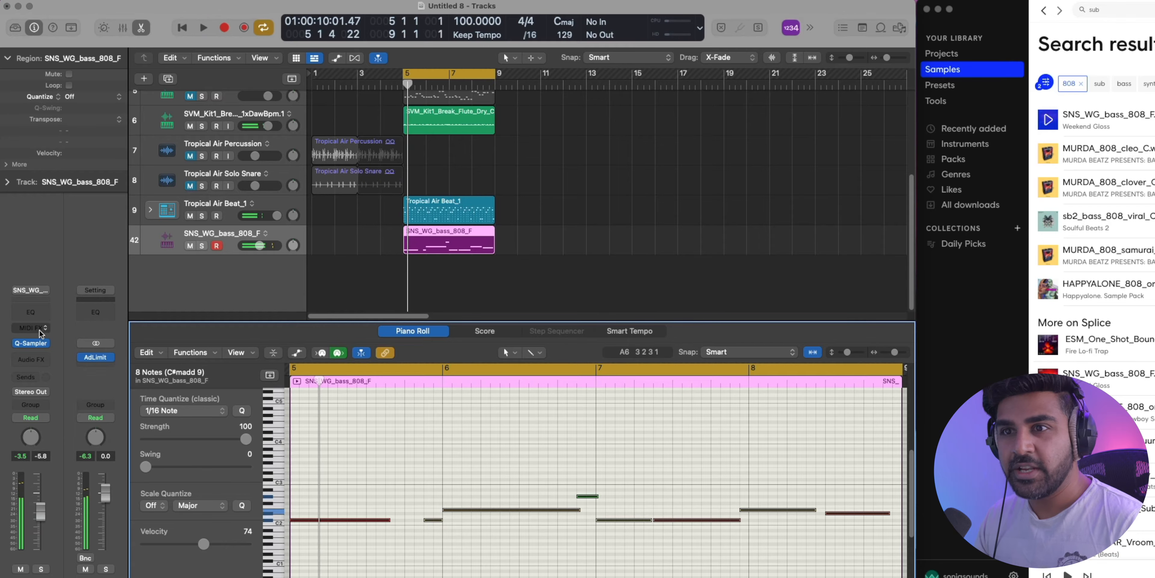
Step: Insert the Velocity Processor MIDI effect on the 808 track with a fixed value of 127 and close its window
click(30, 328)
click(56, 441)
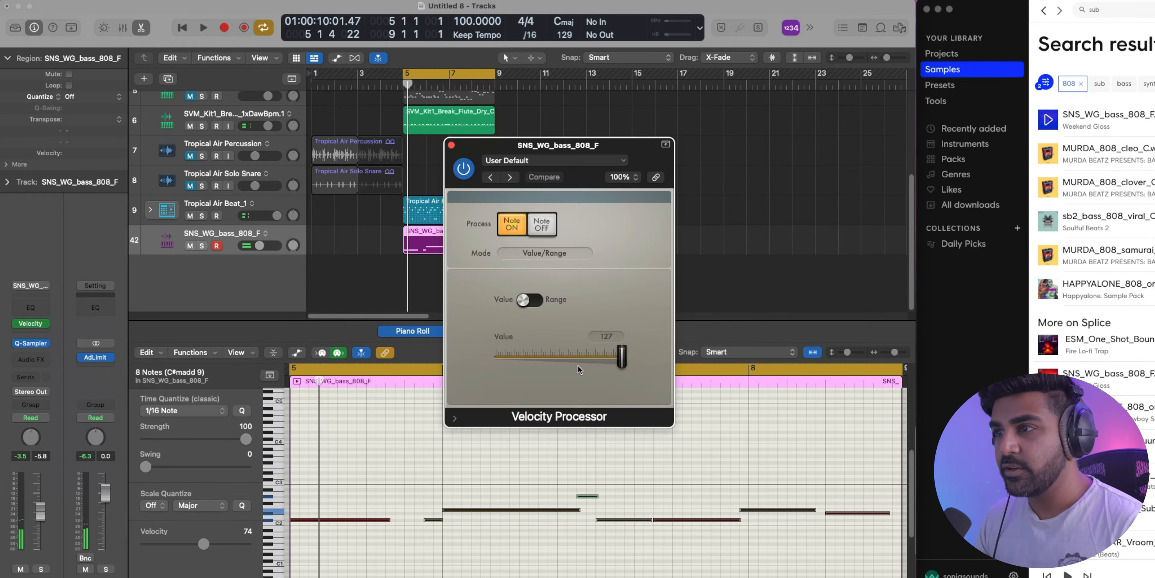
click(451, 144)
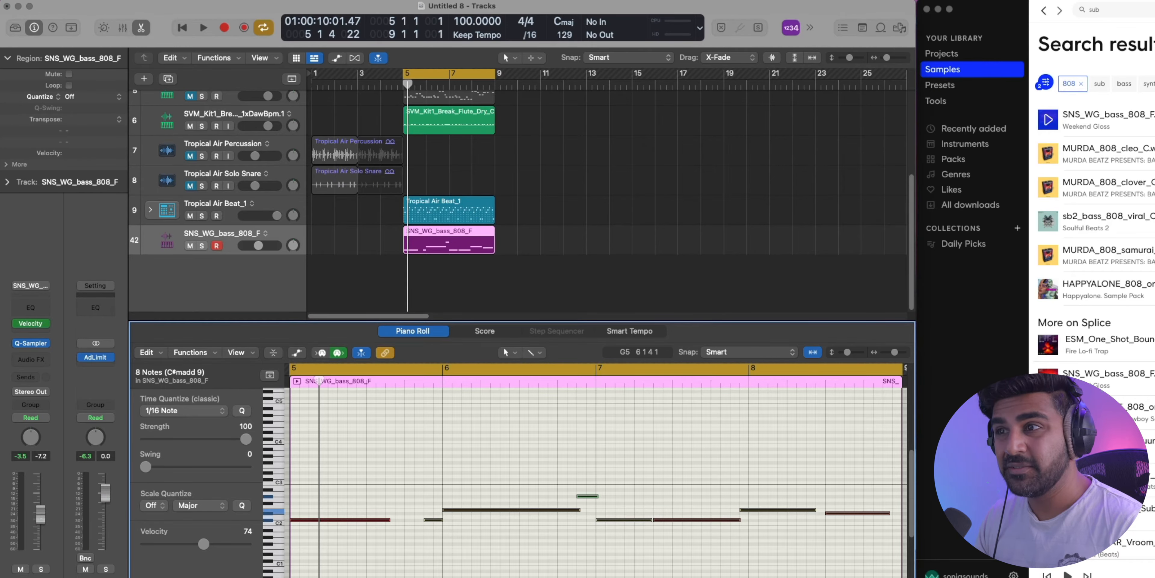
Step: During playback, move the bounced flute track below Tropical Air Solo Snare, directly above Tropical Air Beat_1, and stop playback
key(space)
scroll(288, 246, up, 2)
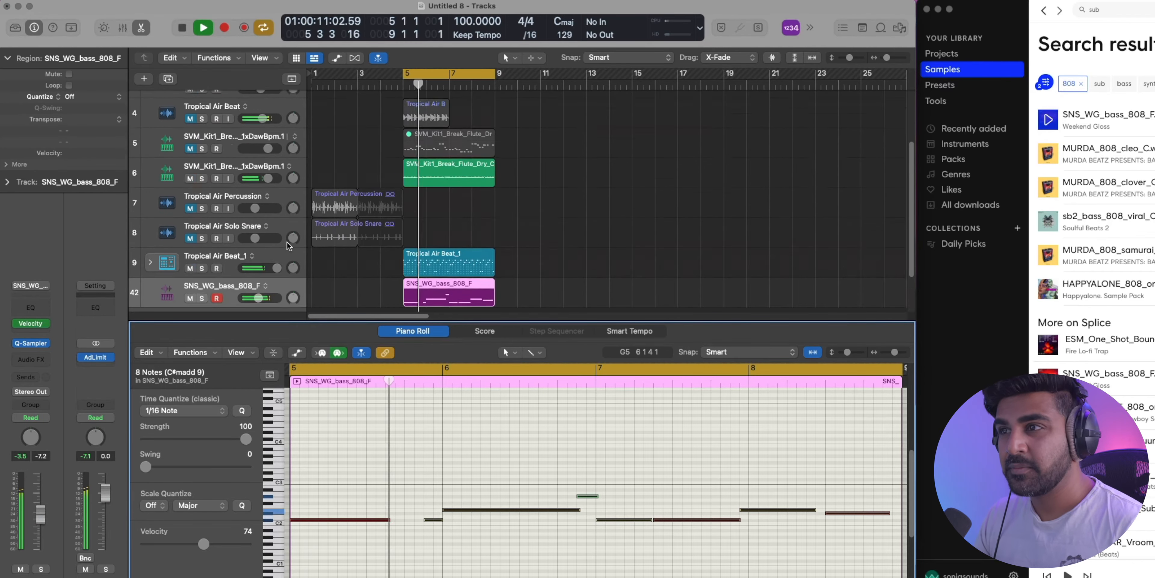
scroll(289, 246, up, 1)
scroll(237, 253, up, 1)
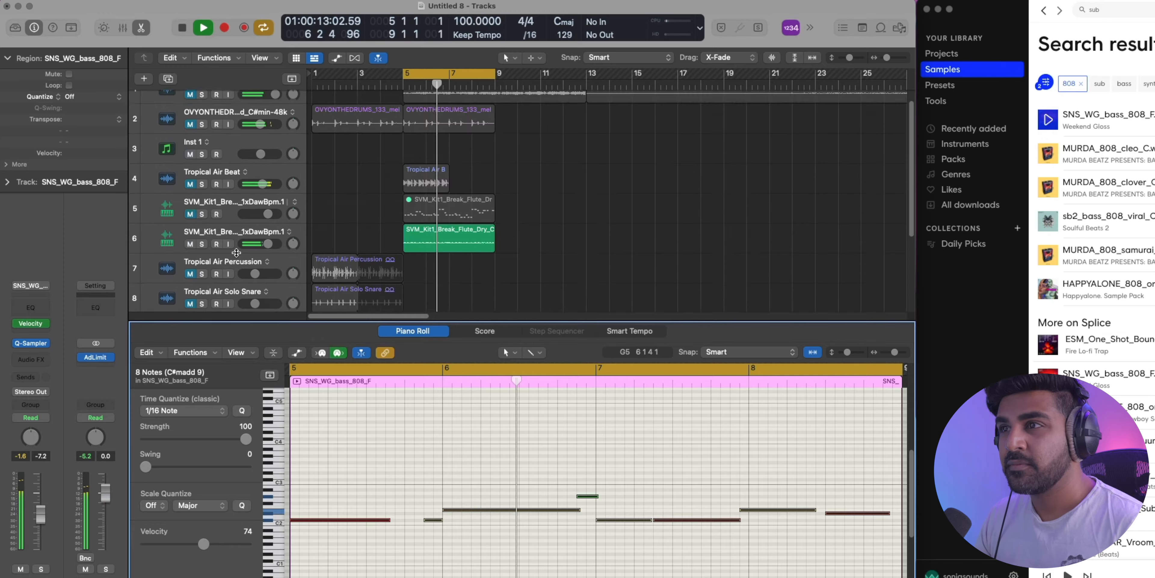
scroll(237, 253, down, 2)
drag(233, 174, 236, 252)
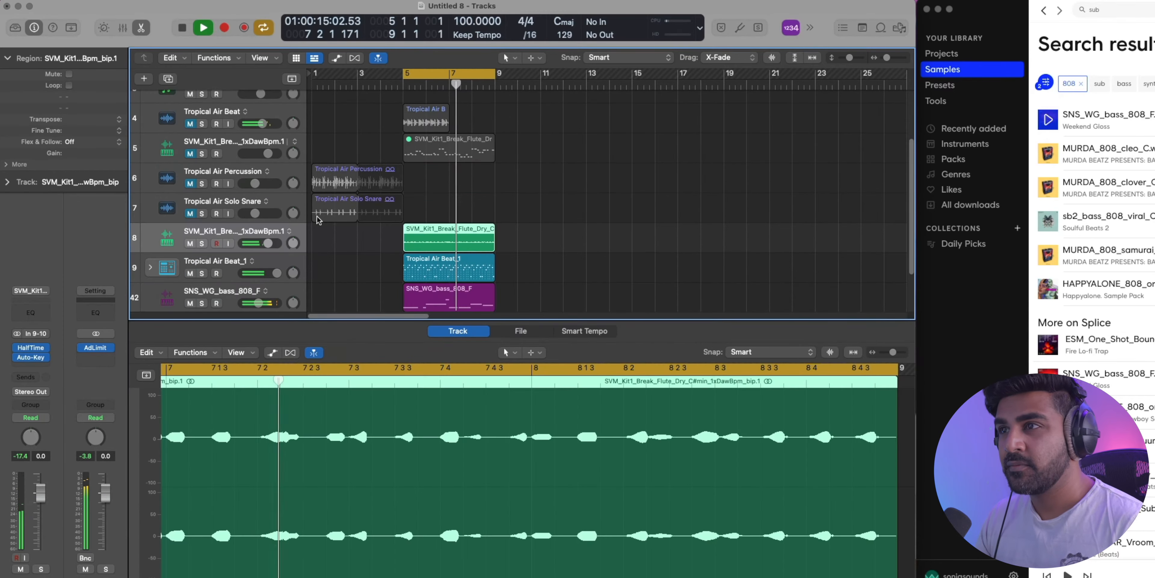
scroll(341, 179, down, 2)
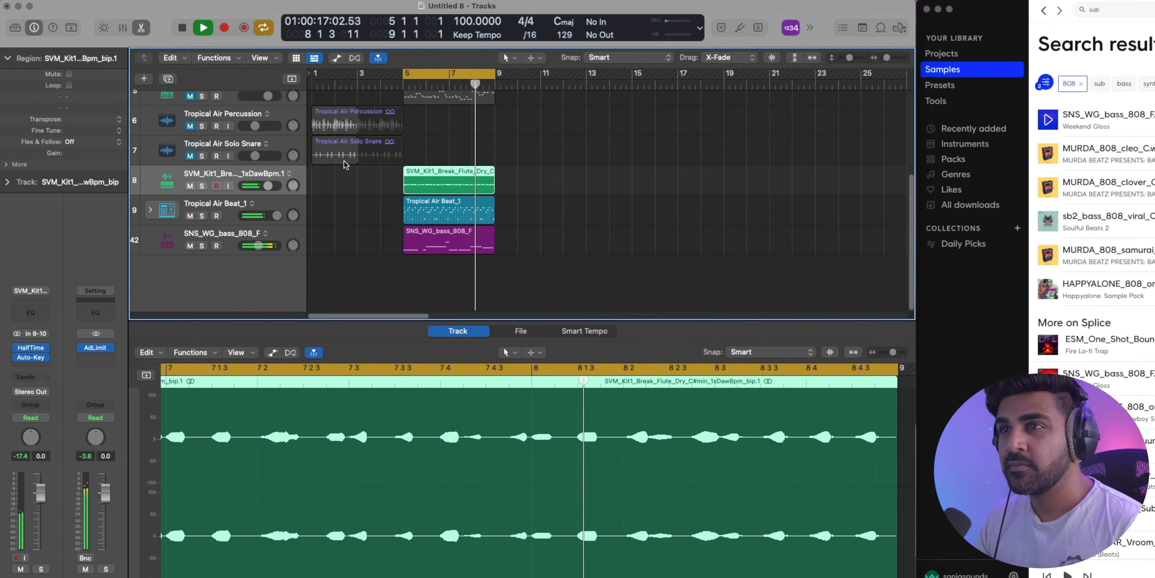
key(space)
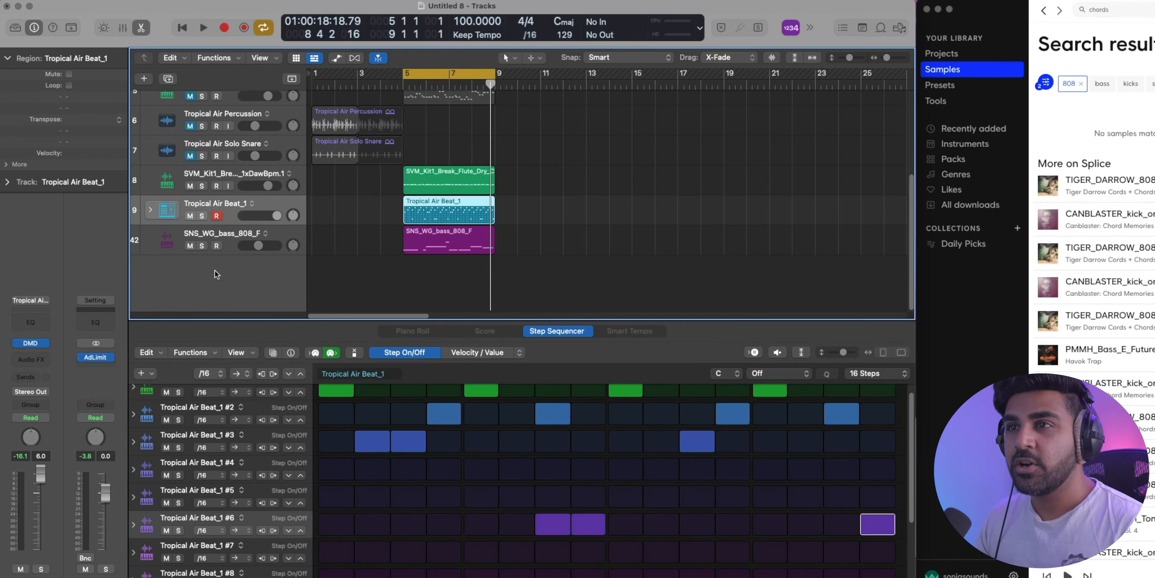
Step: Add an empty software instrument track below the 808, search the sound library for "blue ca" and load Blue Carpet
click(203, 178)
click(207, 222)
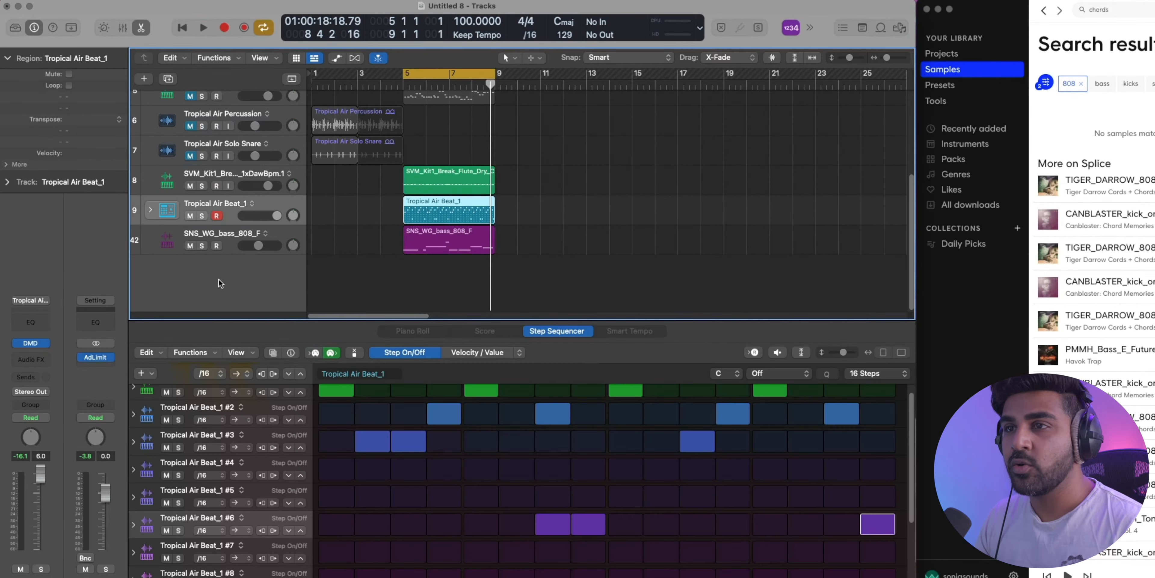
double_click(223, 283)
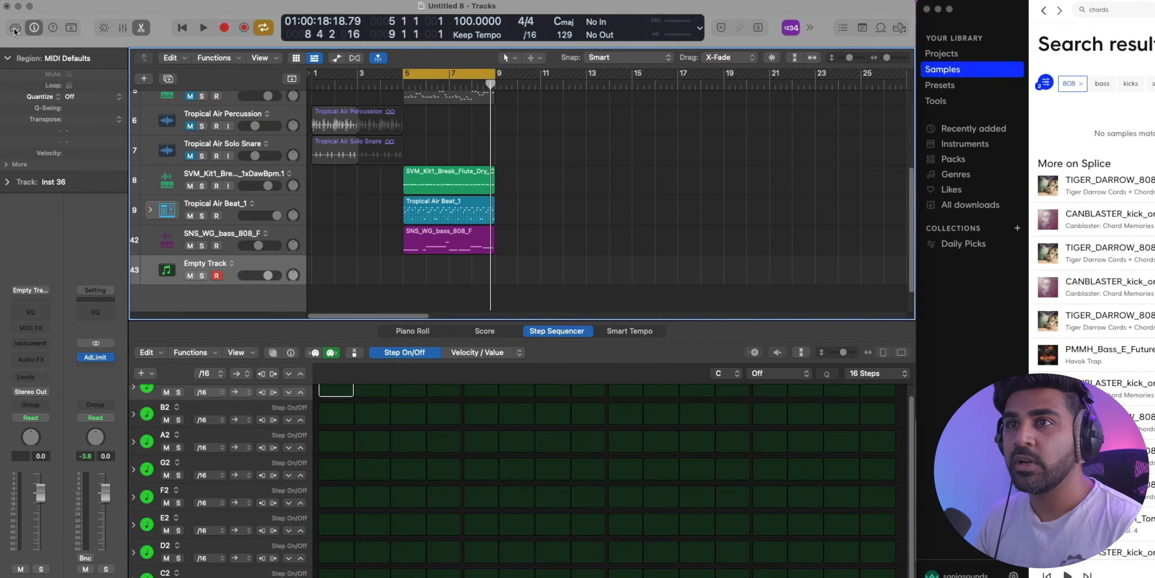
click(15, 28)
click(85, 169)
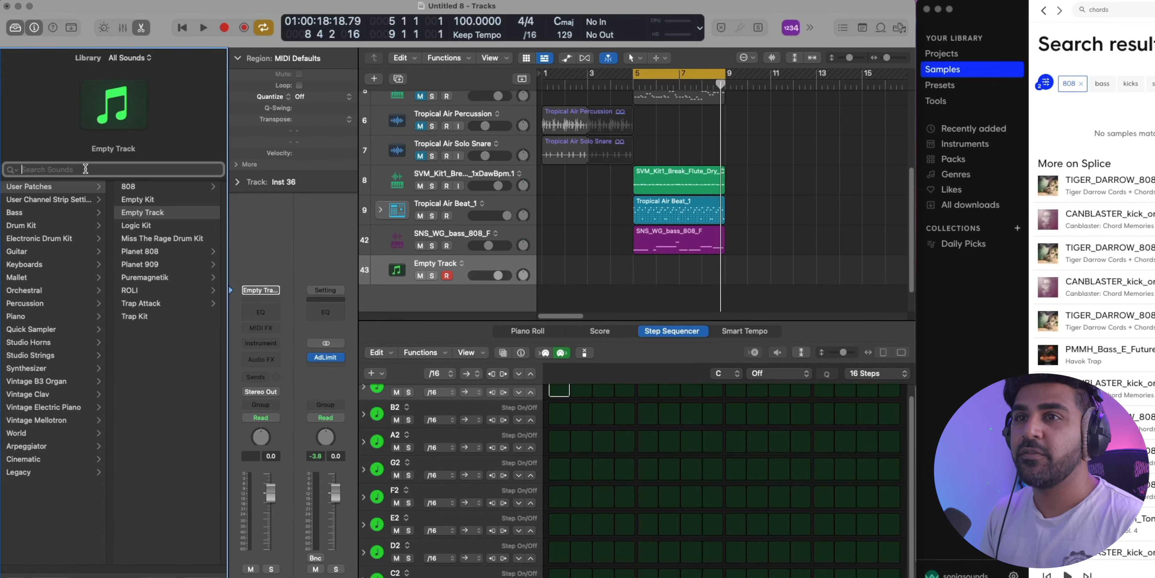
text(blue ca)
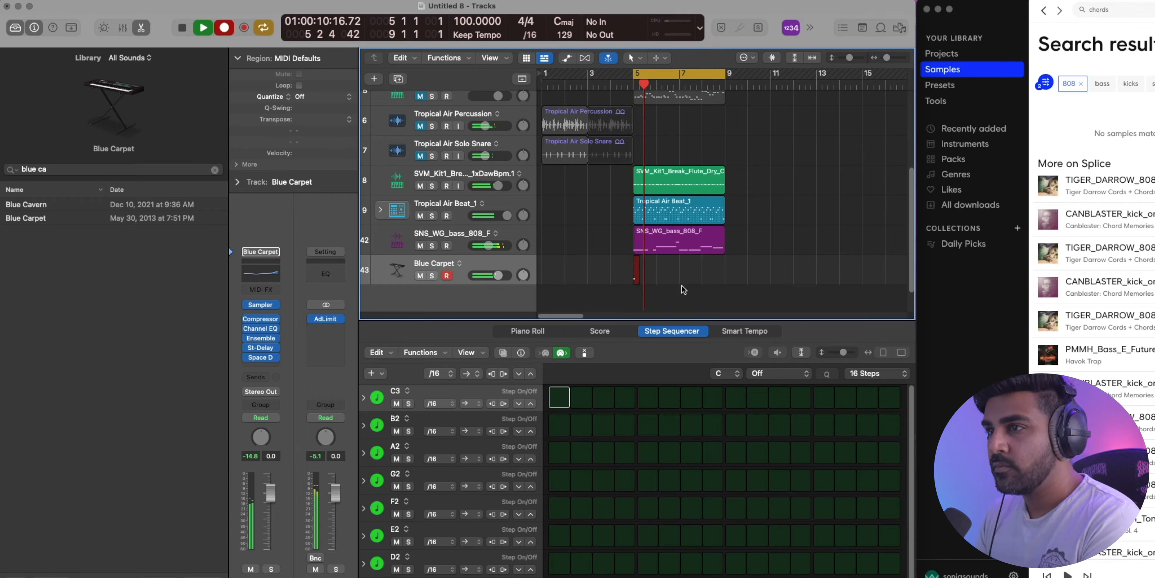
Step: Record a sustained Blue Carpet note over bars 5 to 9 while lowering the track's volume to -11.6 dB
drag(498, 276, 494, 276)
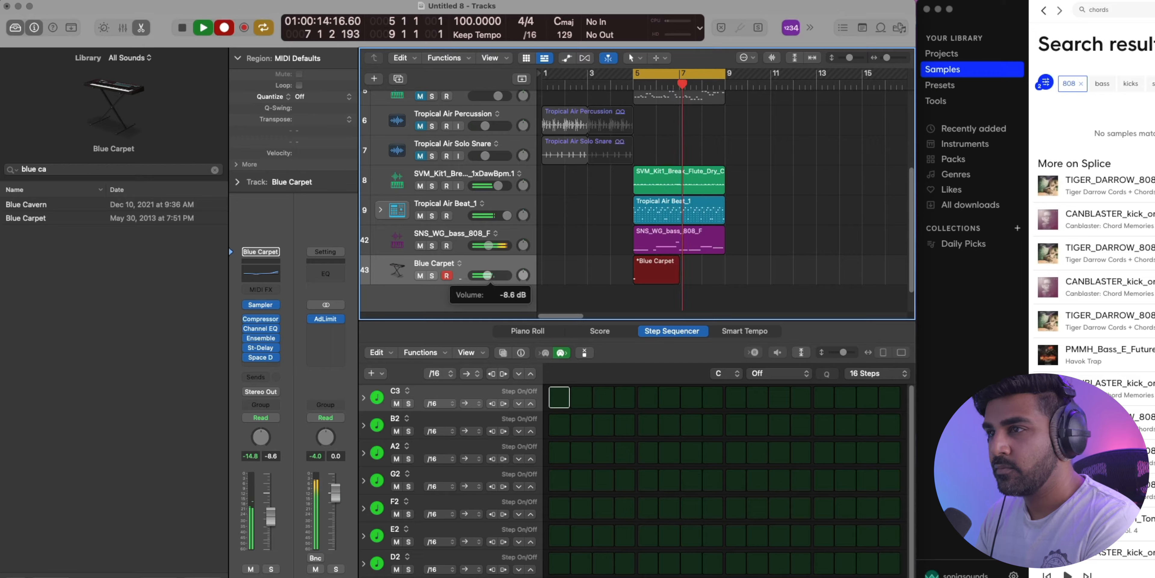
drag(485, 275, 454, 283)
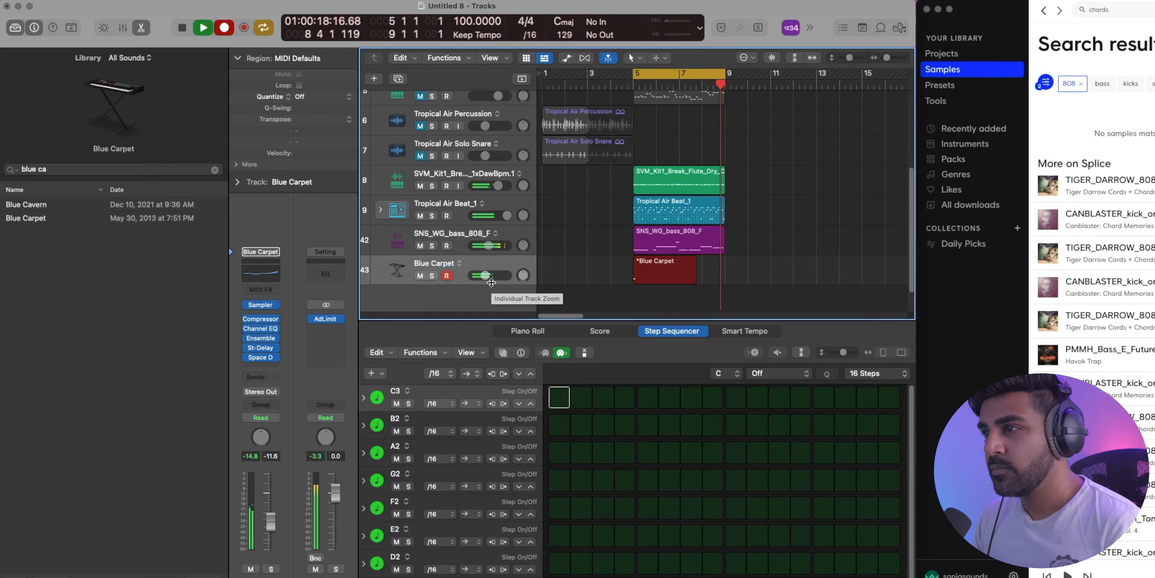
key(space)
key(space)
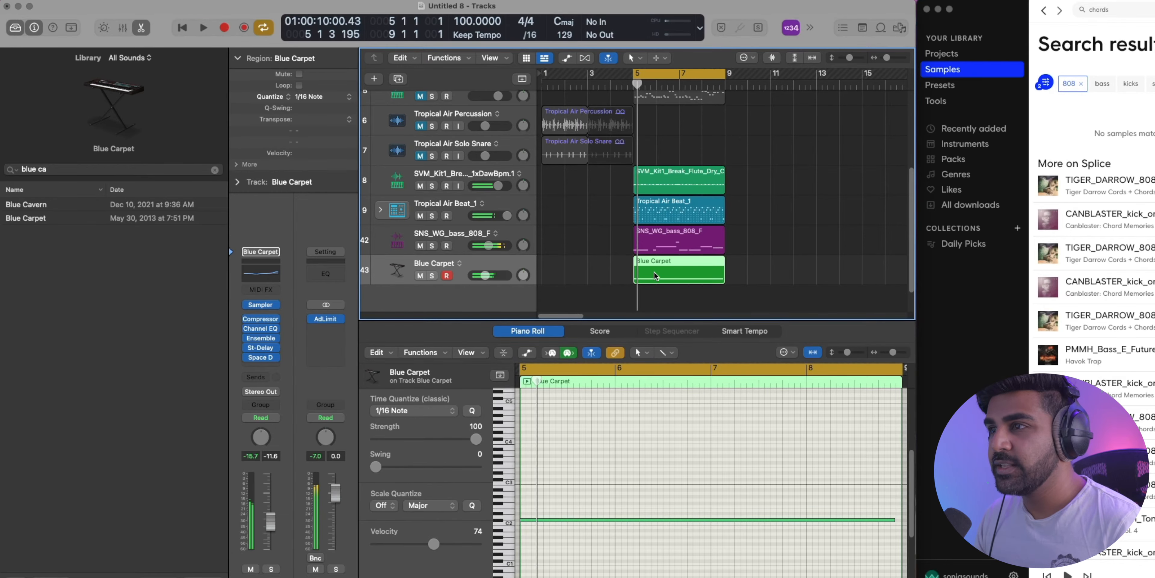
Step: Copy the Blue Carpet and bounced flute regions to bar 1 and set the cycle range to bars 1 to 5
drag(703, 275, 565, 277)
drag(689, 156, 570, 195)
drag(544, 75, 633, 74)
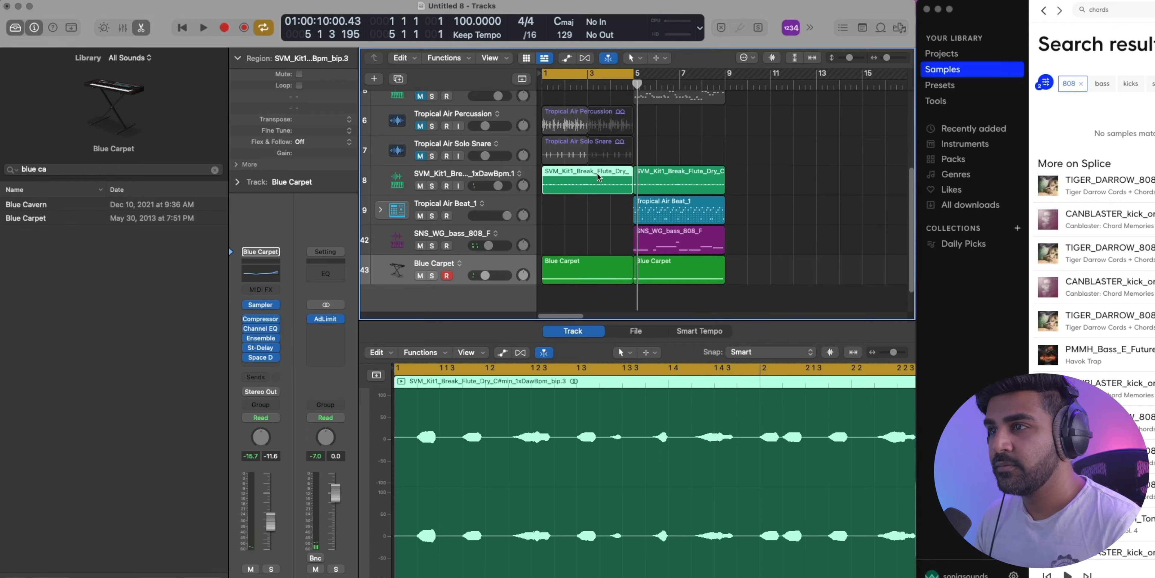
Step: Play the intro, lower the Blue Carpet volume to -12.8 dB, reduce the track height and stop playback
key(space)
drag(489, 274, 487, 274)
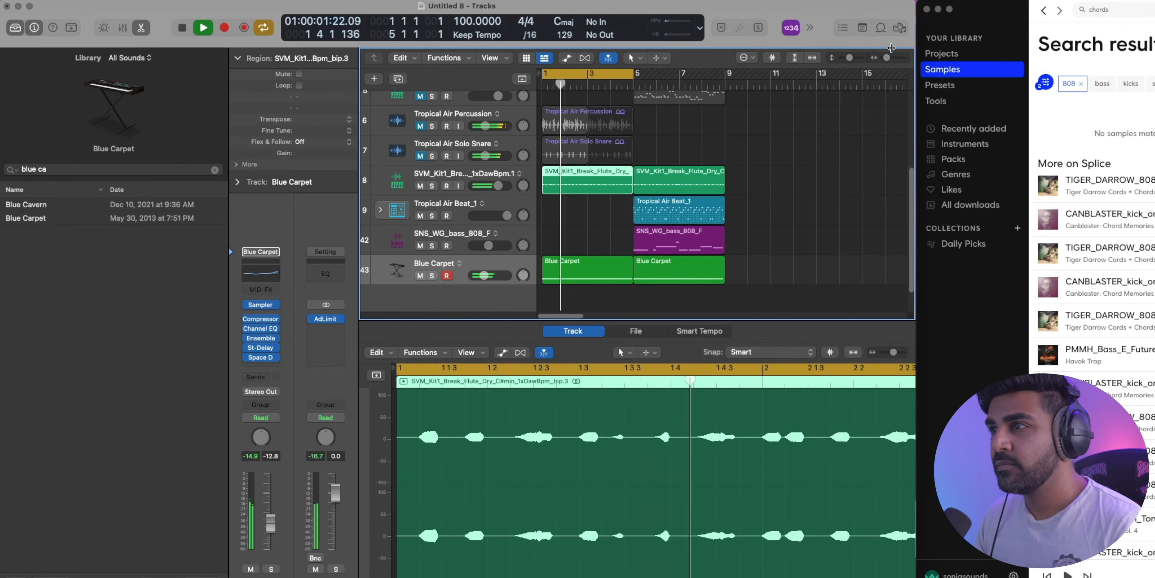
drag(850, 58, 845, 58)
key(space)
Step: Insert a Space Designer reverb on the bounced flute track, play the intro with it and close the plug-in window
click(494, 199)
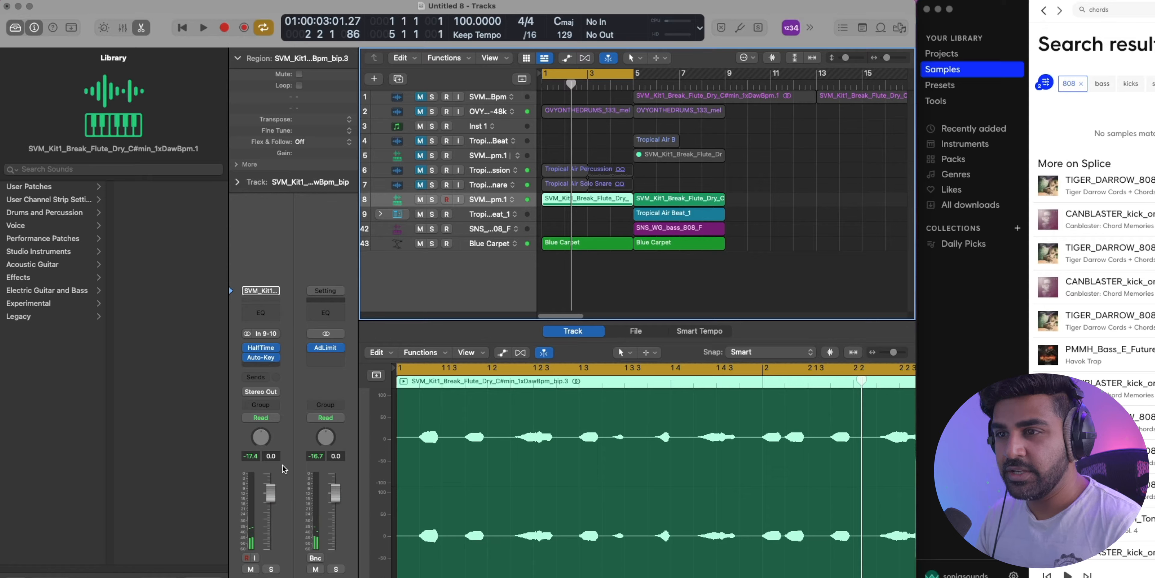
click(266, 366)
mouse_move(269, 528)
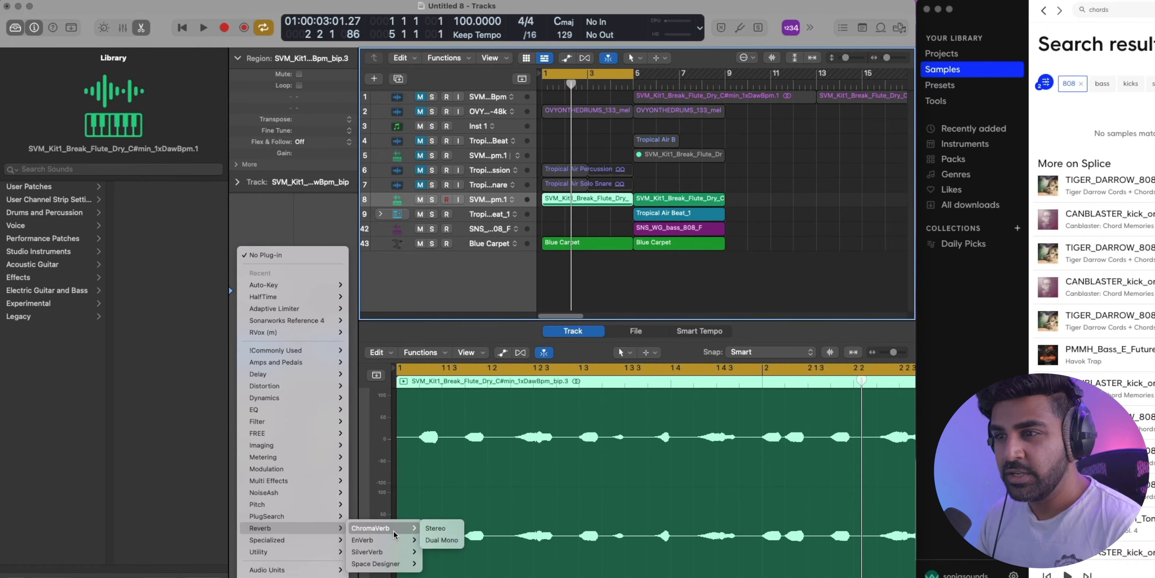
mouse_move(387, 564)
click(442, 564)
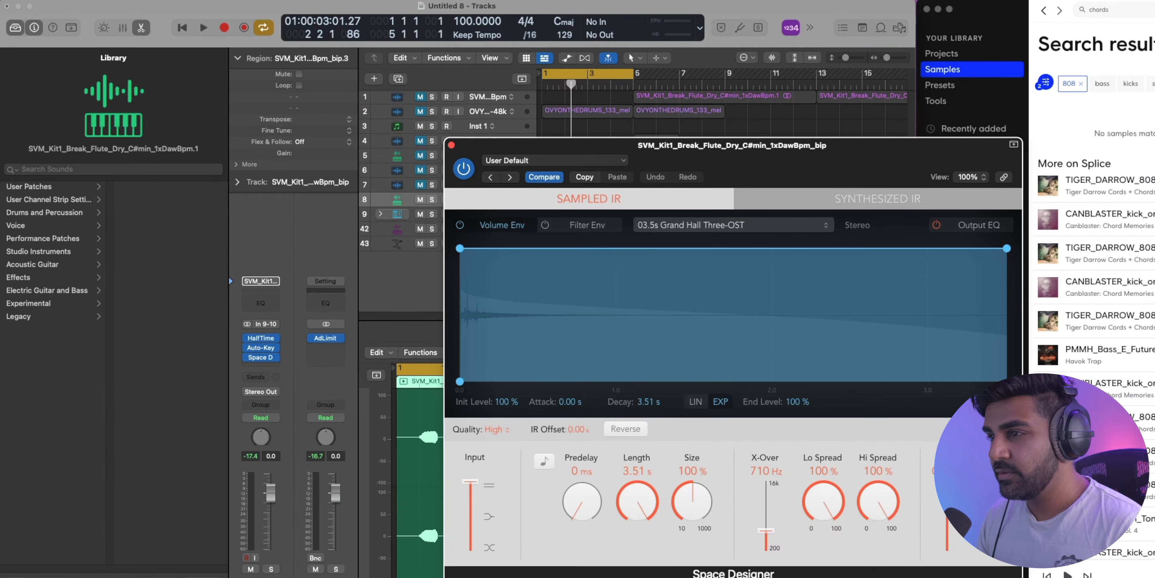
key(space)
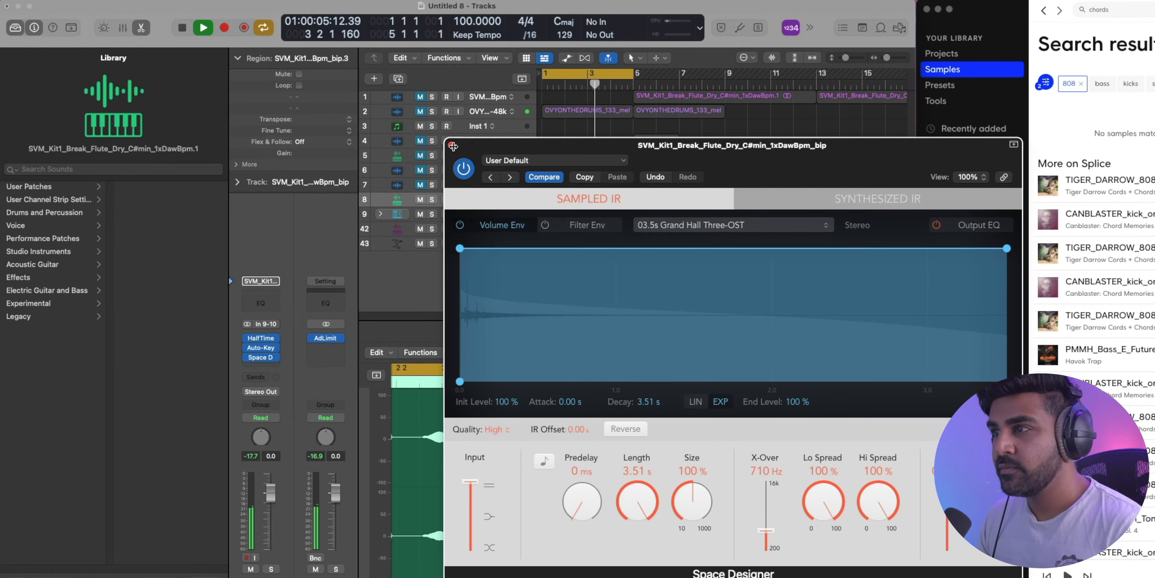
click(453, 146)
Step: Select the Tropical Air Beat_1 track, set the cycle range to bars 5 to 9 and listen to that section
click(481, 214)
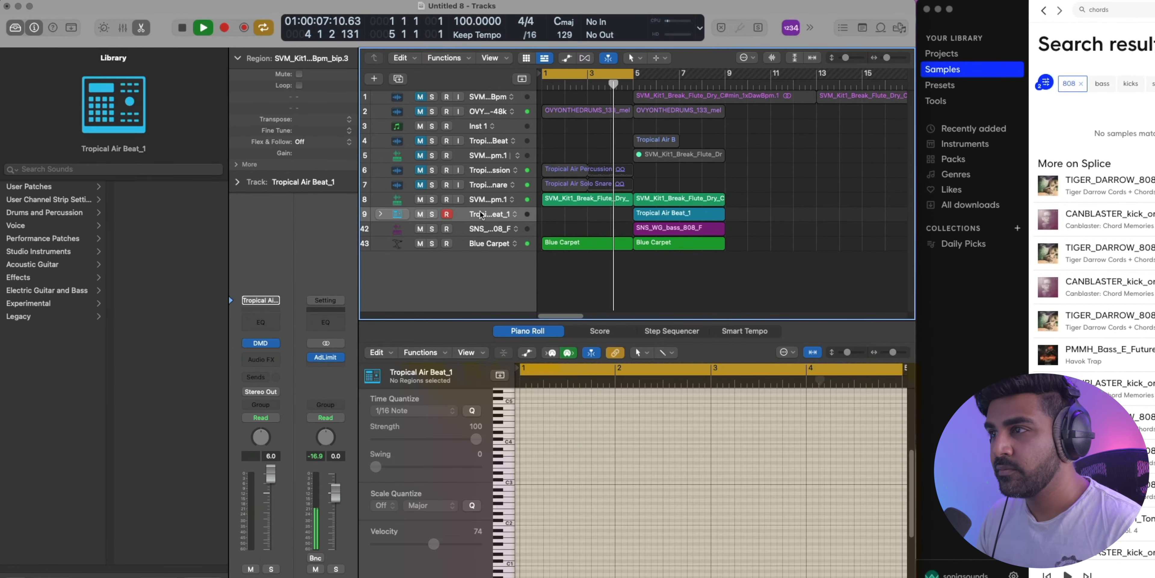
click(647, 75)
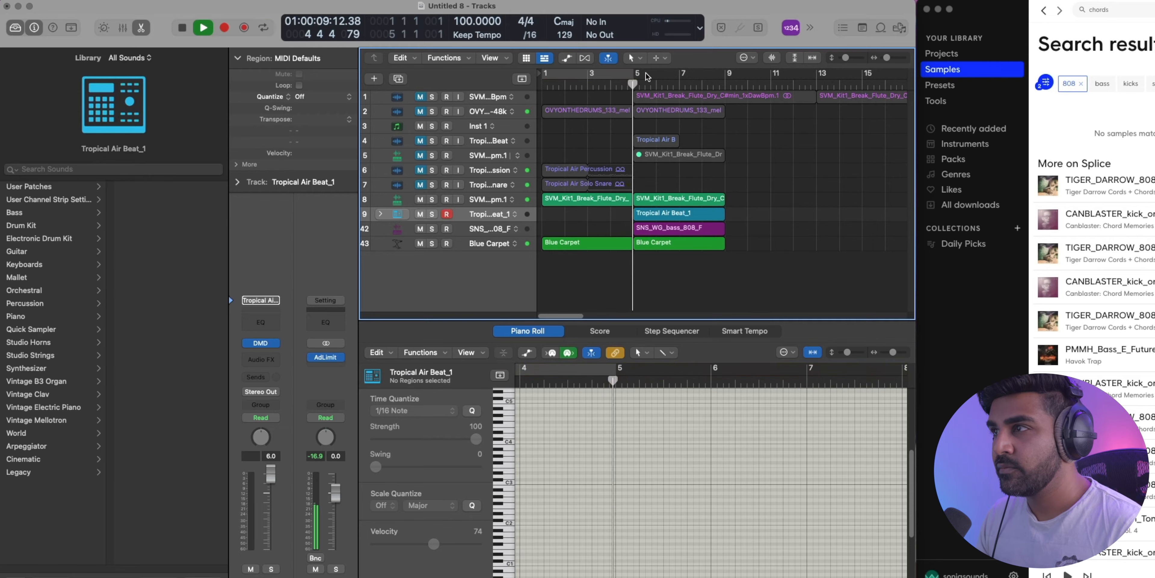
drag(647, 76, 725, 76)
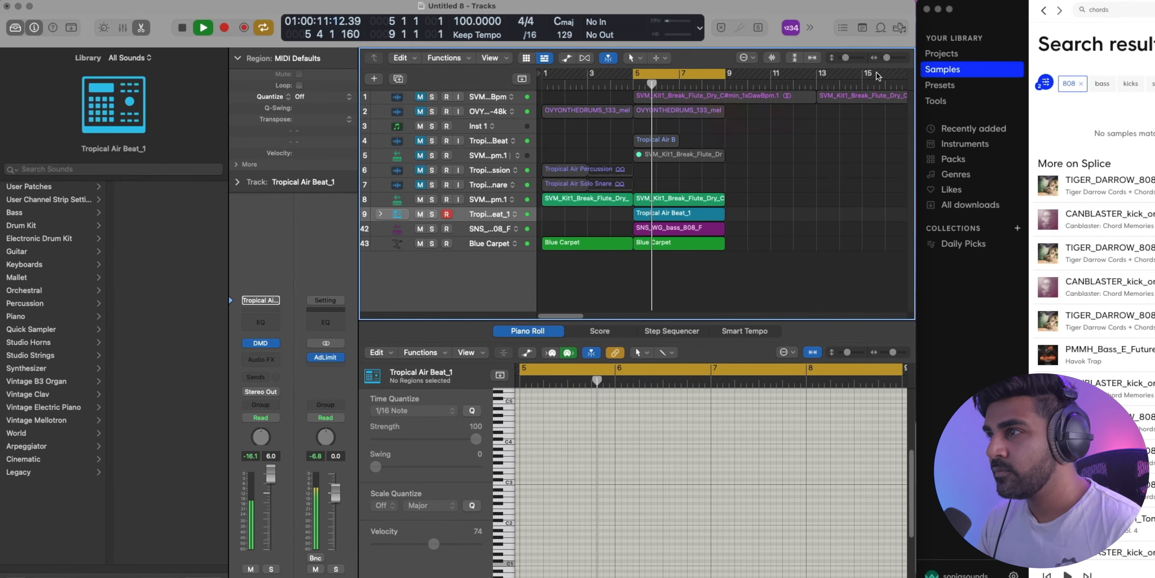
drag(846, 58, 847, 58)
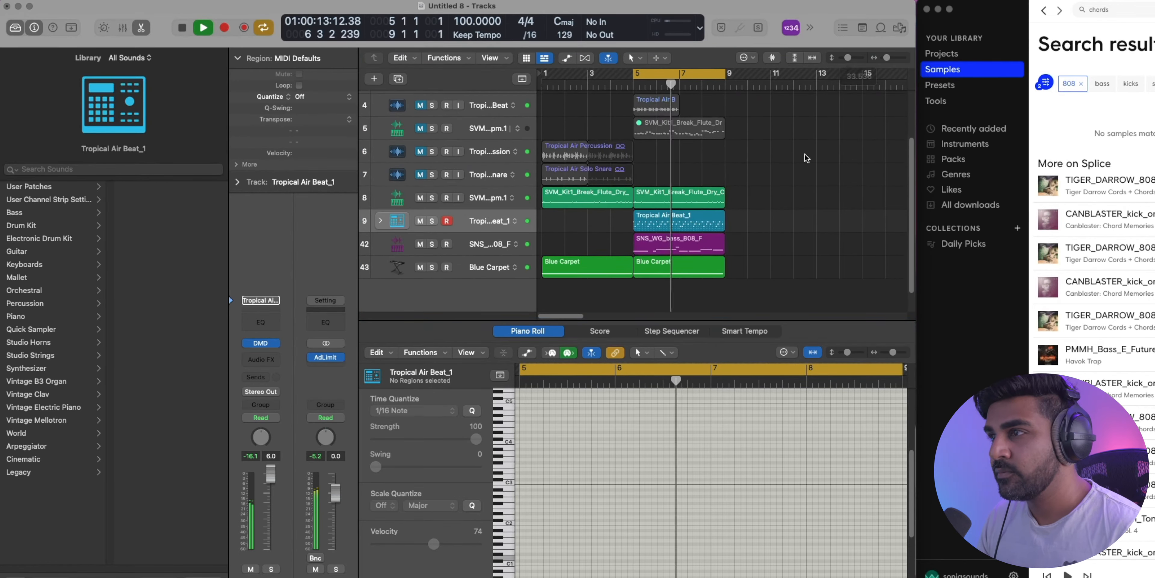
scroll(770, 254, down, 2)
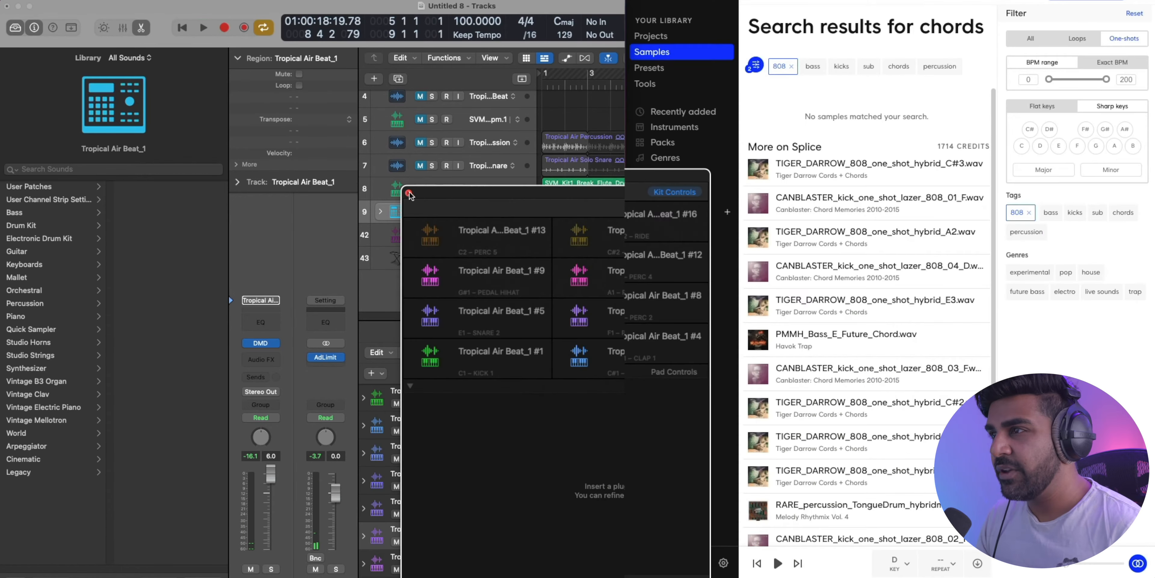
Step: Reopen Drum Machine Designer on the Tropical Air Beat_1 track and filter the Ovy On The Drums Koala pack in Splice to drum one-shots
click(410, 195)
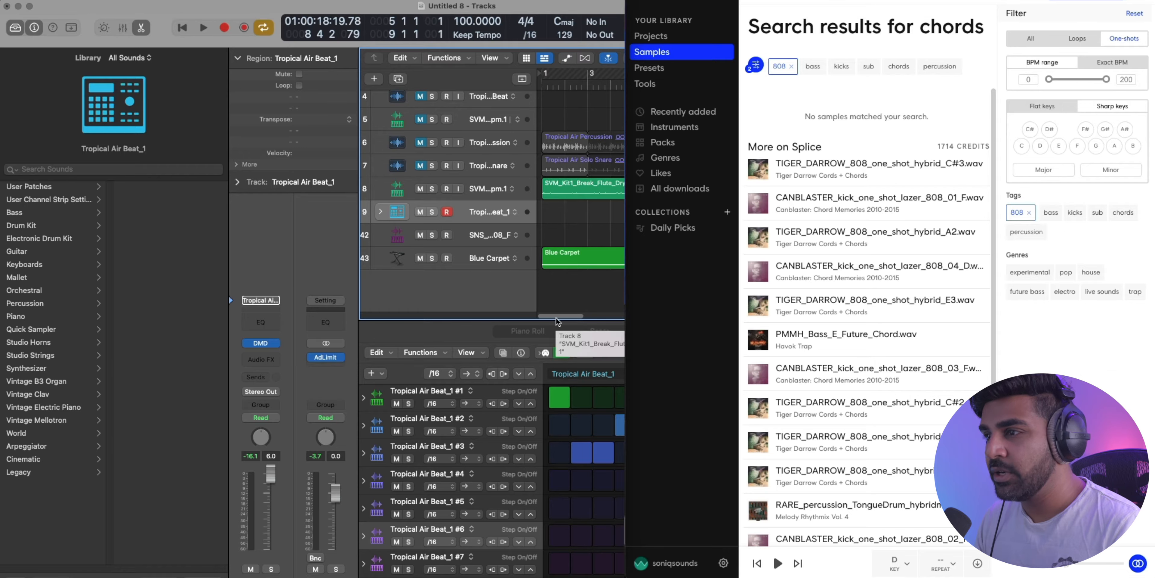
click(259, 344)
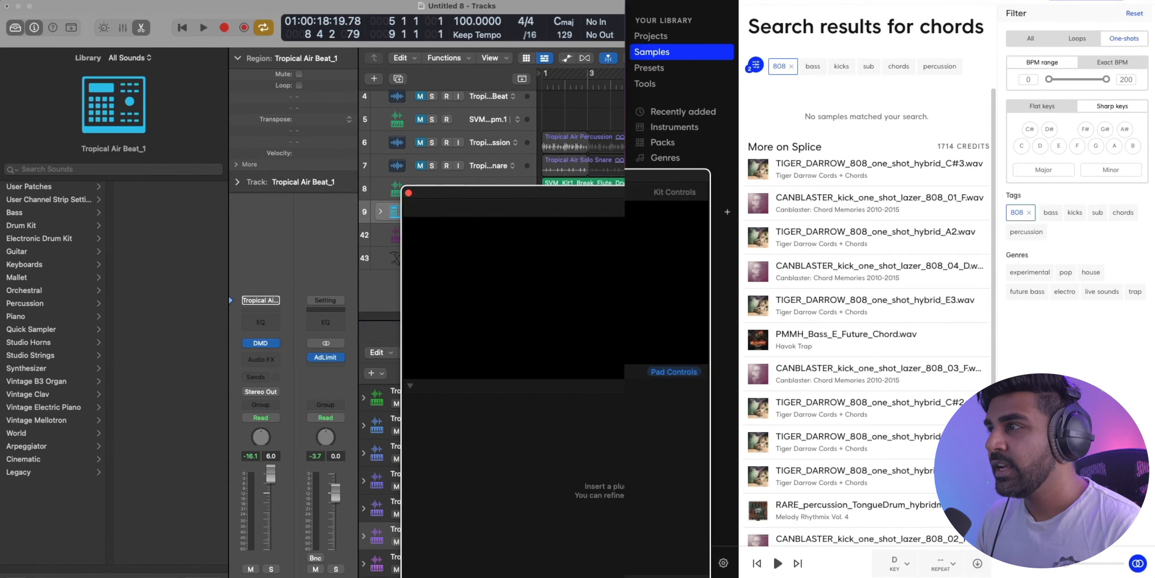
click(658, 69)
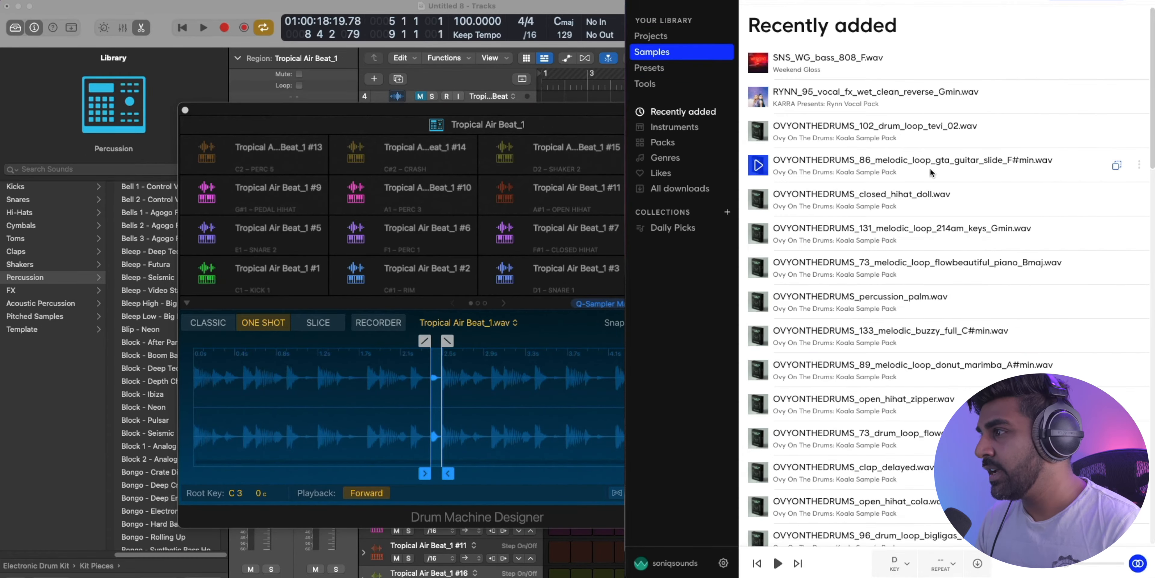
click(807, 206)
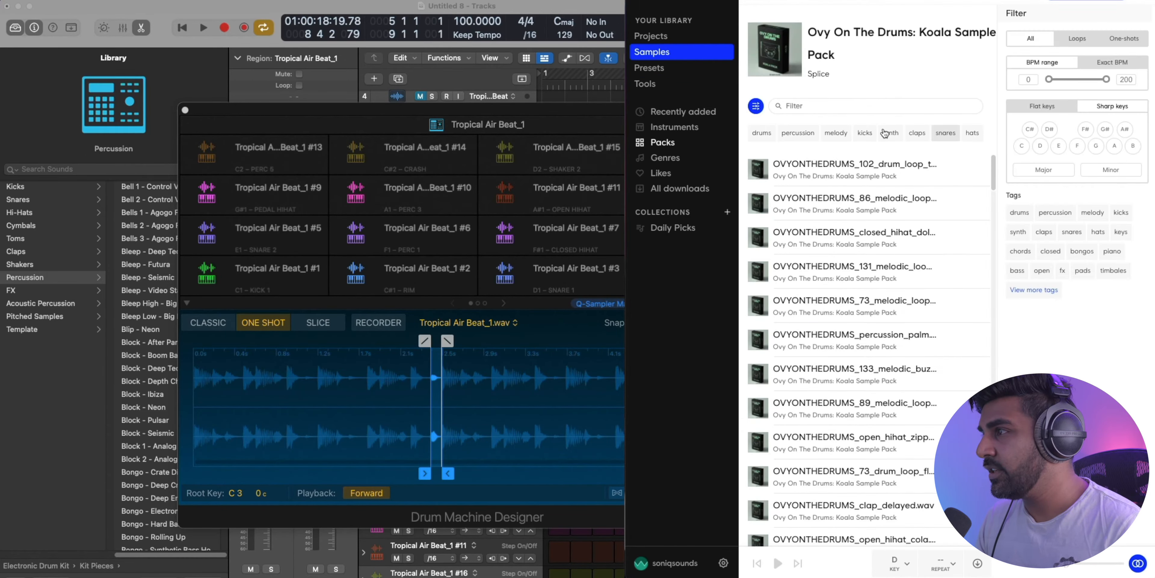
click(762, 132)
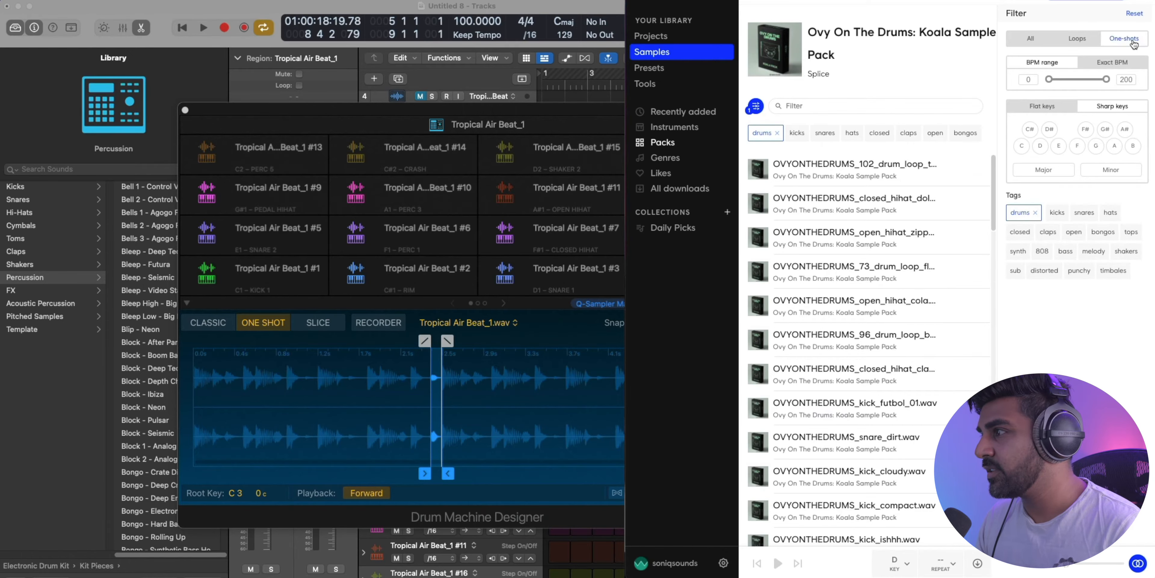
Step: Load OVYONTHEDRUMS_kick_futbol_02.wav onto the Kick 1 pad and OVYONTHEDRUMS_snare_parce.wav onto the Rim pad, and lower the snare pad's volume
scroll(779, 339, down, 7)
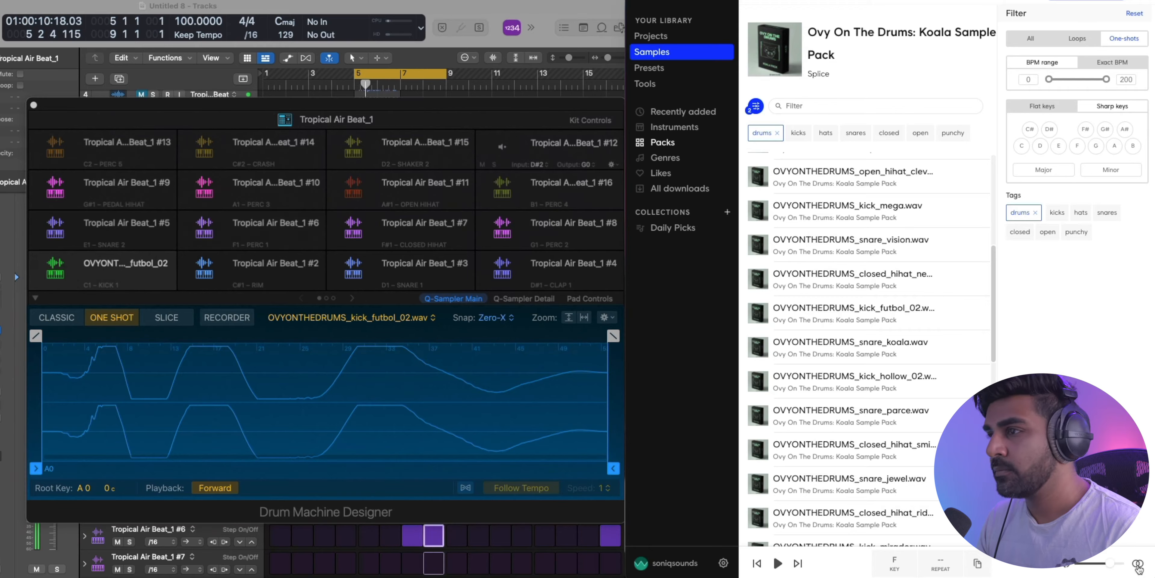
click(758, 419)
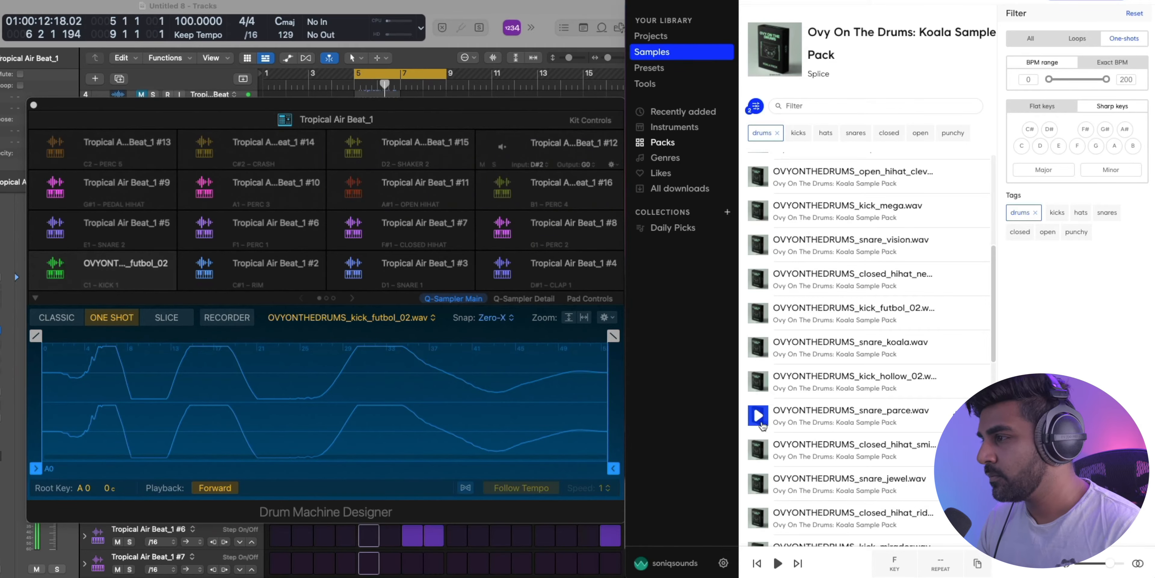
drag(823, 414, 309, 265)
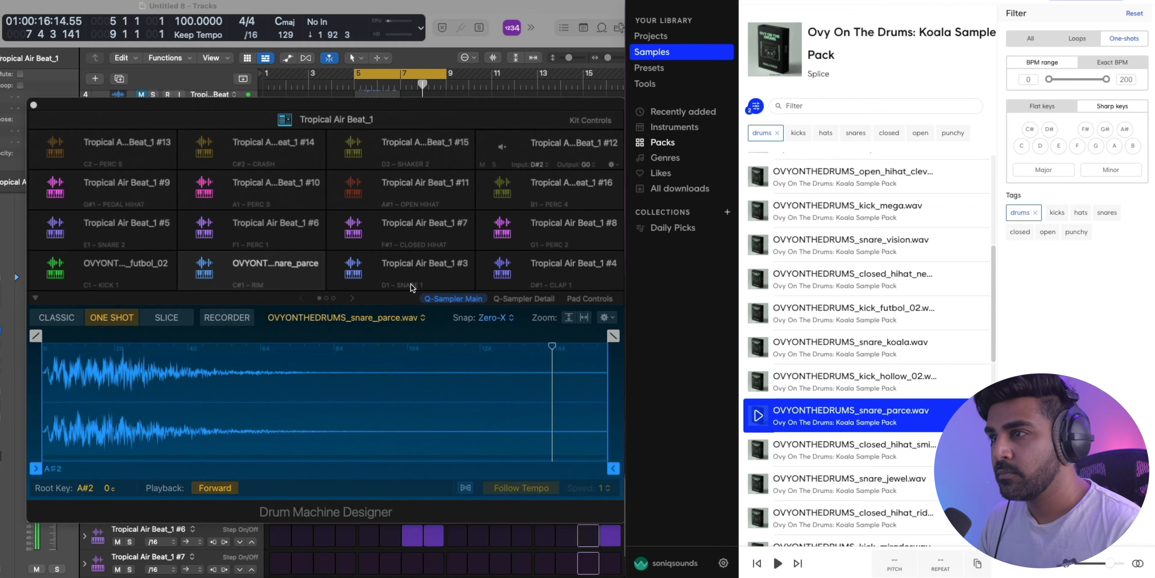
click(555, 298)
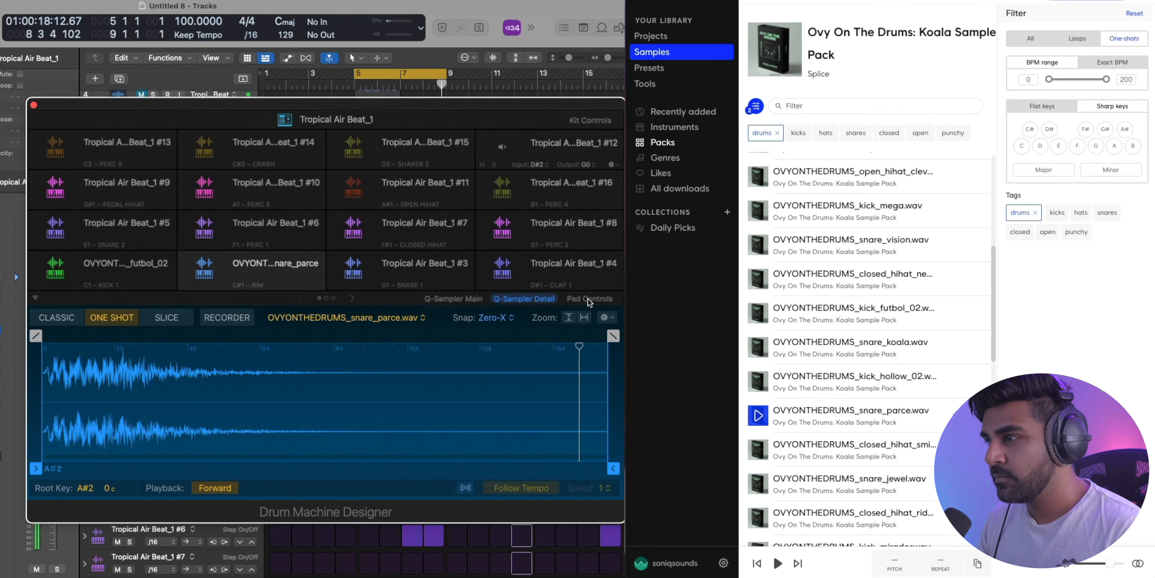
click(589, 300)
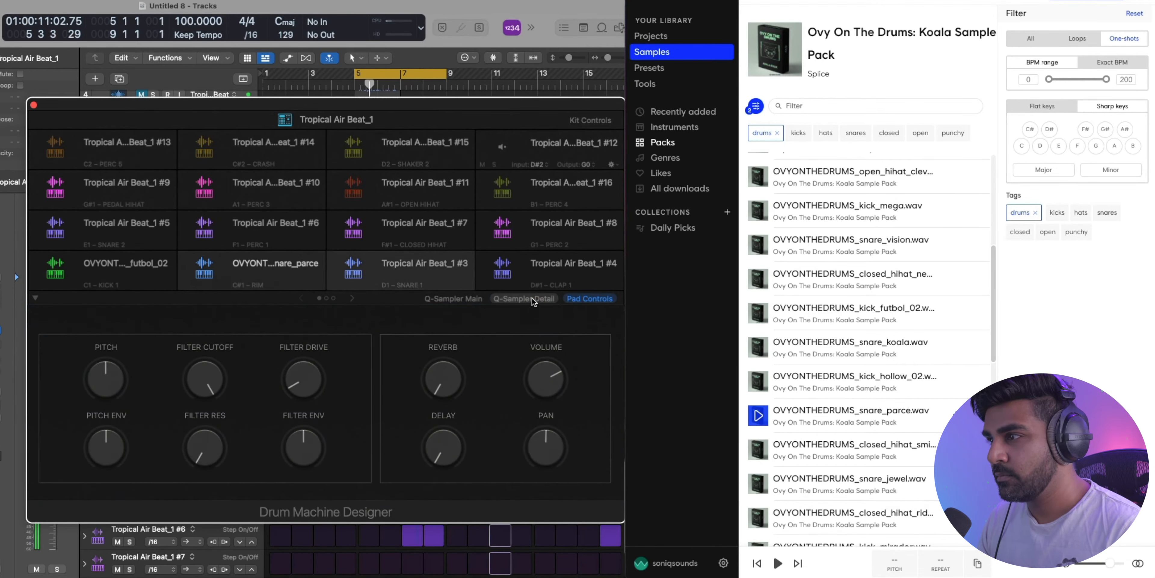
drag(553, 385, 556, 401)
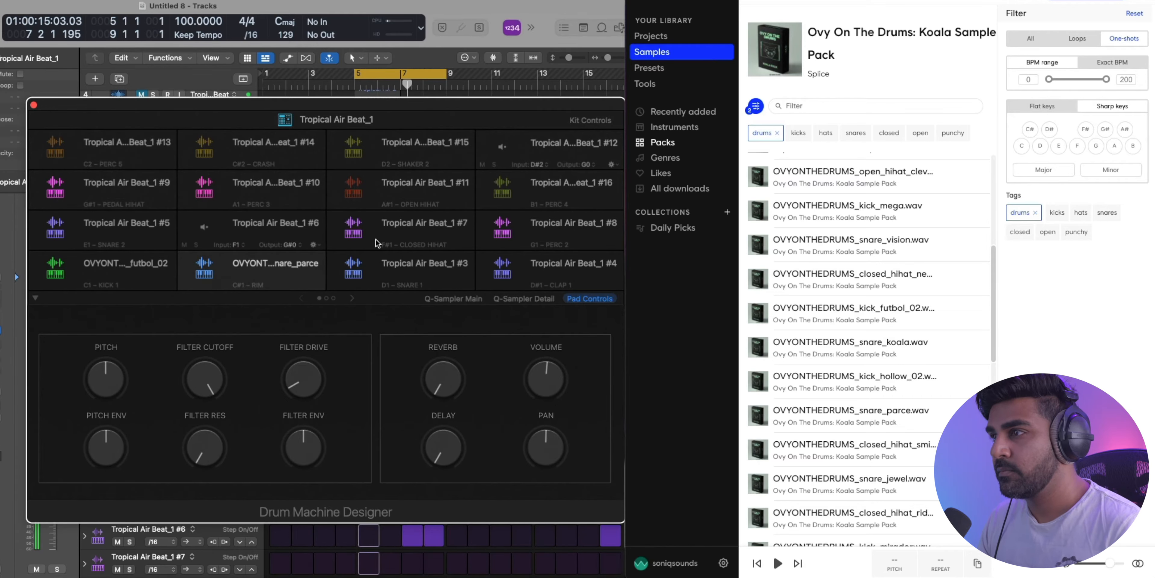
Step: Load the OVYONTHEDRUMS closed_hihat_smiley sample onto the Perc 1 pad and closed_hihat_riddle onto the Snare 1 pad
click(434, 269)
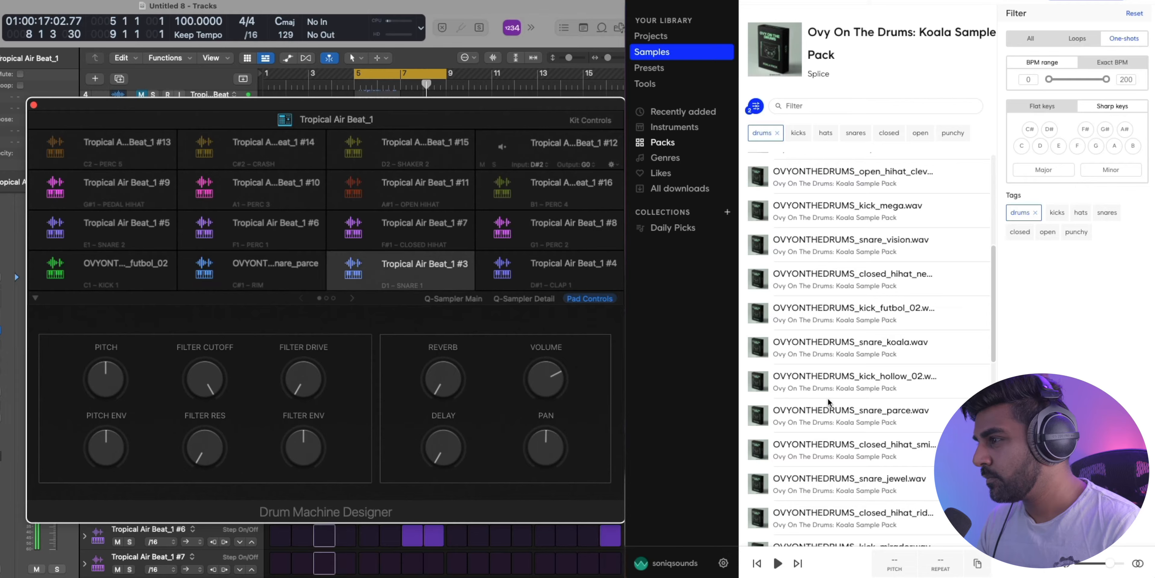
drag(815, 447, 322, 241)
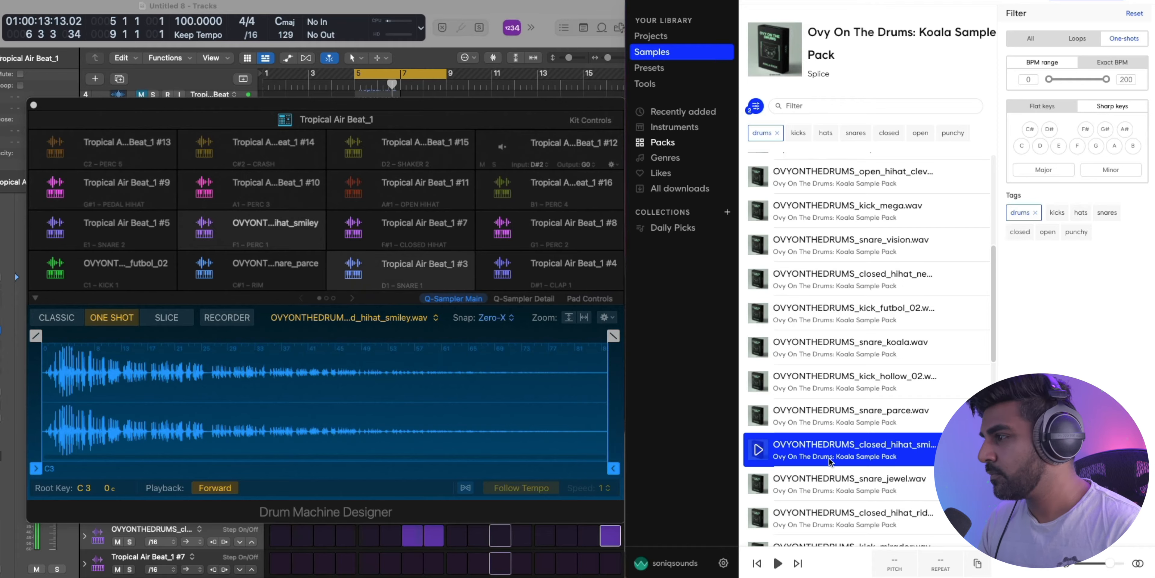
drag(812, 518, 435, 265)
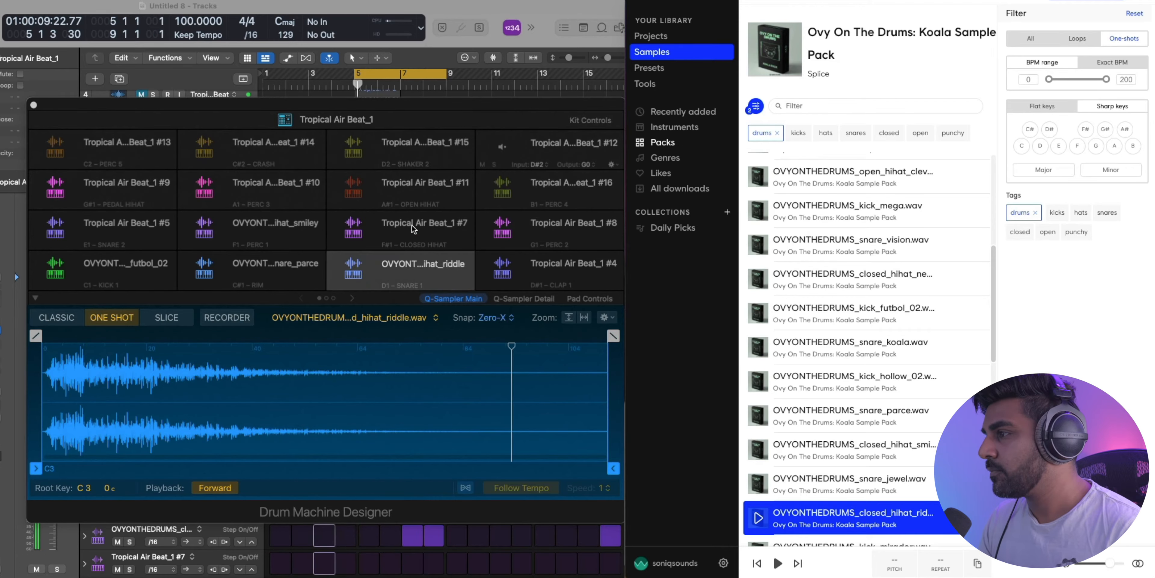
Step: Search the Koala pack for perc among the one-shots without the drums tag
scroll(846, 322, down, 5)
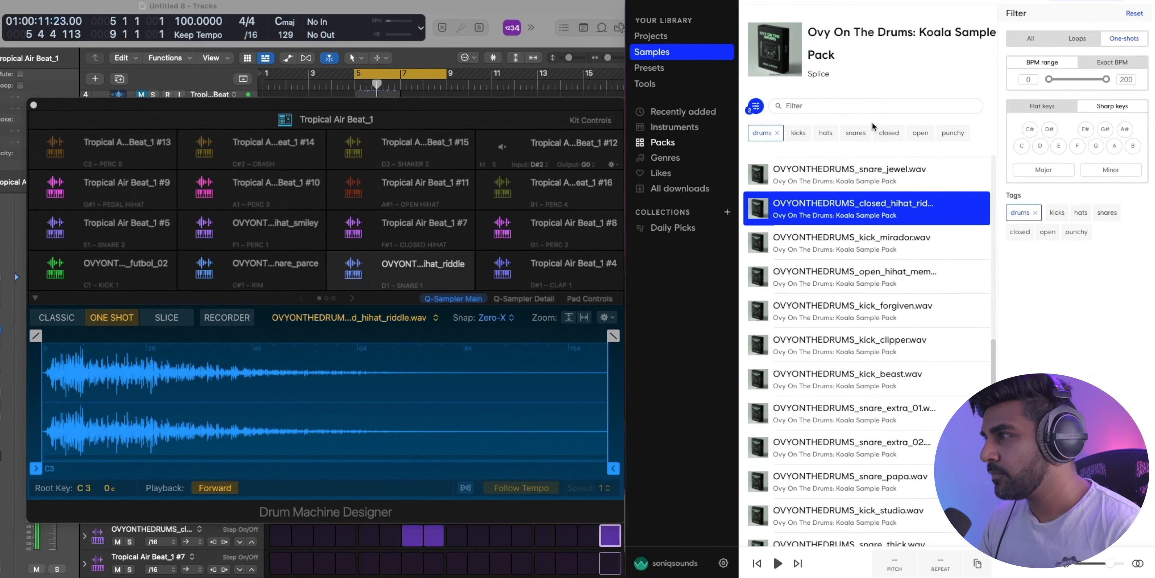
click(823, 105)
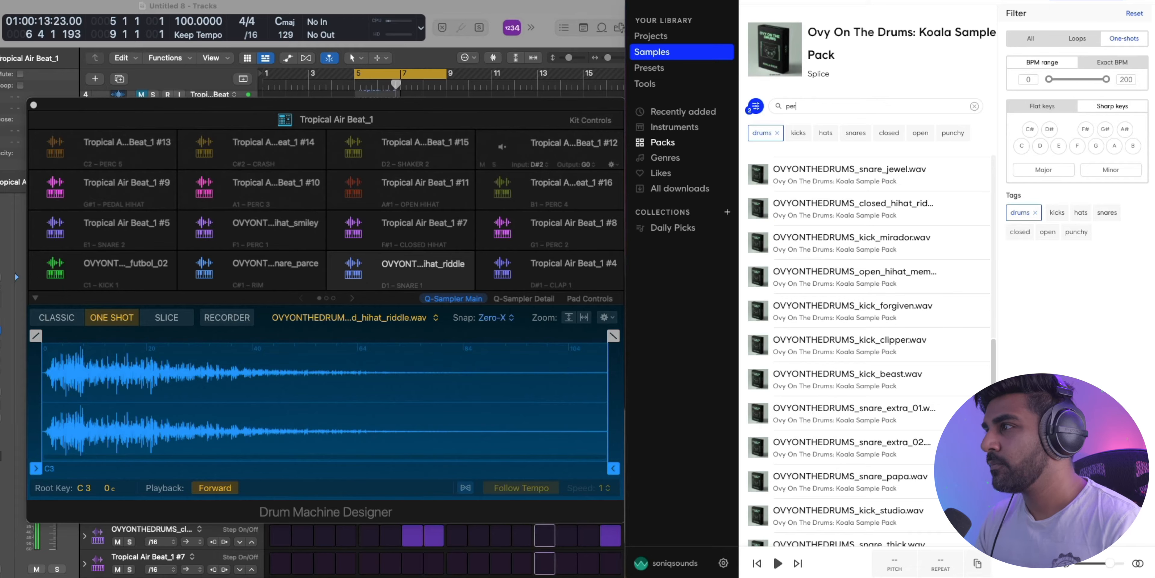
text(perc)
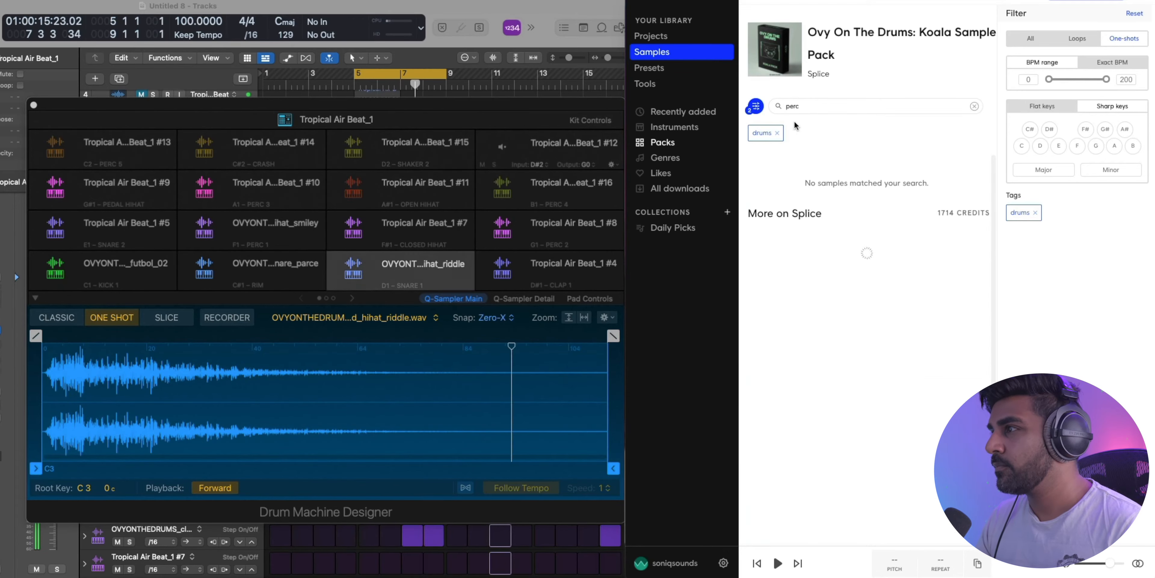
click(778, 132)
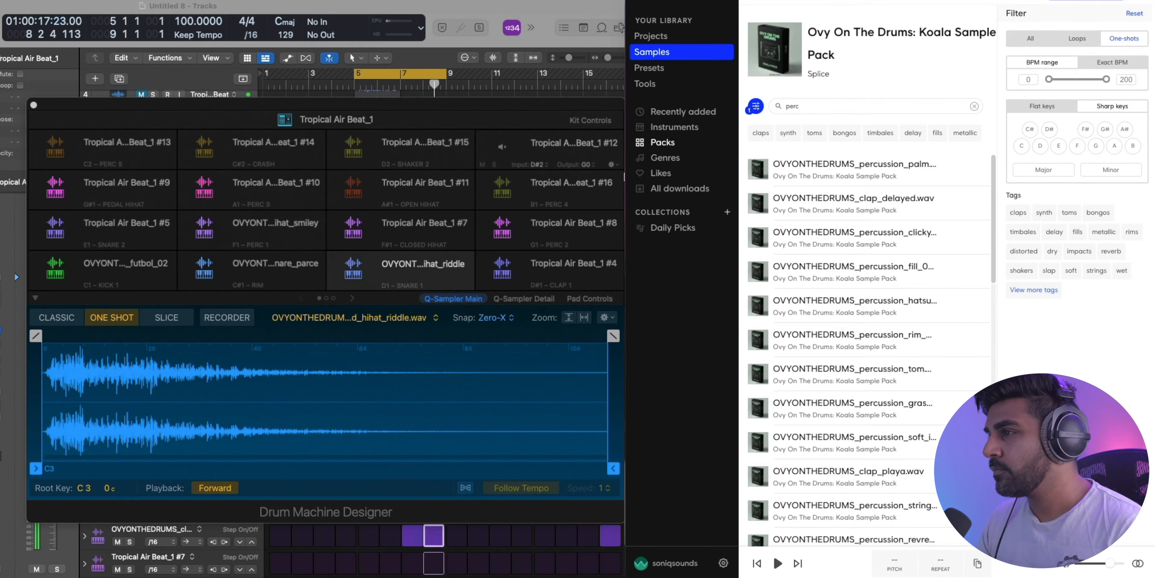
Step: Hide the Drum Machine Designer and create a Quick Sampler (Original) track from the OVYONTHEDRUMS_percussion_clicky sample
click(148, 157)
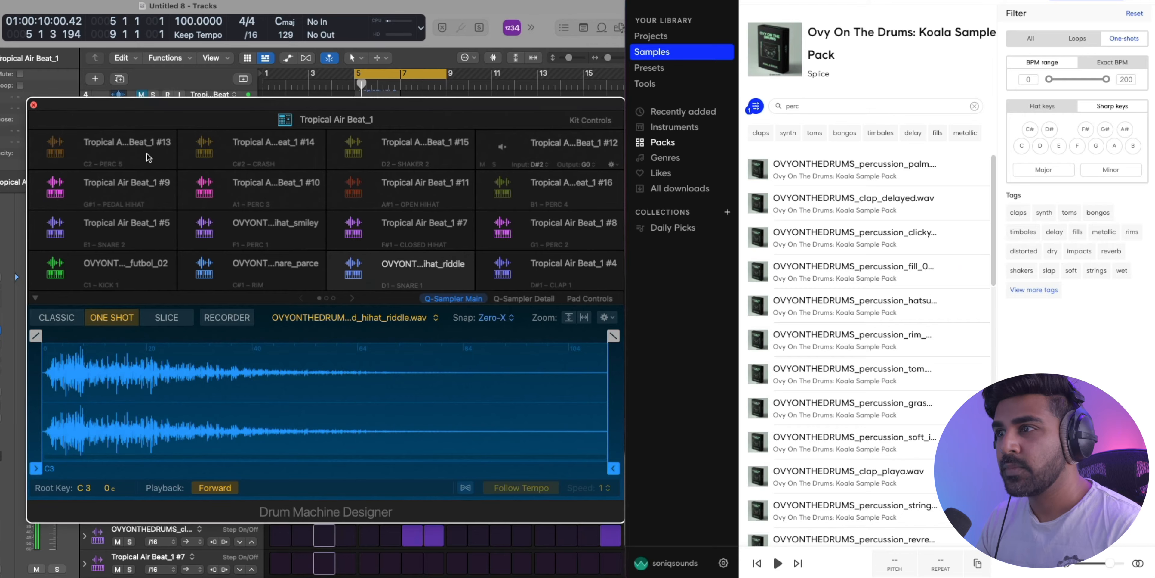
key(v)
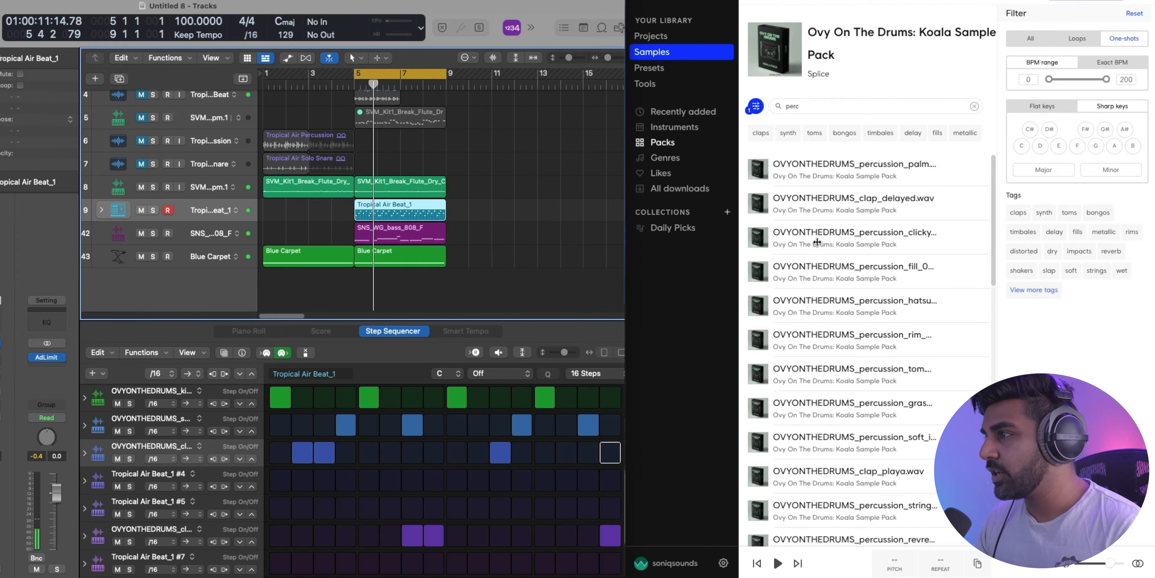
drag(816, 232, 158, 220)
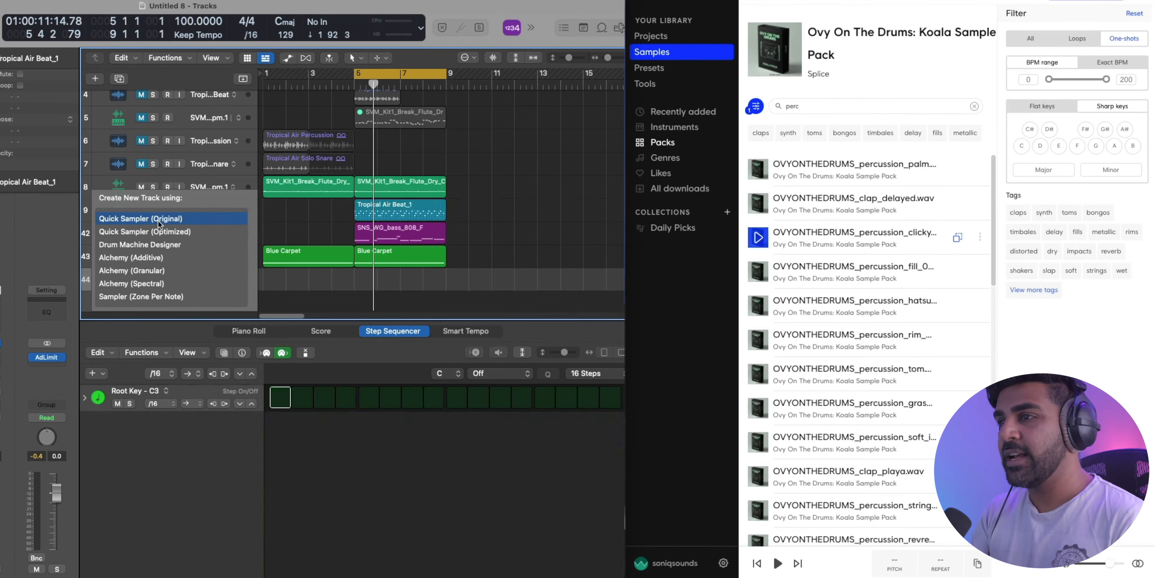
click(158, 219)
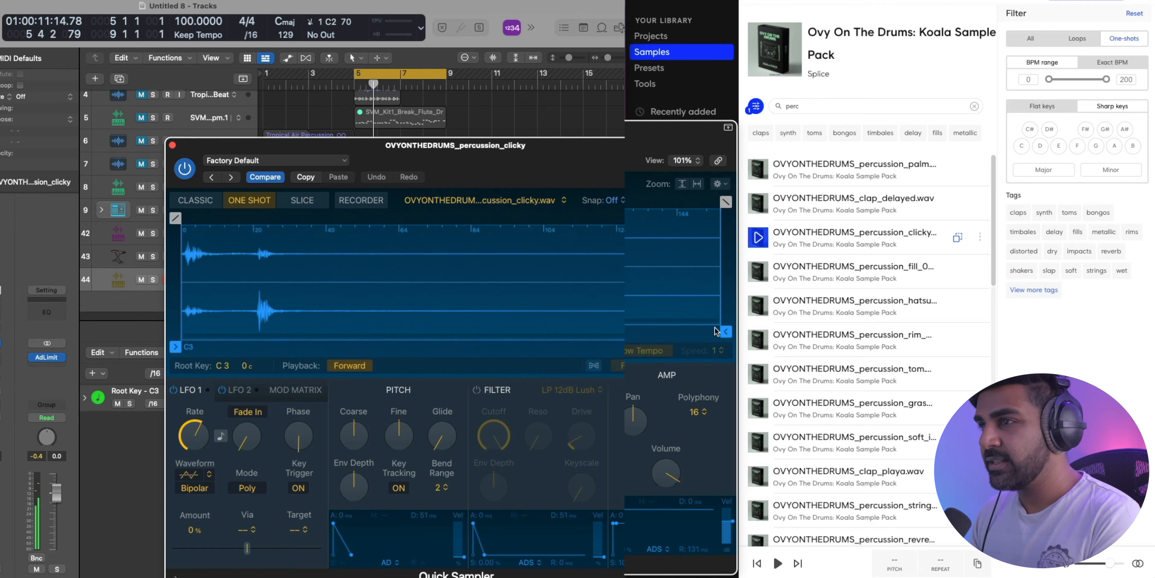
Step: Trim the clicky percussion sample to start at 0.02 s and end at 0.036 s, and close Quick Sampler
mouse_move(732, 333)
mouse_down()
mouse_move(247, 333)
mouse_move(323, 339)
mouse_move(313, 339)
mouse_up()
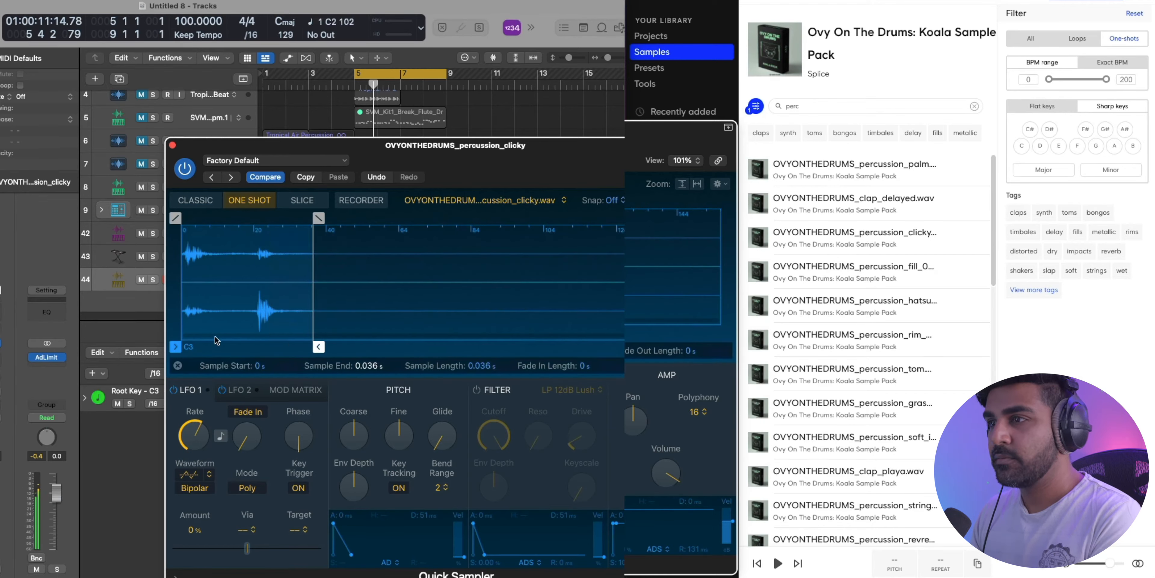
drag(176, 347, 257, 339)
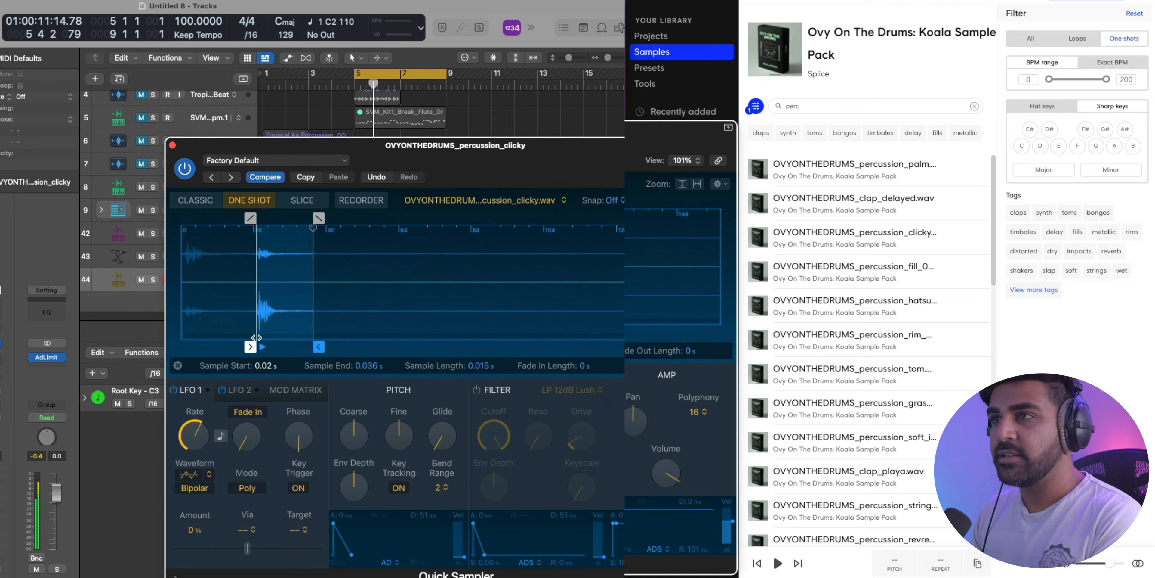
click(174, 145)
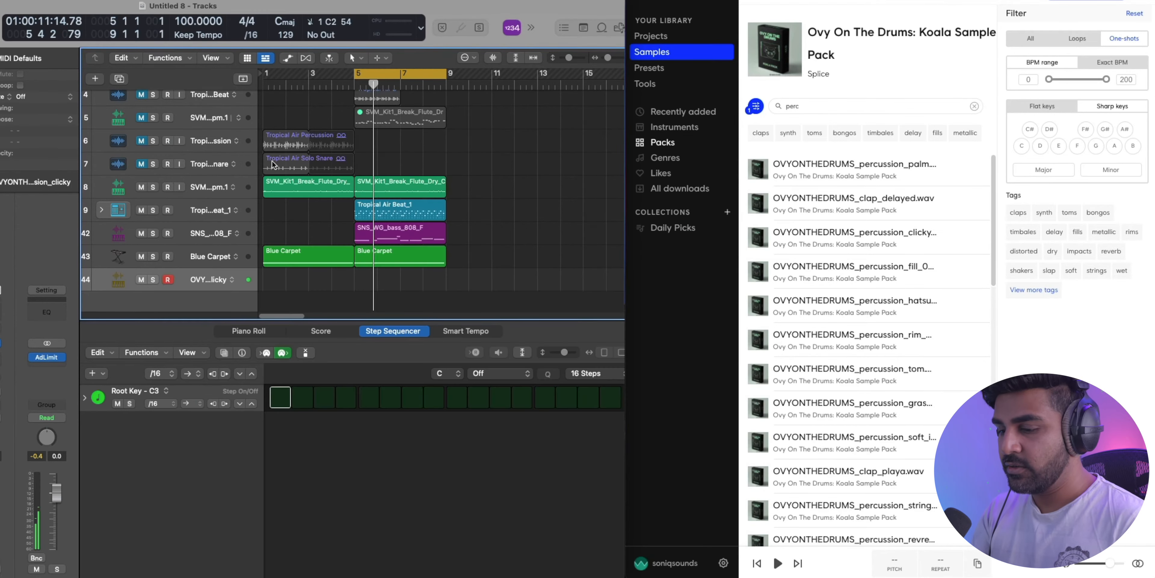
Step: Create a pattern region at bar 5 on the clicky percussion track with hits on steps 3, 4, 5, 7, 11 and 15
right_click(363, 280)
click(439, 296)
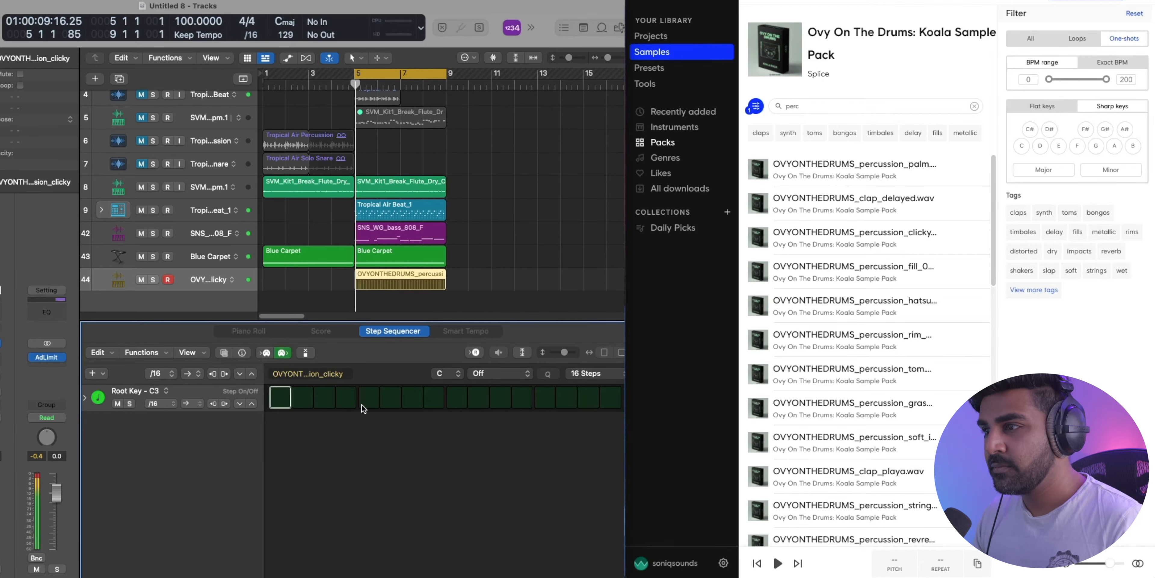
click(371, 404)
click(411, 403)
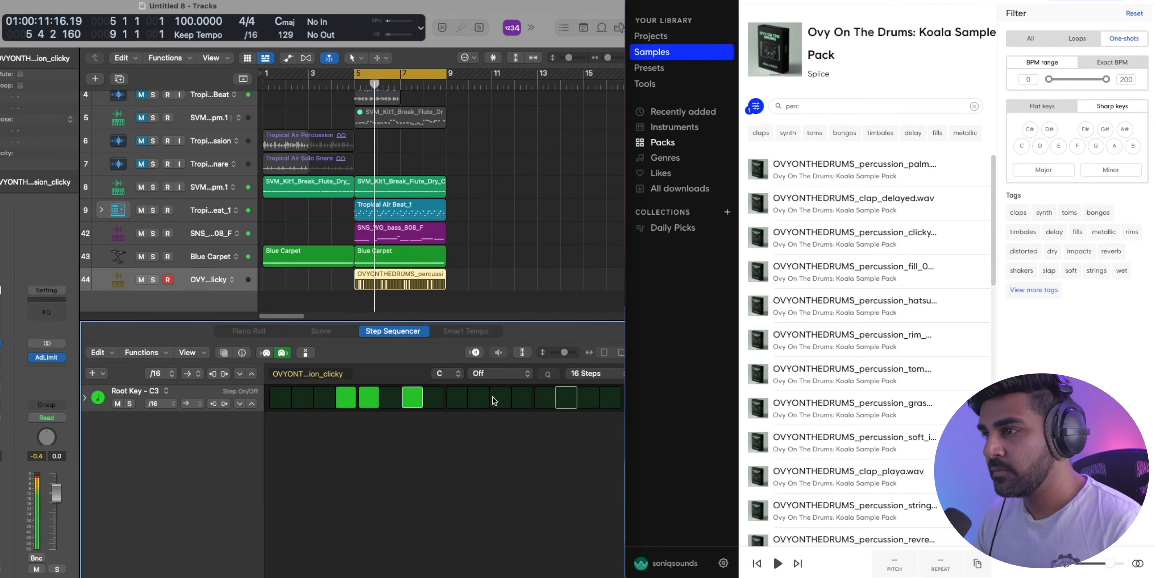
click(500, 400)
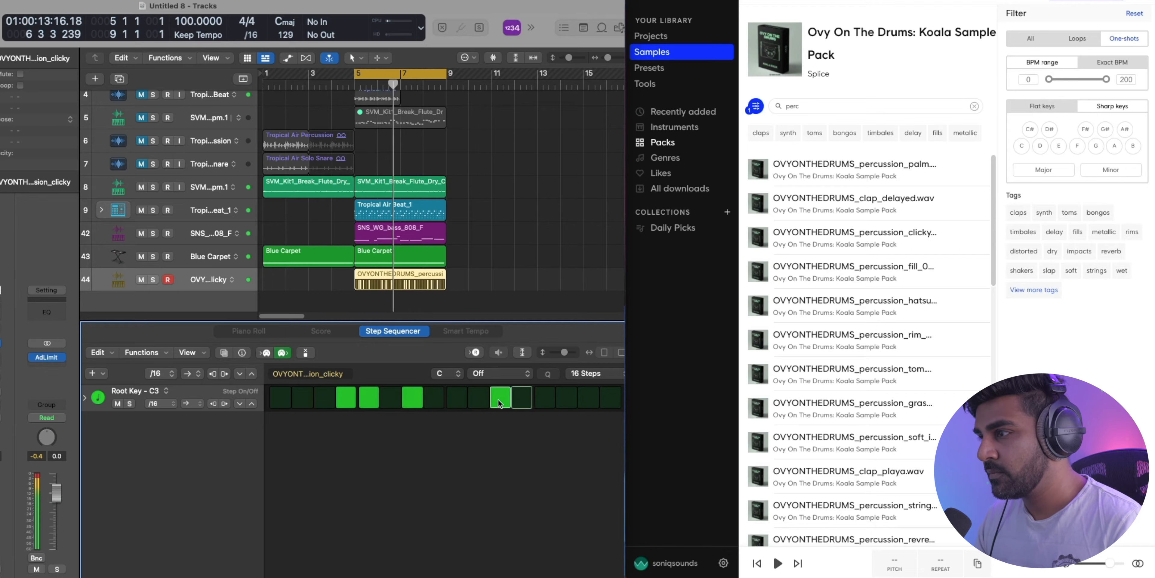
click(586, 402)
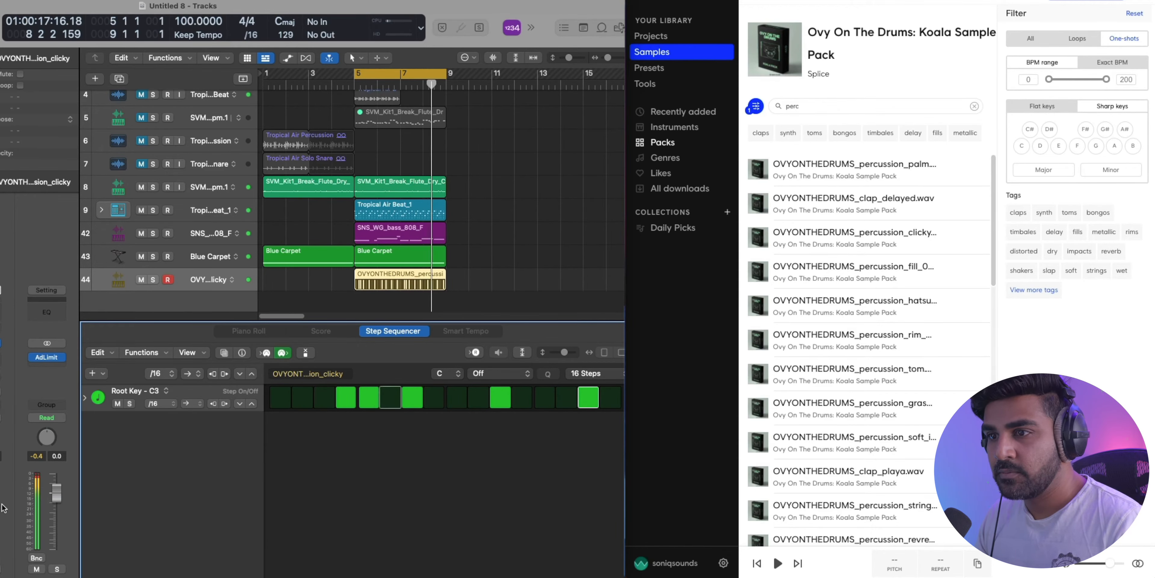
click(329, 403)
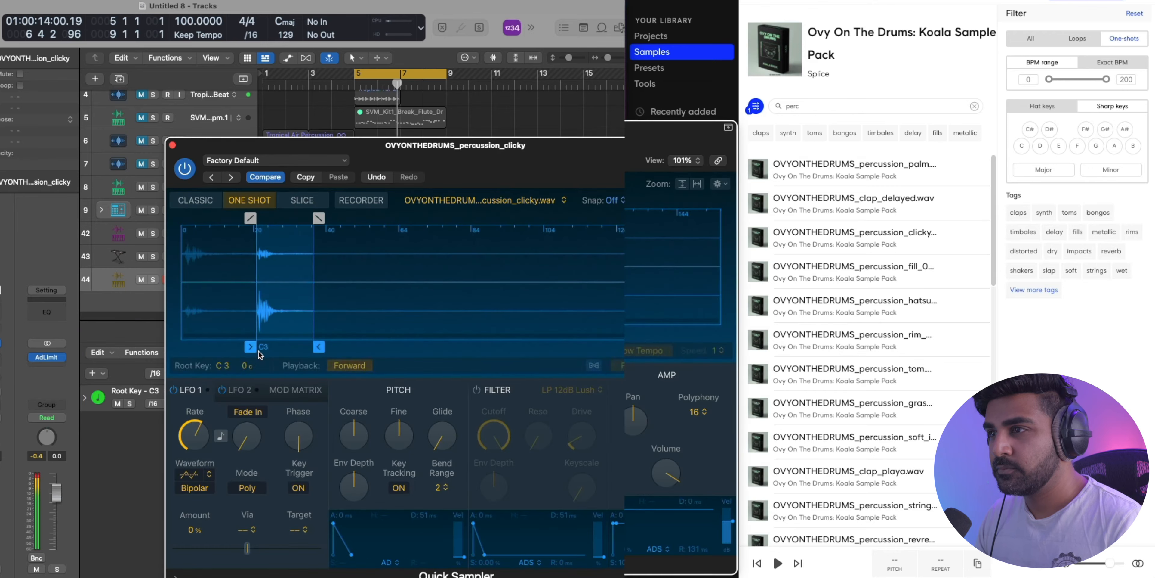
Step: Set the clicky percussion's sample start back to 0 s, close Quick Sampler and stop playback
drag(254, 348, 109, 332)
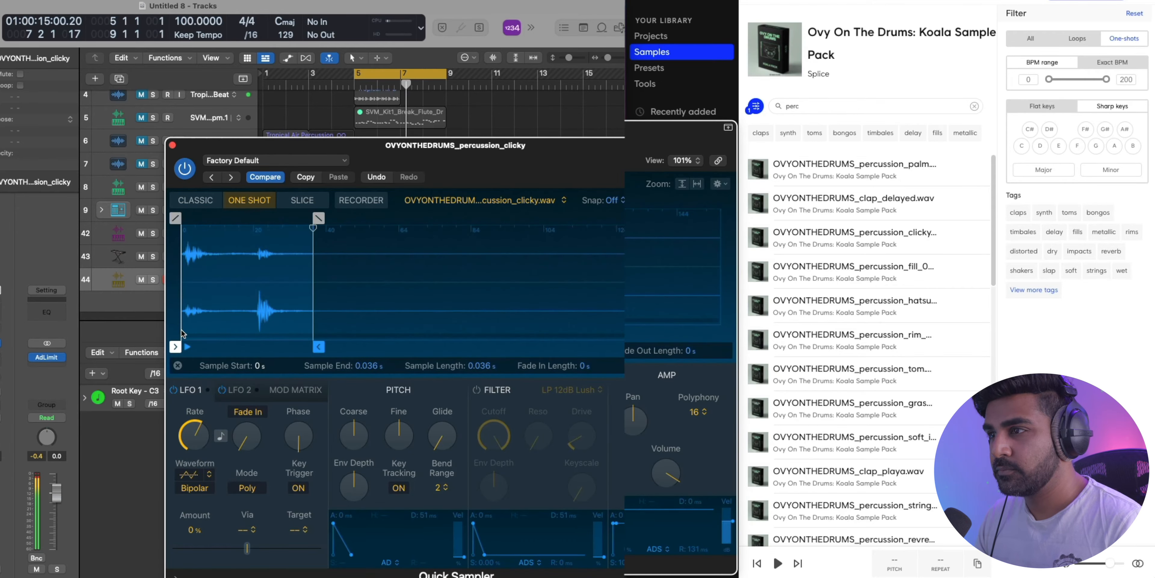
click(173, 145)
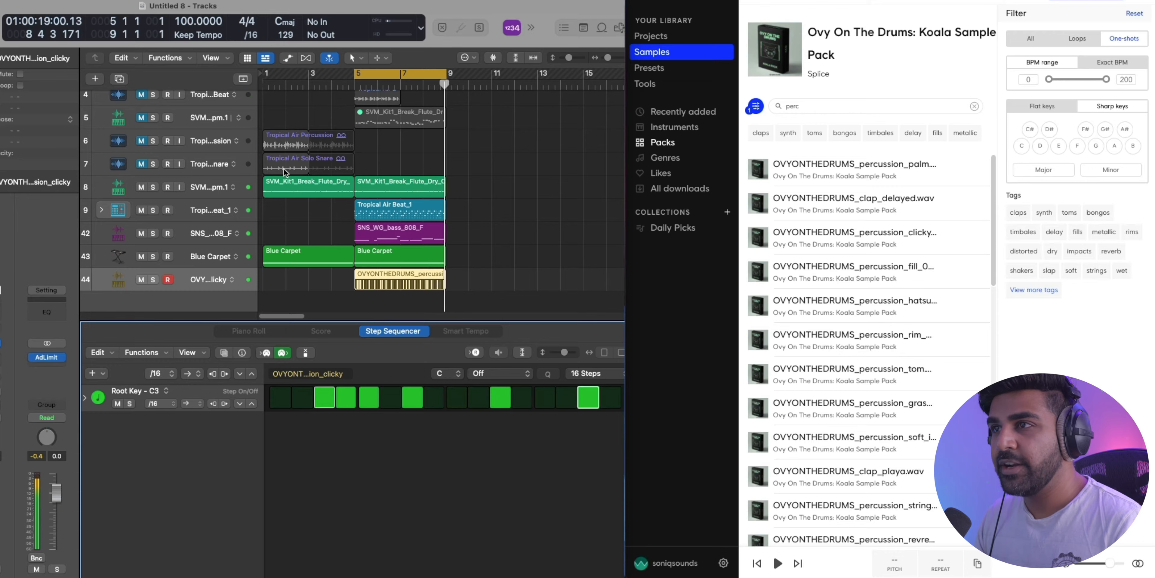
key(space)
Step: Unmute the Tropical Air Percussion track, move its looped region from bar 1 to bar 5 and play the section
click(141, 141)
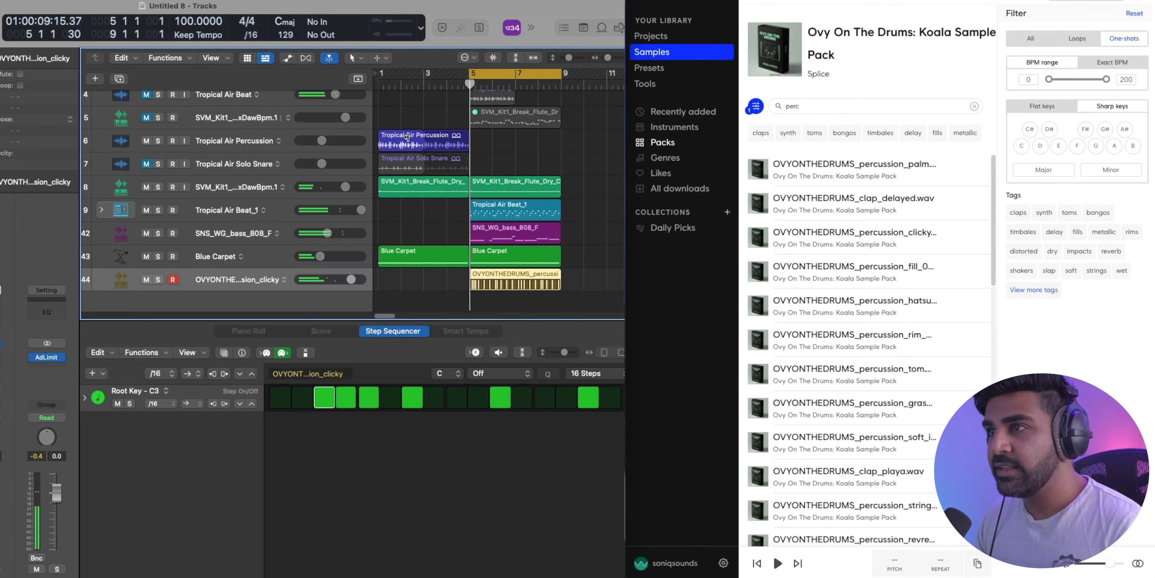
drag(278, 141, 368, 140)
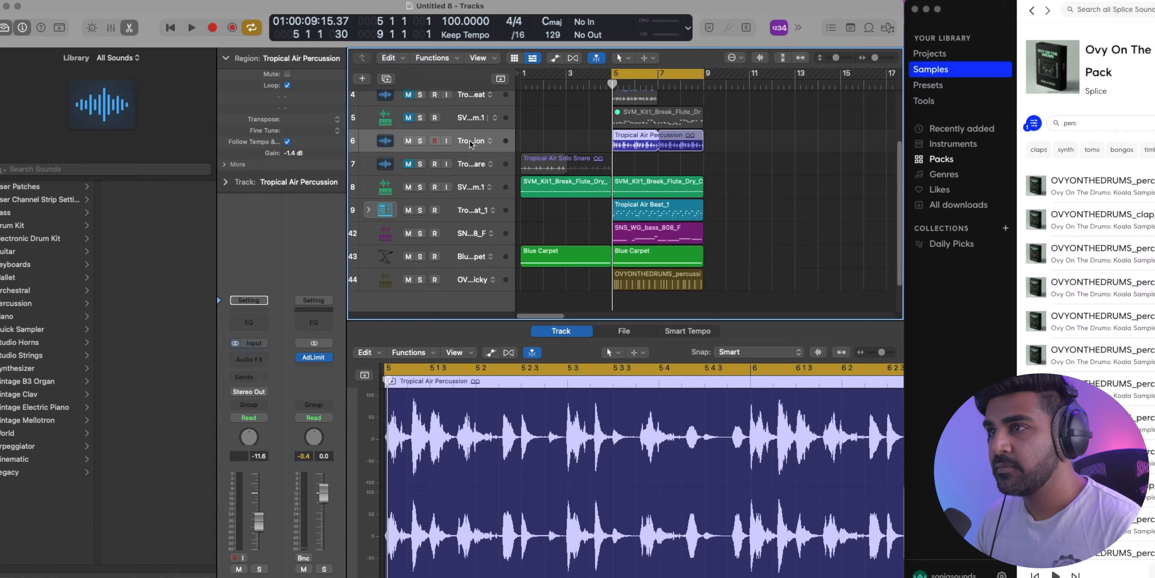
key(space)
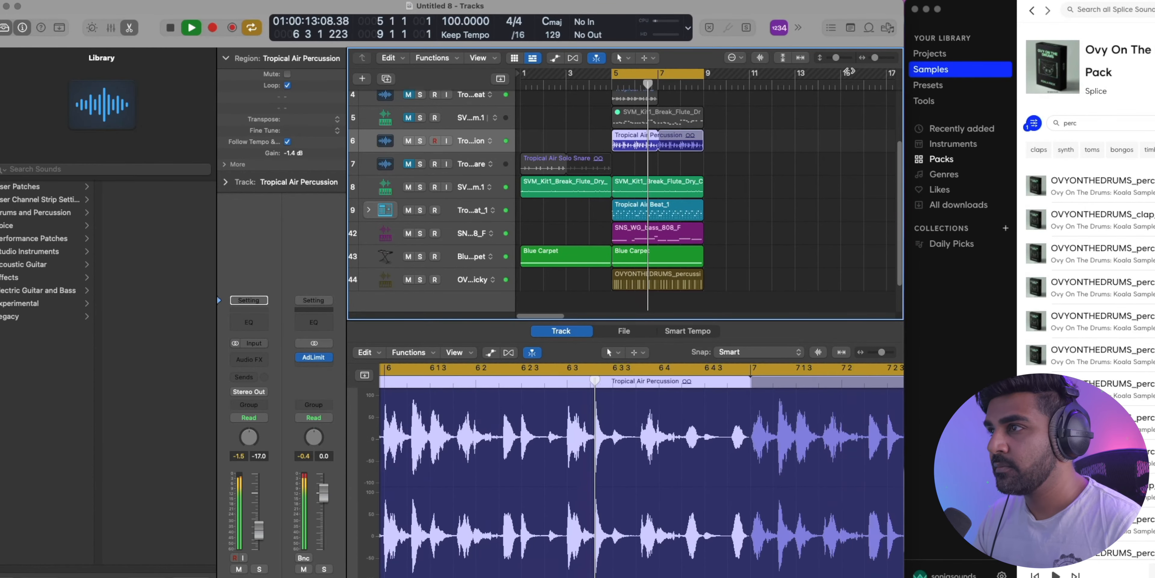
Step: Split the looped Tropical Air Percussion region into half-bar slices from bar 5 to bar 9
drag(875, 57, 884, 63)
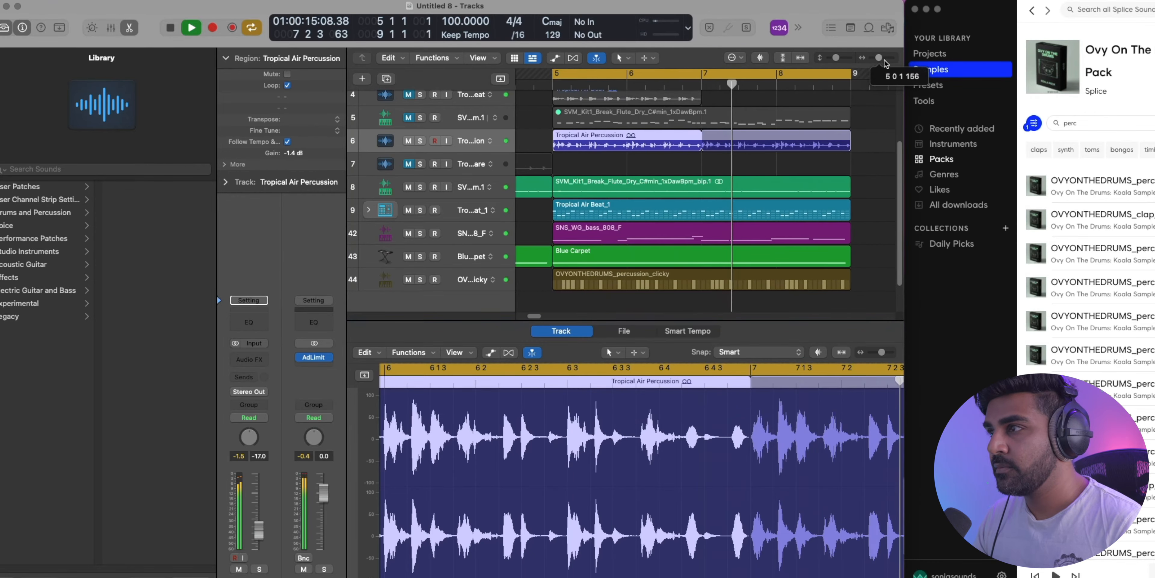
key(space)
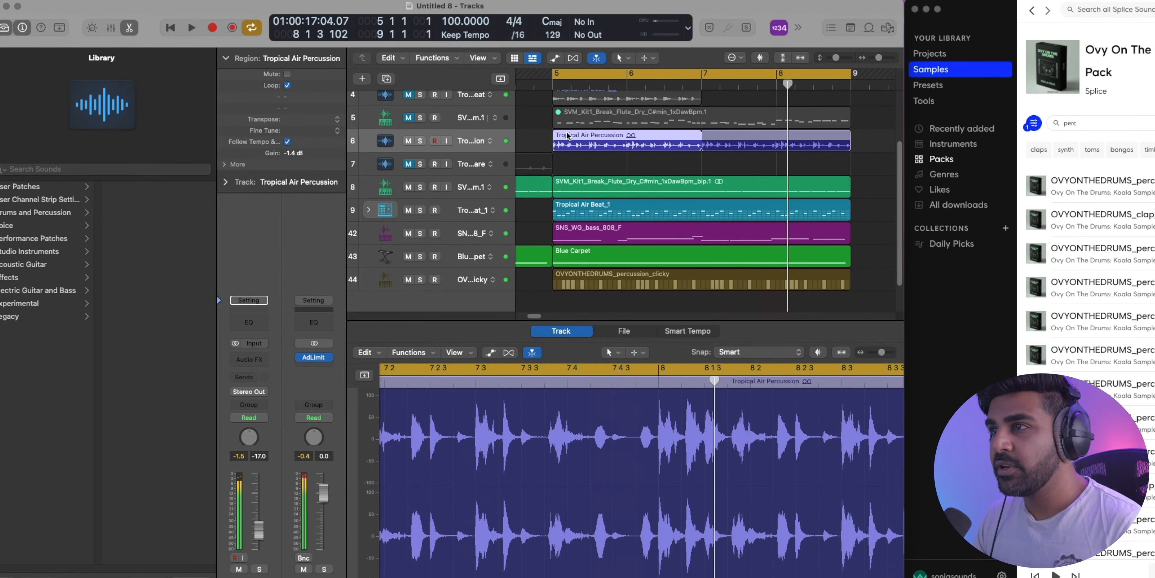
click(595, 138)
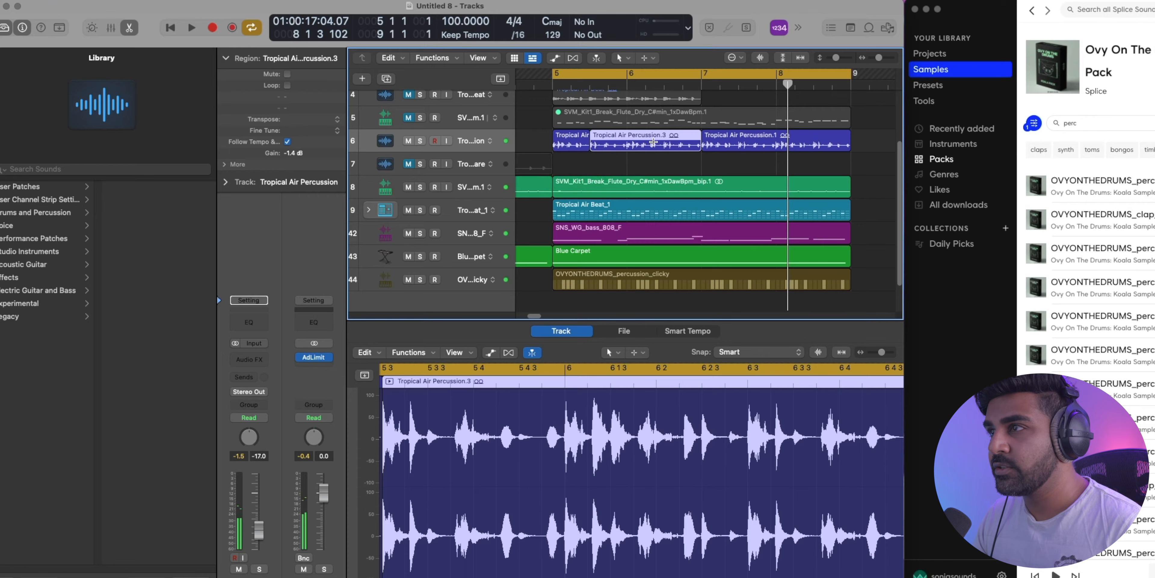
click(666, 143)
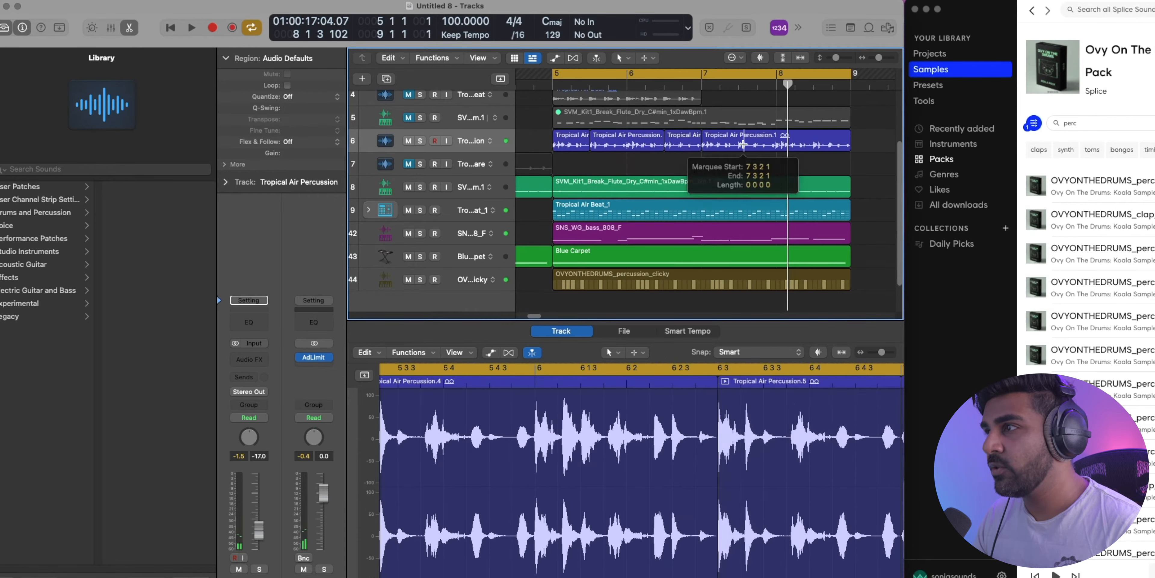
click(743, 143)
click(823, 145)
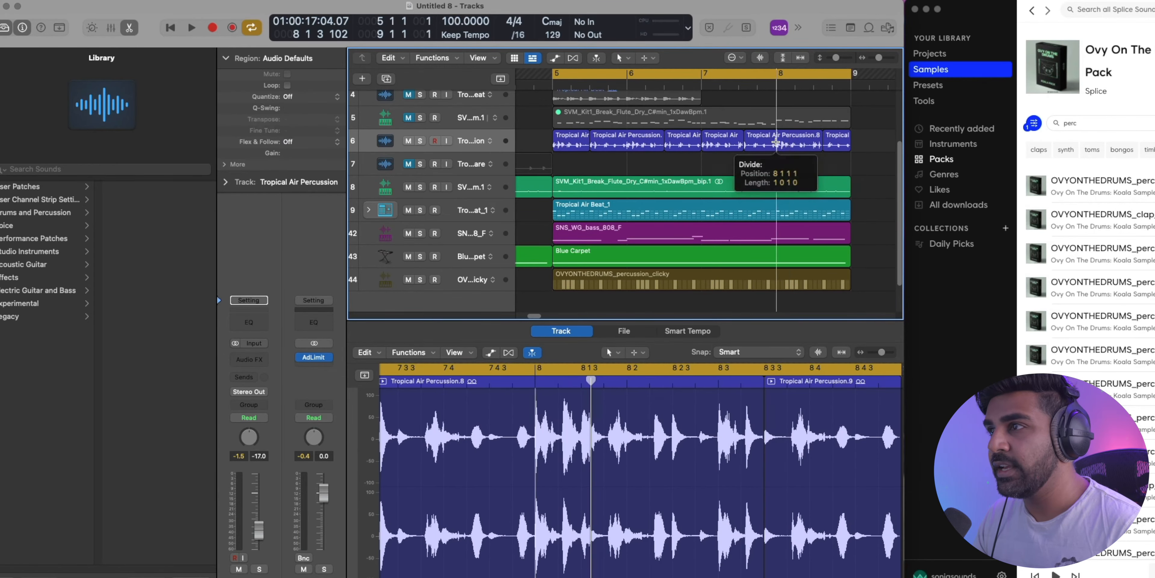
click(776, 143)
click(631, 144)
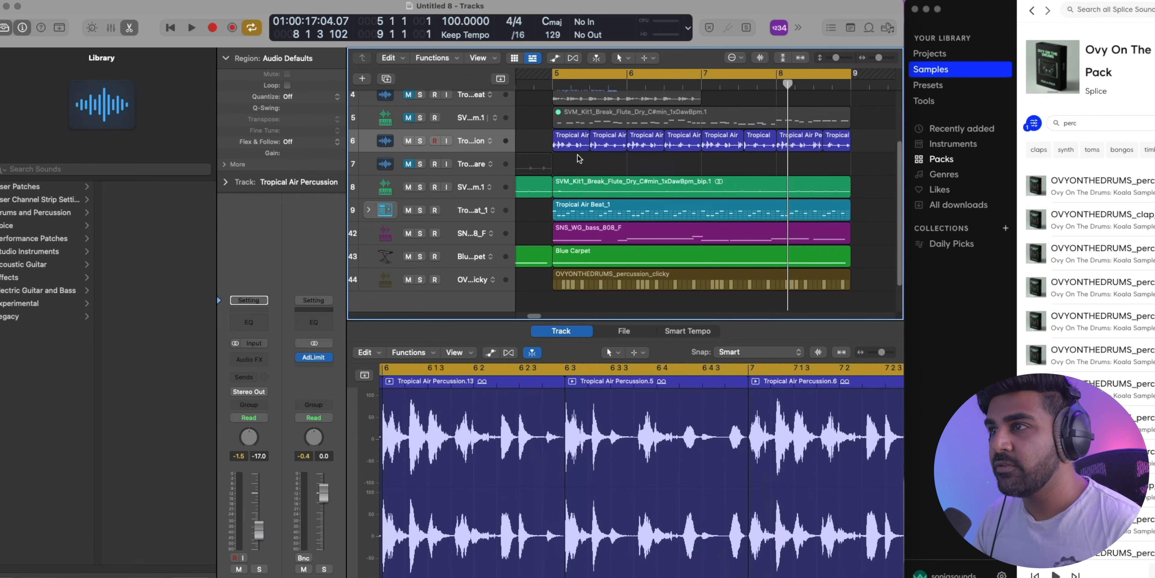
Step: Shorten the first percussion slice at bar 5, delete the second part of the slice at 5 3, and play the result
drag(585, 148, 569, 148)
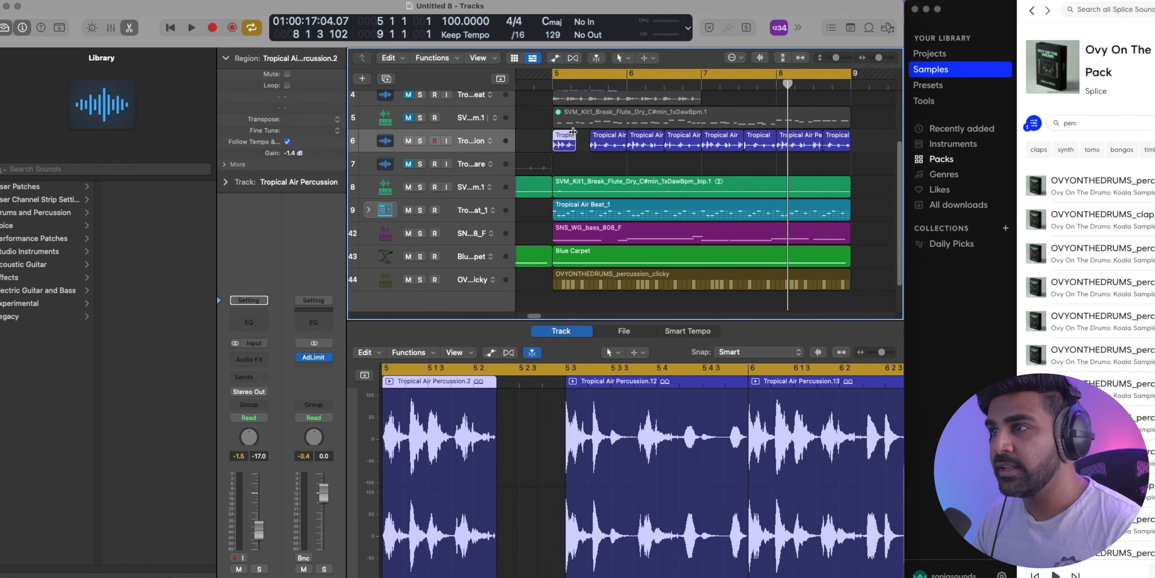
key(space)
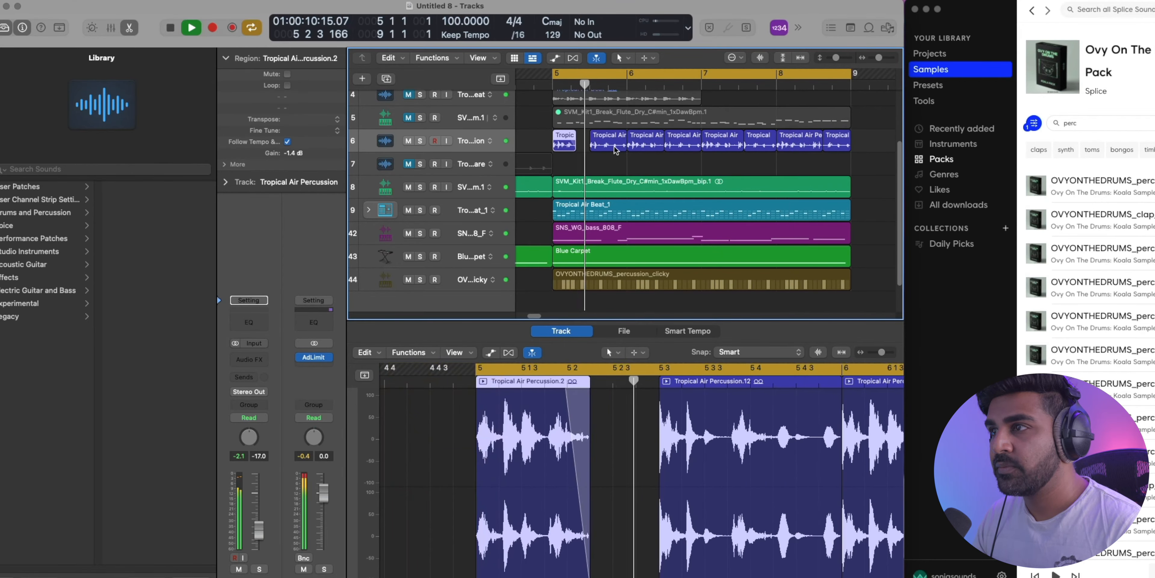
key(space)
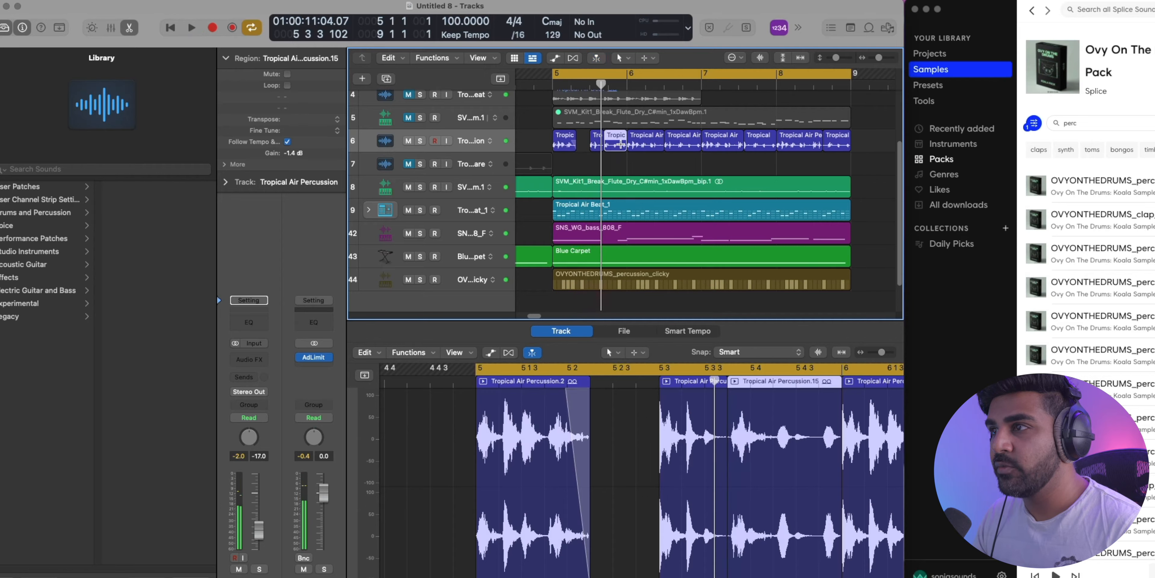
drag(626, 147, 609, 149)
key(space)
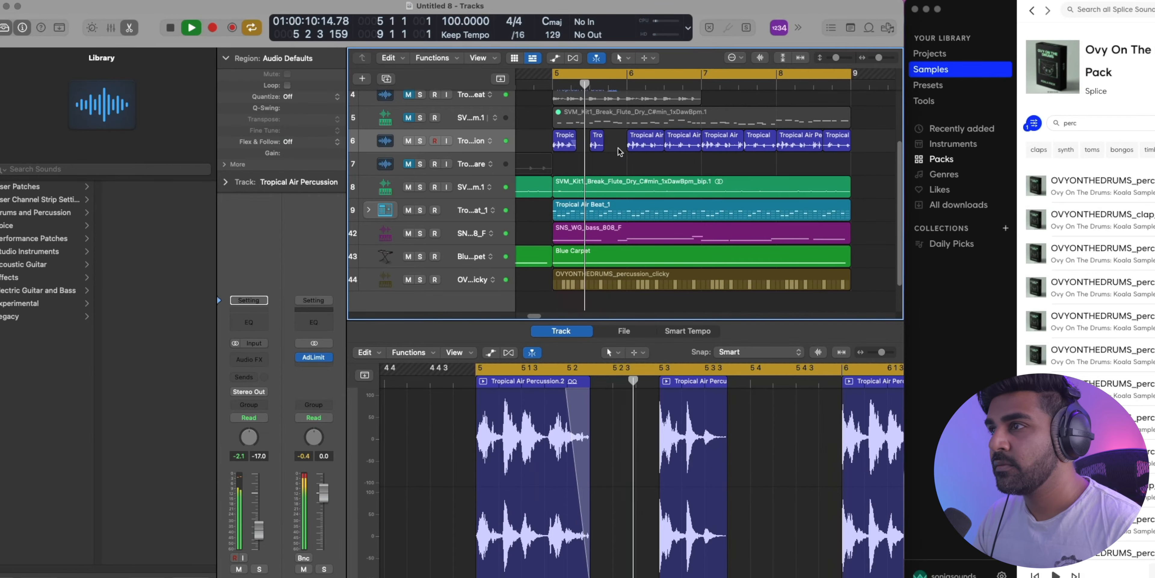
key(space)
Step: Cut and delete two pieces of the bar 6 percussion, starting at 6 1 4 and 6 3 1, and check the rhythm in playback
click(642, 148)
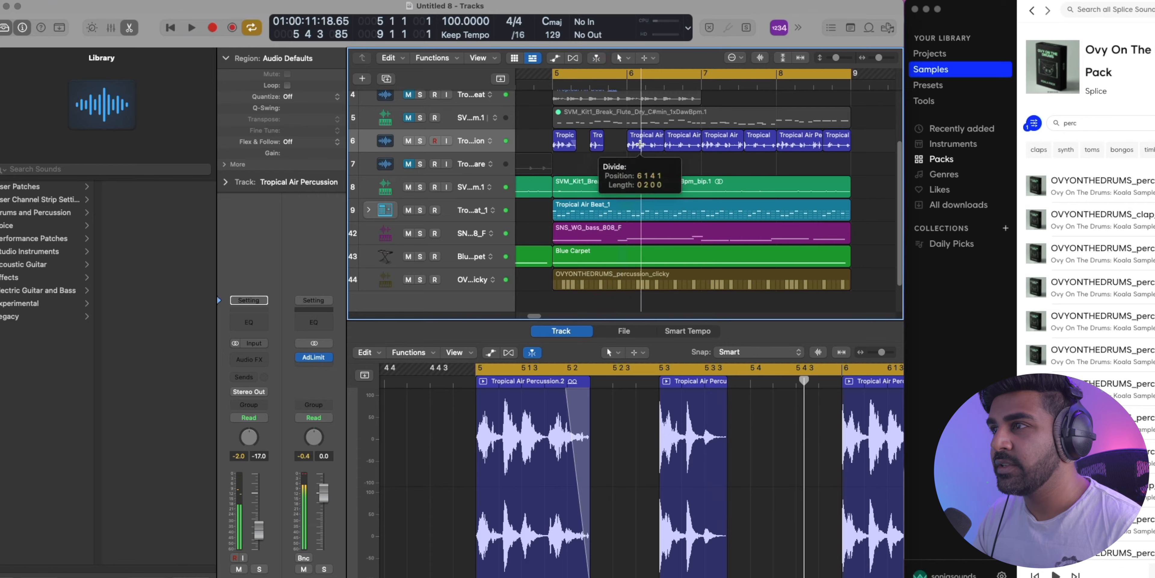
double_click(651, 148)
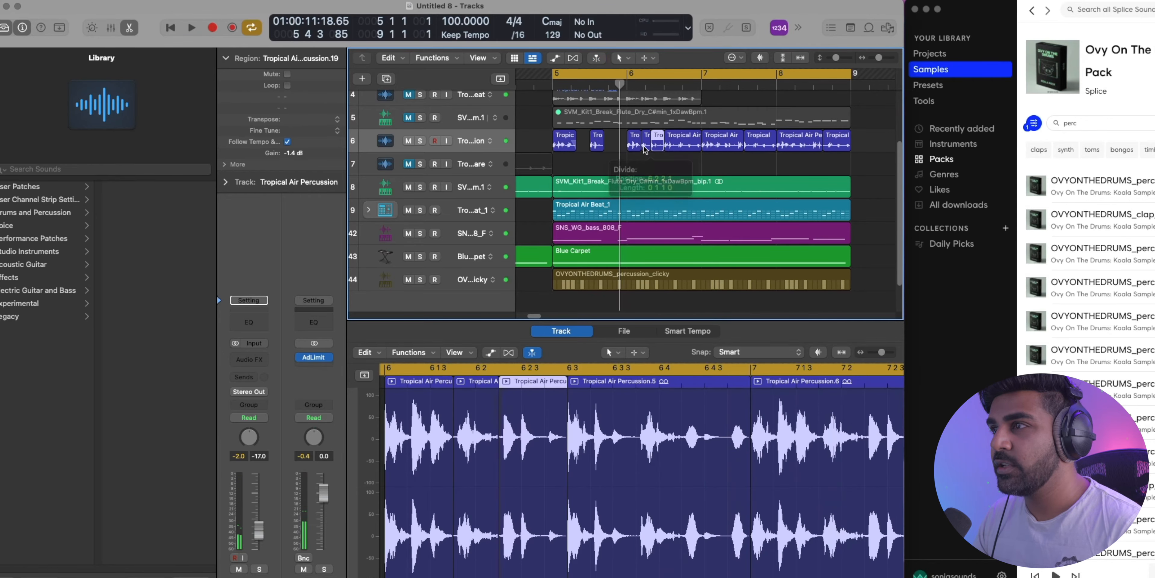
click(646, 146)
key(BackSpace)
double_click(679, 147)
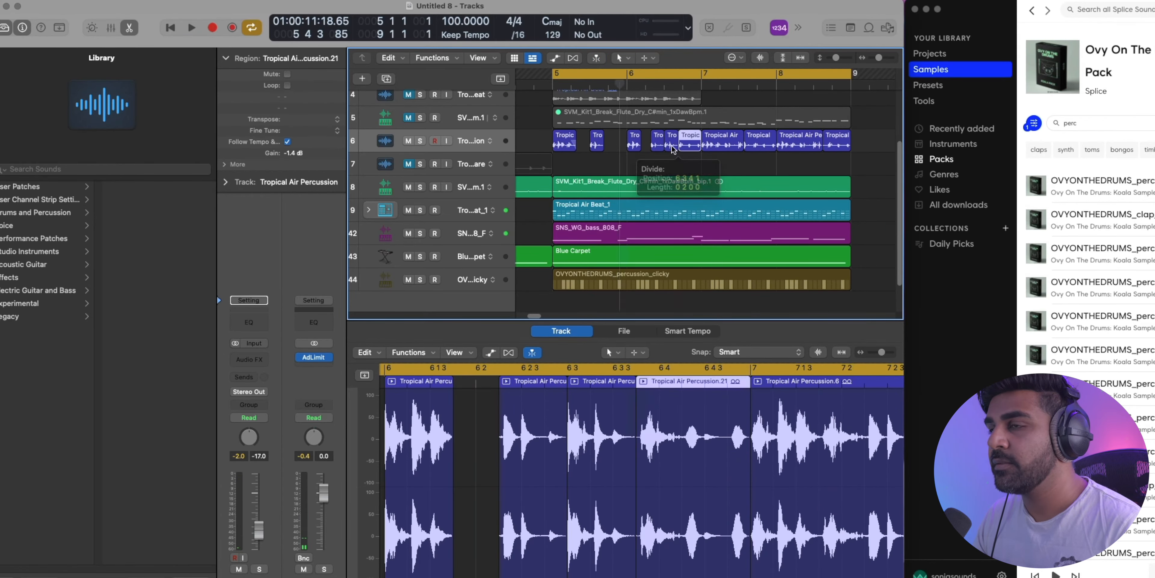
click(674, 147)
key(BackSpace)
key(space)
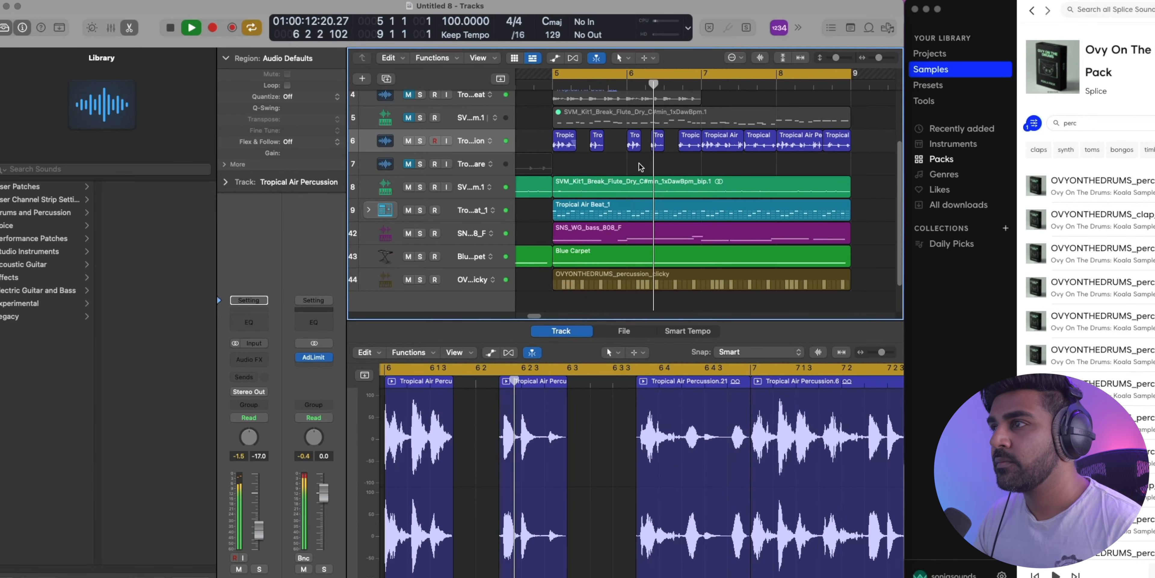
key(space)
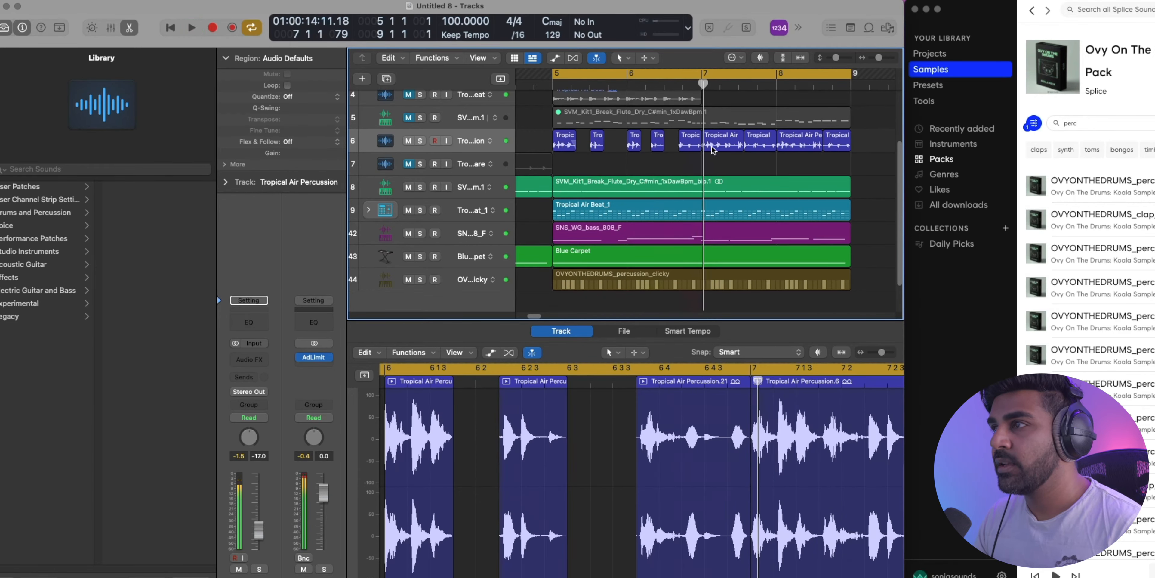
Step: Cut gaps into the Tropical Air Percussion slices in bars 7 and 8, leaving only short hits, and play the section
drag(714, 141, 805, 144)
key(Delete)
key(Delete)
key(Delete)
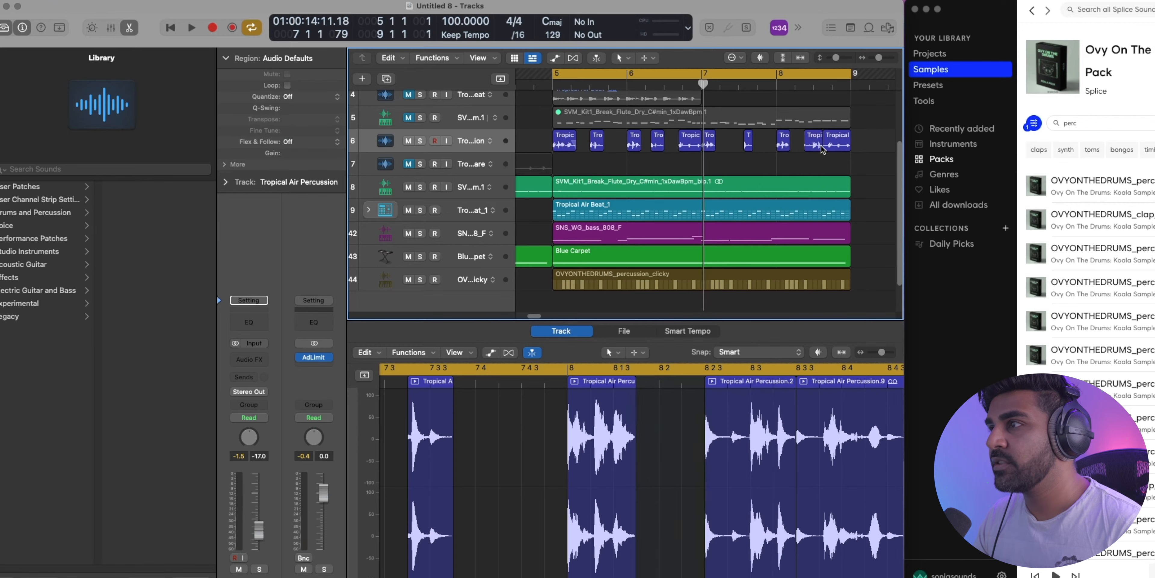
drag(806, 144, 549, 142)
key(Delete)
key(Delete)
key(space)
click(845, 164)
Step: Join all the Tropical Air Percussion slices from bar 5 to bar 9 into one region and play it
drag(862, 144, 571, 151)
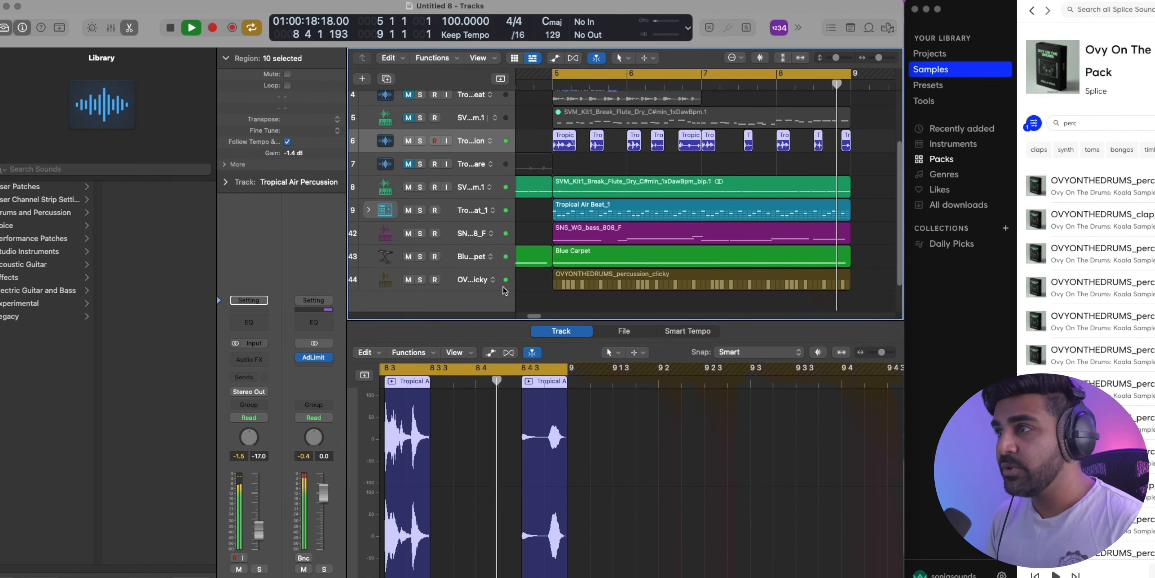
key(space)
key(super+j)
key(Return)
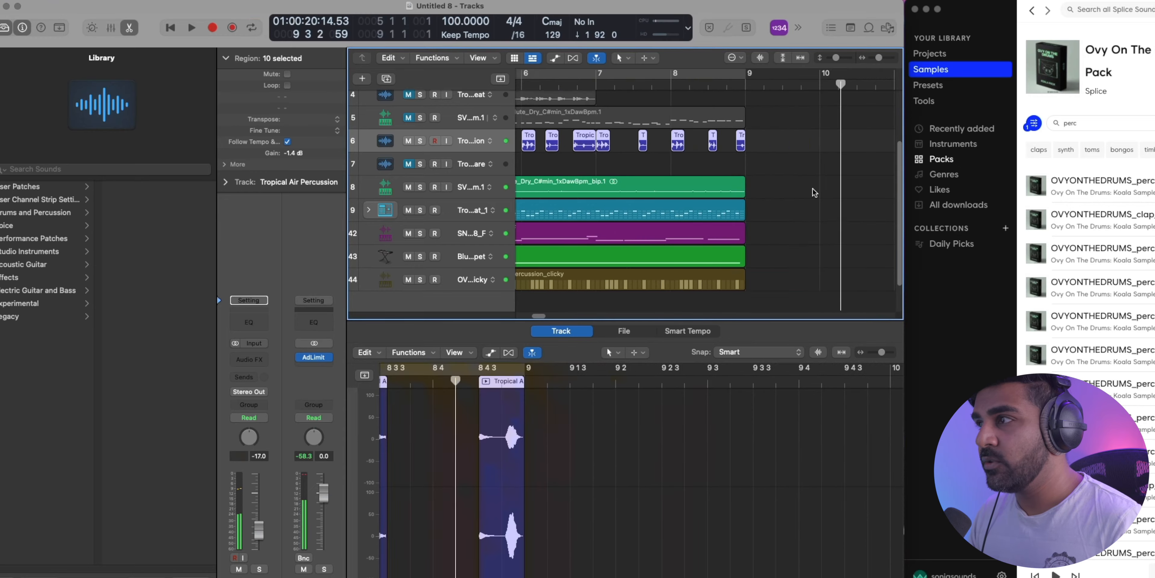
key(space)
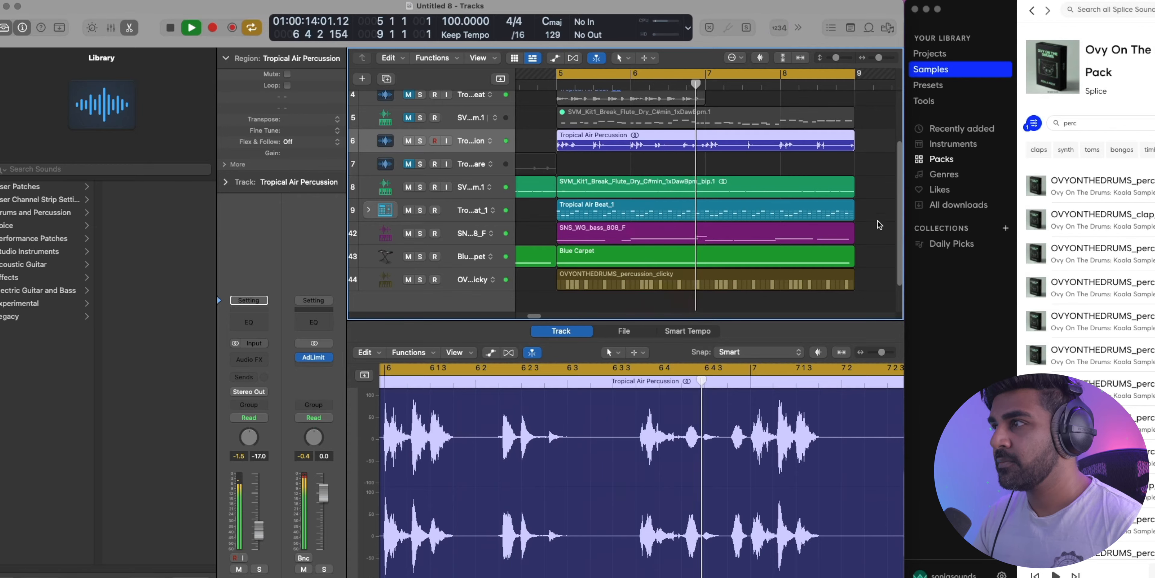
Step: Stop playback and copy the six active regions of bars 5 to 8 to bar 9
drag(879, 58, 873, 60)
scroll(802, 222, left, 5)
drag(799, 287, 650, 141)
key(space)
drag(651, 141, 759, 143)
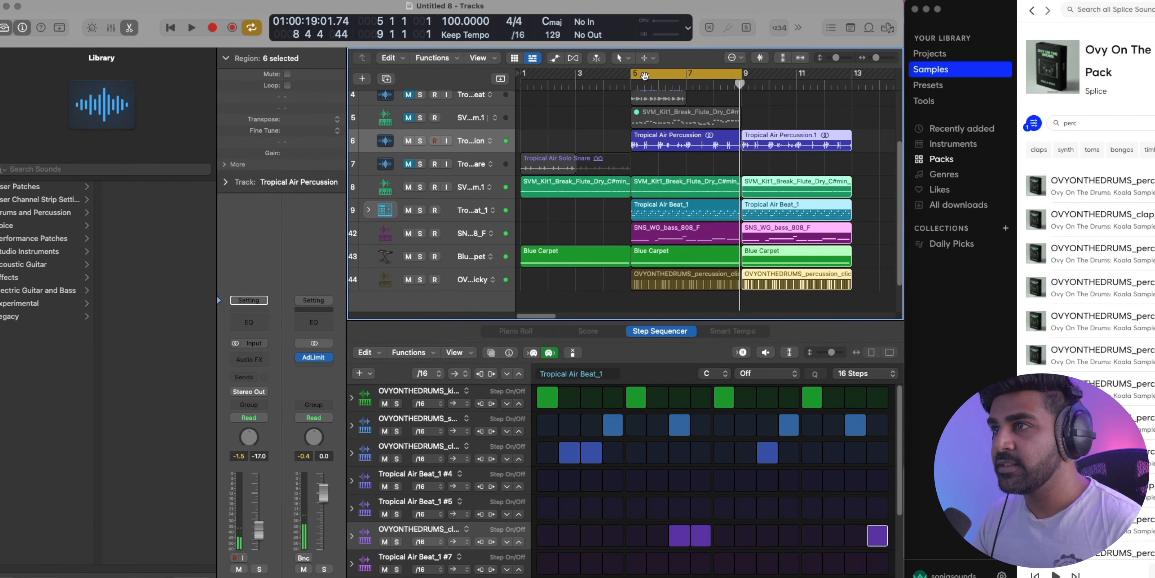
Step: Turn off the cycle range and listen to the arrangement from bar 1 with the Blue Carpet track selected
click(644, 75)
drag(567, 75, 476, 75)
click(553, 76)
key(space)
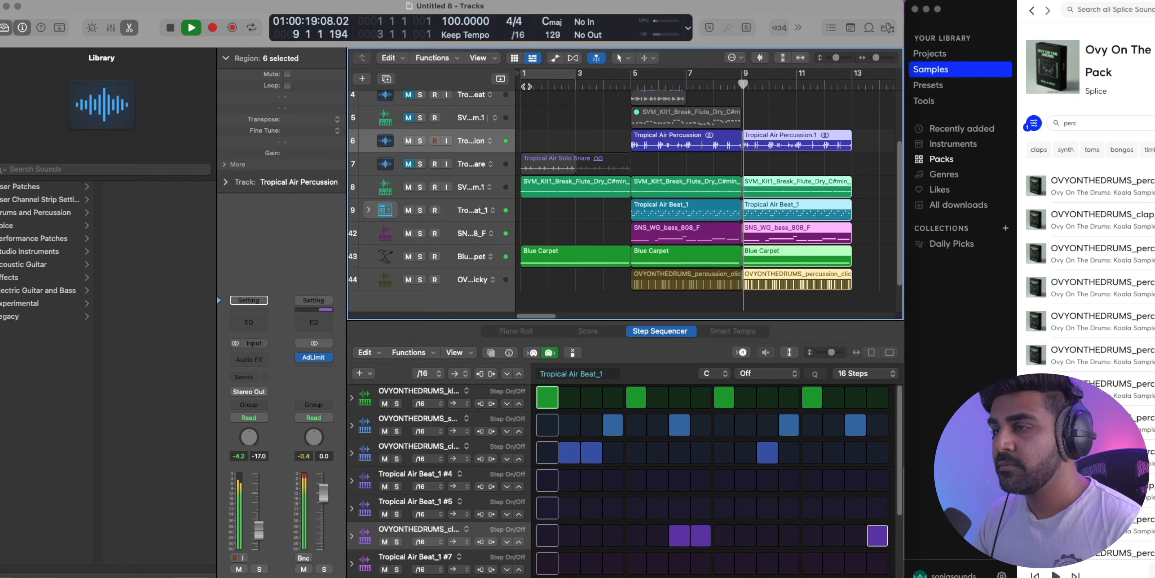
key(Return)
click(470, 256)
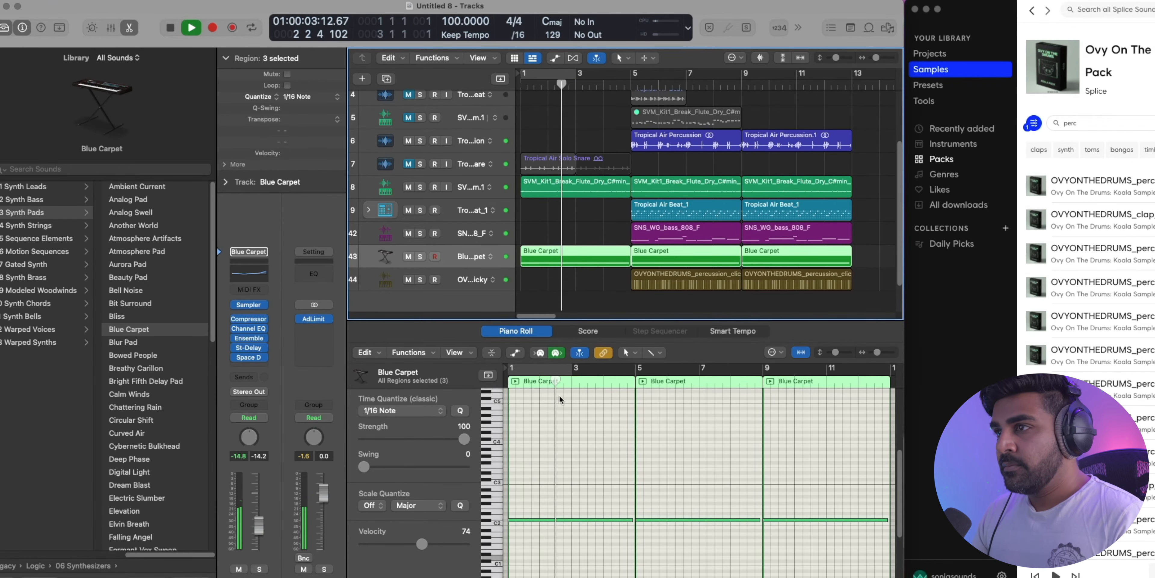
key(space)
Step: Search Splice for "vocal" and preview the LSLMP_Vocal_Phrases_78 sample through Splice Bridge on the Inst 1 track
click(1133, 127)
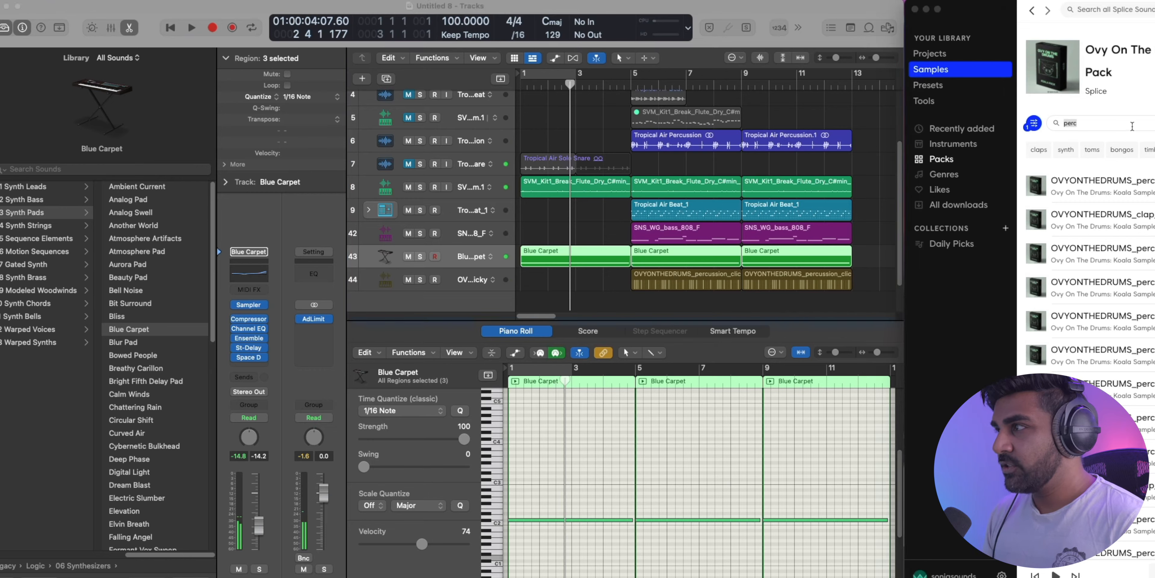
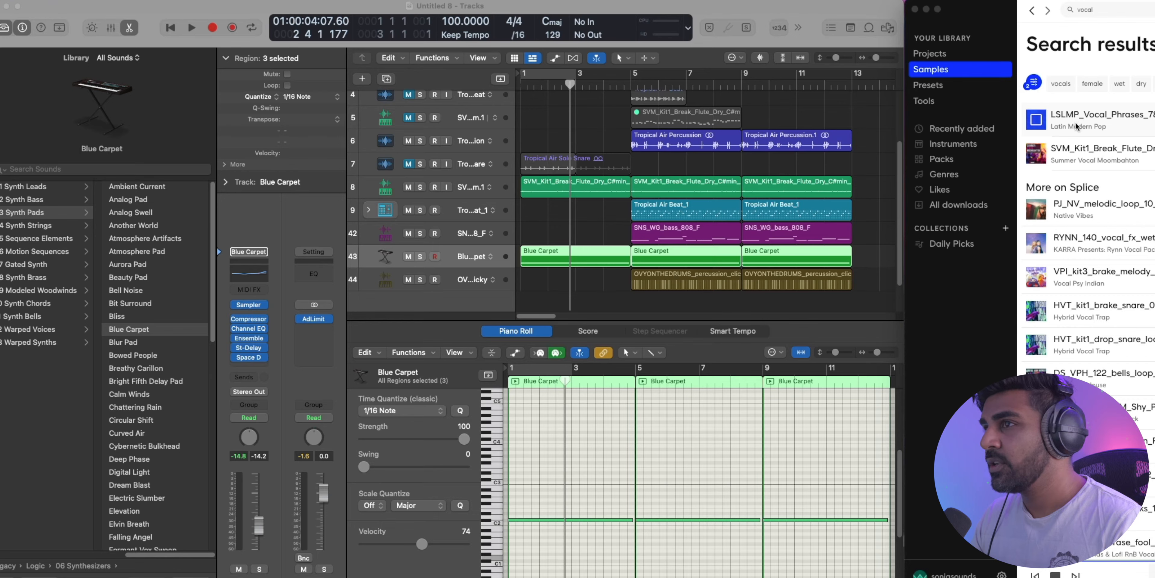
scroll(478, 158, up, 3)
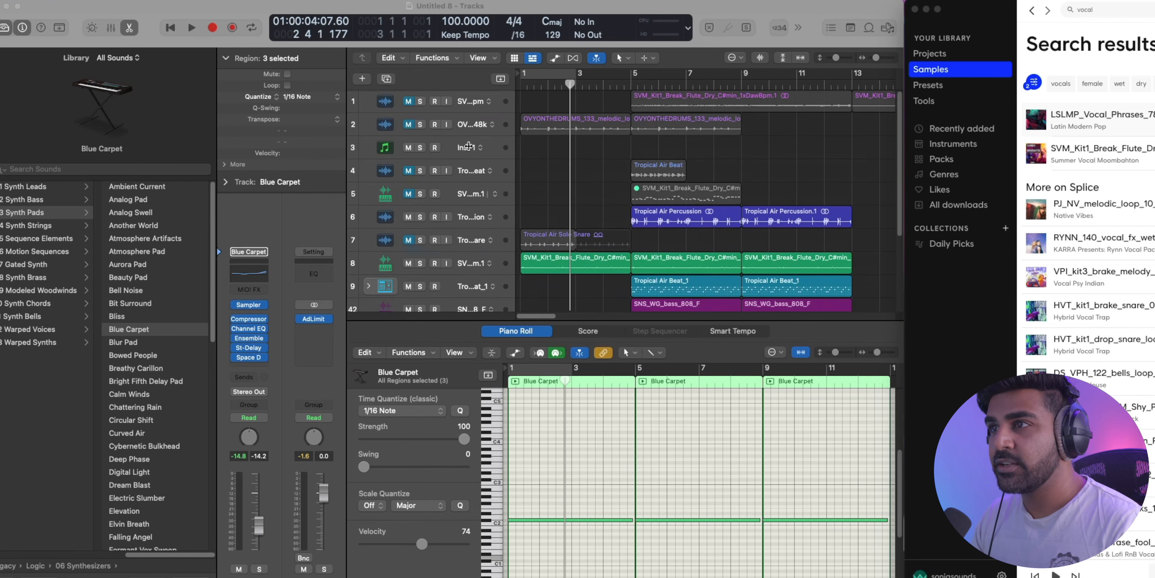
click(471, 152)
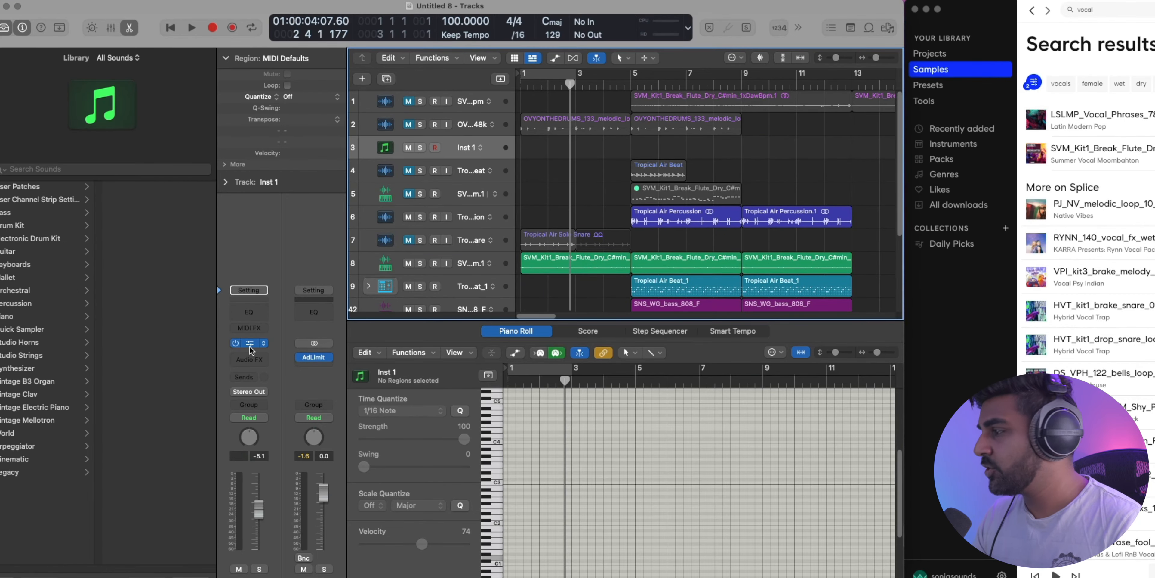
click(250, 343)
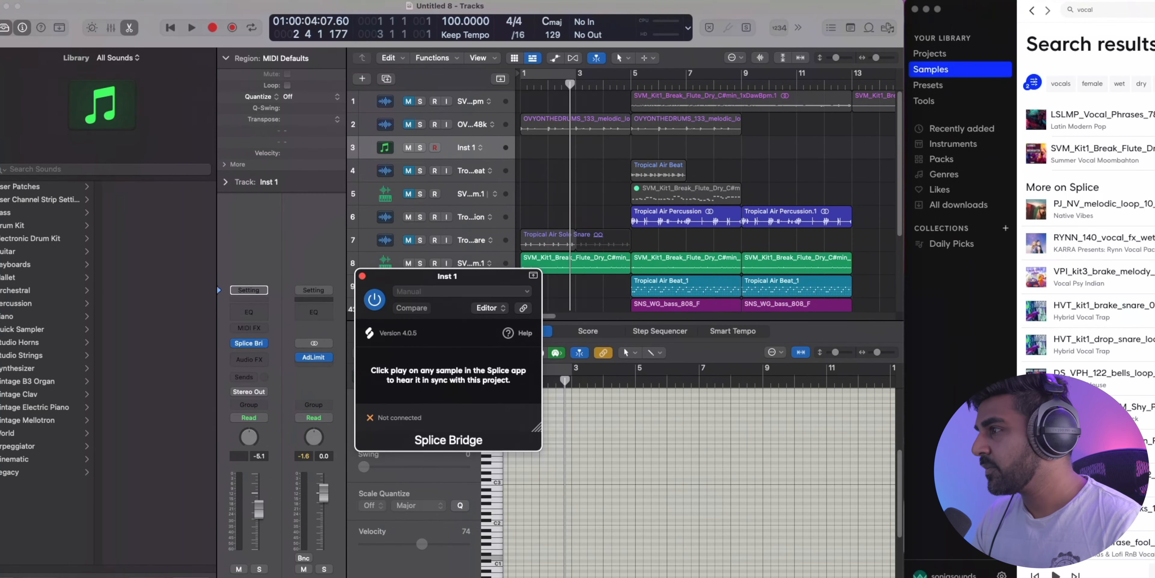
click(217, 285)
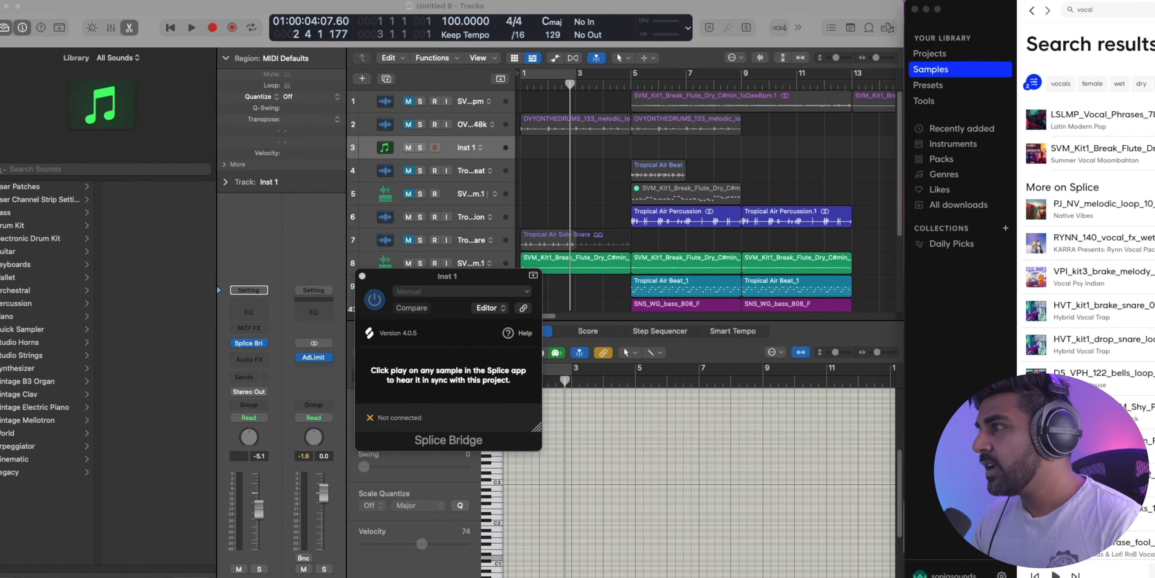
click(1034, 120)
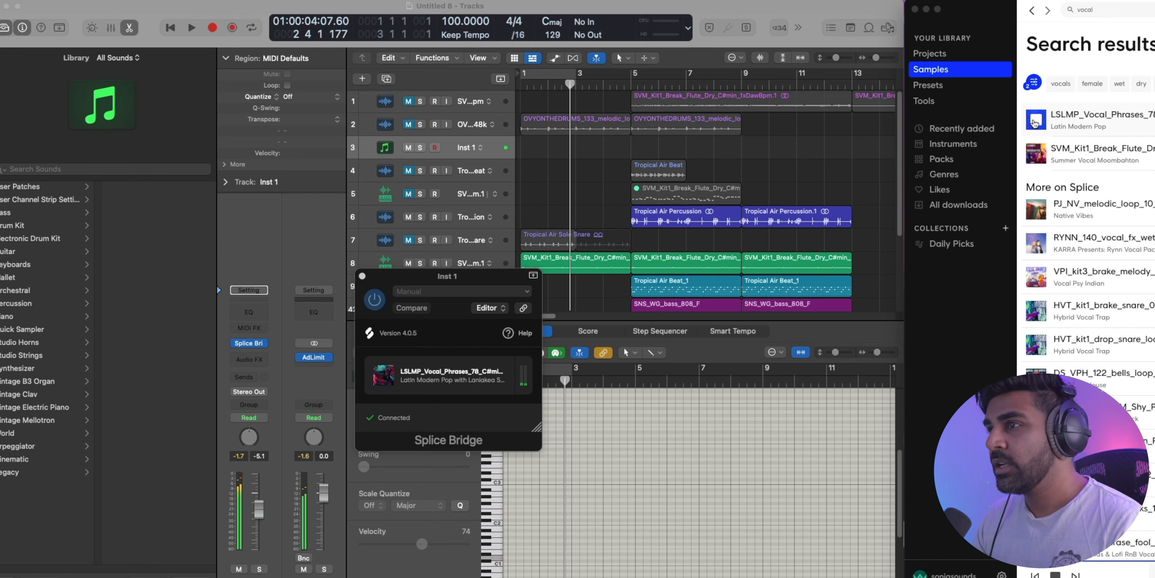
click(1035, 120)
Step: Add the LSLMP_Vocal_Phrases_78 sample on a new track below the clicky percussion, starting at bar 1, and close Splice Bridge
scroll(687, 189, down, 5)
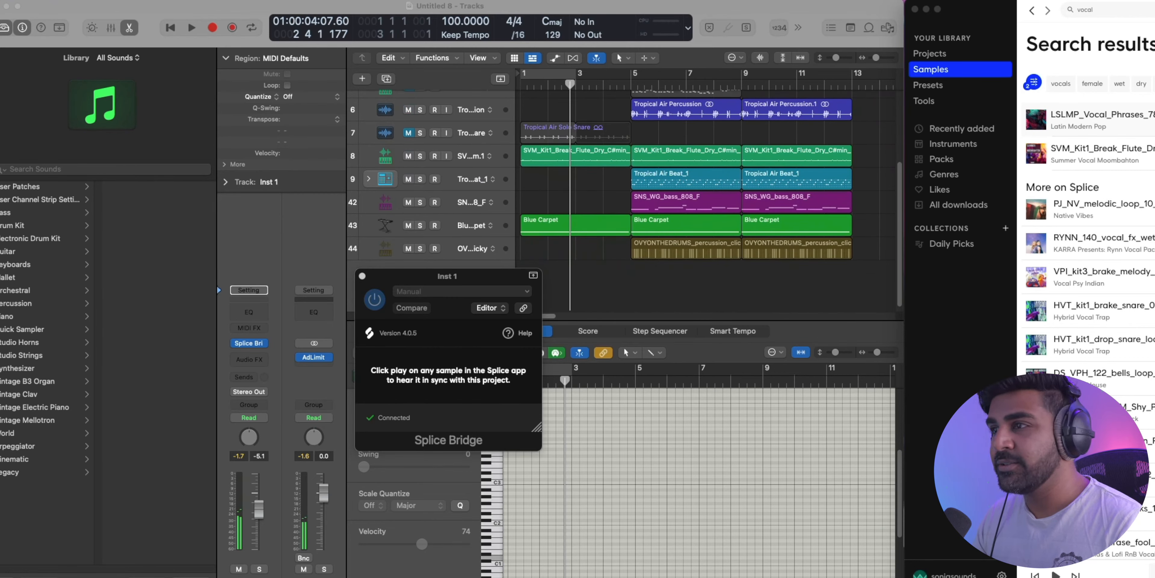
drag(1034, 121, 604, 304)
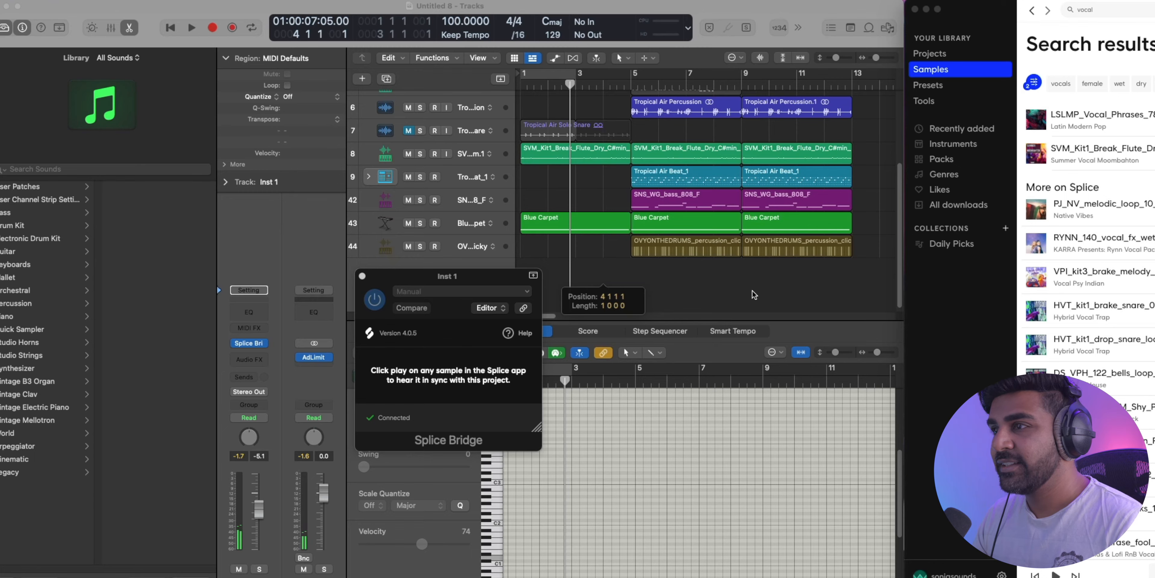
click(756, 285)
drag(671, 274, 588, 274)
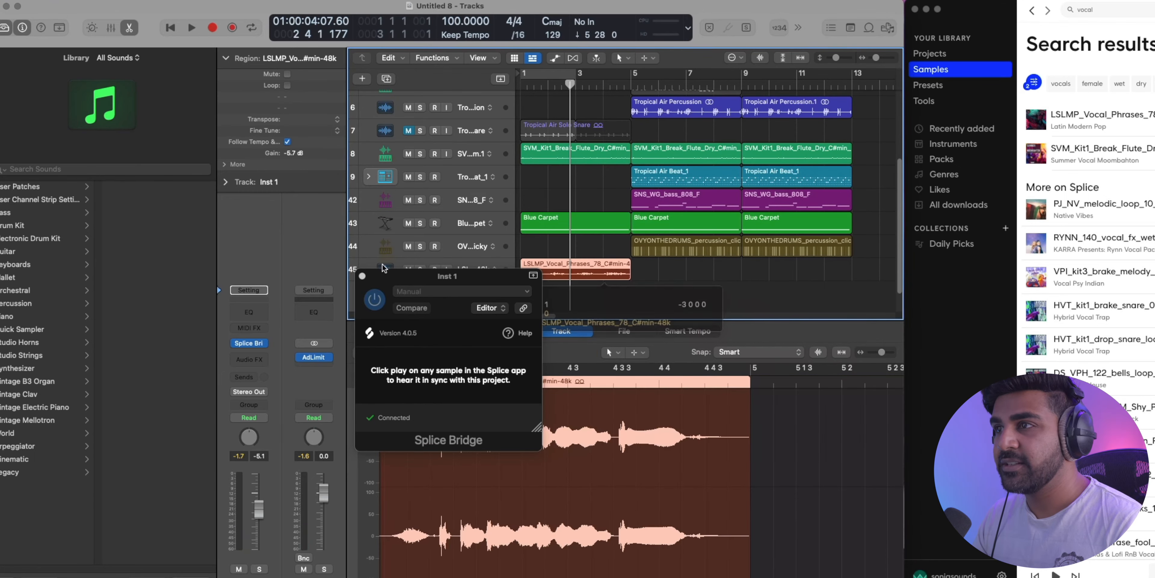
click(363, 276)
Step: Set the cycle range to bars 1 to 5, start playback and select the LSLMP_Vocal_Phrases_78 track
drag(523, 79, 635, 84)
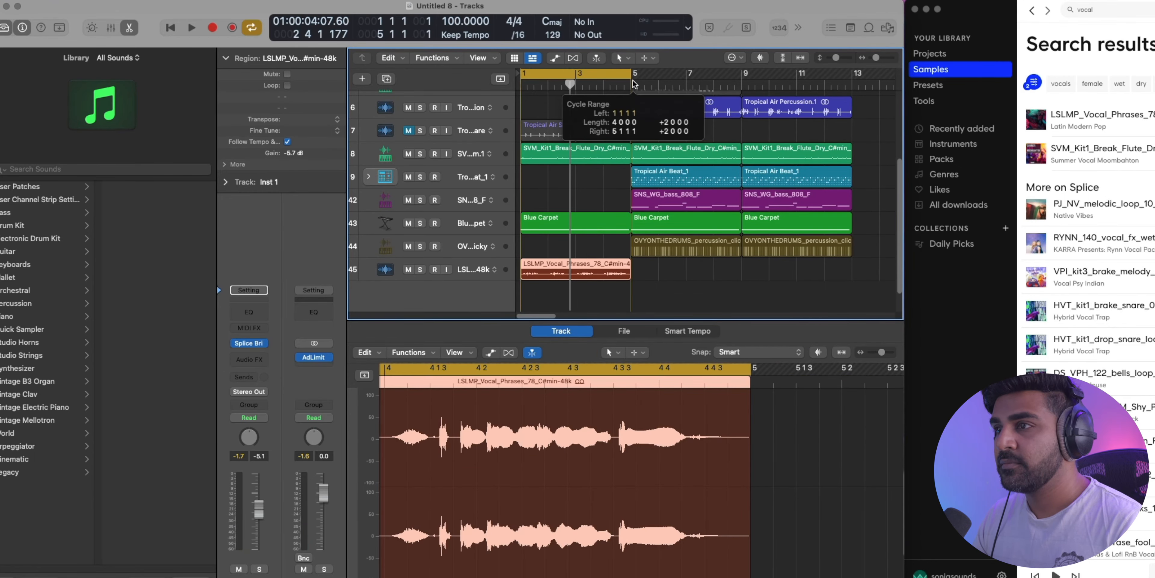
key(space)
click(434, 274)
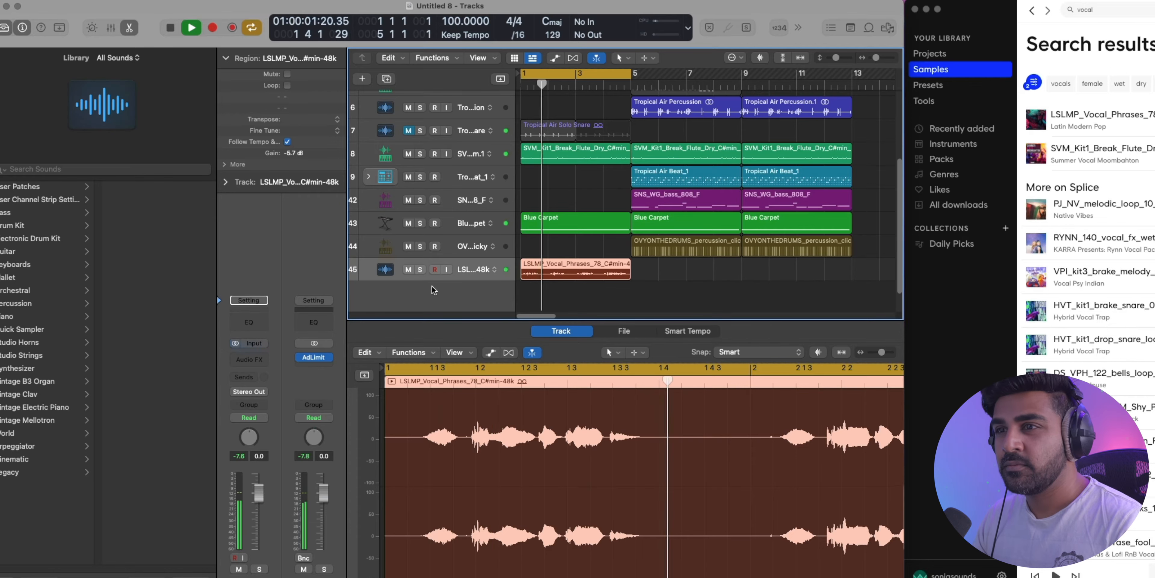
Step: Insert a ChromaVerb reverb with its factory default settings on the vocal phrases track and close the plug-in window
click(244, 377)
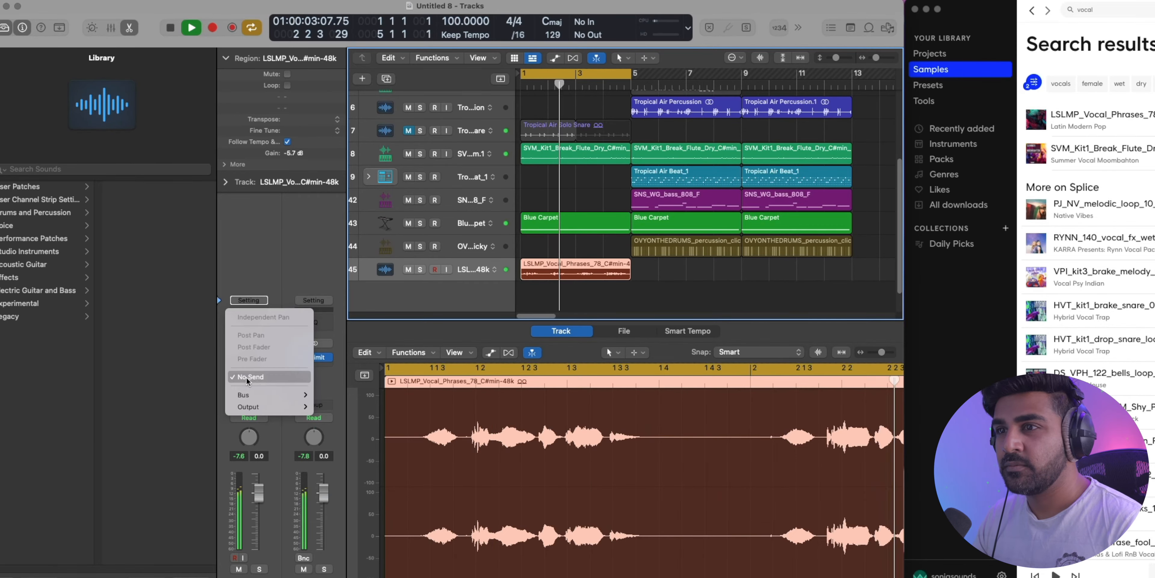
click(695, 298)
click(257, 357)
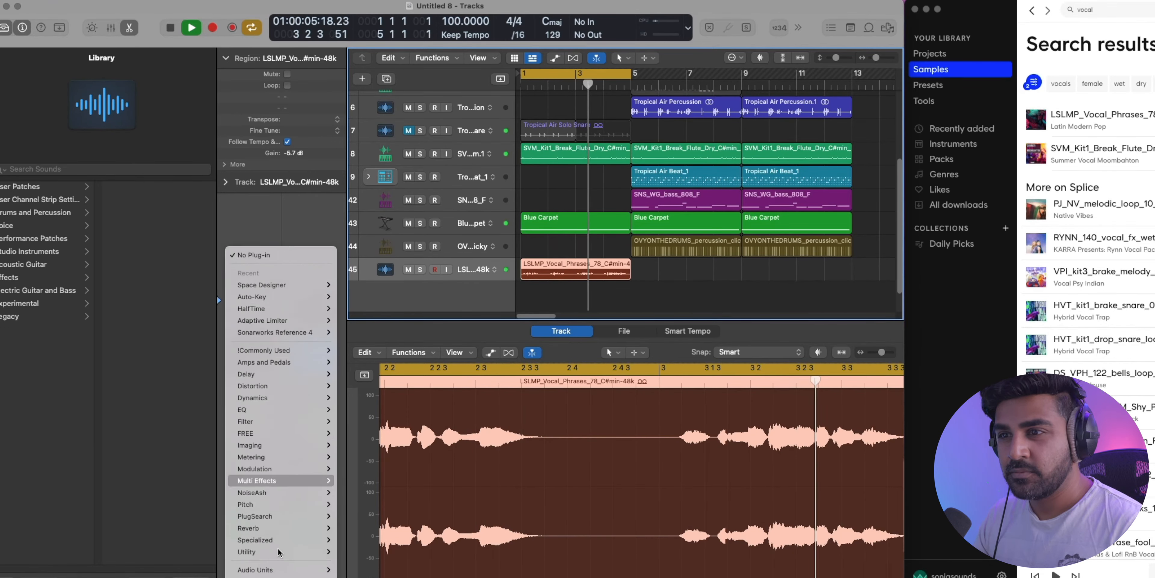
mouse_move(273, 528)
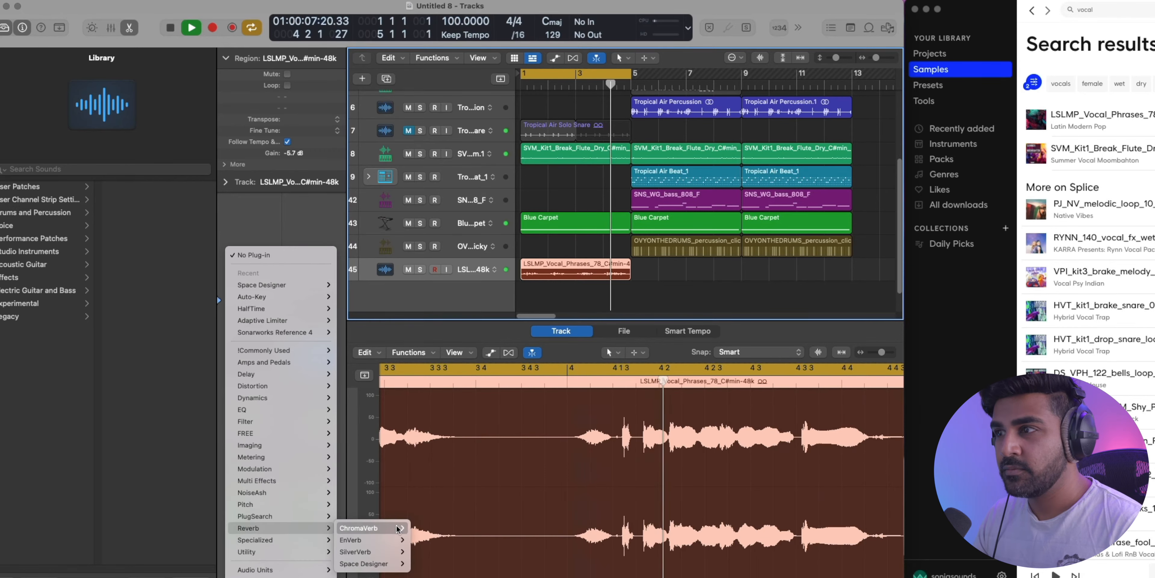
mouse_move(400, 529)
click(437, 529)
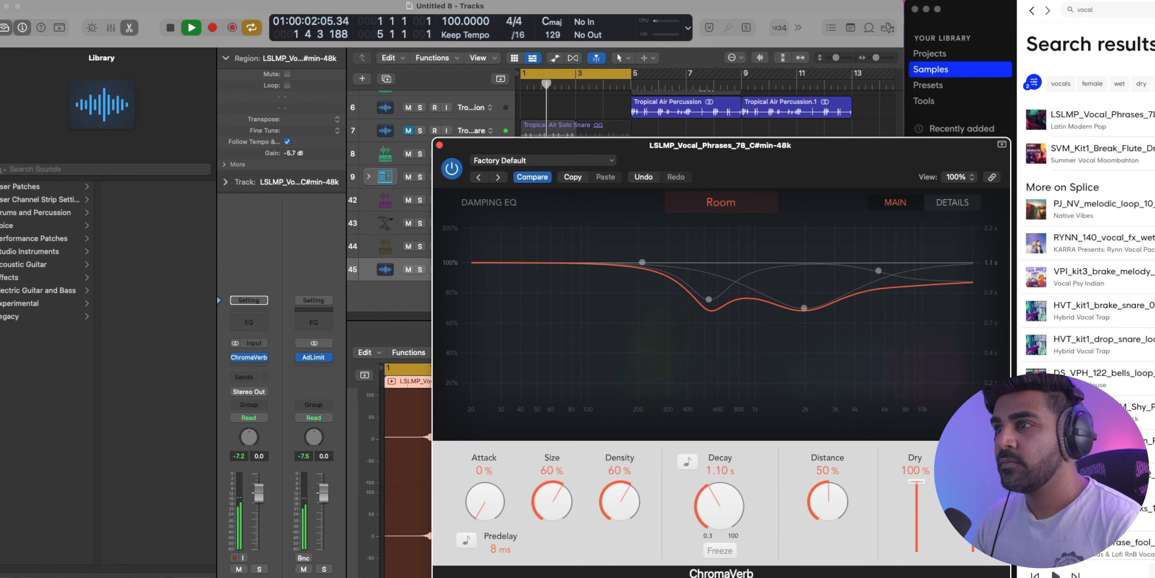
click(439, 145)
Step: Add a fade-out to the end of the vocal phrases region, copy the region to bar 5 and stop playback
drag(561, 274, 618, 263)
right_click(620, 266)
click(653, 279)
key(space)
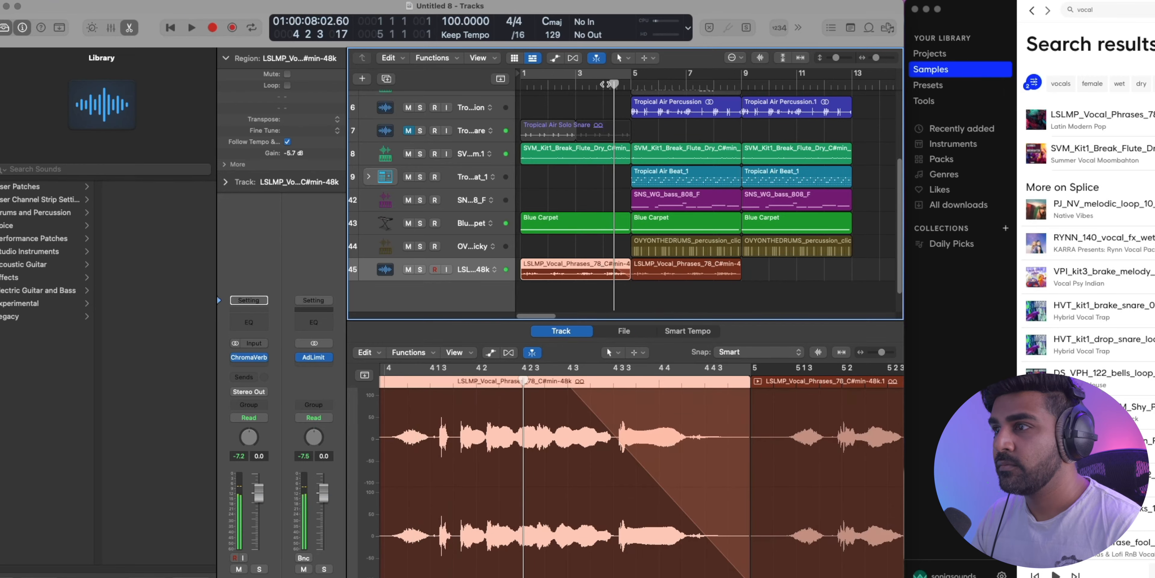
Step: Play the arrangement, cycle bars 5 to 9, and loop the vocal phrases copy at bar 5 until bar 13
key(space)
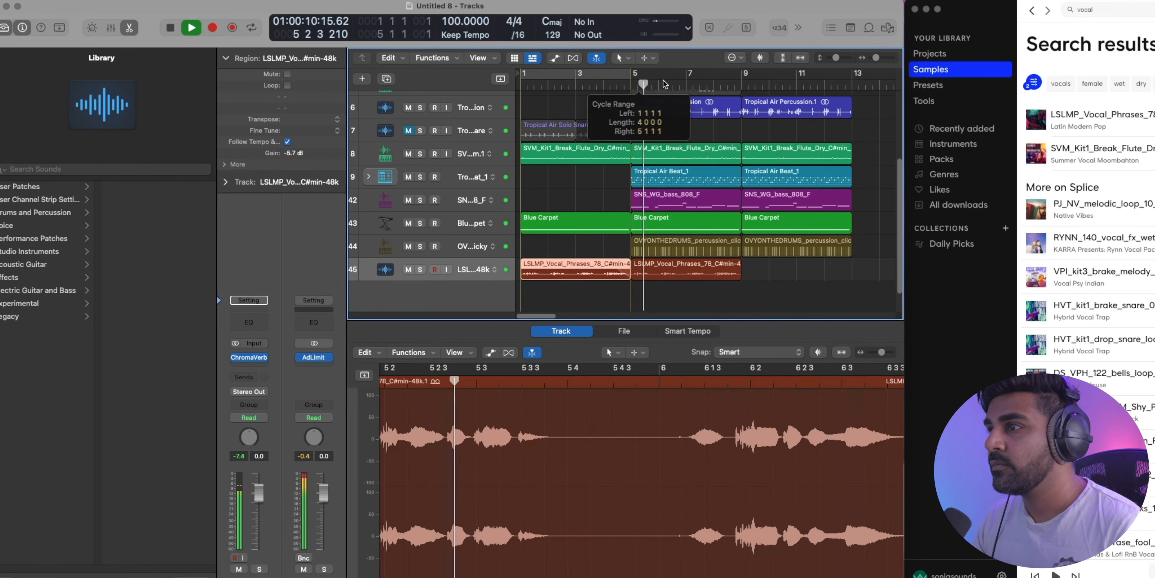
drag(665, 83, 740, 83)
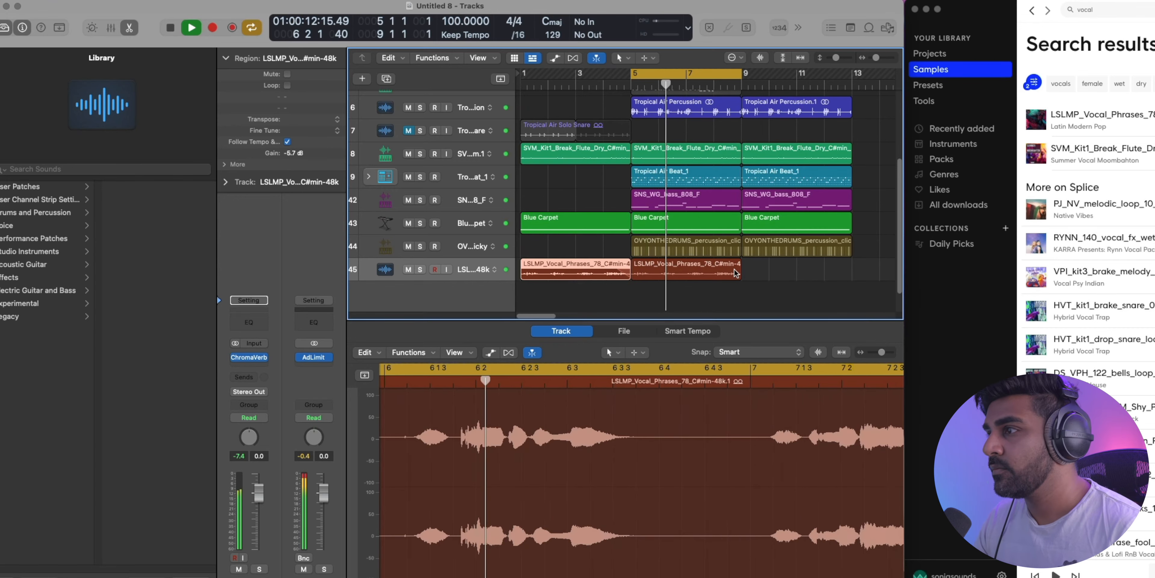
drag(737, 271, 852, 273)
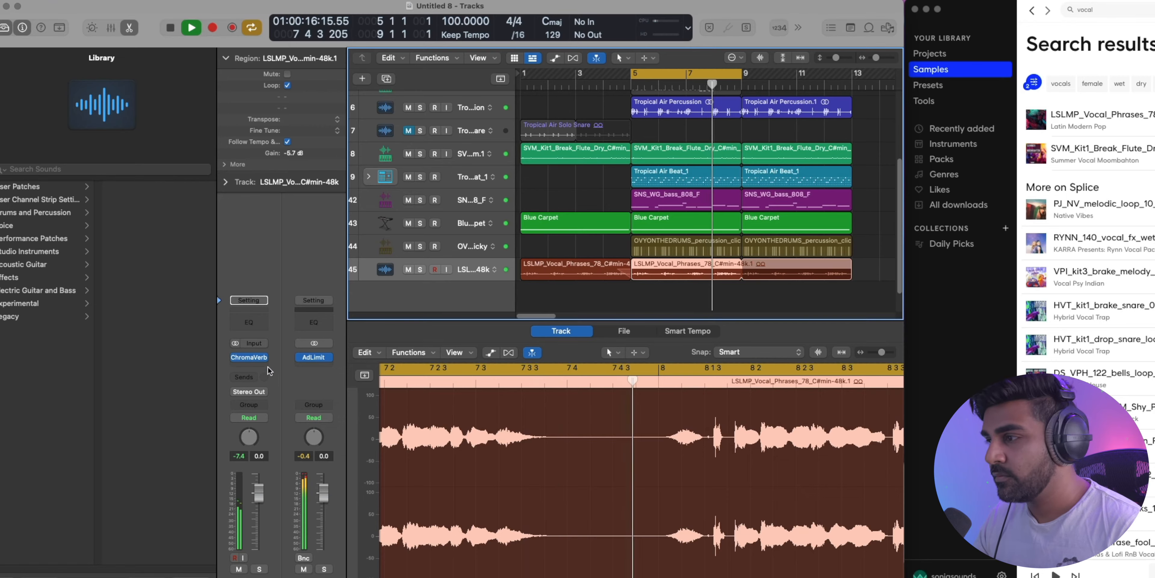
click(250, 357)
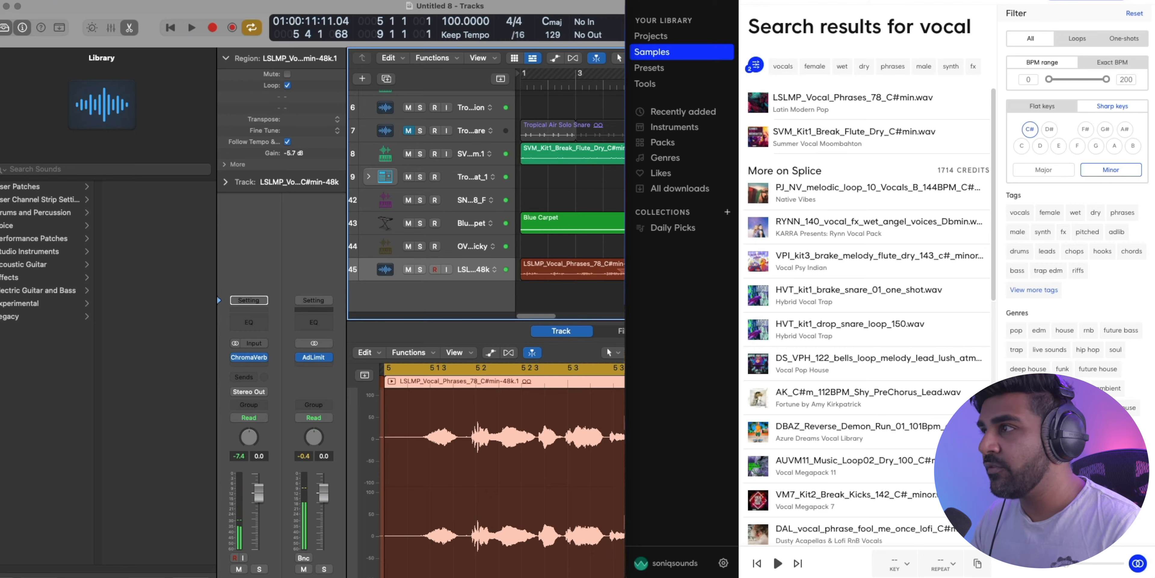
Step: Set the cycle range to bars 5 to 13 with the whole arrangement in view
key(super+Left)
key(super+Left)
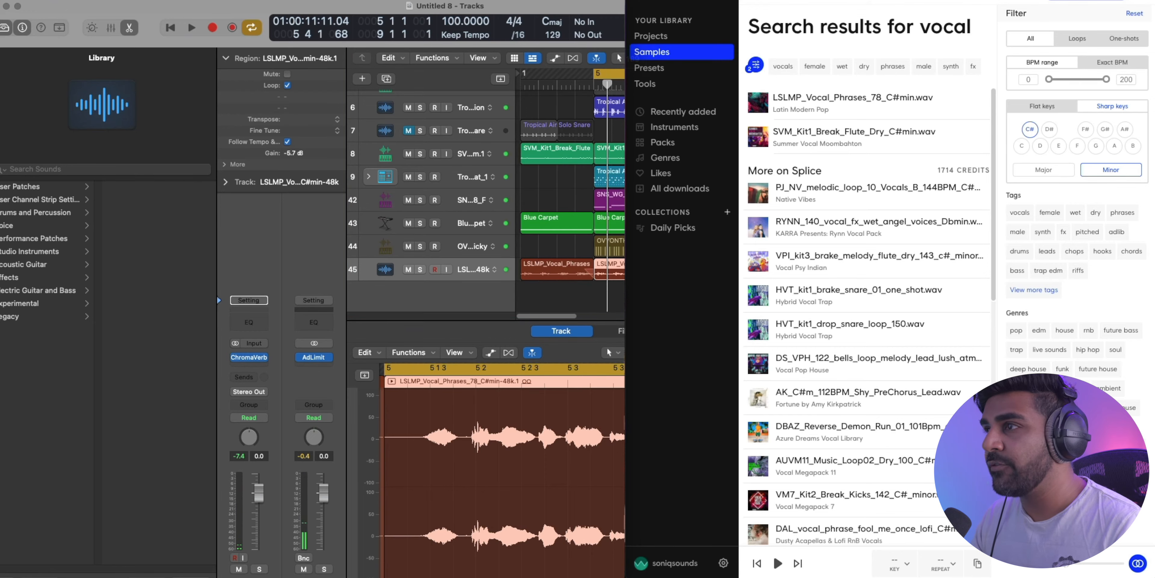
key(super+Up)
key(super+Up)
key(super+Left)
key(super+Left)
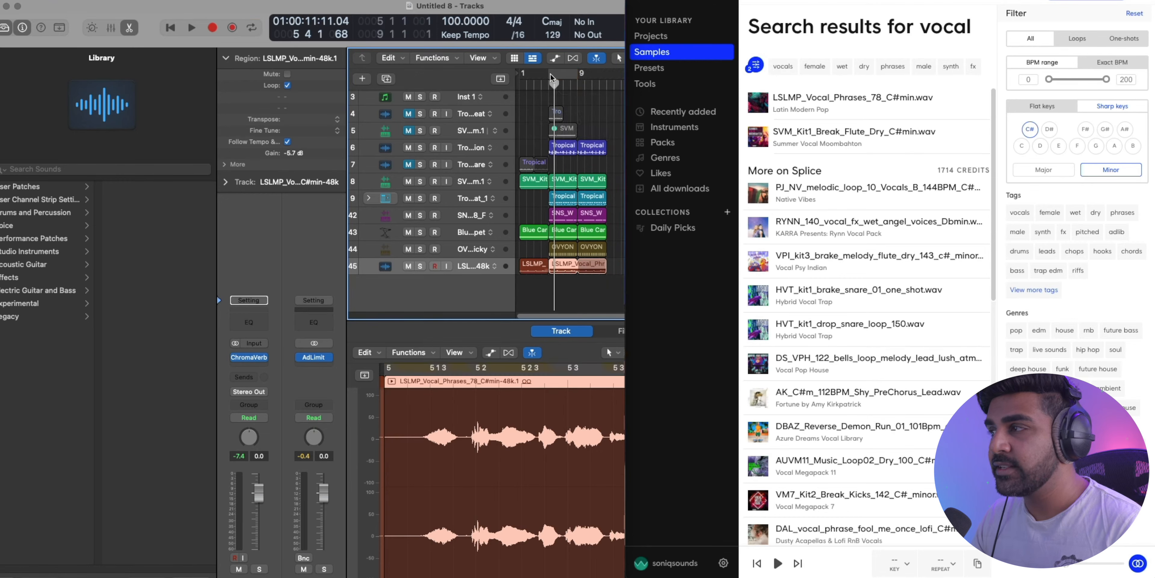
drag(551, 74, 607, 74)
Step: Search the Splice samples for "hat", limiting the filter to loops without a key restriction
click(832, 1)
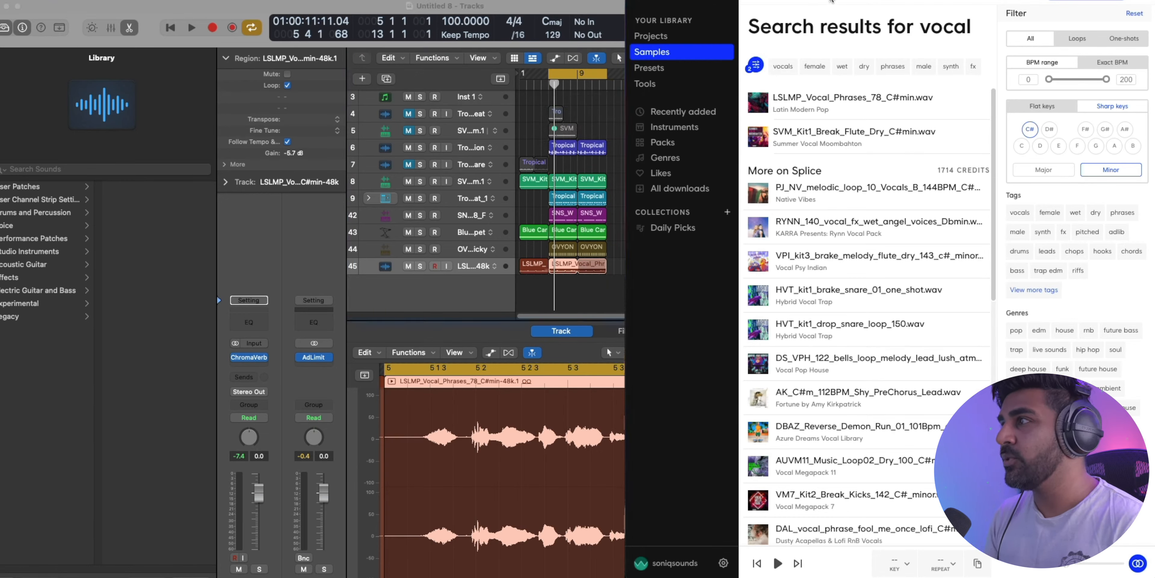
key(BackSpace)
key(BackSpace)
key(BackSpace)
text(hat)
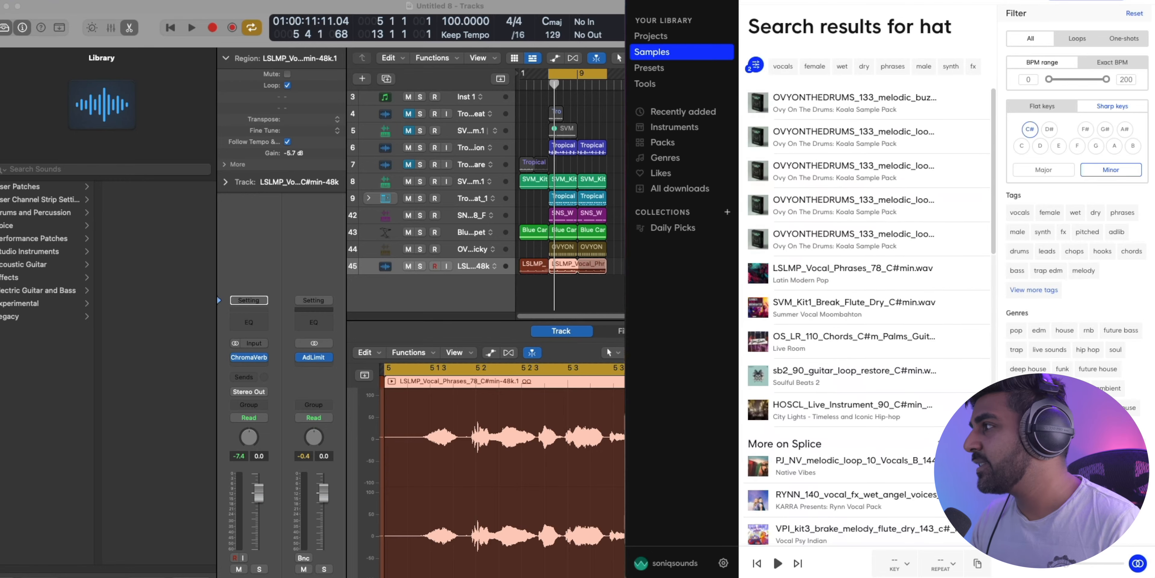
click(1124, 39)
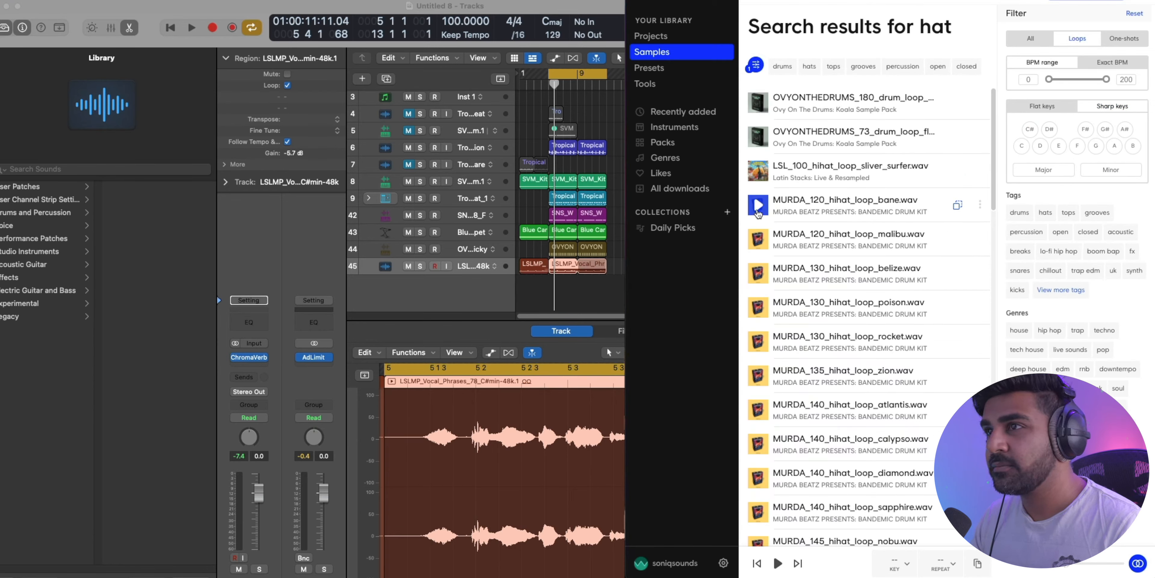
Step: Select the Inst 1 track, open its Splice Bridge plug-in and turn on bridge playback in Splice
click(478, 98)
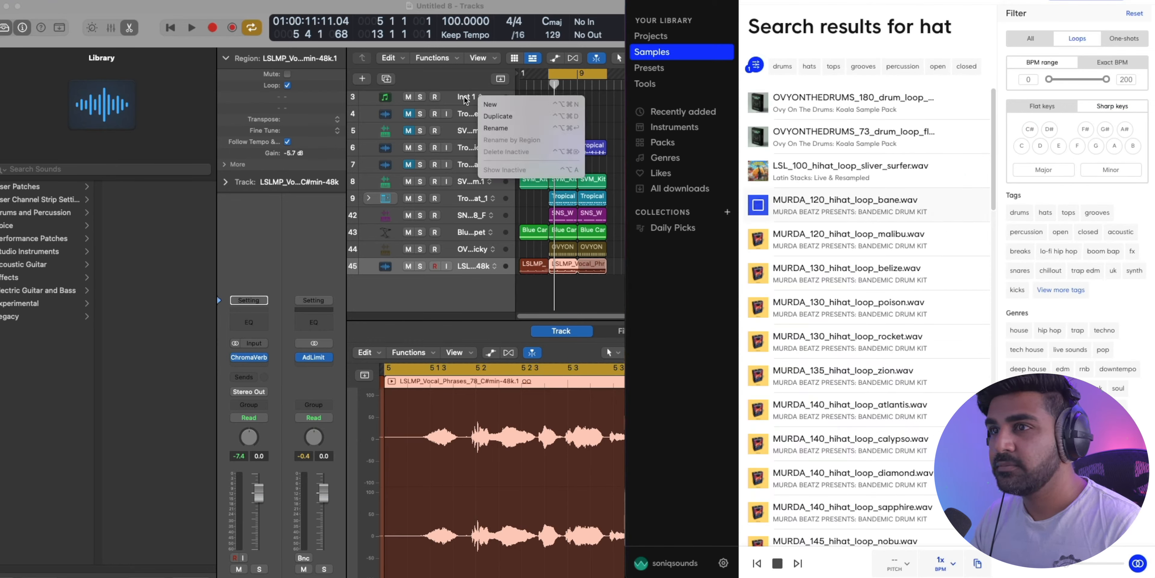
click(463, 97)
click(258, 344)
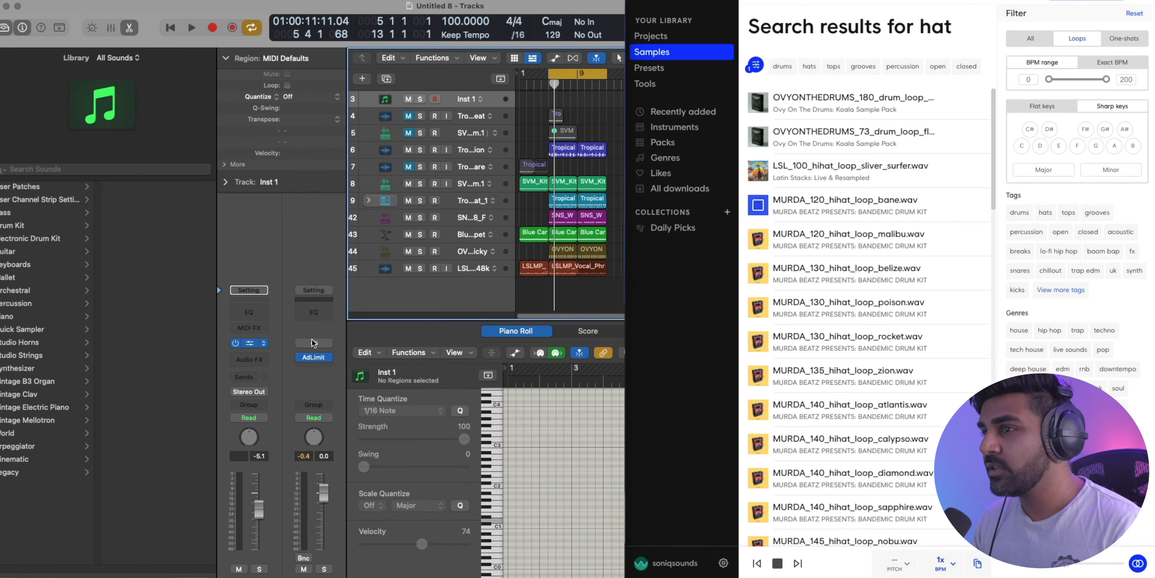
click(1137, 563)
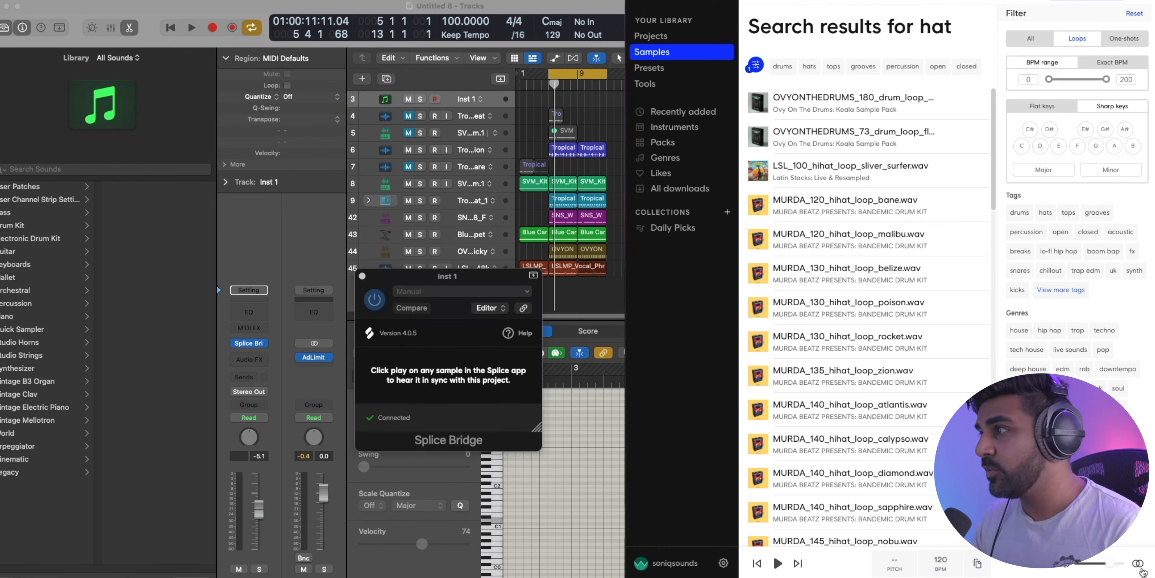
Step: Preview the first hi-hat loops, including LSL_100_hihat_loop_sliver_surfer, through Splice Bridge
click(758, 104)
click(759, 177)
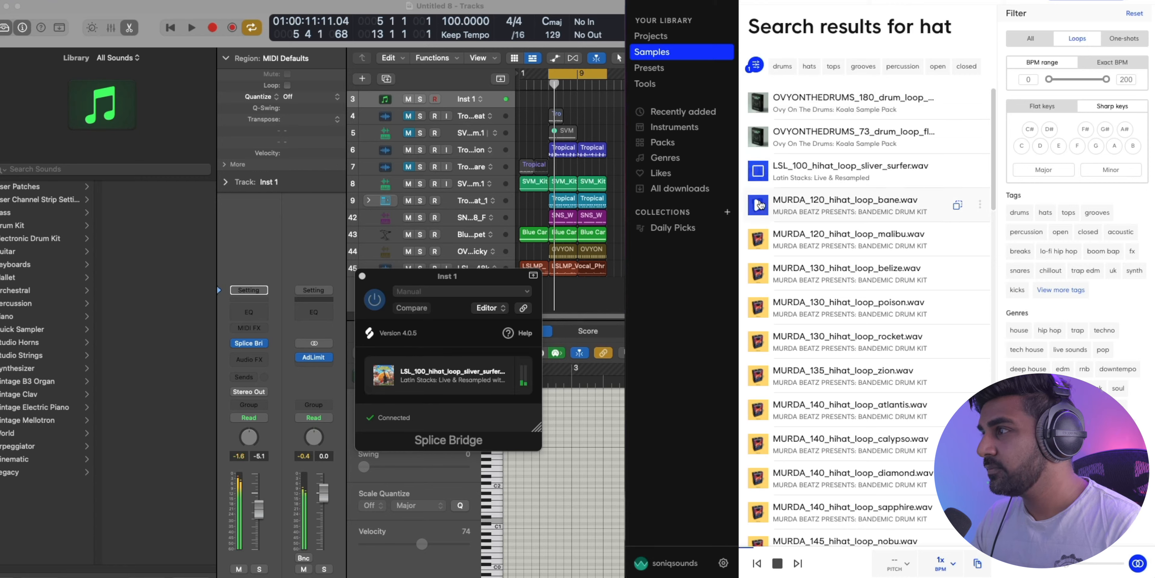
click(759, 205)
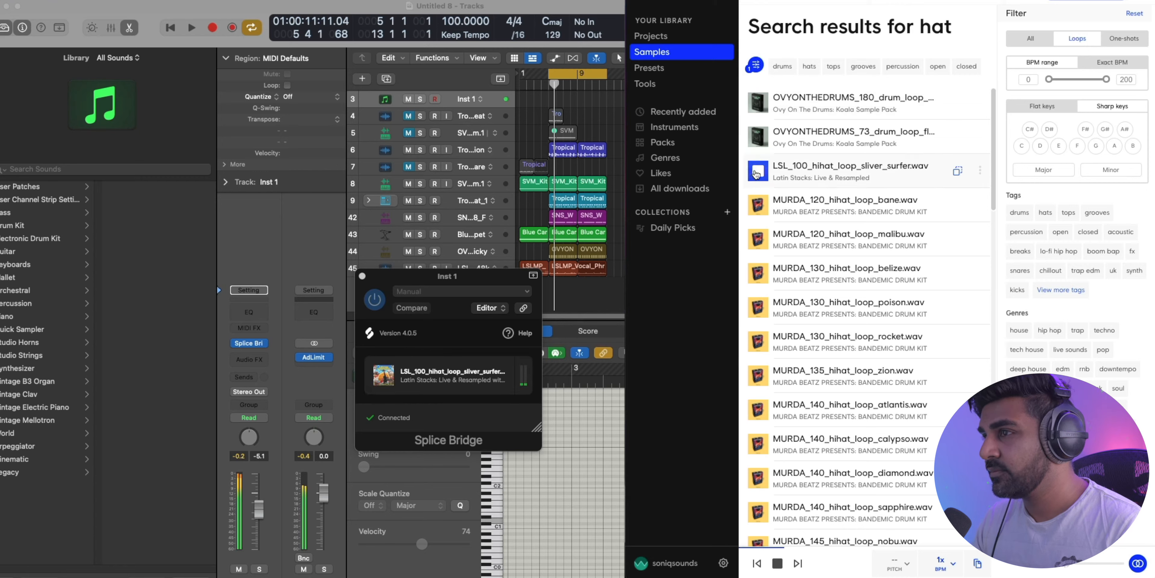
Step: Add LSL_100_hihat_loop_sliver_surfer on a new track below the vocal phrases and align its start with bar 5
drag(956, 173, 554, 291)
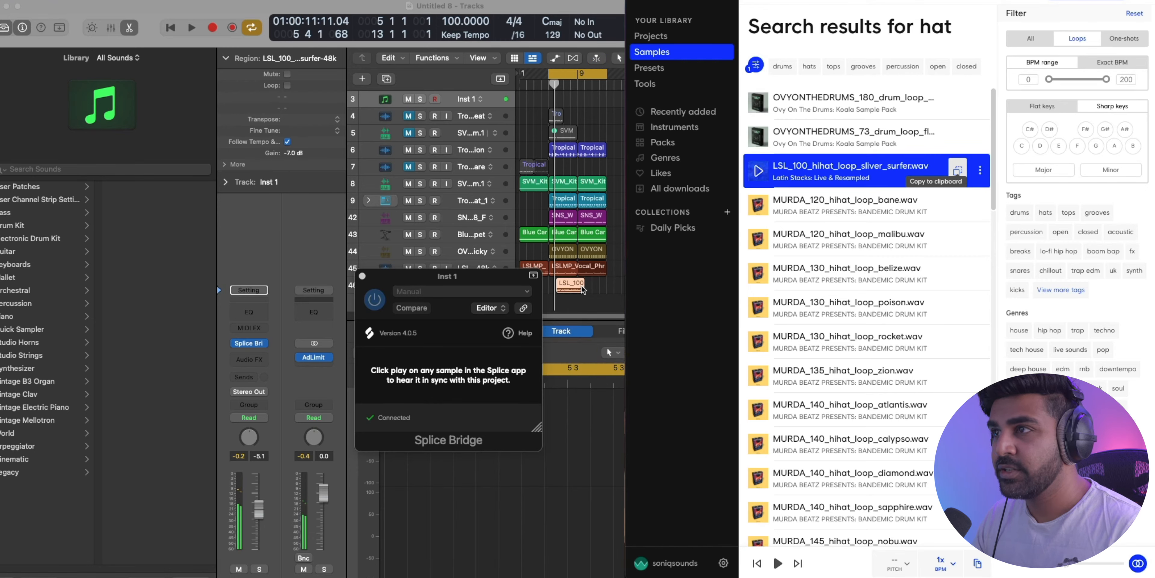
click(583, 290)
drag(622, 302, 559, 120)
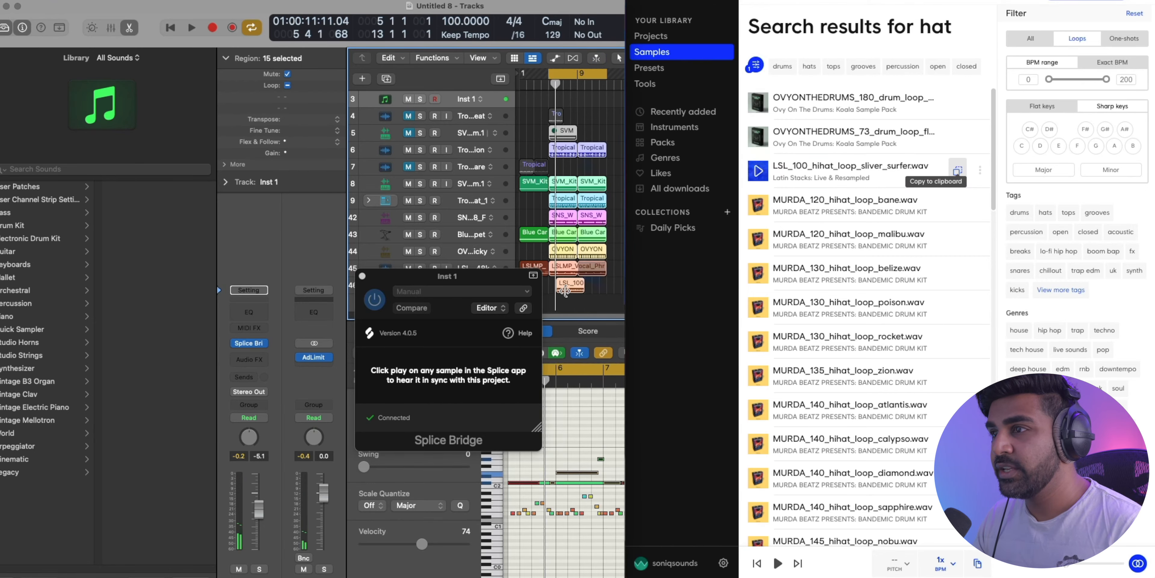
key(z)
click(579, 148)
drag(614, 293, 571, 294)
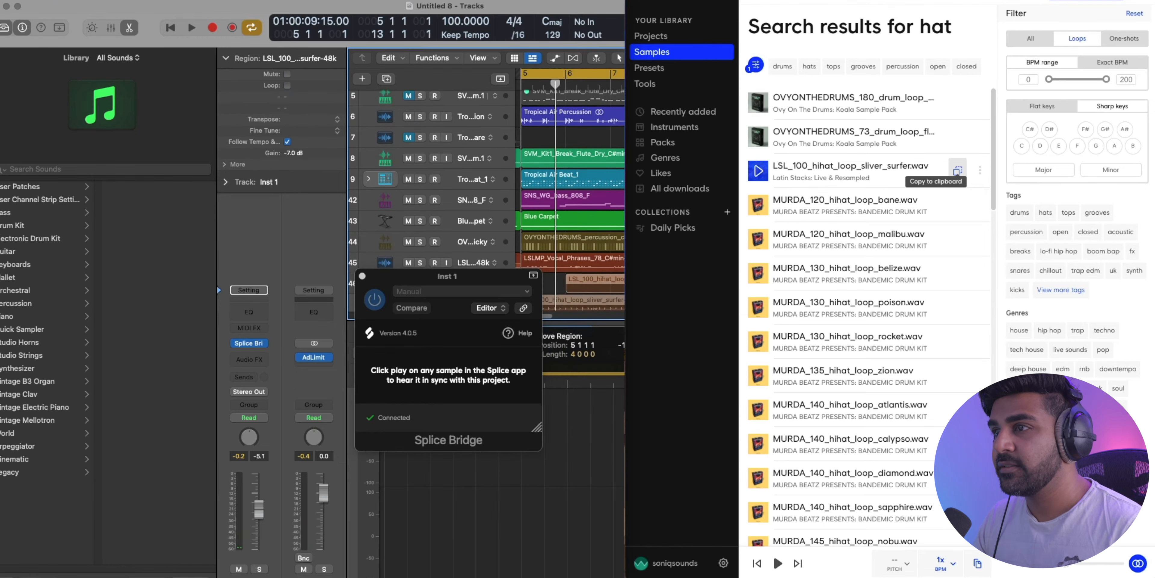
Step: Listen to the sliver_surfer hi-hat loop in the arrangement with taller tracks, mute its track and stop playback
key(space)
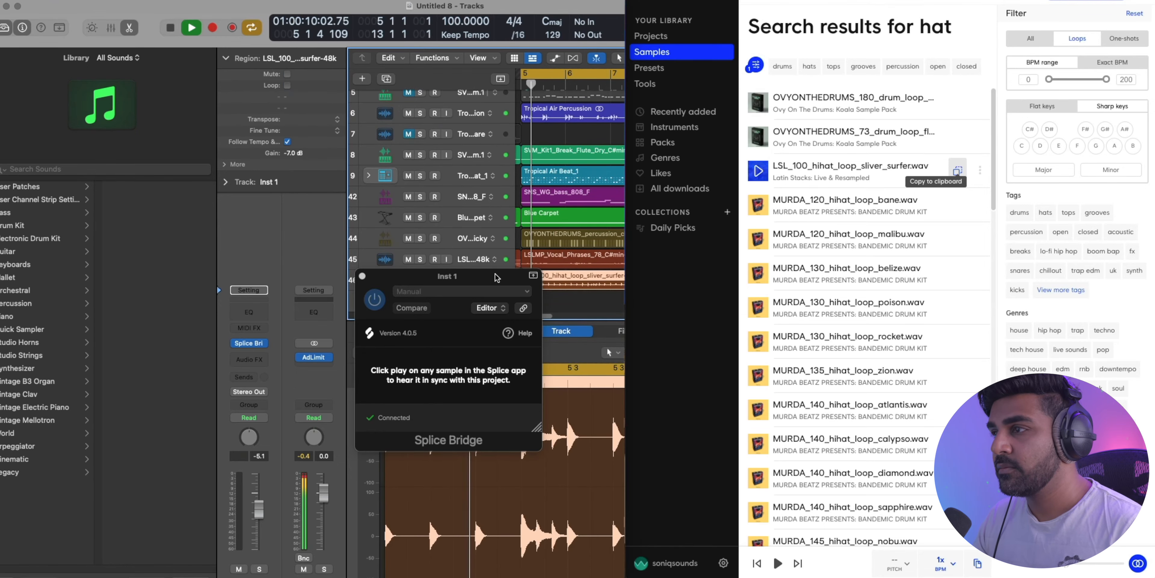
drag(495, 276, 362, 282)
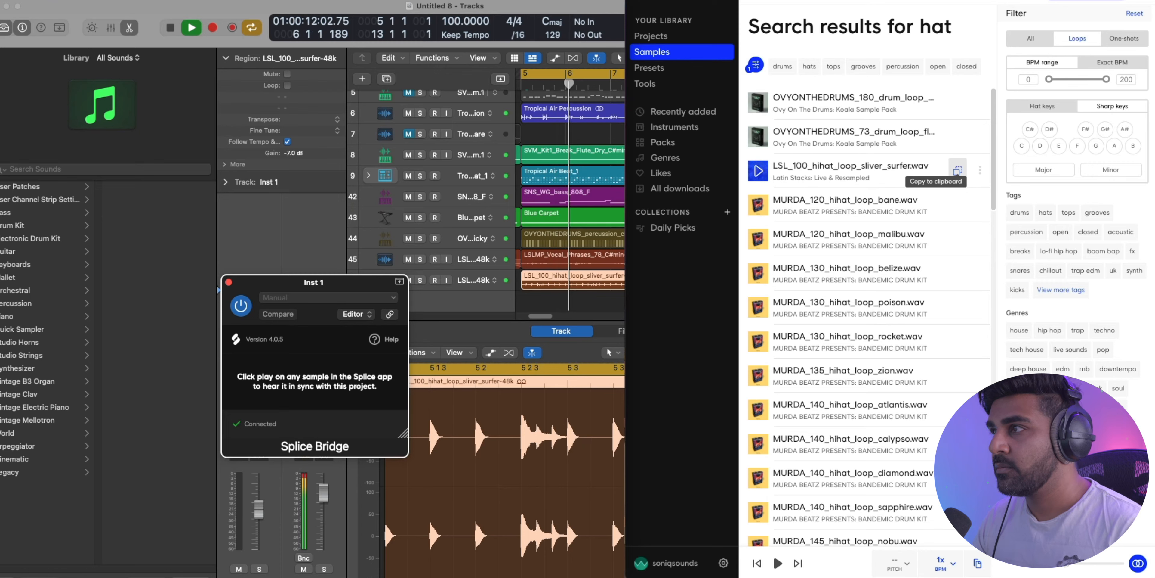
click(556, 301)
key(super+Down)
key(super+Down)
key(super+Down)
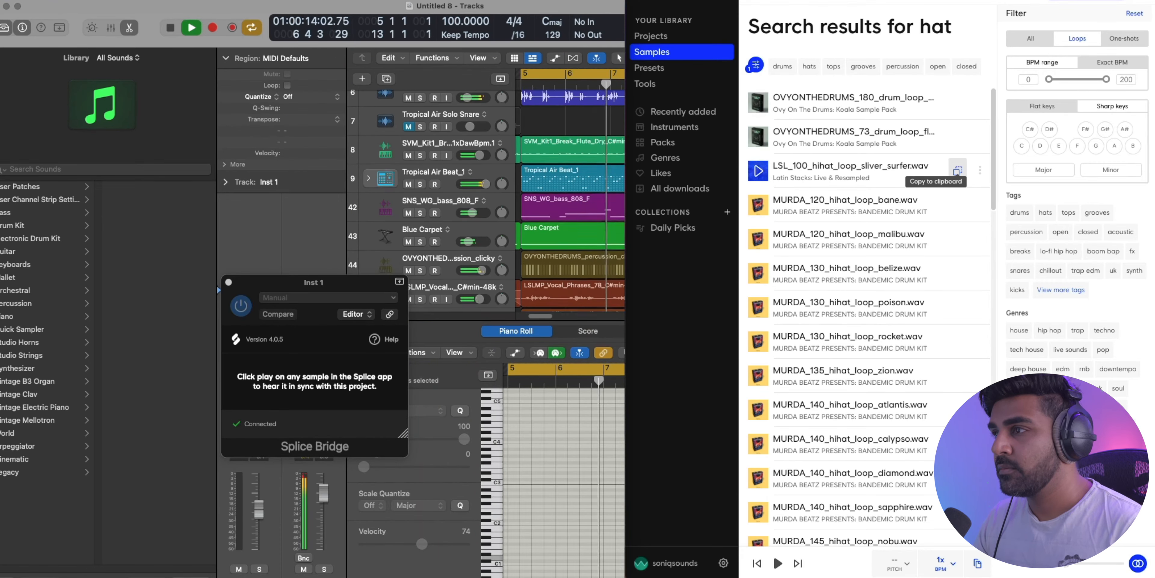
scroll(525, 243, down, 4)
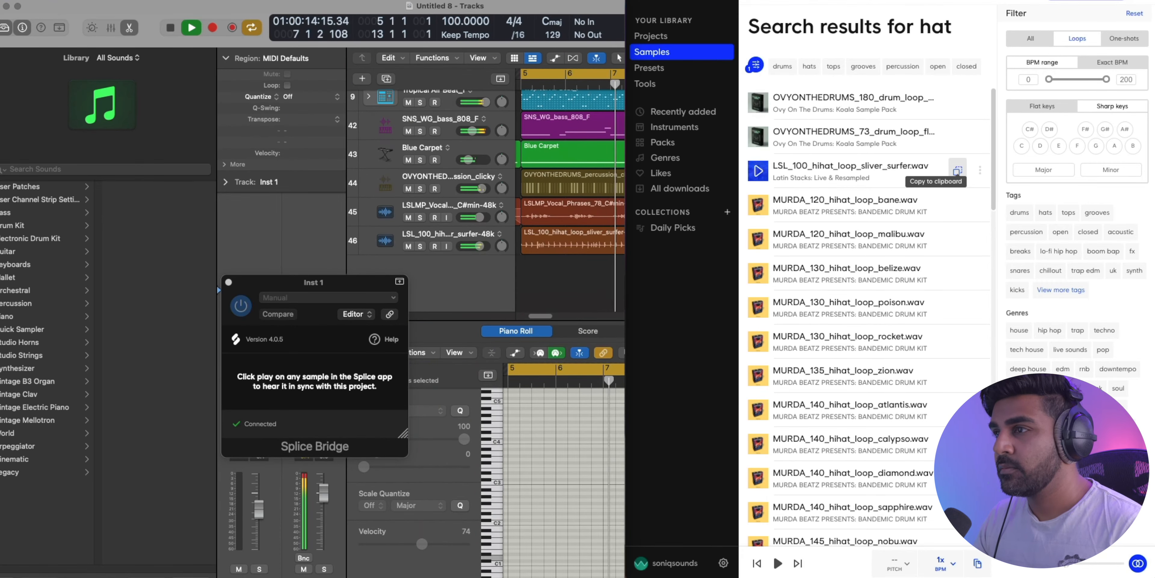
click(621, 240)
click(410, 246)
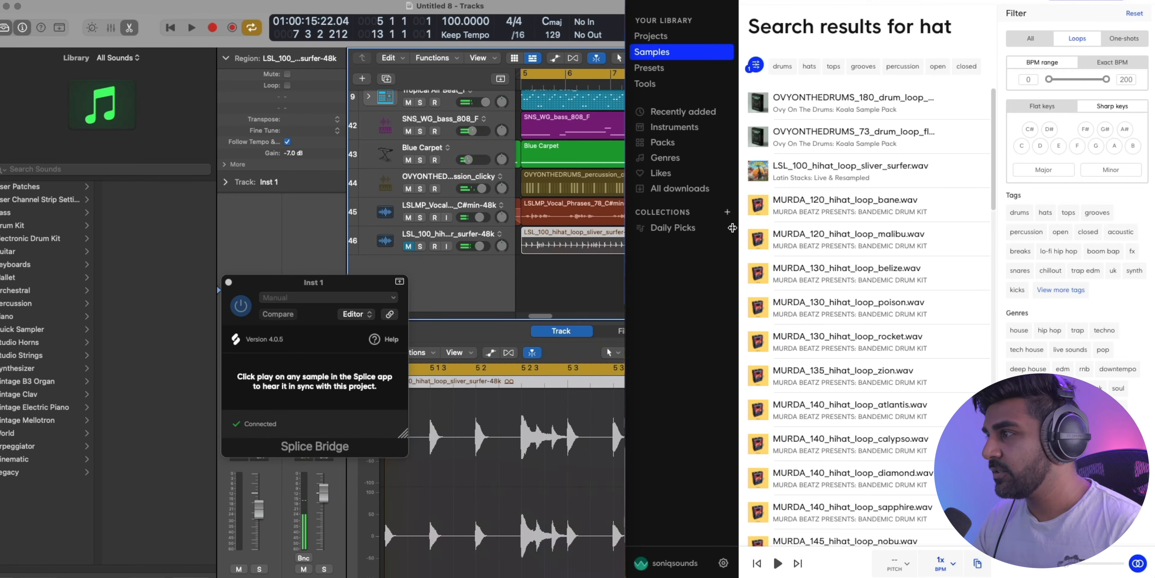
Step: Preview more Splice hi-hat loops and add MURDA_130_hihat_loop_belize on a new track starting at bar 5
click(759, 206)
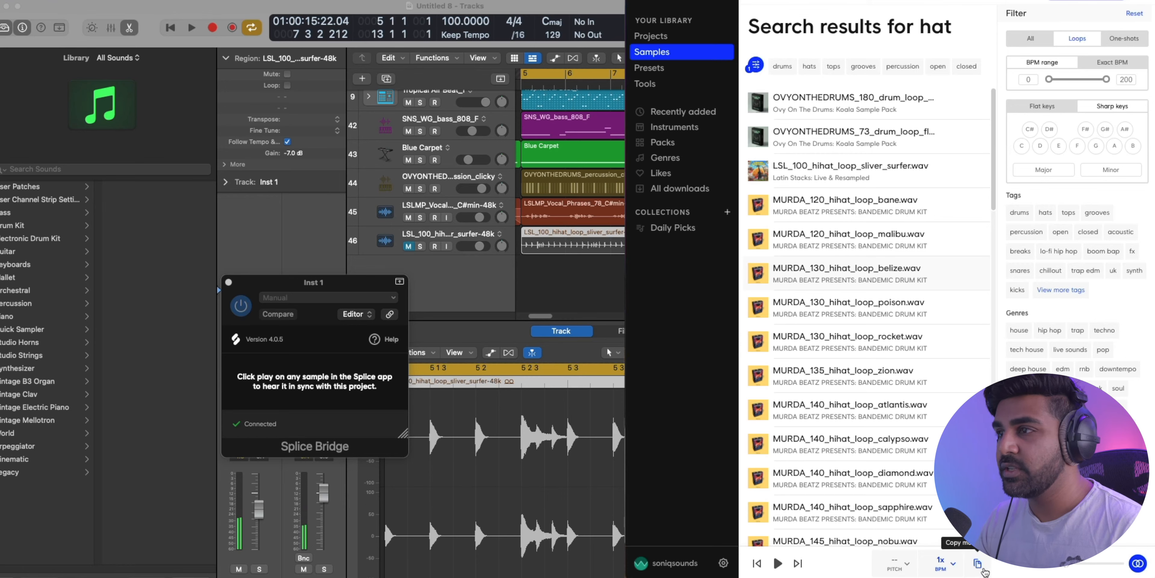
drag(984, 572, 620, 283)
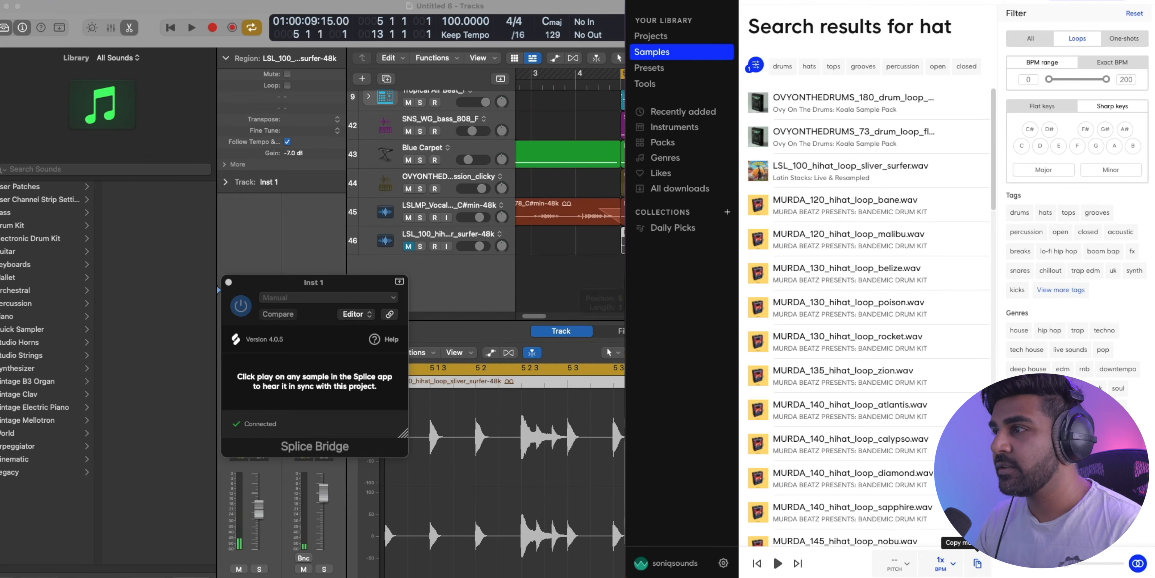
drag(880, 58, 876, 58)
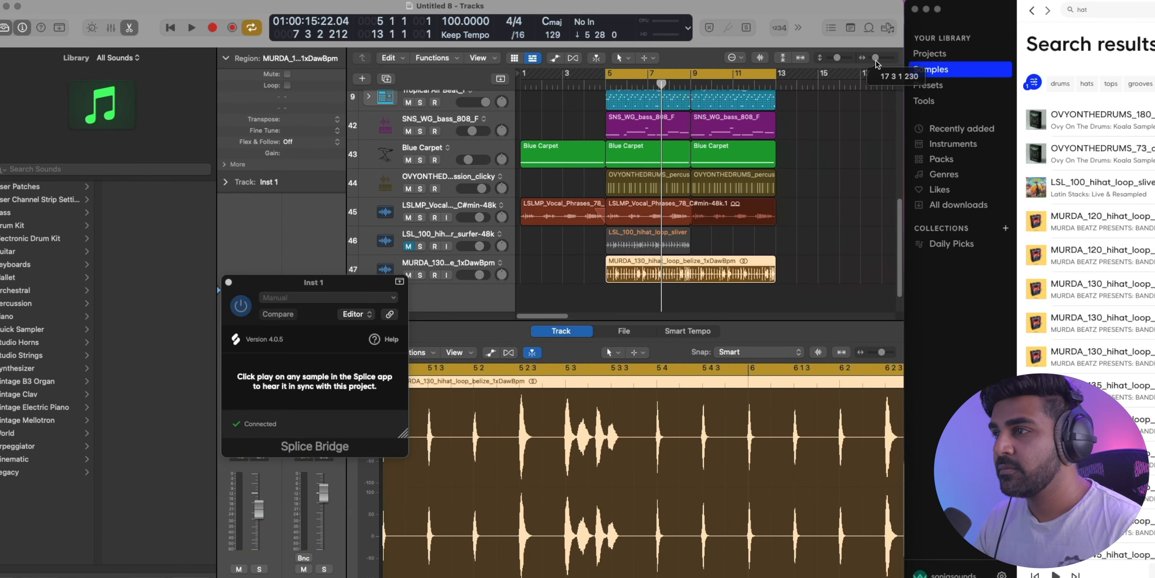
Step: Shorten the belize hi-hat region to its first two beats, loop it until bar 13, listen to it and close Splice Bridge
key(space)
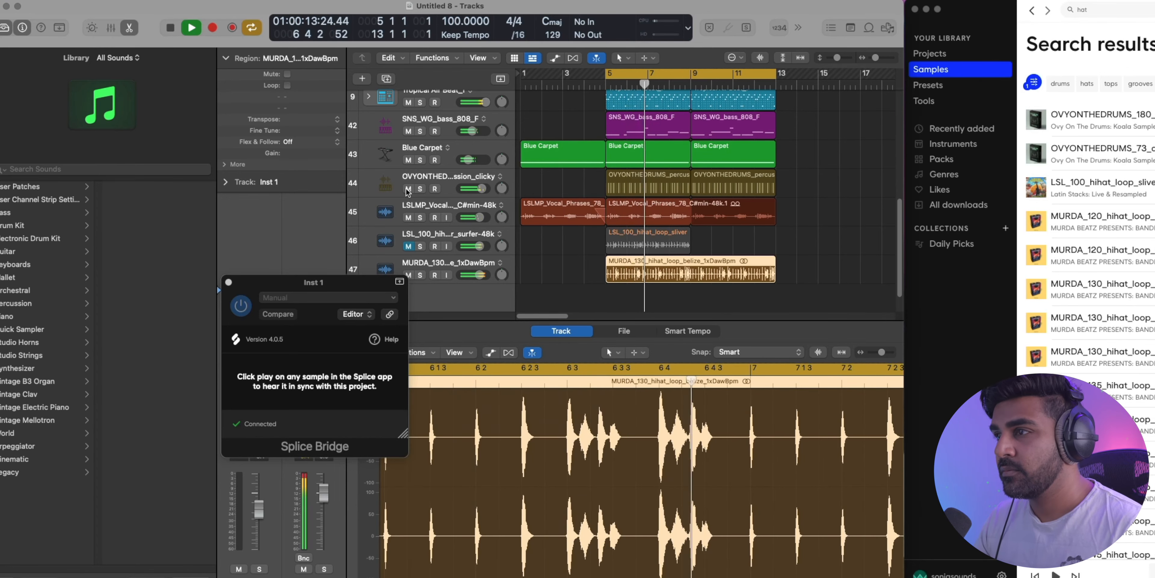
key(space)
mouse_move(775, 275)
mouse_down()
mouse_move(607, 282)
mouse_move(776, 269)
mouse_up()
key(space)
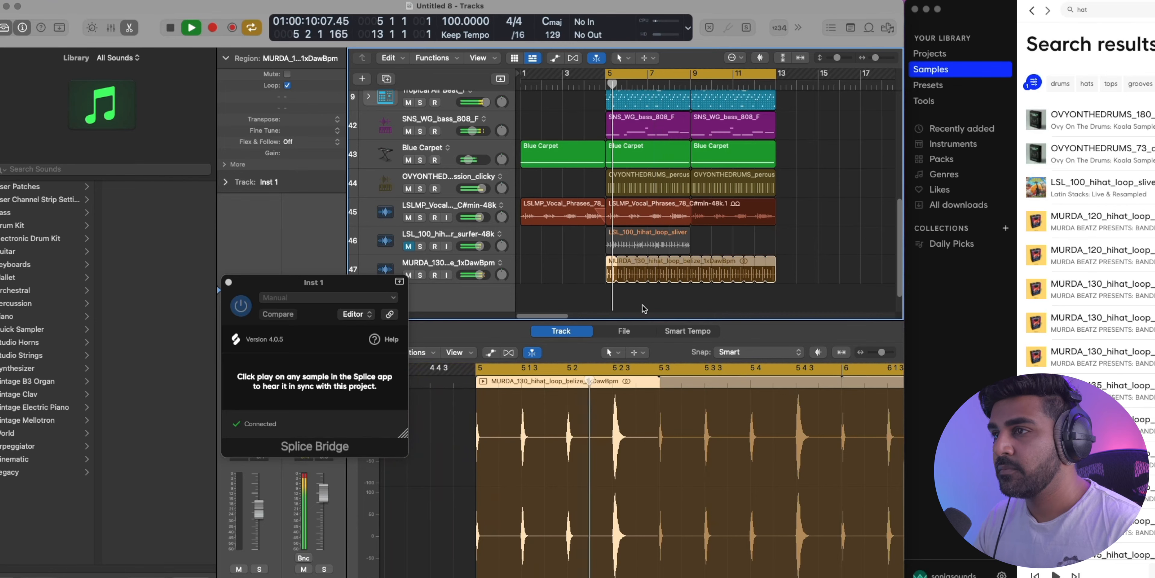
click(228, 282)
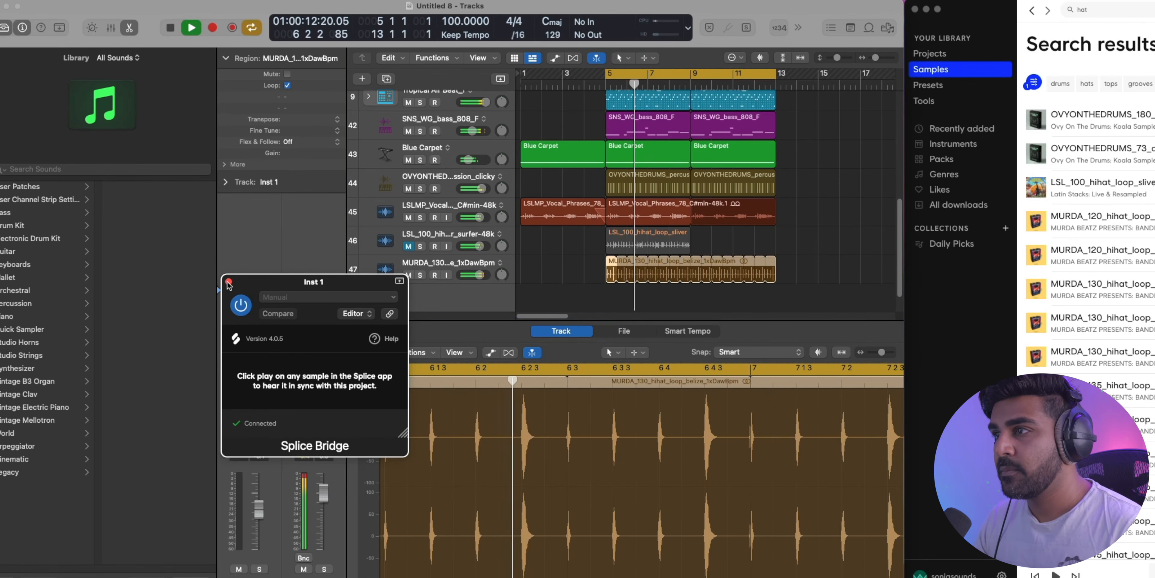
Step: Split the second vocal phrase region at bars 6 and 7 and delete the bar 6 portion
key(space)
click(630, 216)
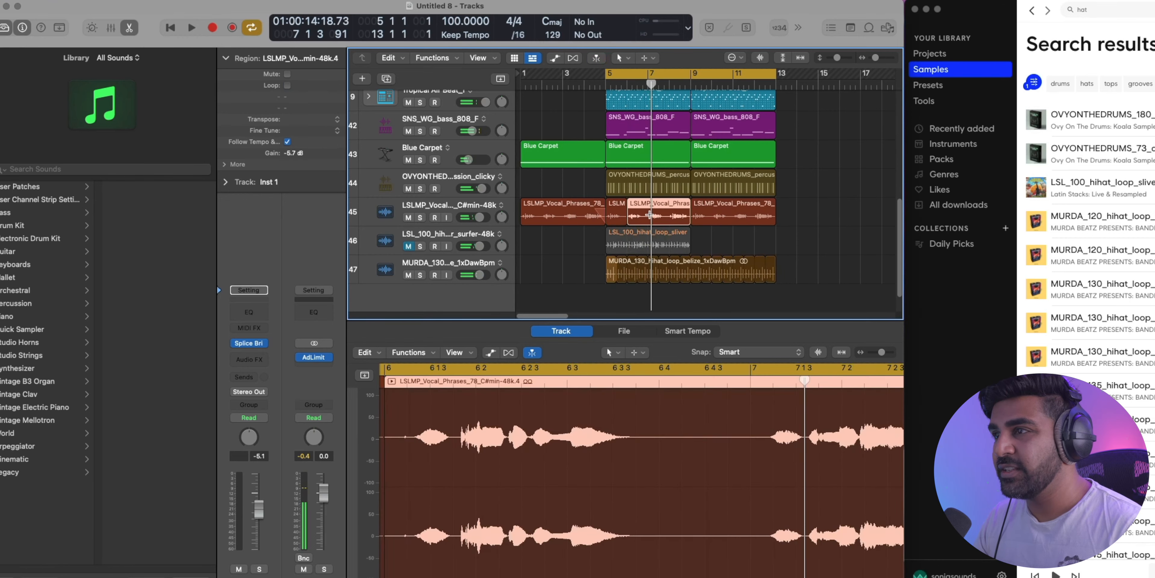
click(647, 216)
key(Delete)
key(space)
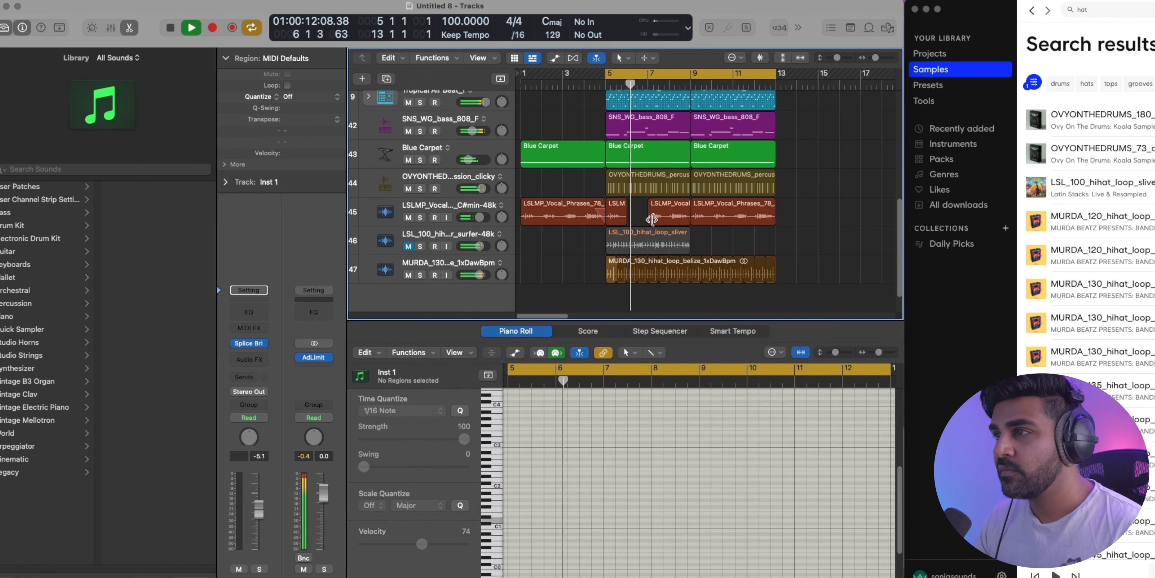
Step: Split the remaining vocal phrase at bar 8 and delete both pieces between bars 7 and 9
click(670, 217)
click(657, 217)
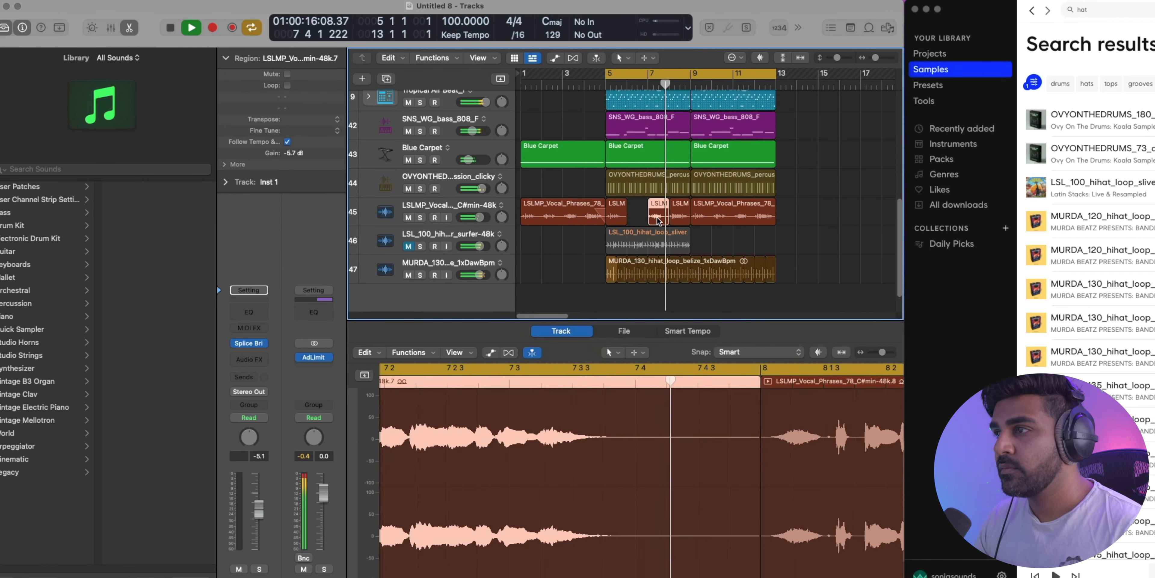
key(Delete)
click(683, 220)
key(Delete)
key(space)
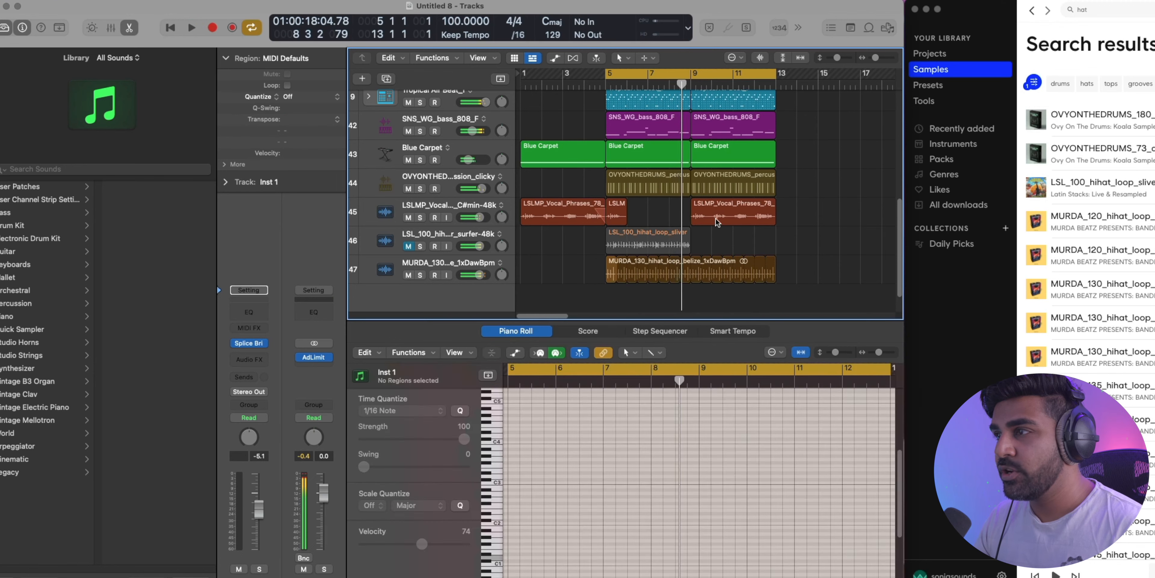
Step: Cut the last vocal phrase to one bar at bar 9 and delete the opening vocal region at bar 1
click(713, 218)
key(Delete)
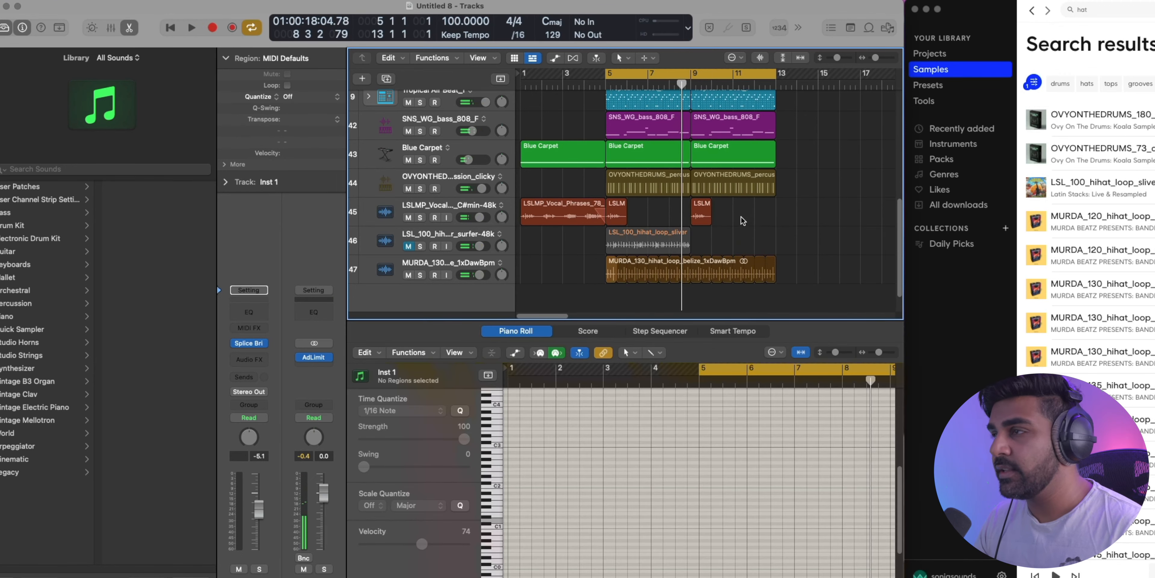
click(701, 214)
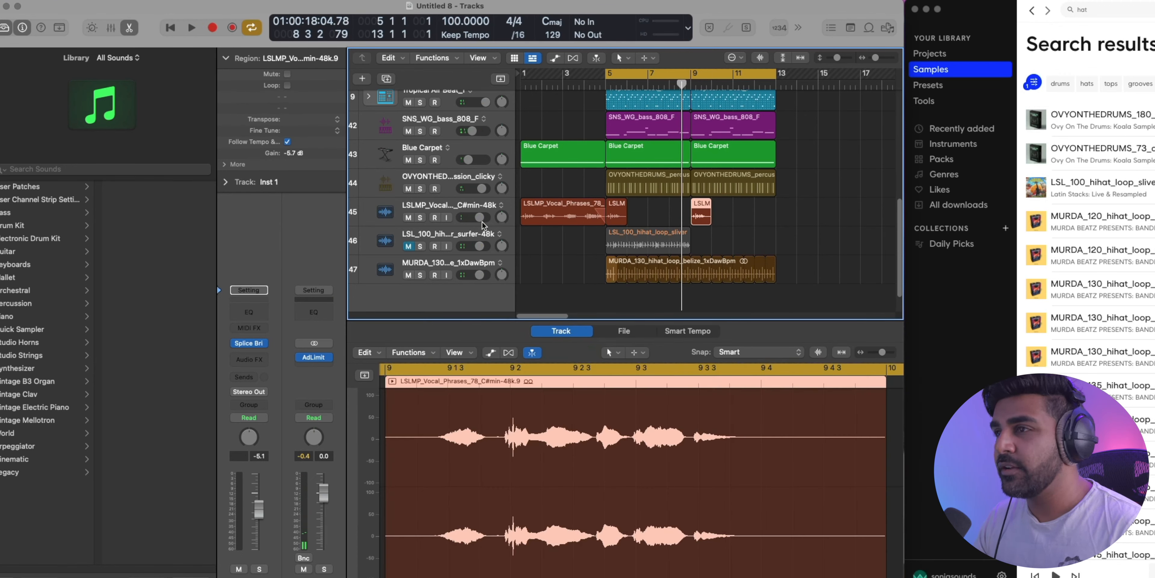
click(527, 222)
key(Delete)
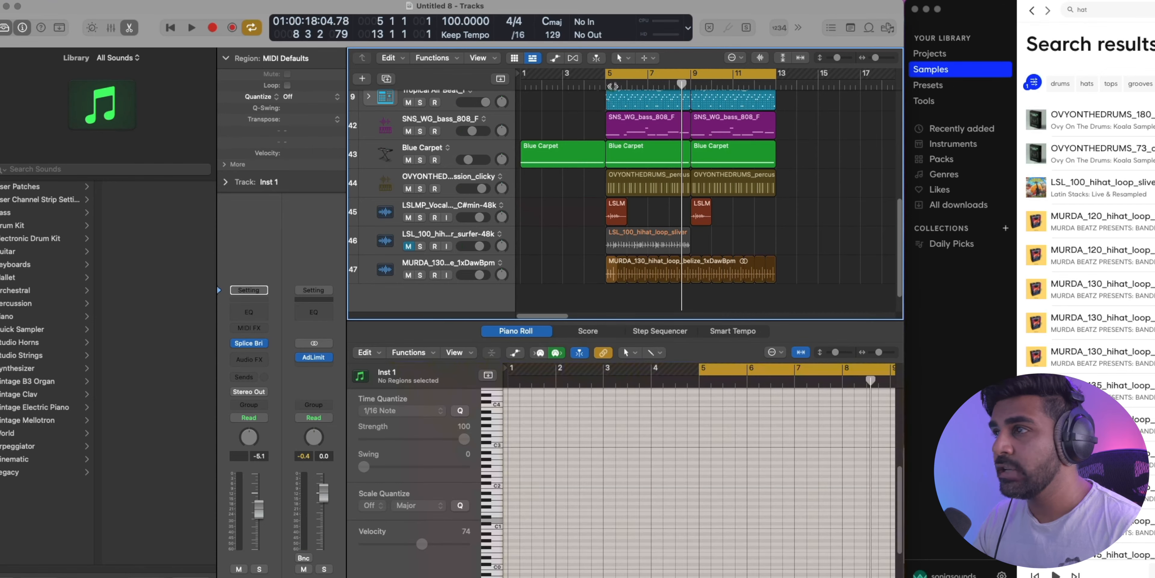
Step: Copy the two one-bar vocal clips to bars 7 and 11 during playback
drag(837, 58, 835, 58)
key(space)
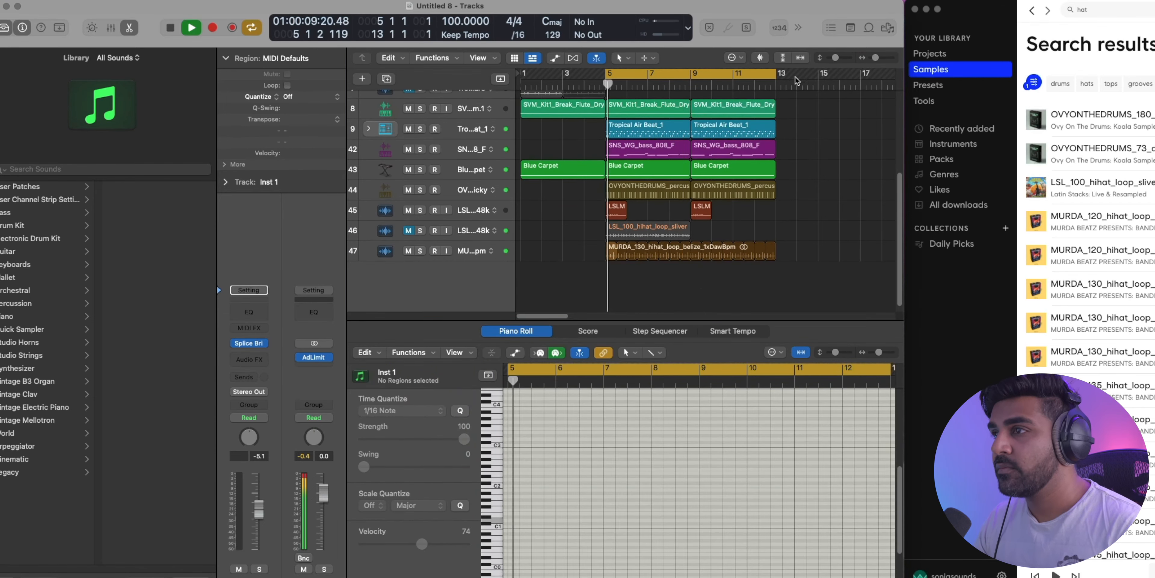
click(655, 214)
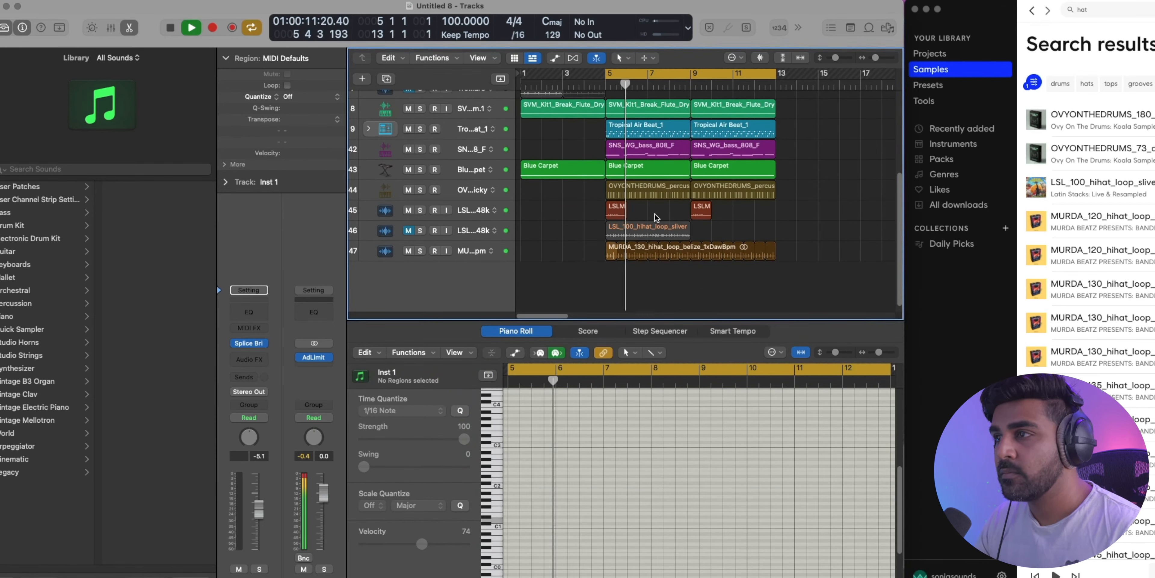
drag(726, 216, 668, 217)
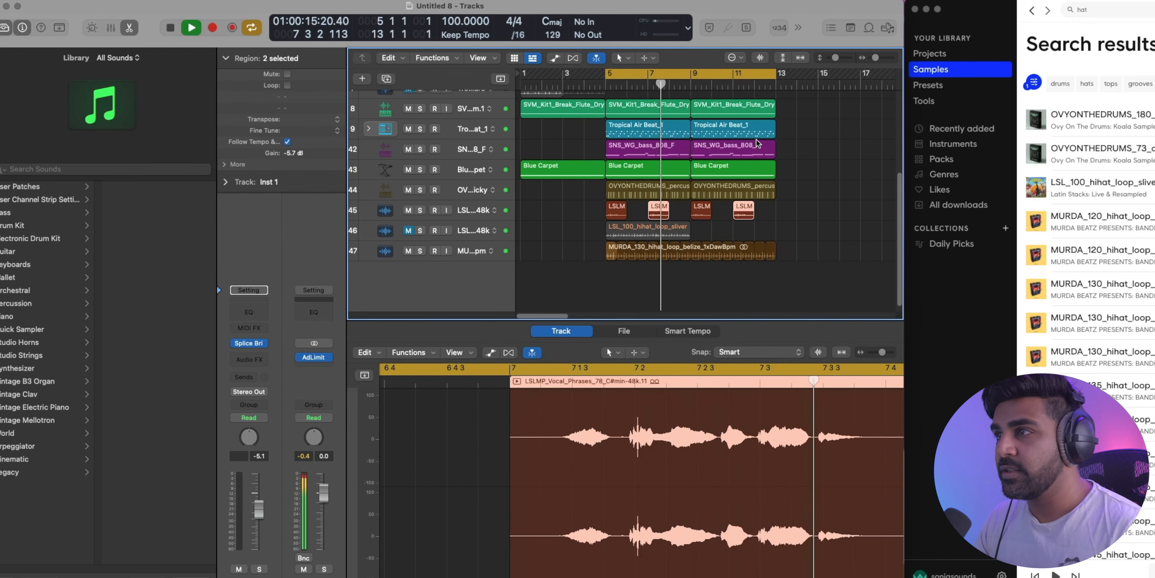
key(space)
Step: Repeat the clicky percussion region twice up to bar 21 and set the cycle range to bars 13–21
drag(874, 57, 872, 57)
scroll(709, 150, up, 4)
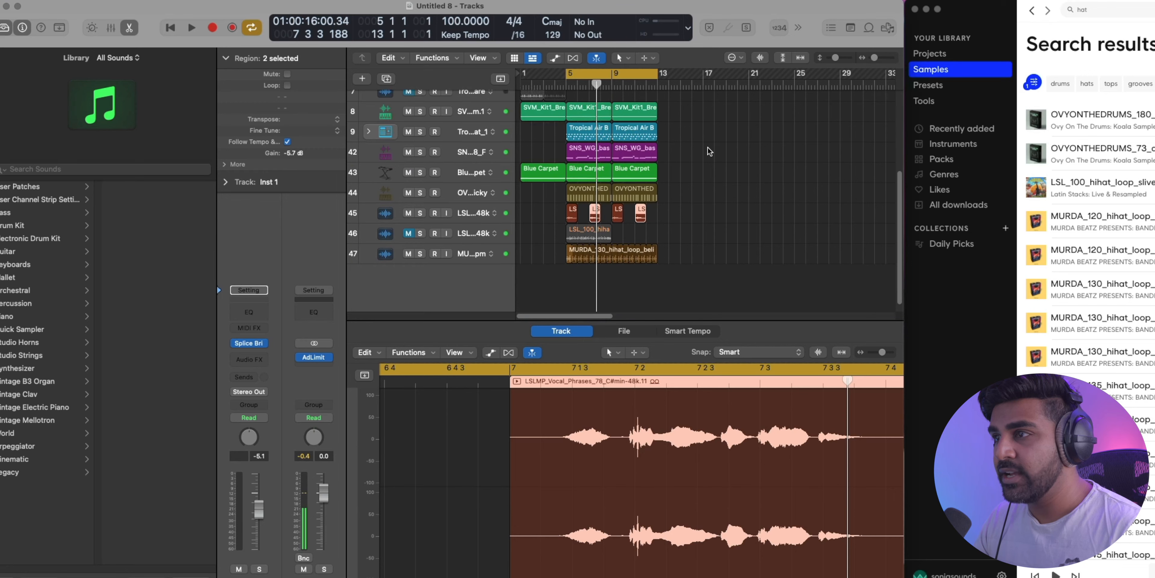
scroll(704, 153, down, 1)
click(631, 258)
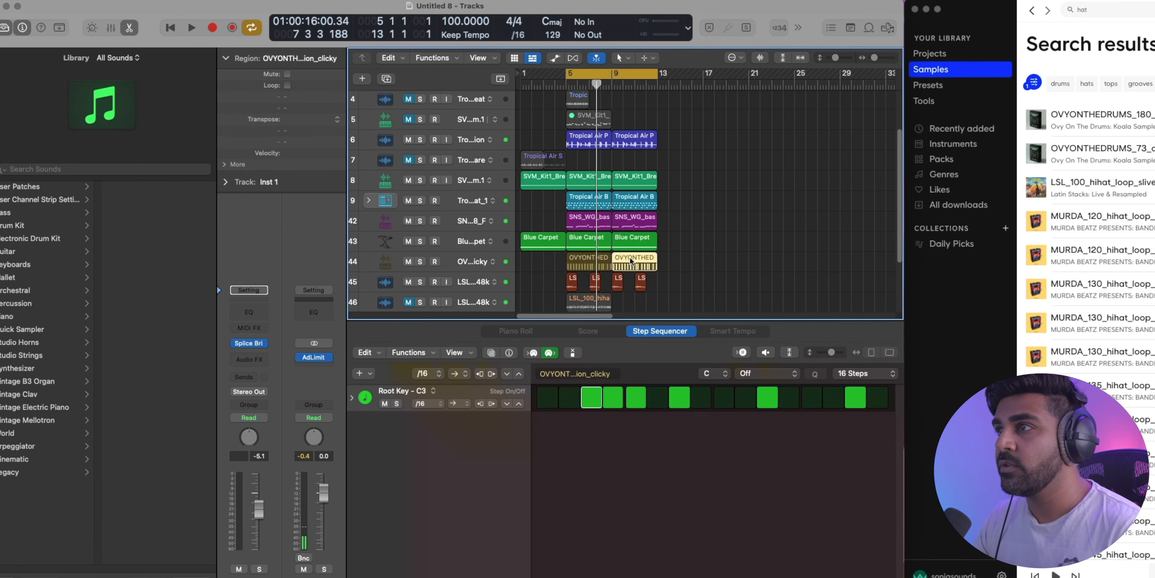
key(super+r)
key(super+r)
drag(652, 72, 743, 74)
Step: Repeat the last 808 bass region and the last flute region twice each, extending both to bar 21
click(639, 228)
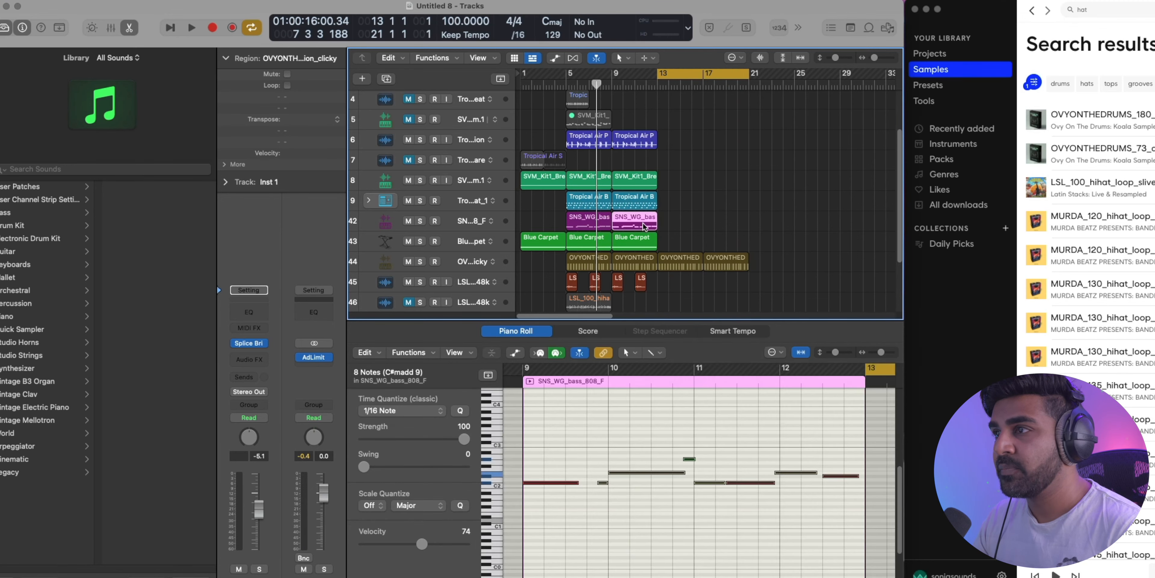
key(super+r)
key(super+r)
click(630, 204)
click(635, 181)
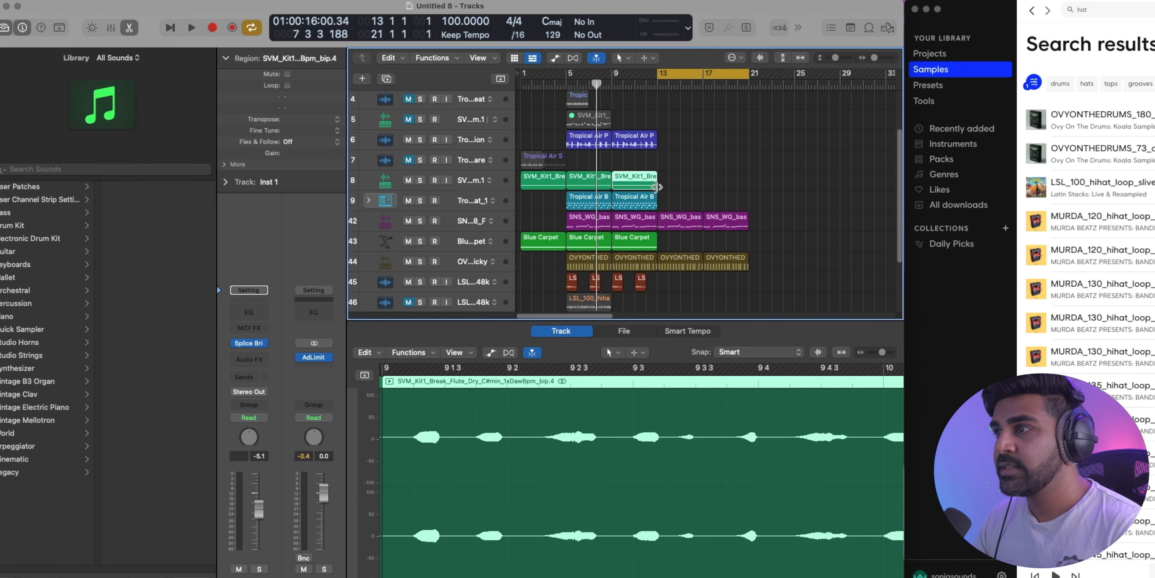
key(super+r)
key(super+r)
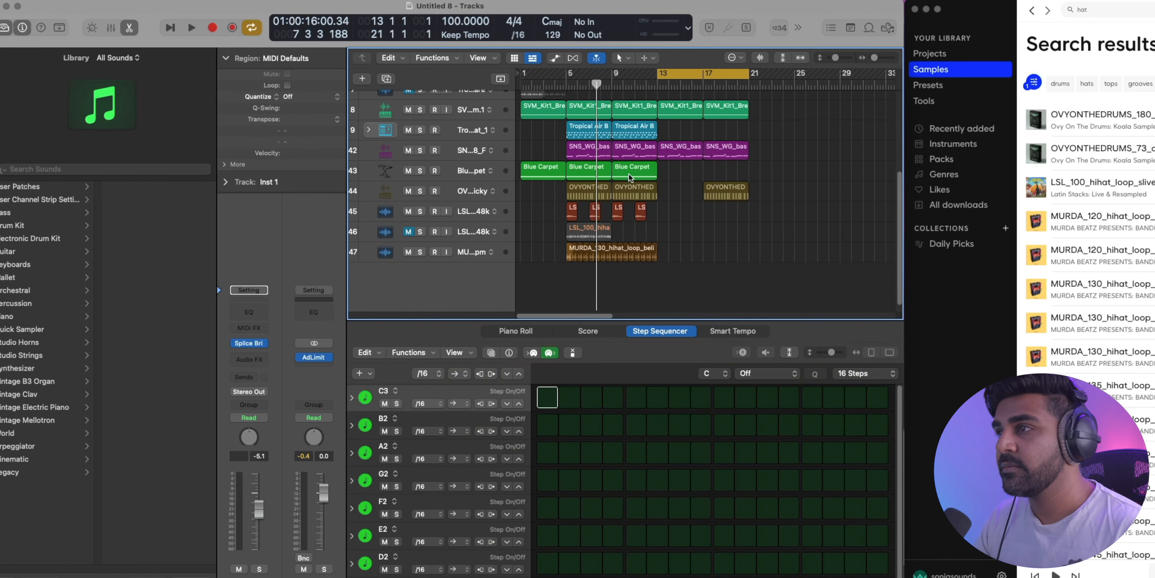
Step: Repeat the Blue Carpet region twice up to bar 21 and listen to the new section
click(628, 173)
key(super+r)
key(space)
scroll(663, 188, up, 1)
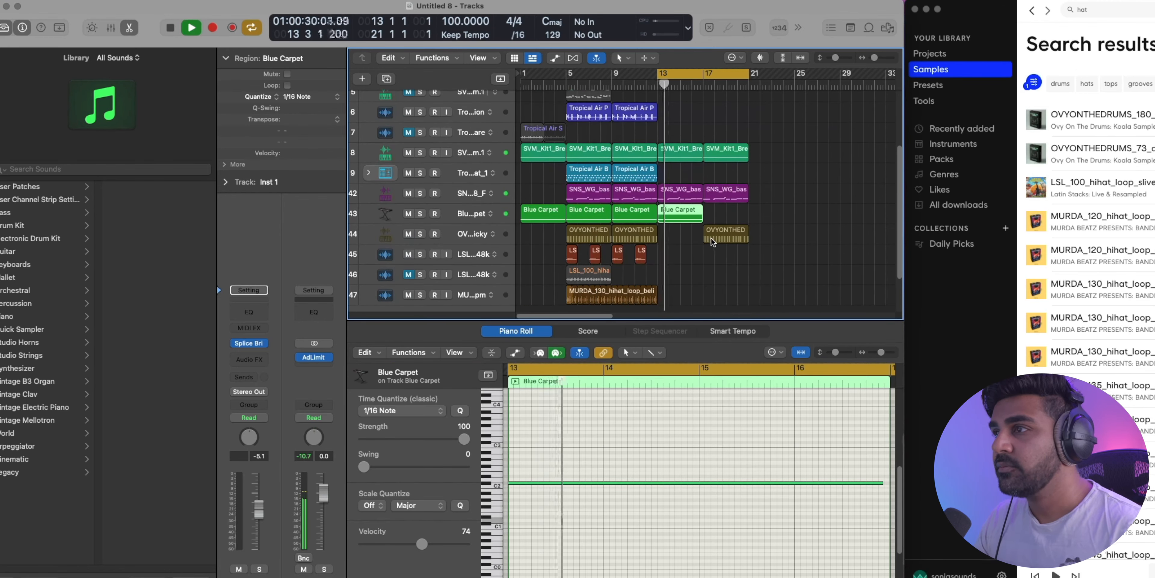
scroll(676, 241, up, 1)
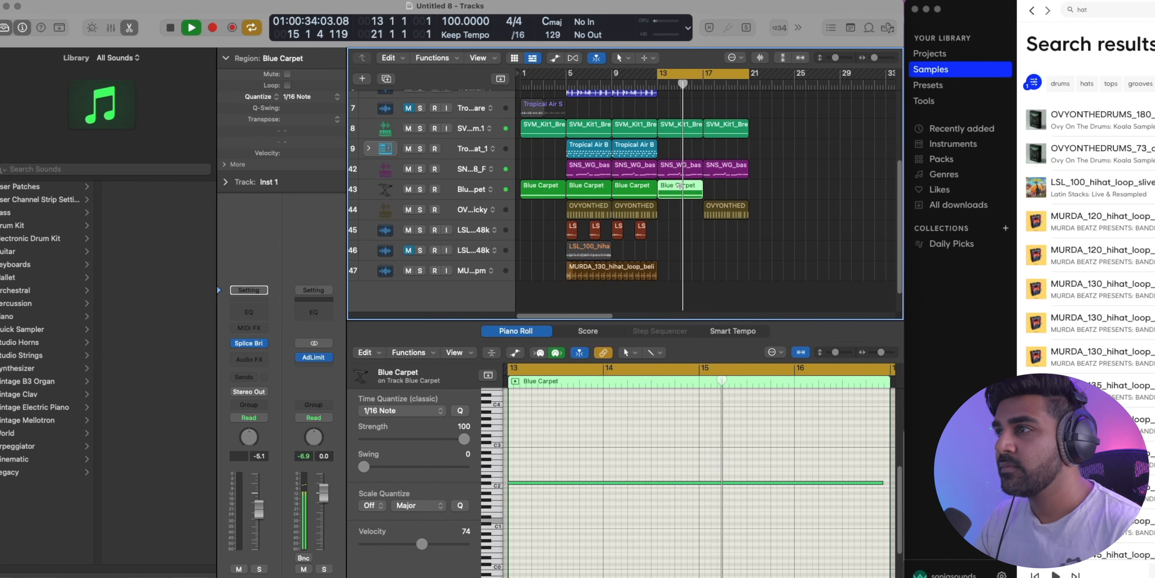
key(super+r)
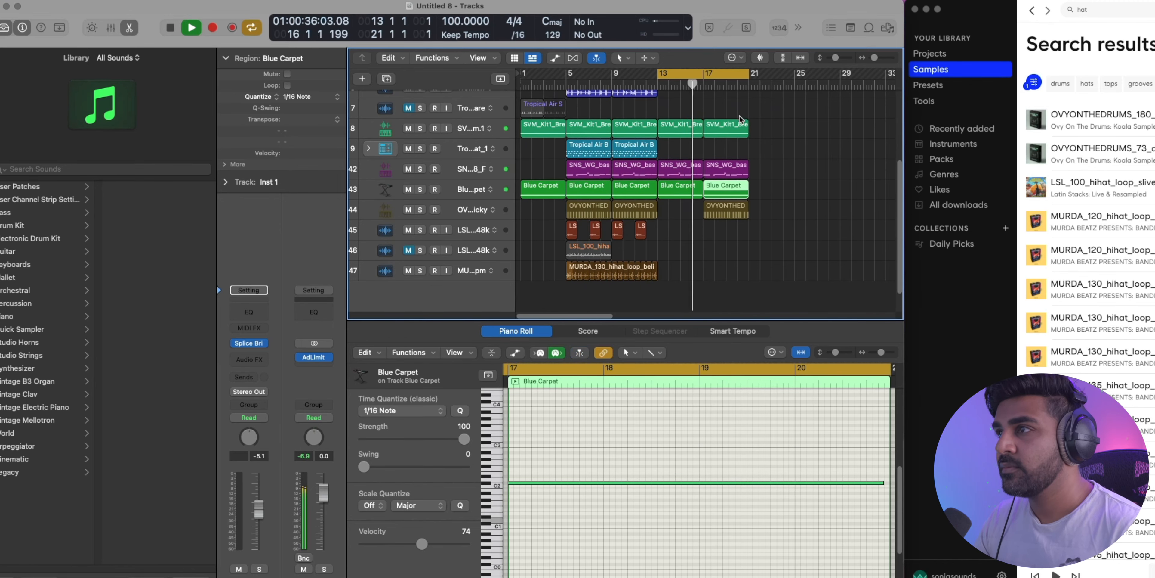
Step: Narrow the cycle range to bars 17–21 and create a pattern region on the Tropical Air Beat track at bar 17
scroll(743, 147, up, 2)
drag(659, 74, 707, 75)
scroll(749, 225, down, 1)
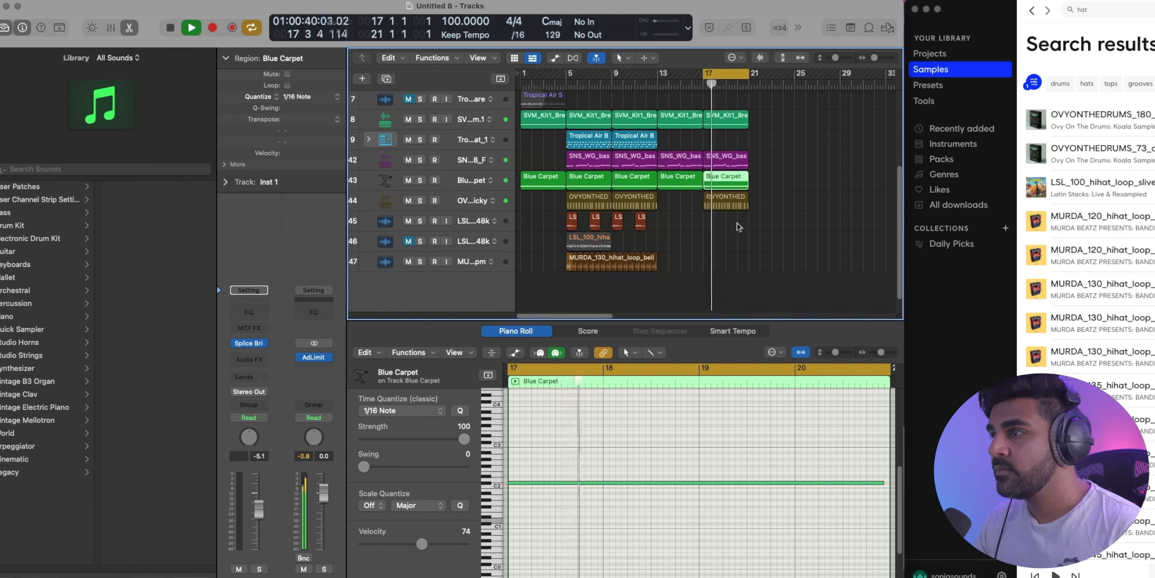
scroll(736, 223, down, 1)
right_click(709, 151)
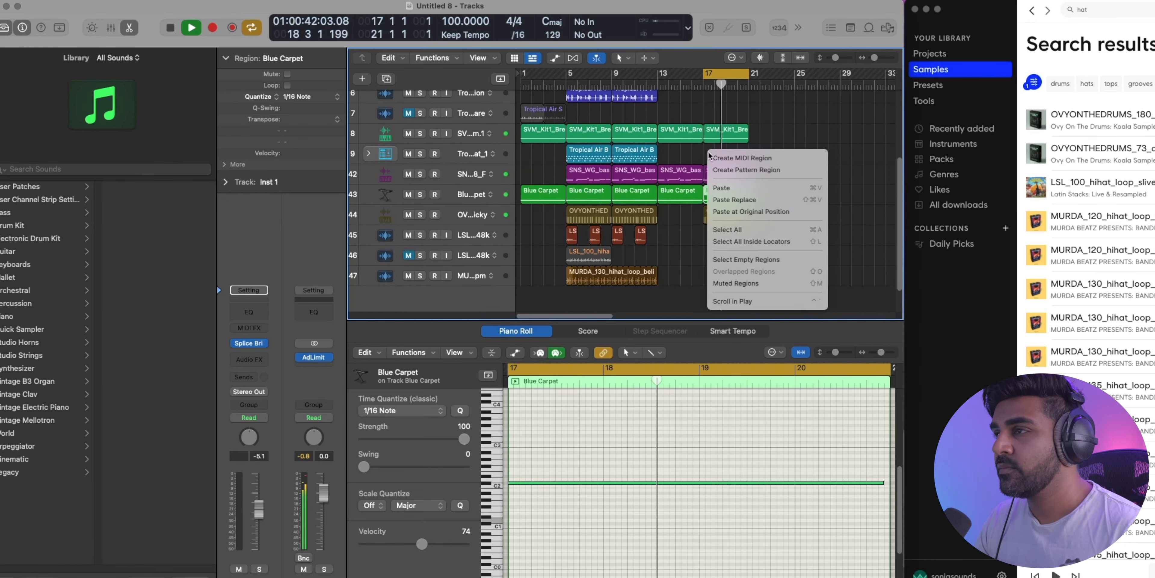
click(736, 170)
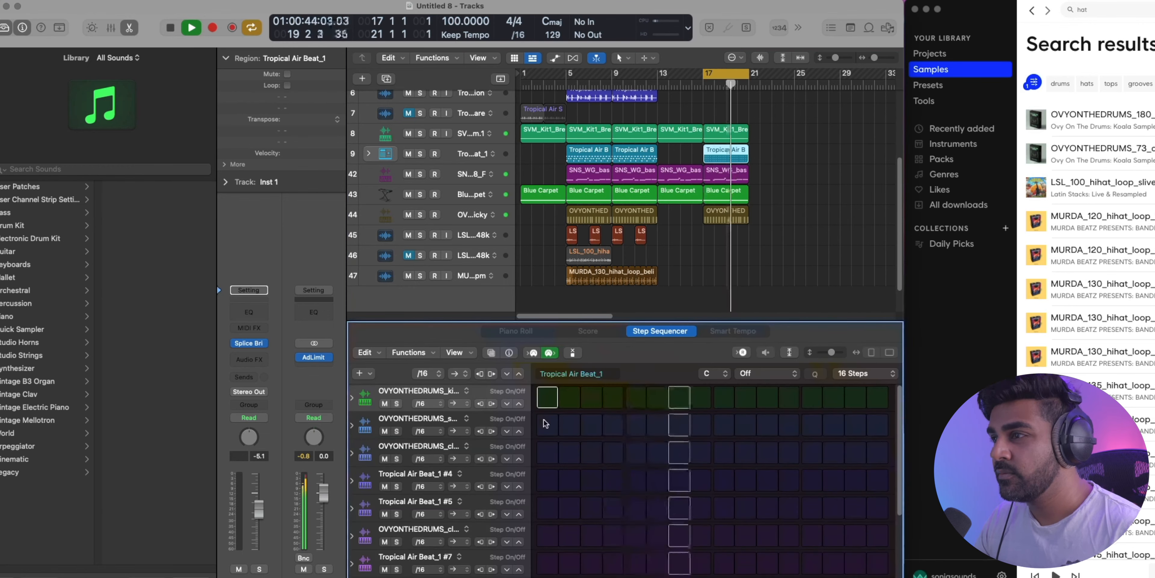
Step: Program the OVYONTHEDRUMS kick on steps 1, 5, 9 and 13 of the new pattern and close the editor
click(548, 399)
click(636, 400)
click(724, 397)
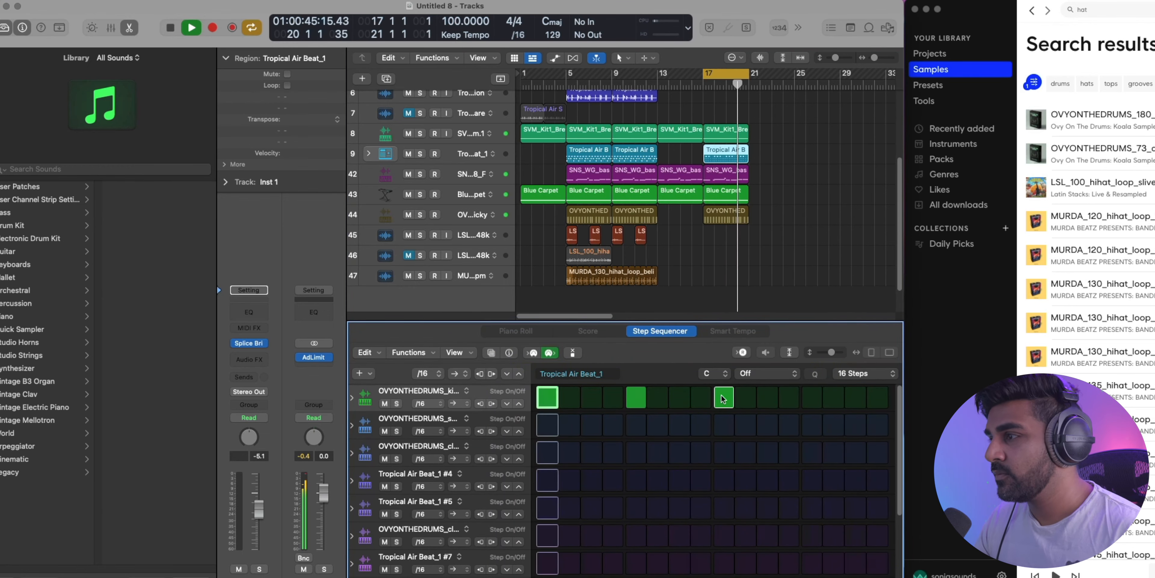
click(812, 398)
key(e)
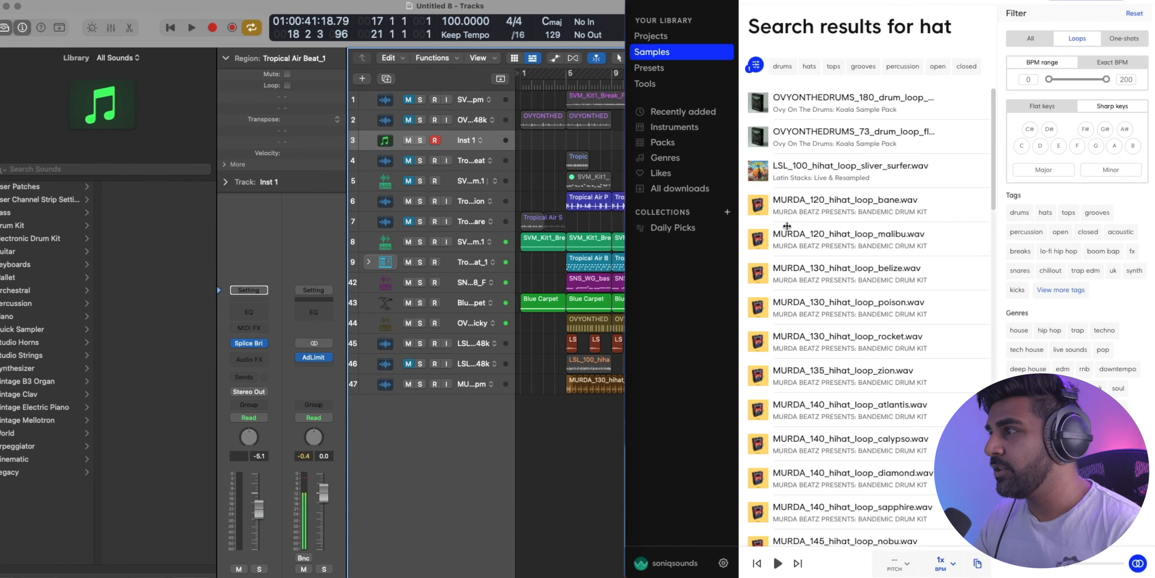
Step: Search Splice's Koala Sample Pack for "cymbal", search all samples for "cymba", and preview AV1_3_95bpm_Crash
click(796, 109)
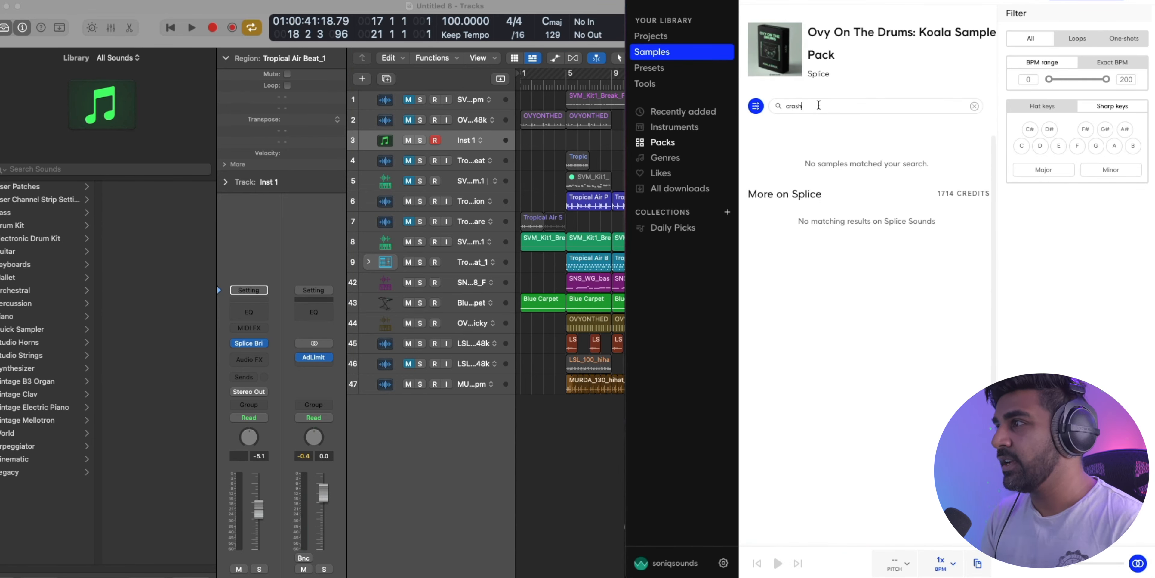
text(ymbal)
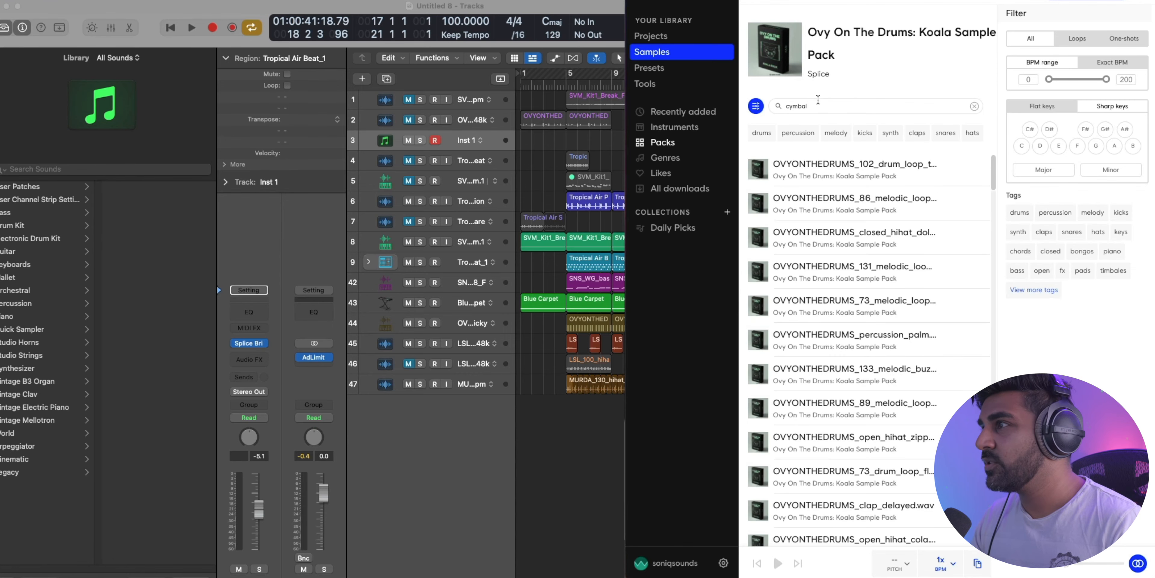
click(669, 53)
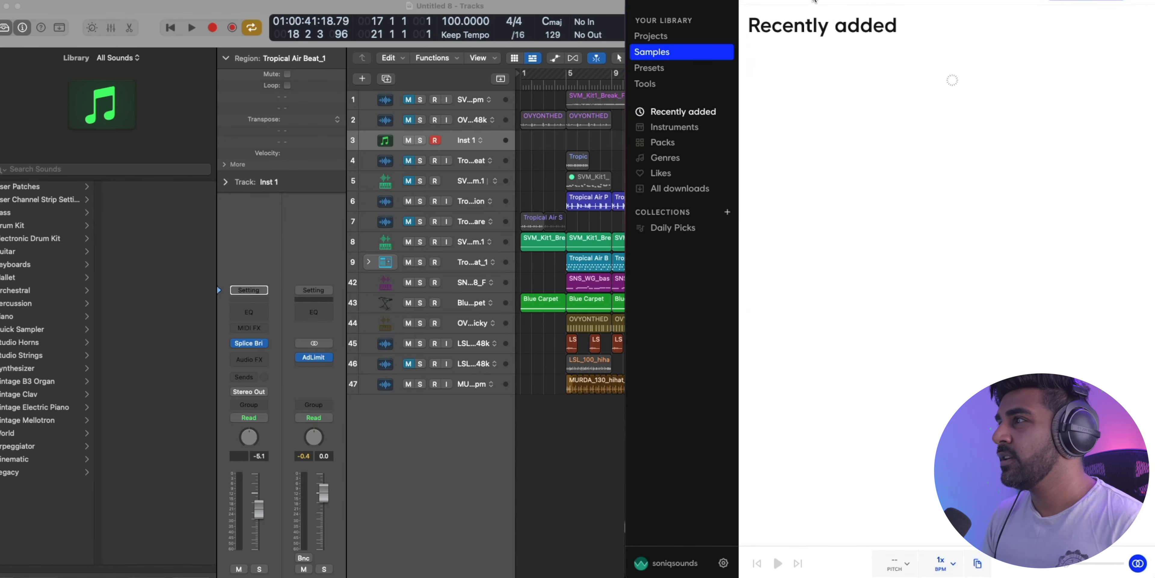
text(cymba)
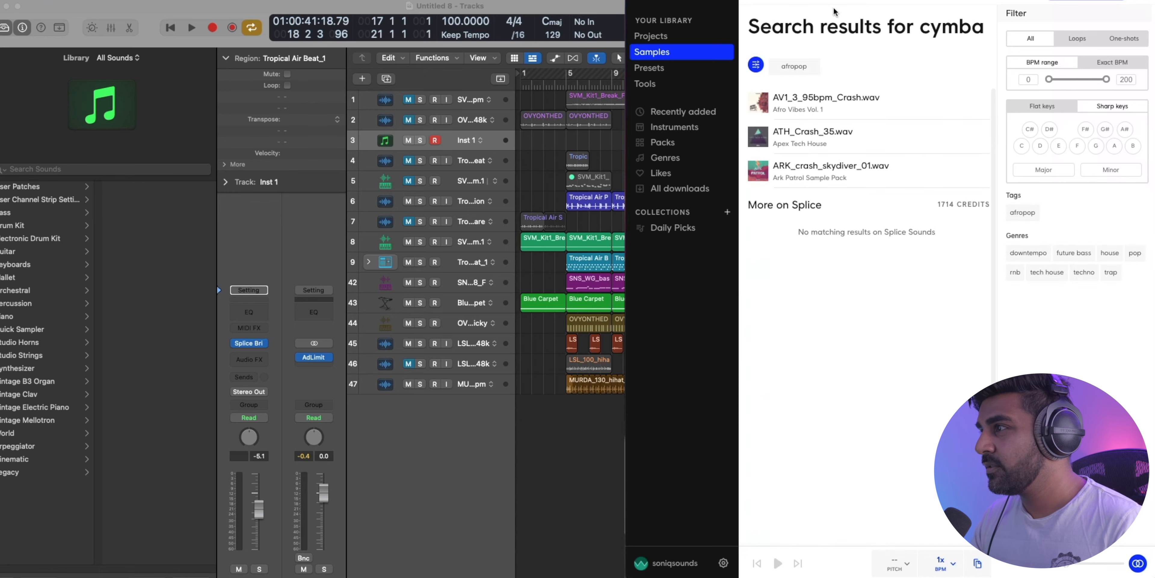
click(758, 143)
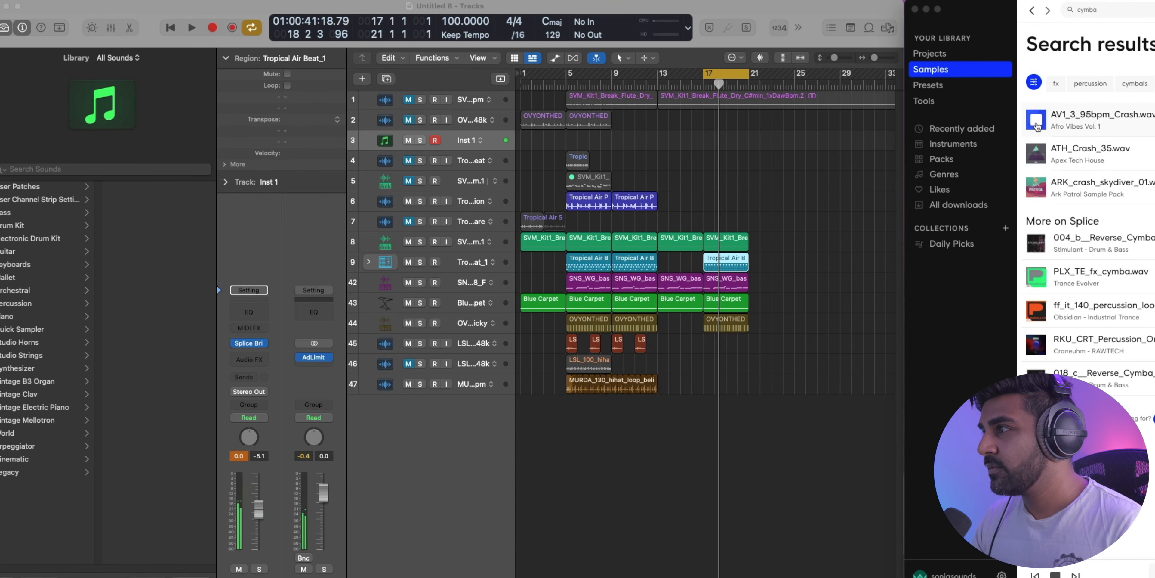
Step: Add AV1_3_95bpm_Crash on a new track at bar 13, set the cycle range to bars 13–21 and play it
drag(1039, 118, 656, 458)
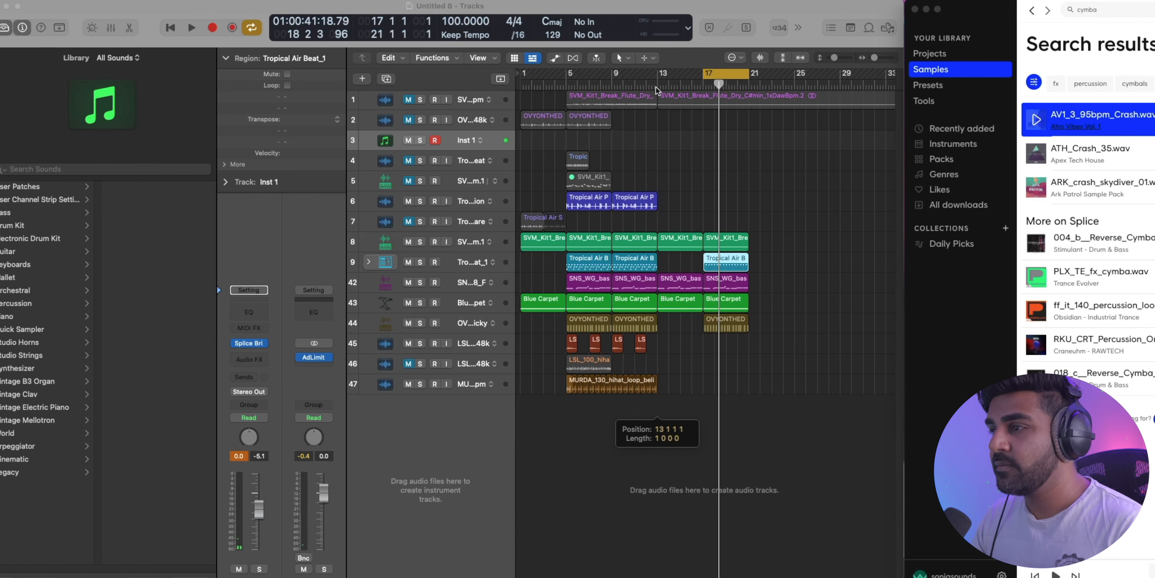
drag(659, 74, 748, 77)
key(space)
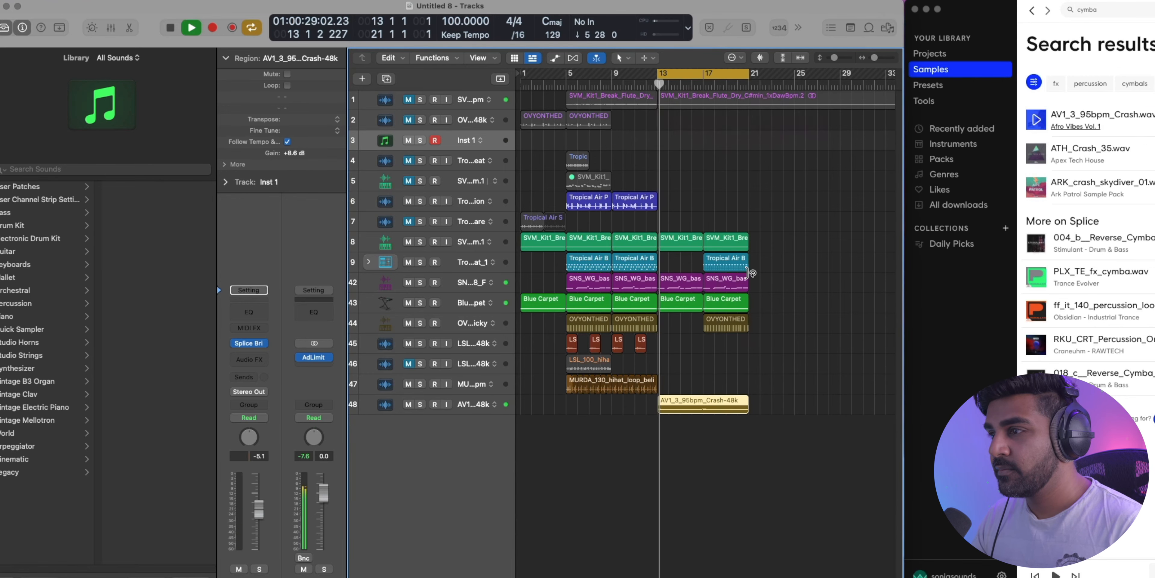
Step: Split the crash region at bar 17 and place its second part at bar 5
super+double_click(702, 404)
drag(722, 406, 585, 415)
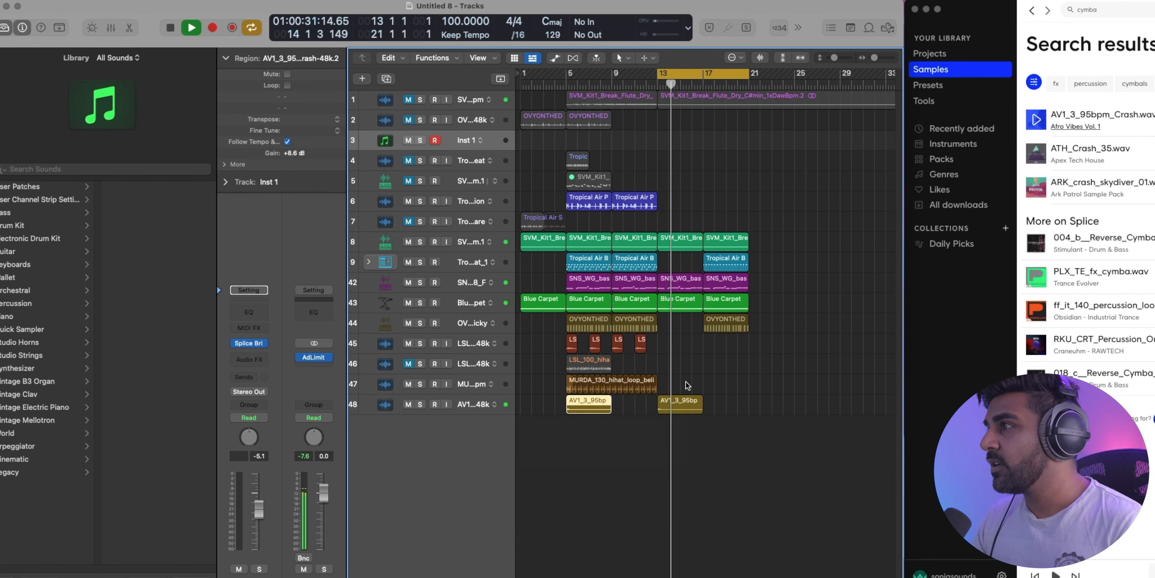
Step: Search Splice for "riser", preview MURDA_fx_serpent_riser and add it on a new track at bar 12
double_click(1092, 9)
text(riser)
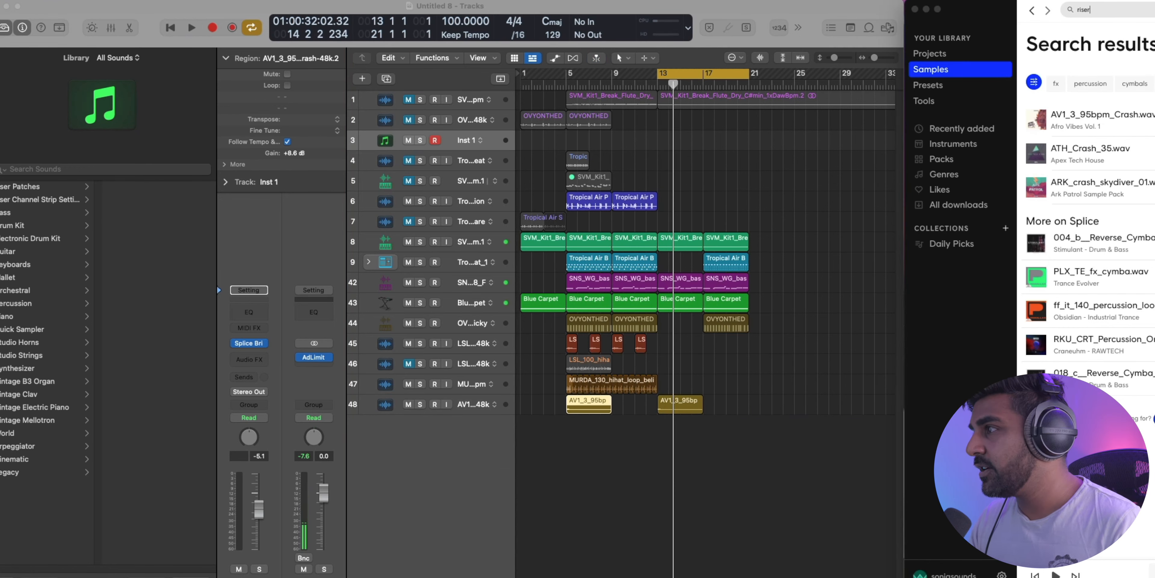
key(Return)
click(1035, 156)
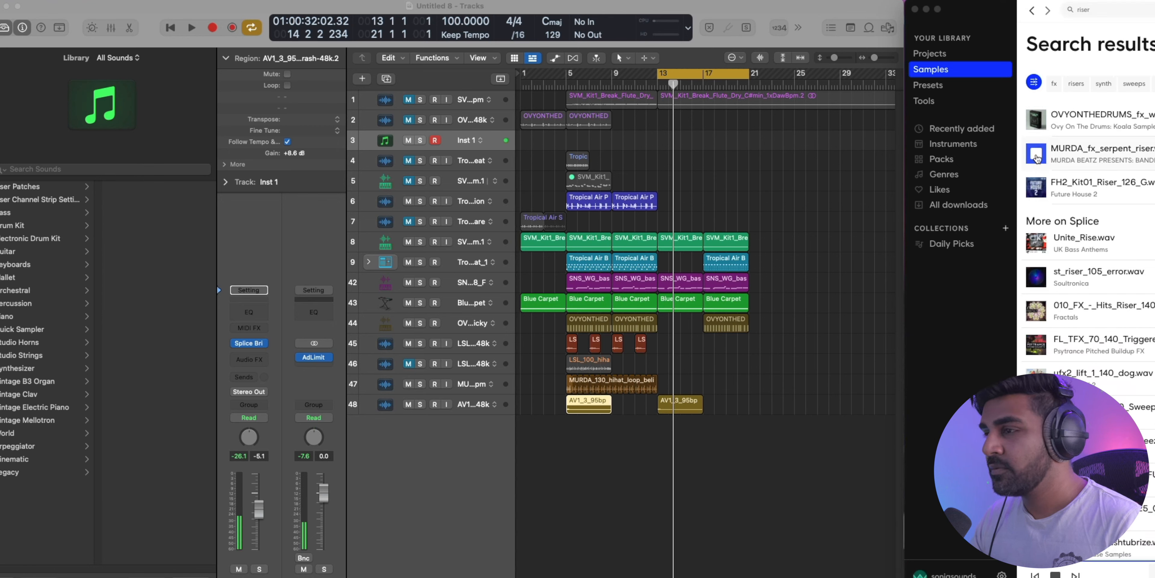
drag(1035, 157, 646, 472)
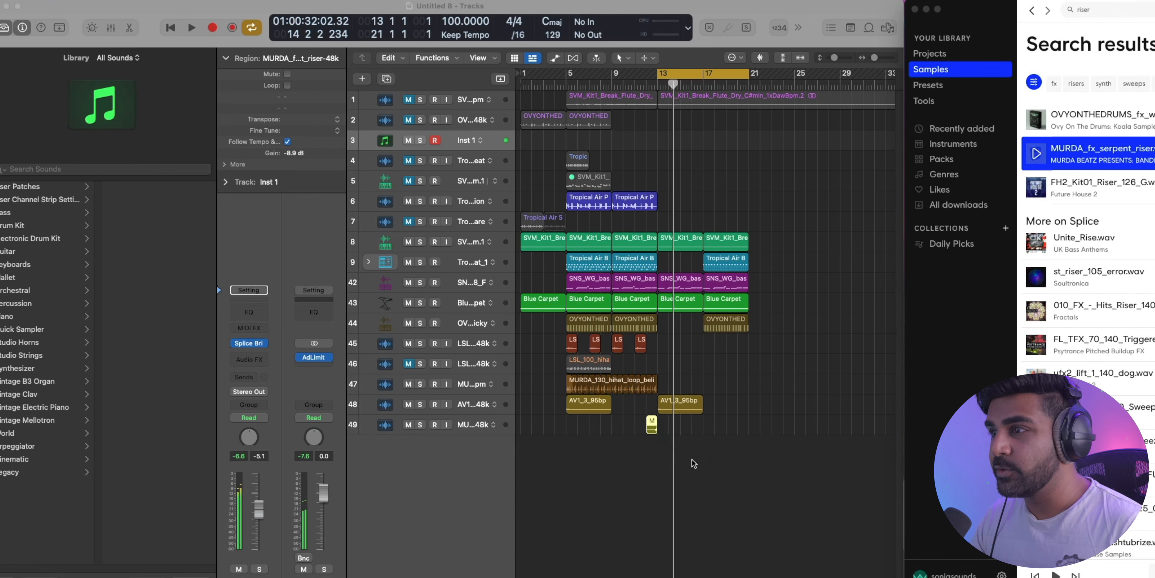
drag(647, 84, 647, 115)
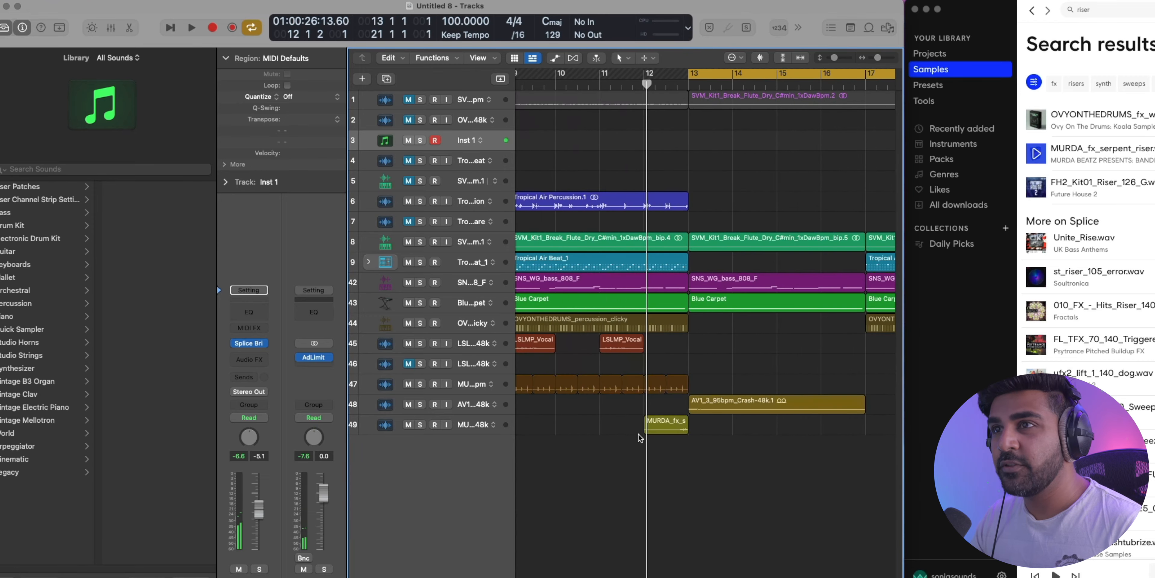
Step: Shift the MURDA_fx_serpent_riser region to end at bar 13 at its longer length and turn the cycle range off
click(672, 424)
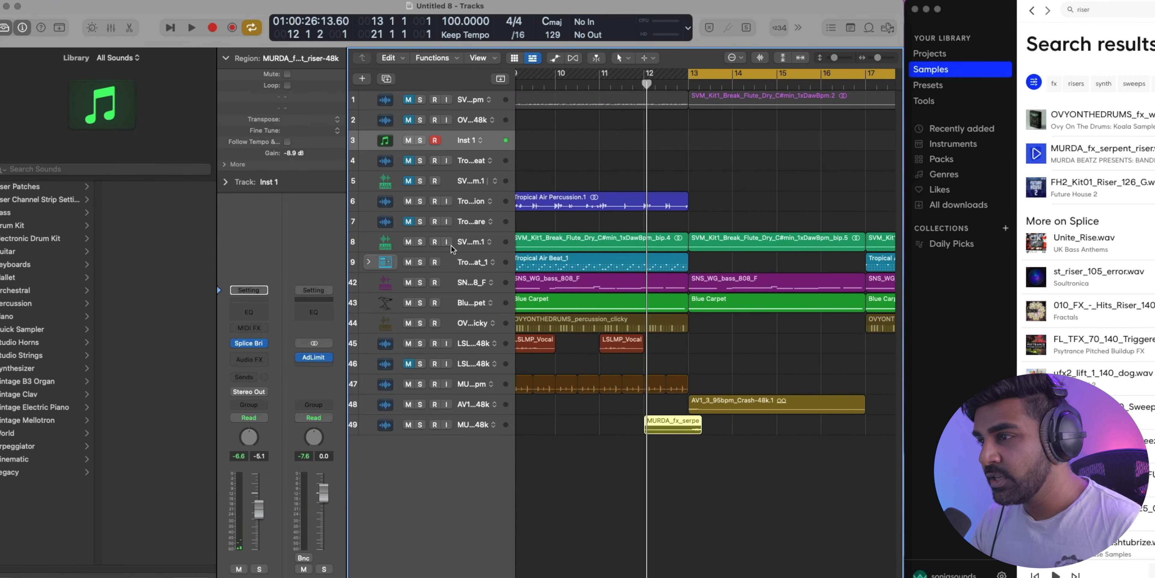
drag(689, 435, 677, 435)
click(716, 75)
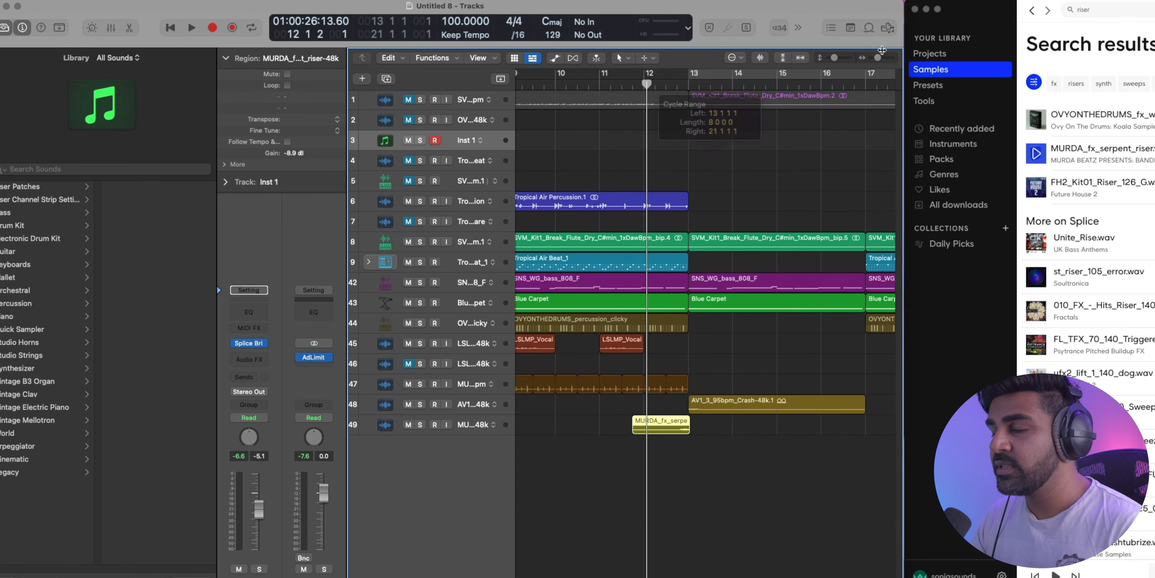
drag(878, 58, 874, 58)
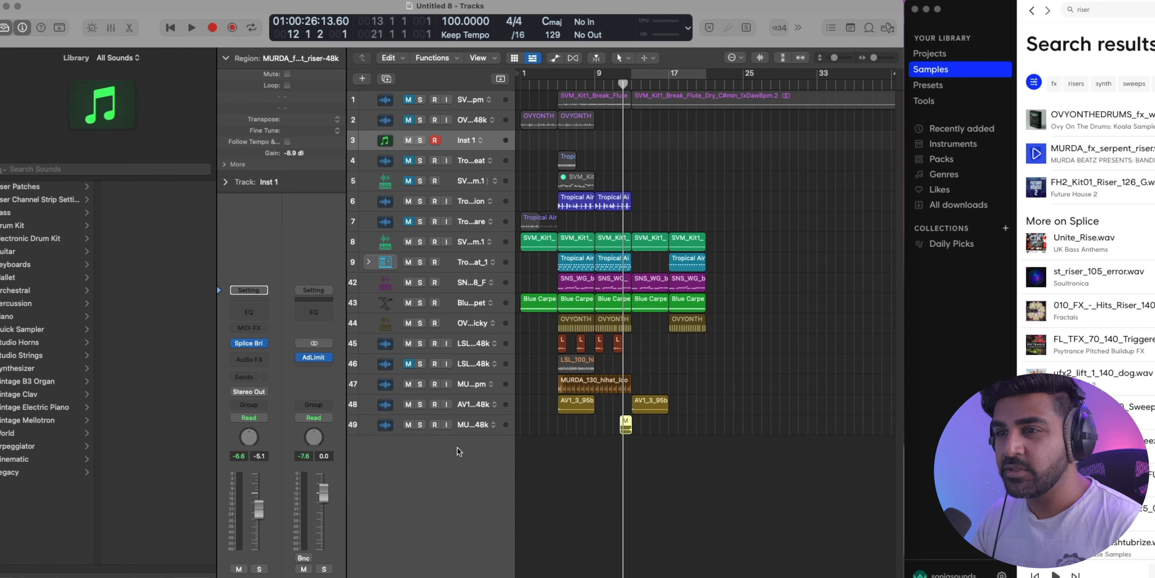
Step: Play the arrangement and copy the riser and crash regions so the riser ends and the crash begins at bar 21
click(475, 423)
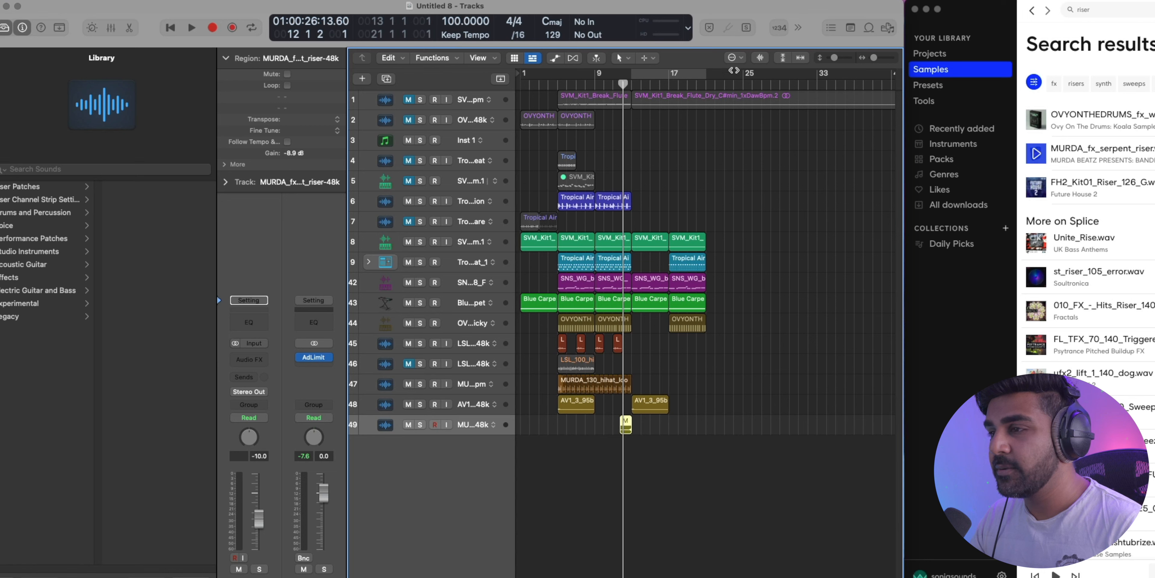
key(space)
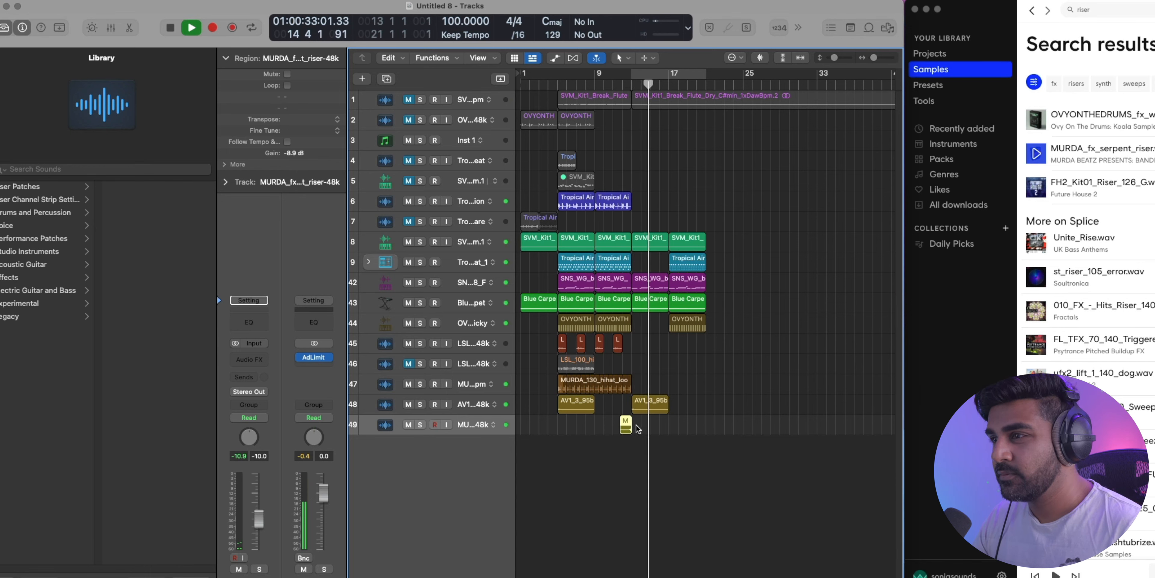
drag(695, 456, 715, 411)
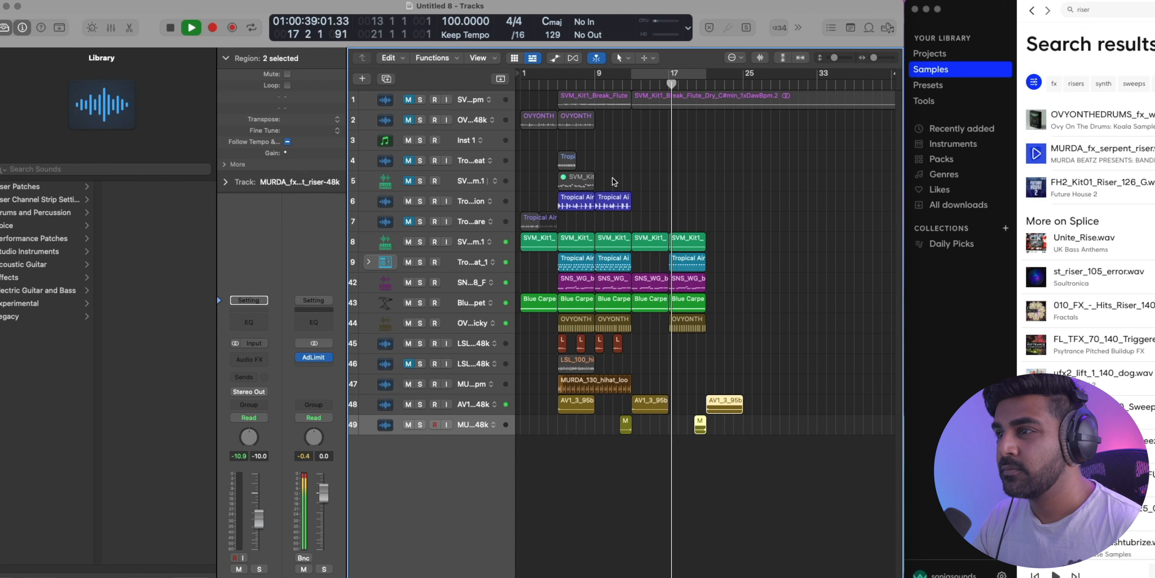
Step: Move the muted SVM_Kit1_Break_Flute sampler track and the Tropical Air Beat track to the start of the track list
drag(614, 181, 610, 387)
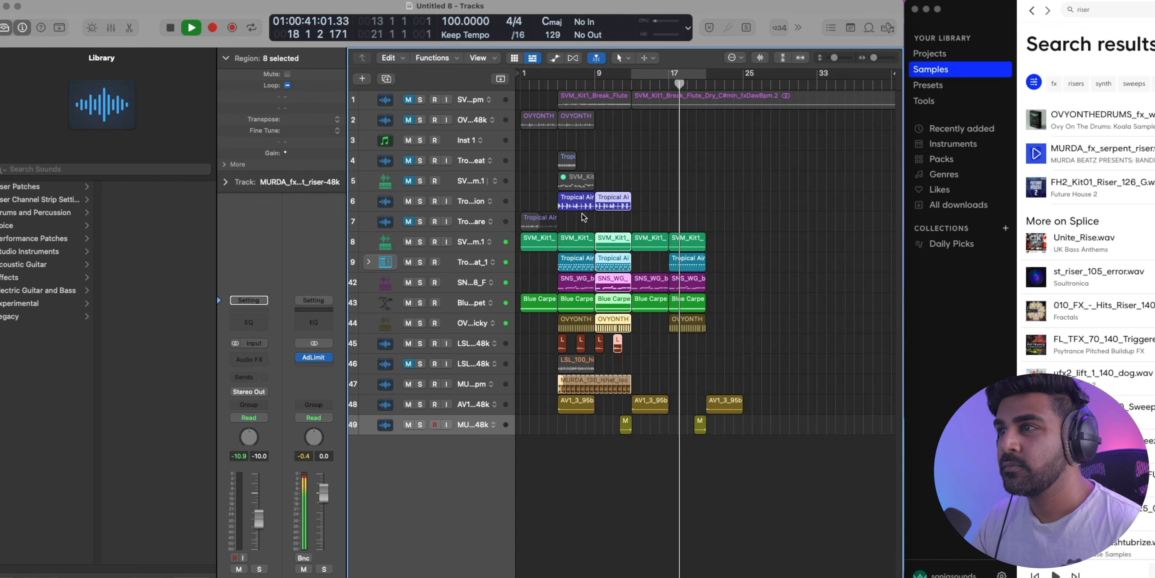
drag(477, 182, 487, 96)
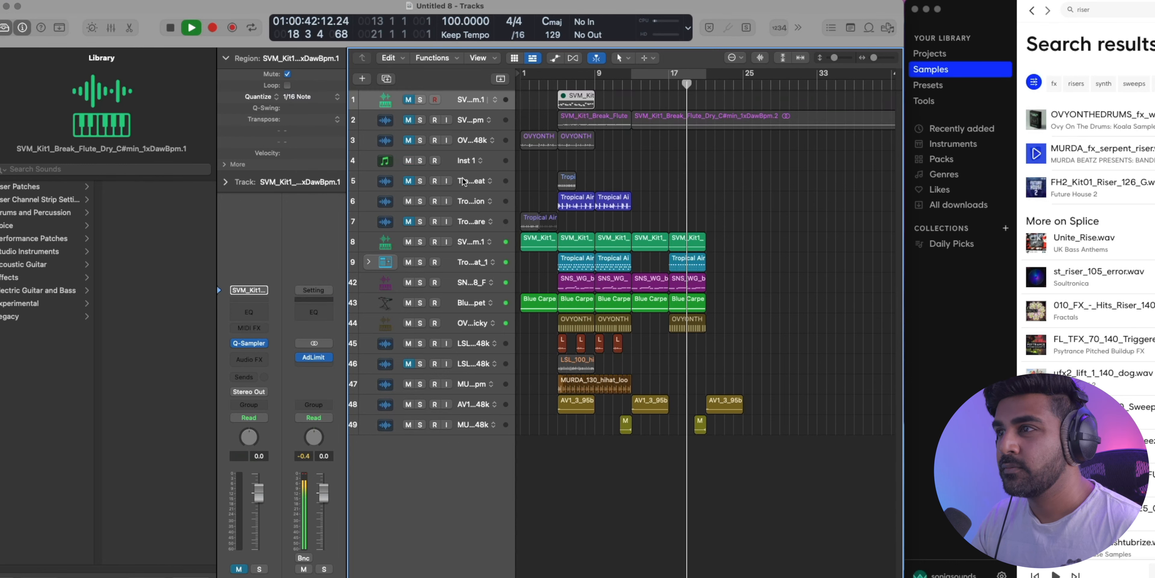
drag(464, 181, 467, 98)
Step: Set the cycle range to bars 5–21 and play the arrangement within it
drag(566, 177, 619, 396)
drag(567, 74, 708, 101)
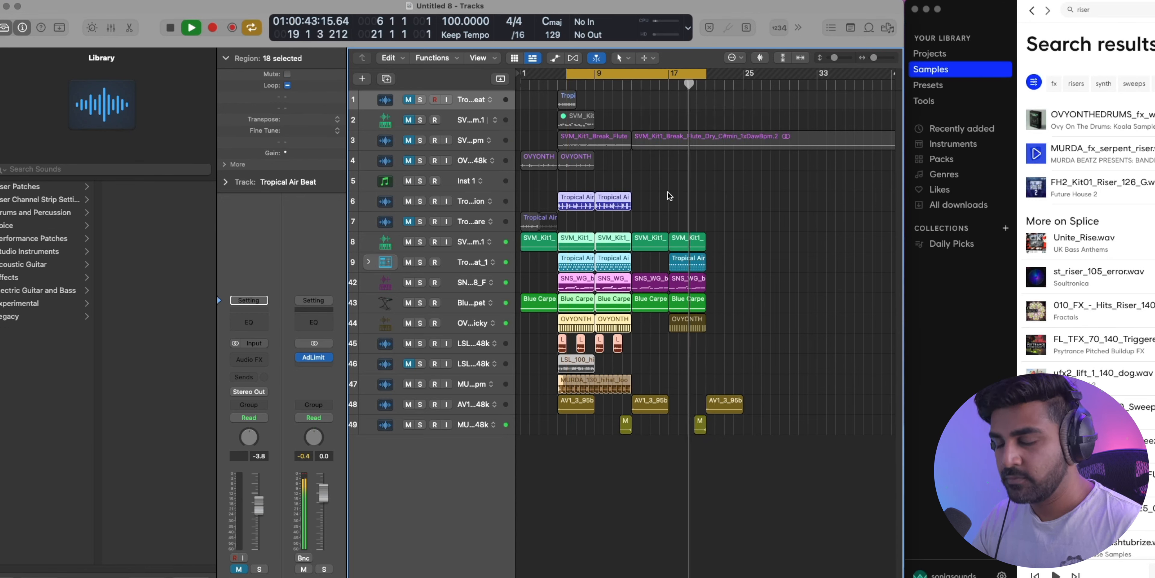
click(671, 85)
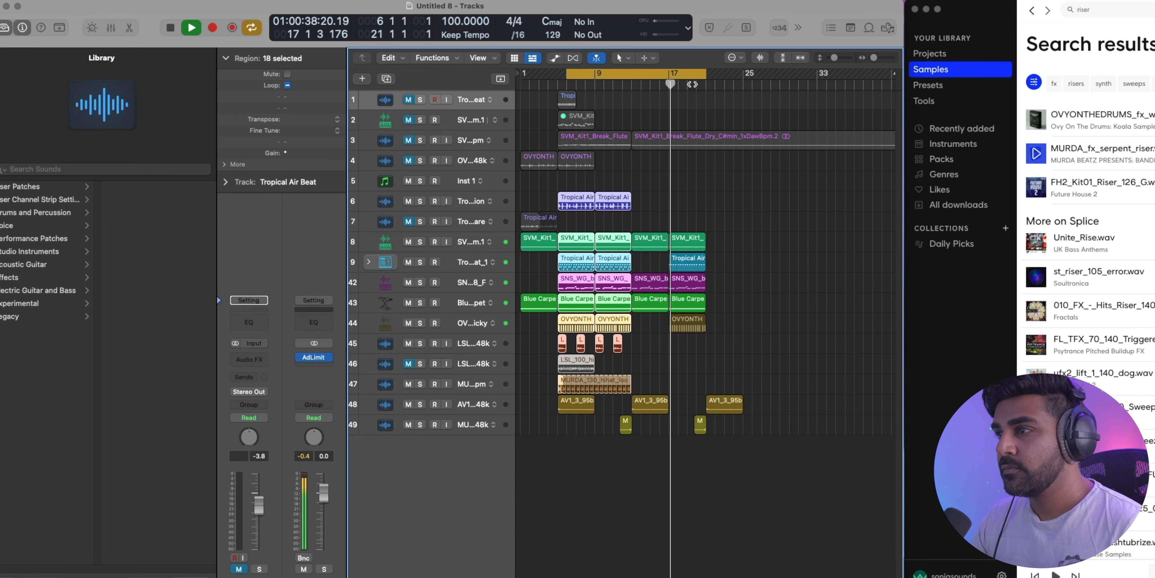
click(696, 86)
key(space)
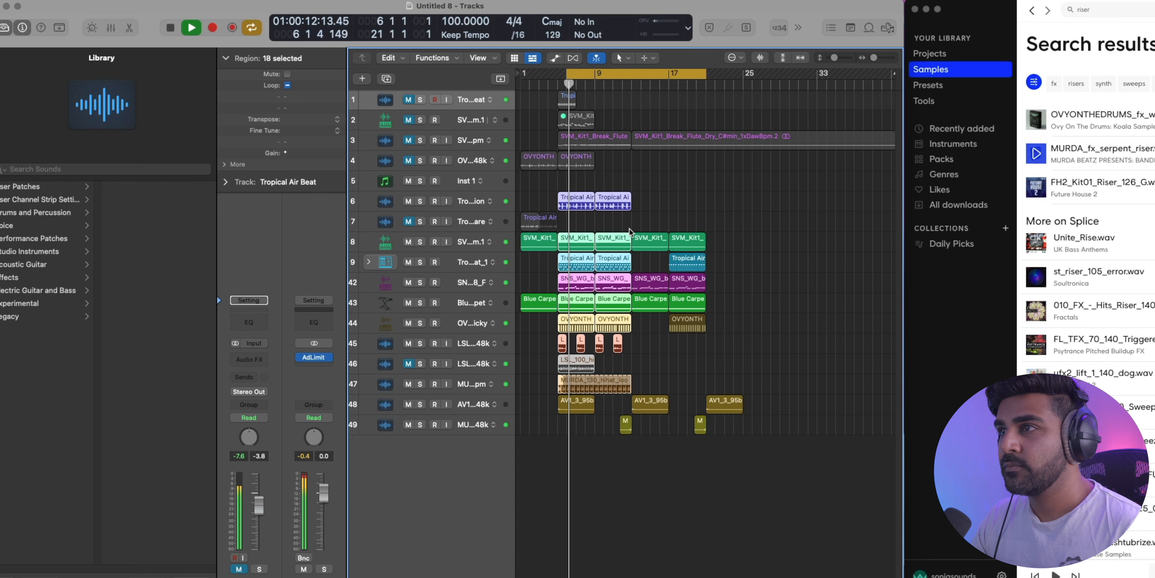
drag(569, 71, 559, 72)
click(695, 85)
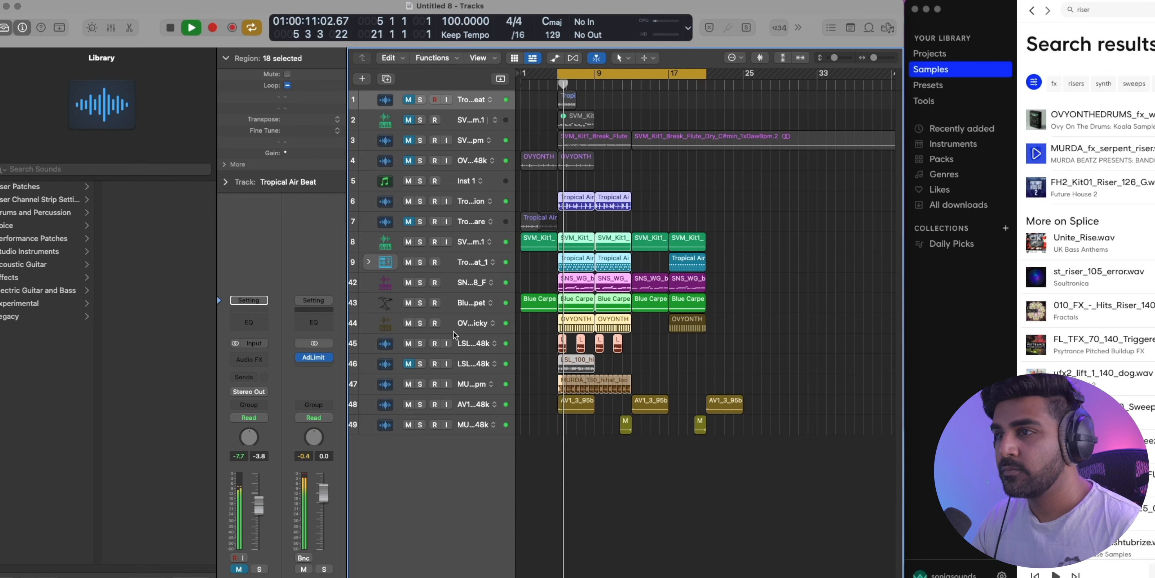
Step: Move the two muted LSL vocal and surfer tracks to the start of the track list and stop playback
click(470, 347)
shift+click(469, 369)
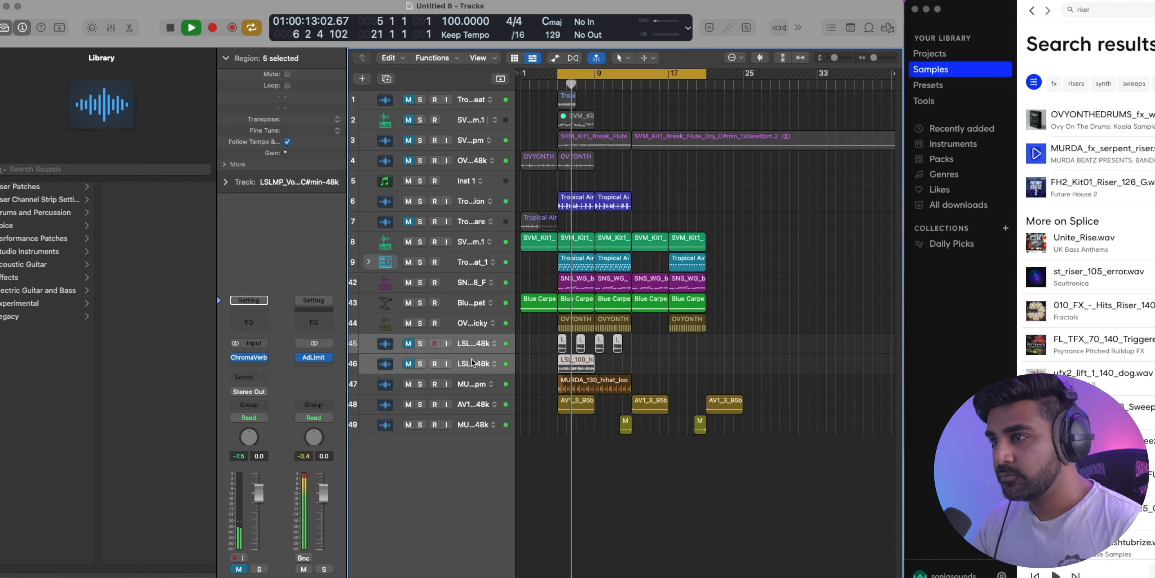
drag(469, 368, 475, 101)
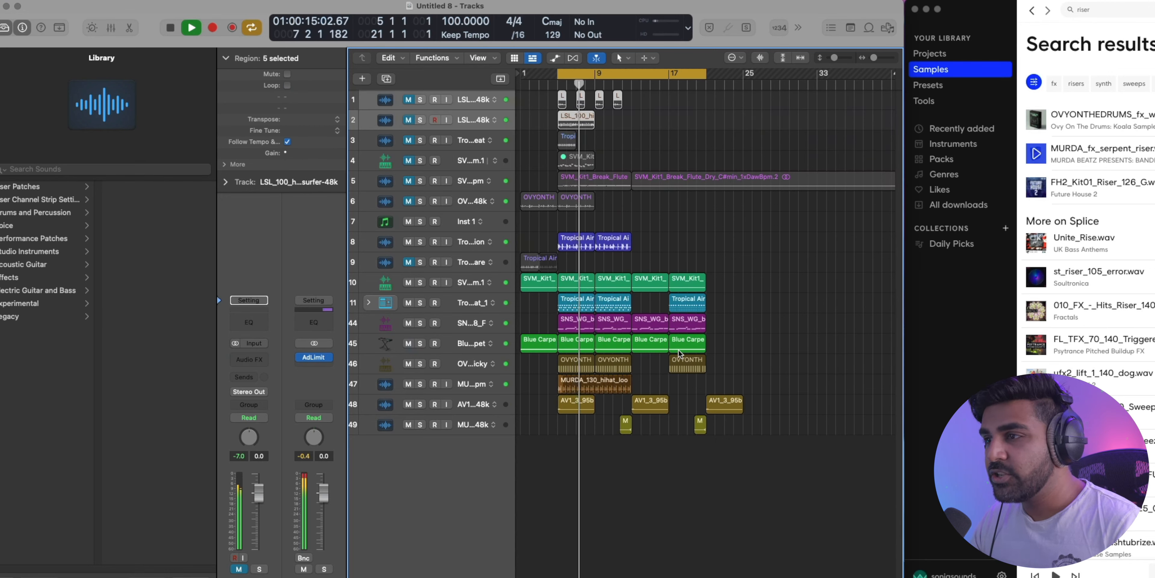
key(space)
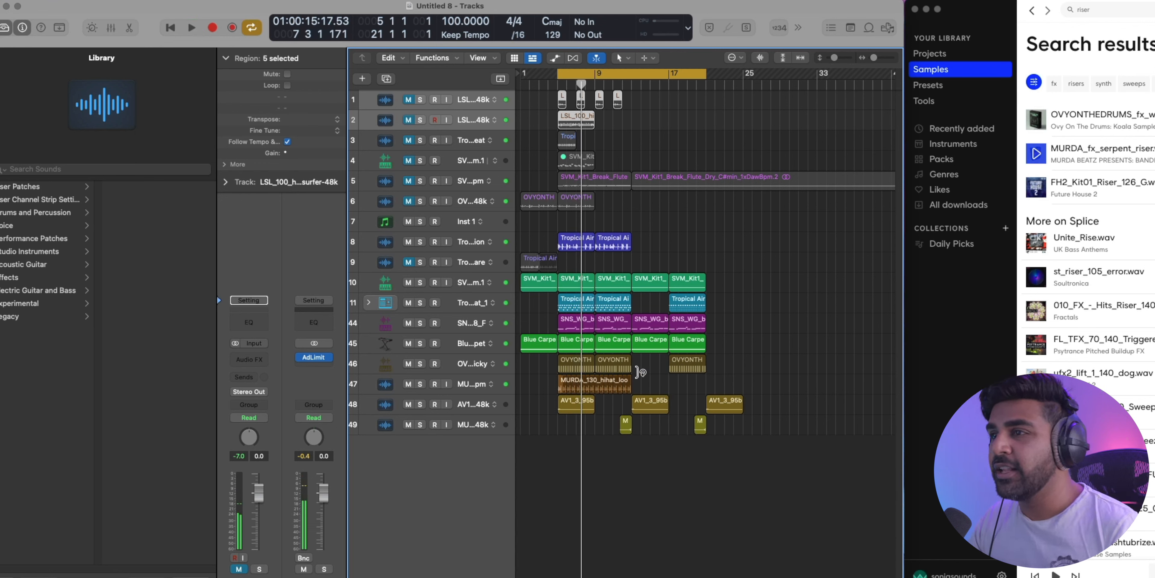
drag(774, 469, 516, 289)
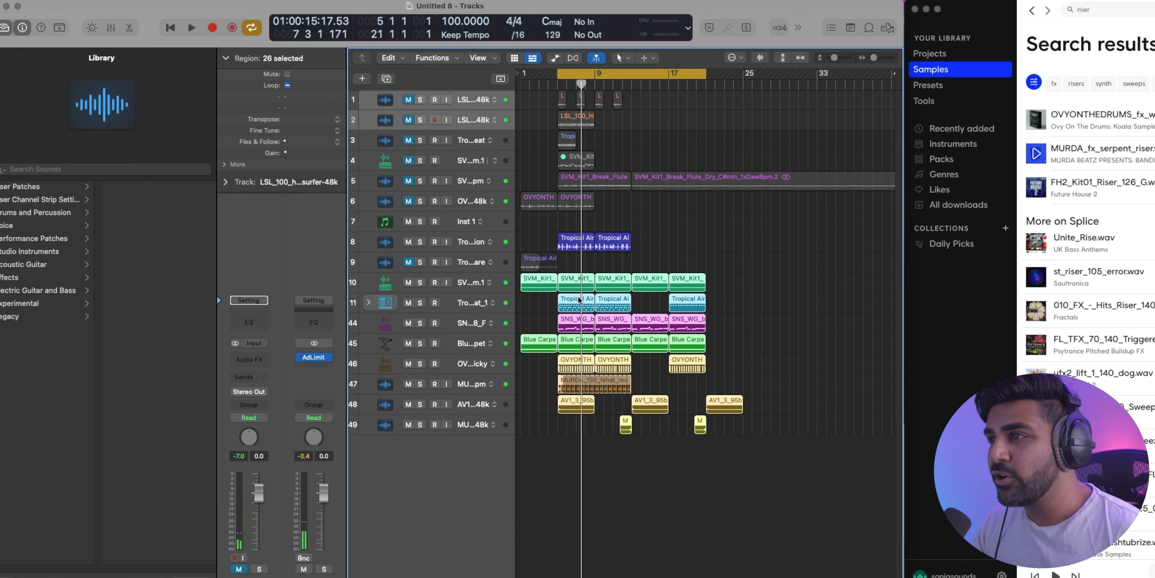
click(736, 231)
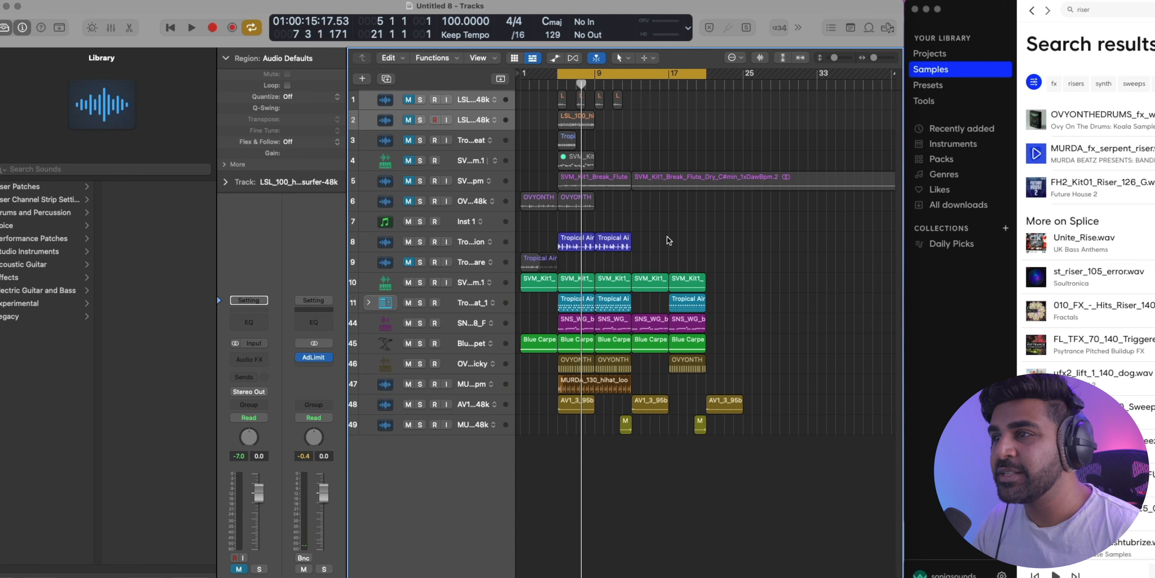
Step: Move the soloed Tropical Air Solo Snare region to bar 13 and play from there with cycle and solo off
click(538, 263)
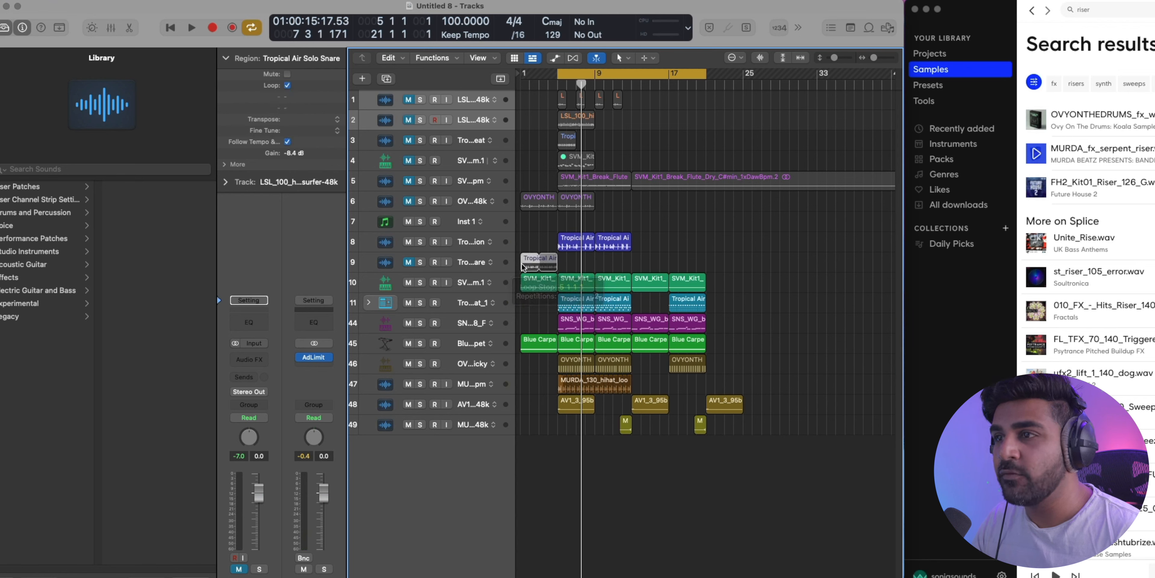
click(419, 263)
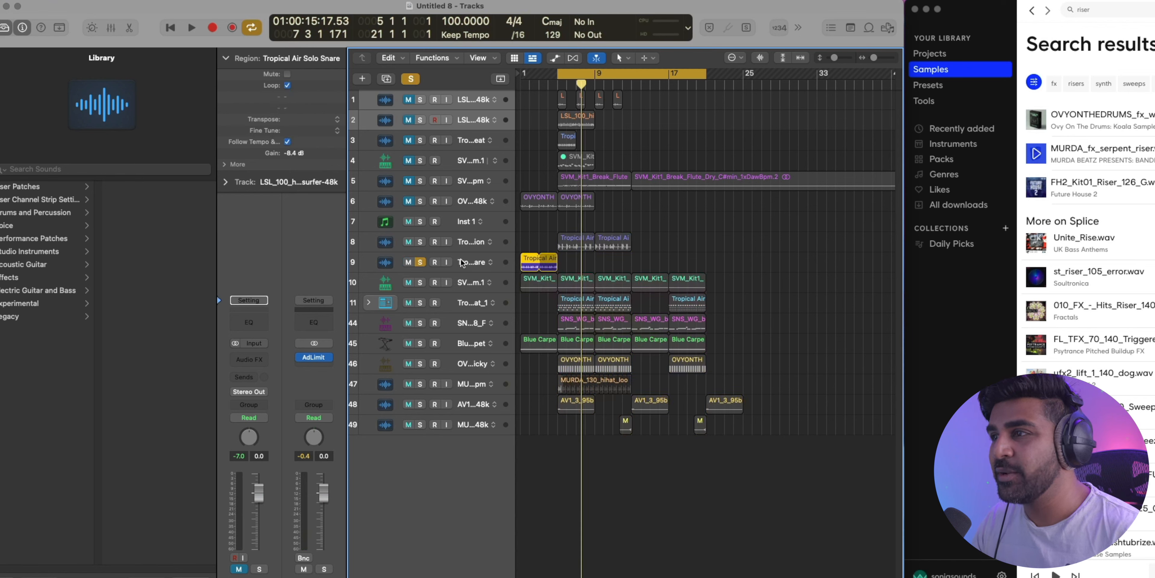
drag(530, 266, 642, 267)
click(656, 70)
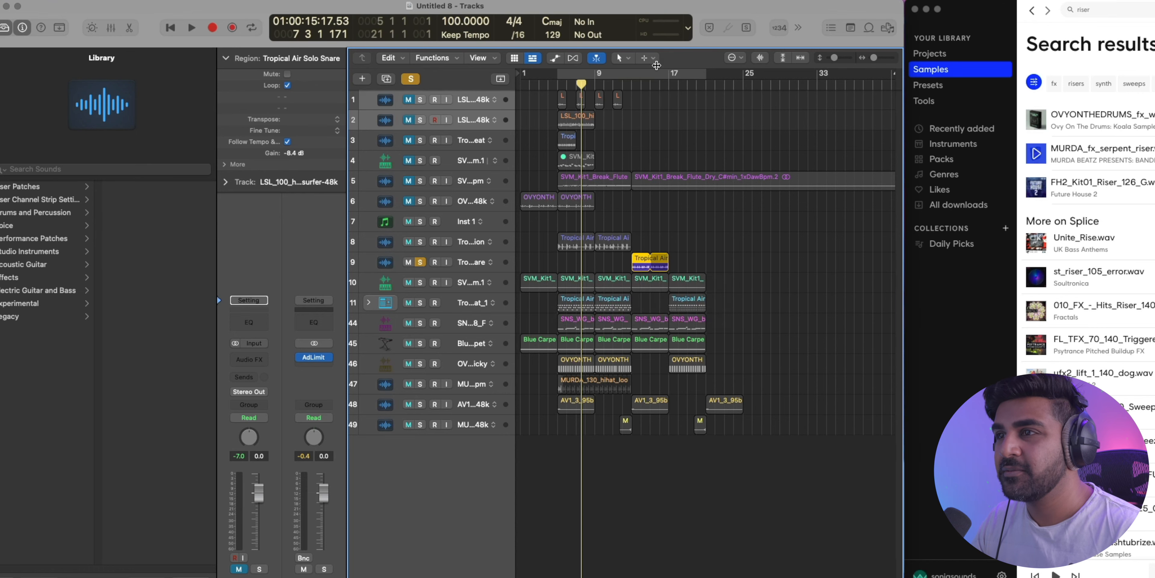
click(632, 84)
key(space)
key(s)
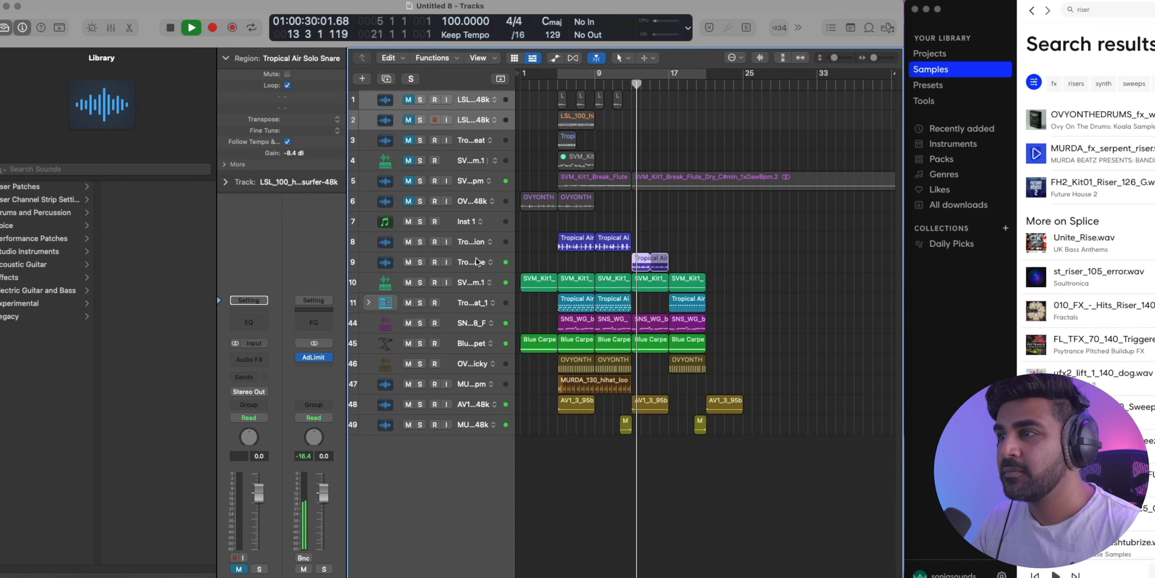
Step: Move the snare region to bar 17, re-enable the cycle, and shorten the last Tropical Air Beat_1 and OVYONTHEDRUMS percussion regions to end at bar 20
drag(639, 265, 676, 266)
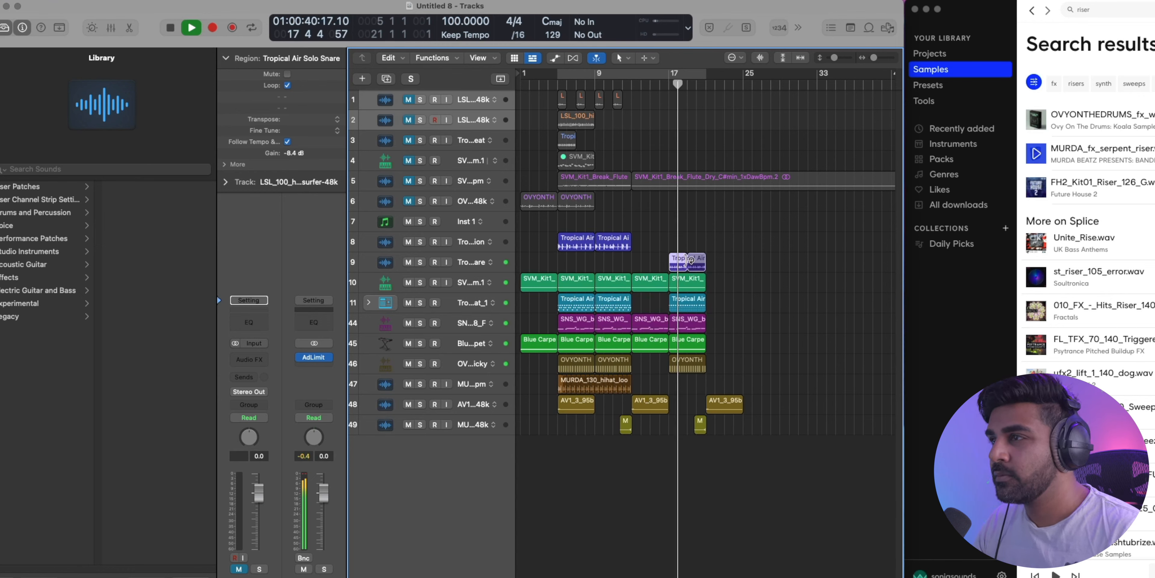
key(c)
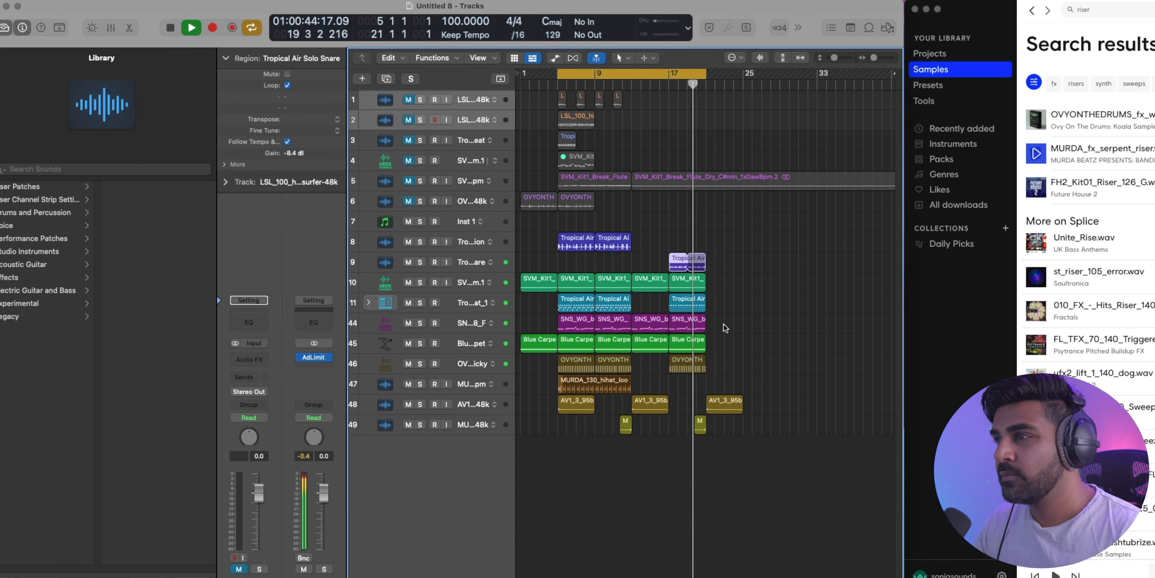
drag(704, 309, 692, 317)
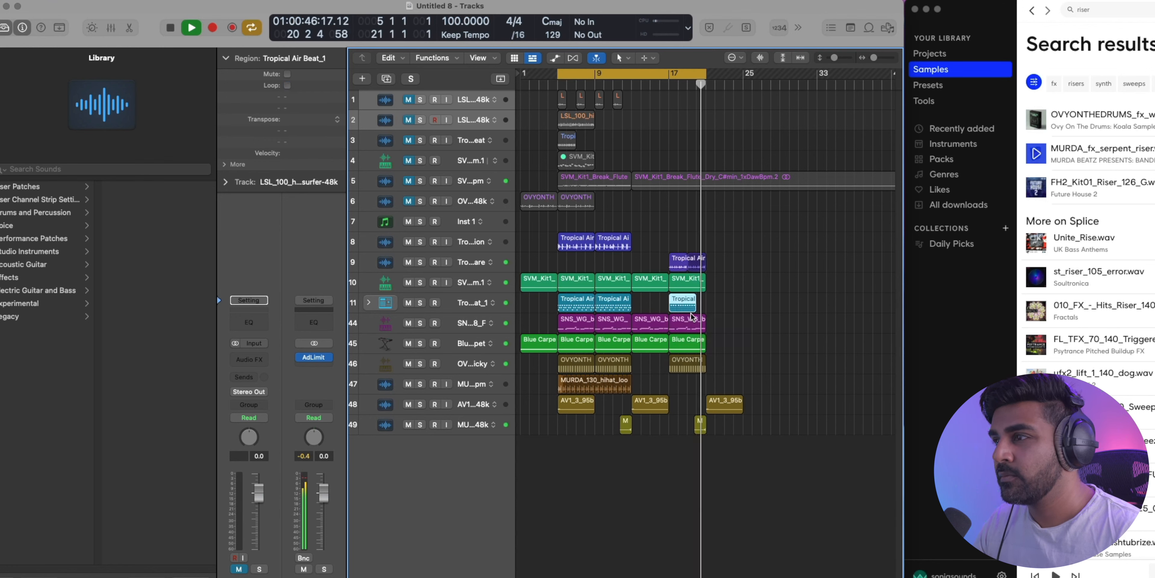
drag(705, 369, 692, 371)
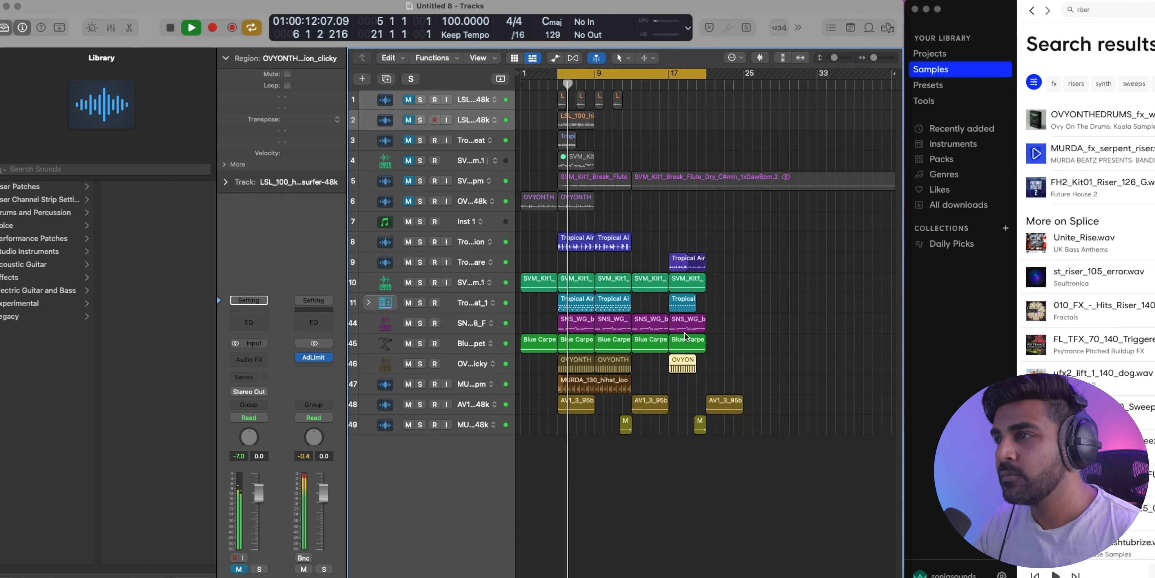